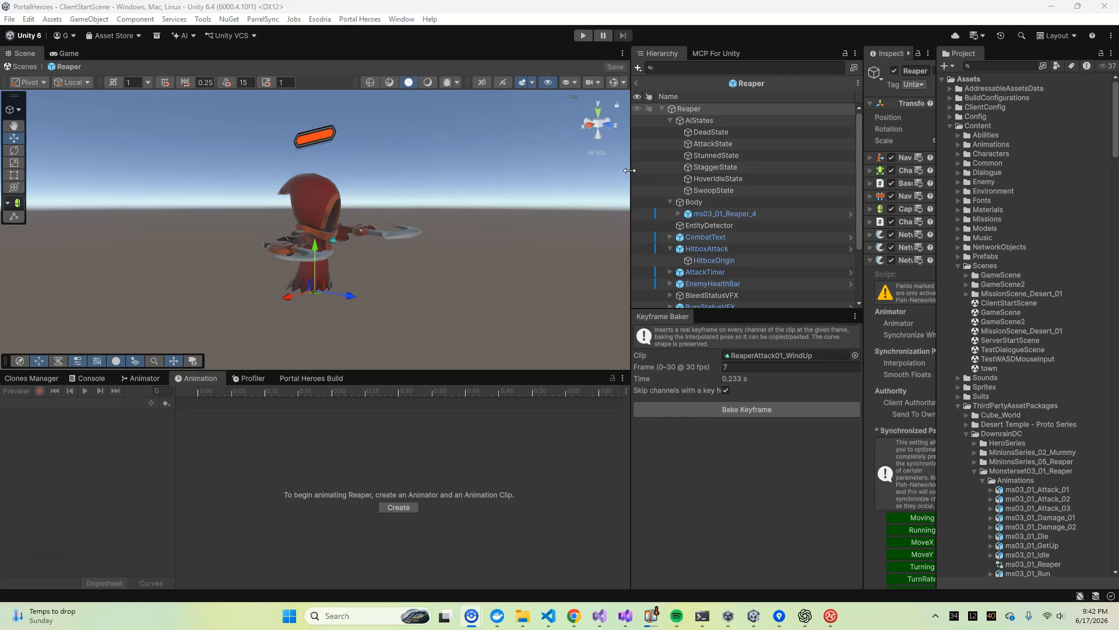
# Collapse the Scenes and ThirdPartyAssetPackages folders, and open the SkeletonTank prefab from the Enemy folder for editing
pyautogui.click(983, 267)
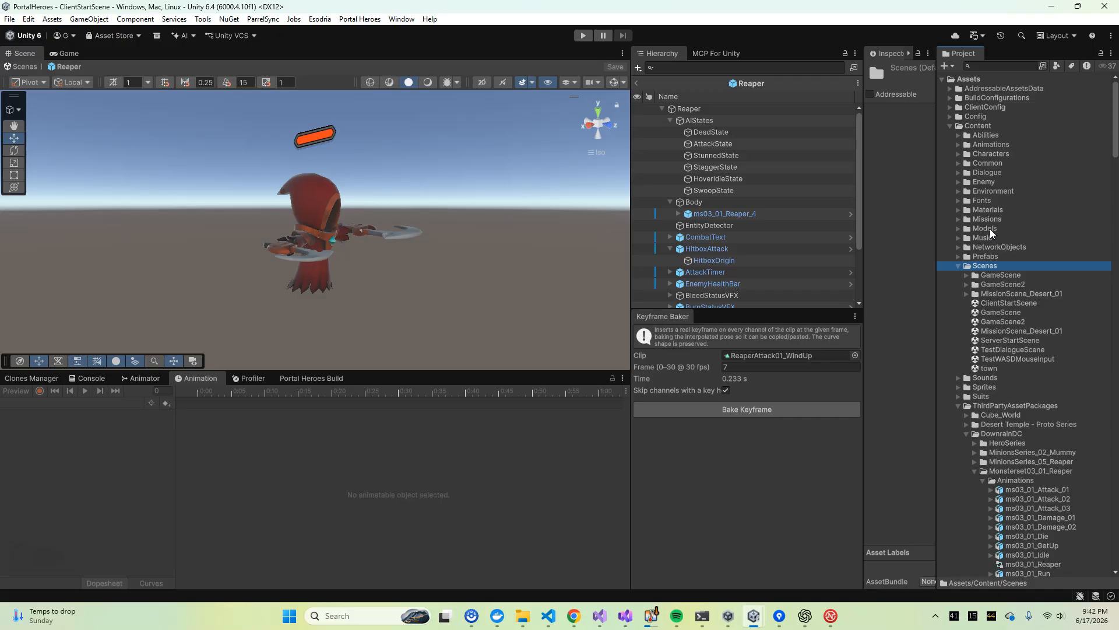
pyautogui.click(959, 266)
pyautogui.click(957, 303)
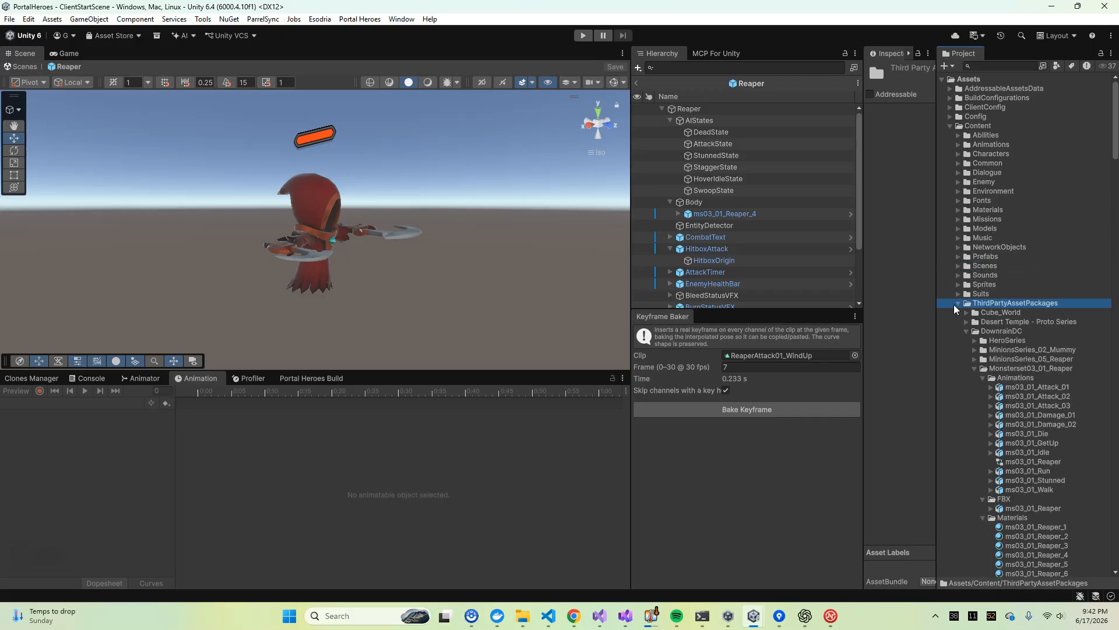
pyautogui.click(957, 304)
pyautogui.click(958, 182)
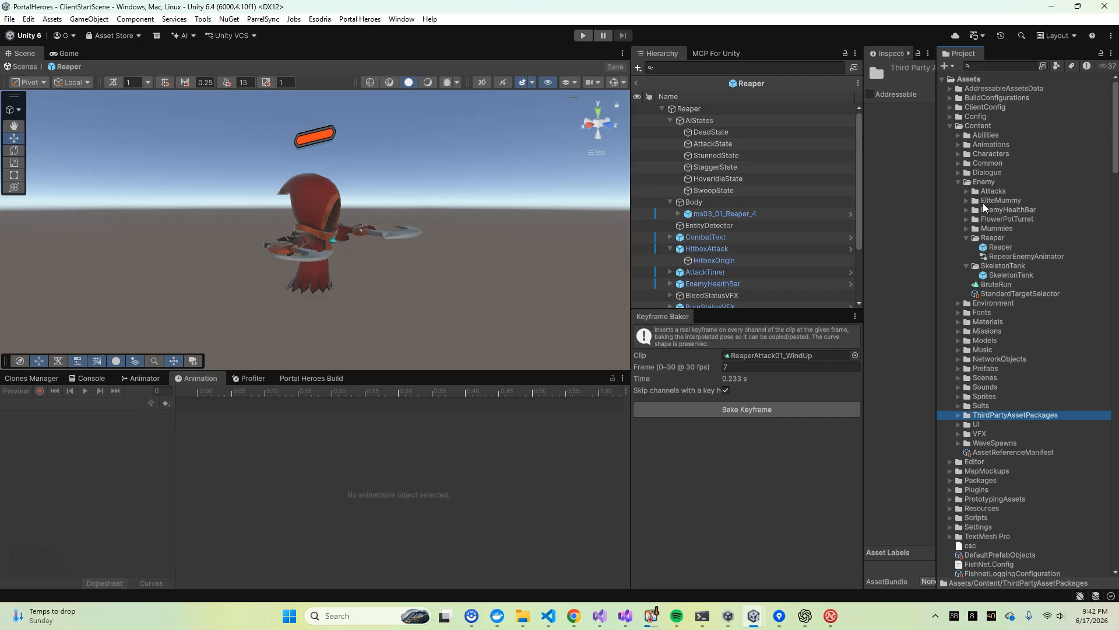
pyautogui.click(1010, 274)
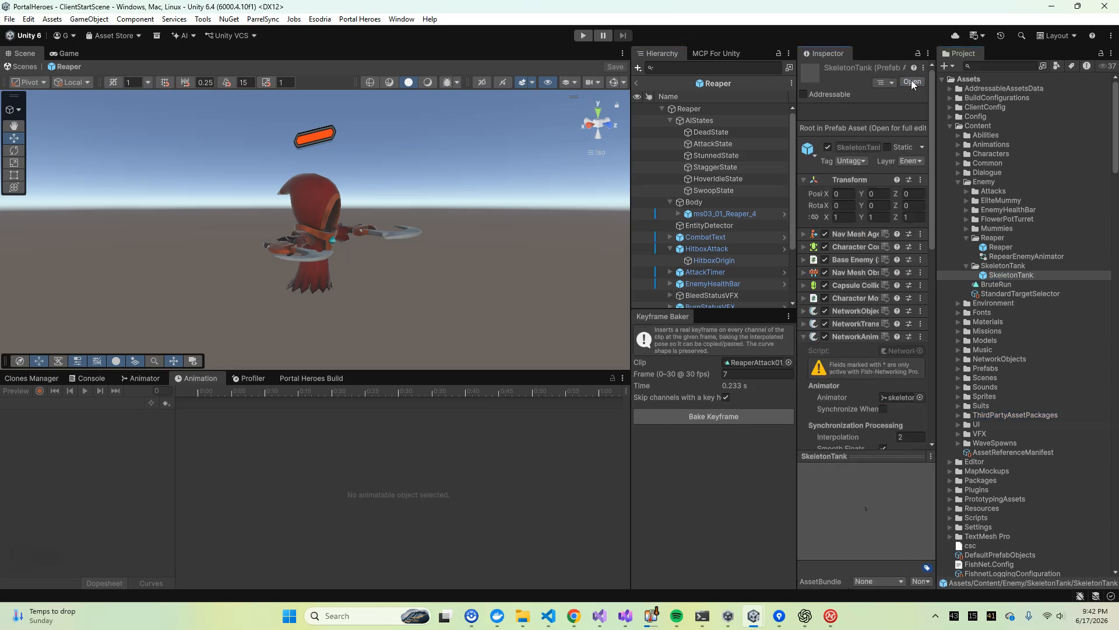
pyautogui.click(912, 82)
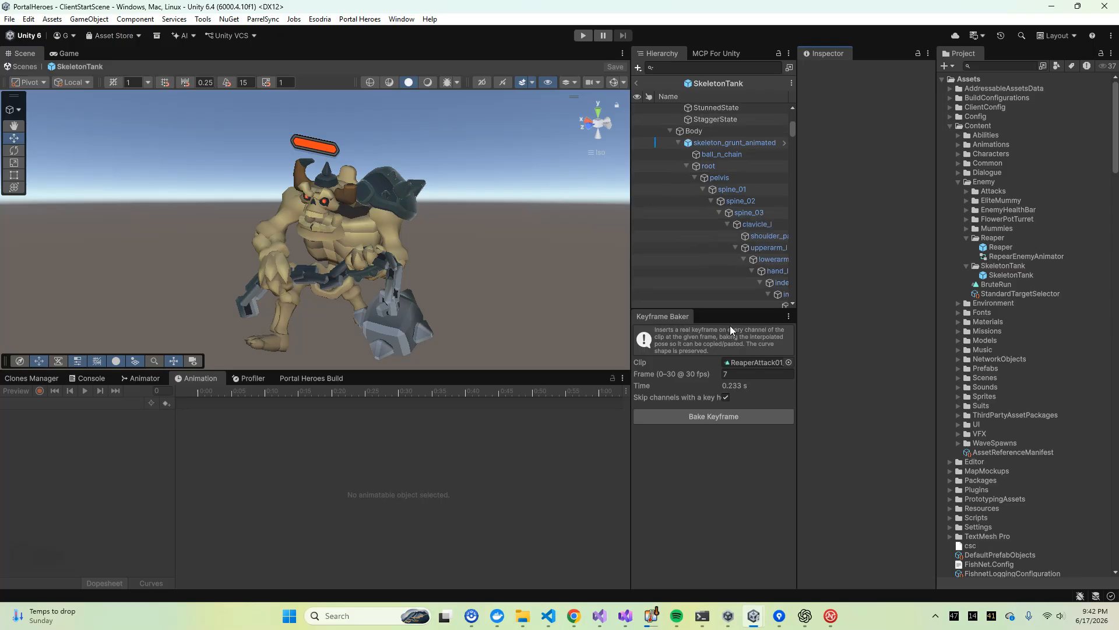
# Enlarge the areas showing the prefab's object tree and component properties, and select IdleState under AIStates
pyautogui.moveTo(728, 310); pyautogui.dragTo(723, 477)
pyautogui.scroll(4, 725, 162)
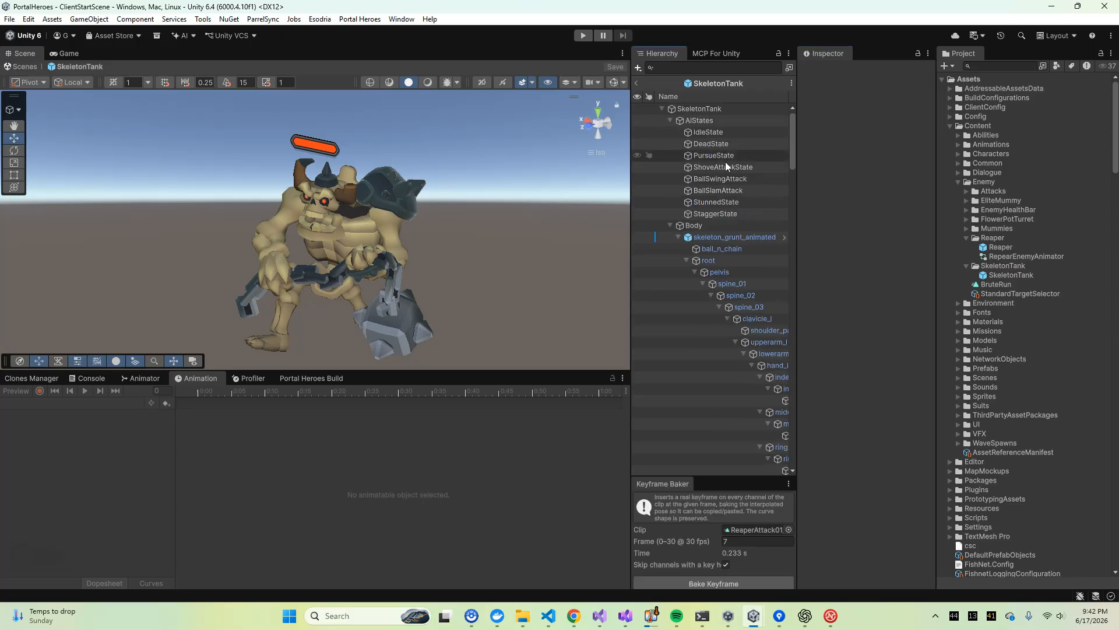
pyautogui.click(709, 133)
pyautogui.moveTo(797, 147)
pyautogui.mouseDown()
pyautogui.moveTo(824, 147)
pyautogui.moveTo(780, 147)
pyautogui.mouseUp()
pyautogui.moveTo(632, 150); pyautogui.dragTo(540, 151)
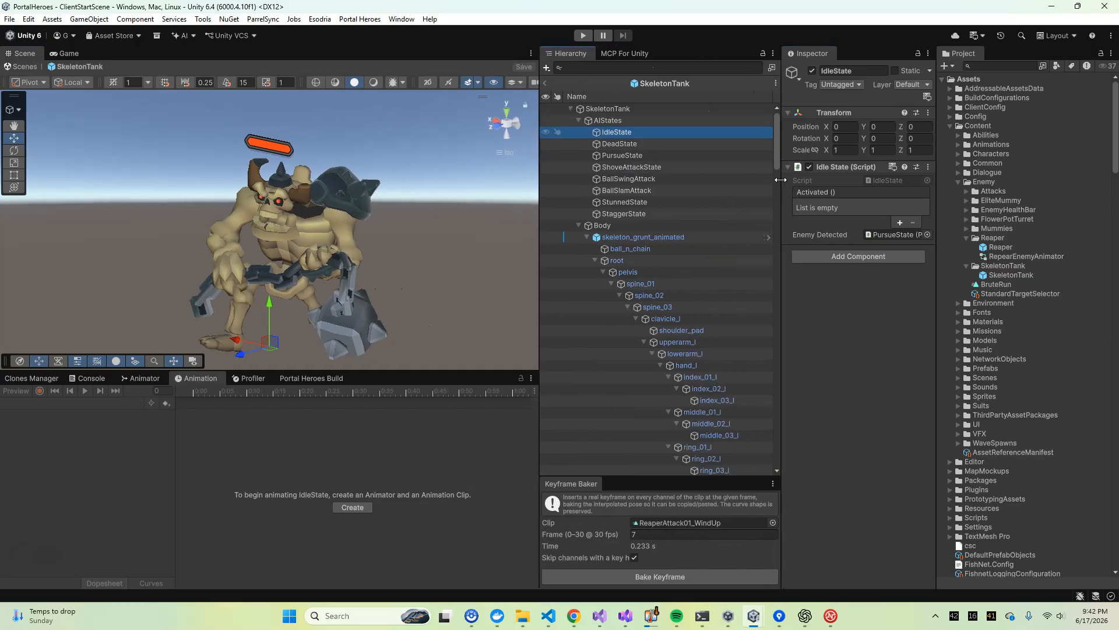
pyautogui.moveTo(781, 179); pyautogui.dragTo(743, 180)
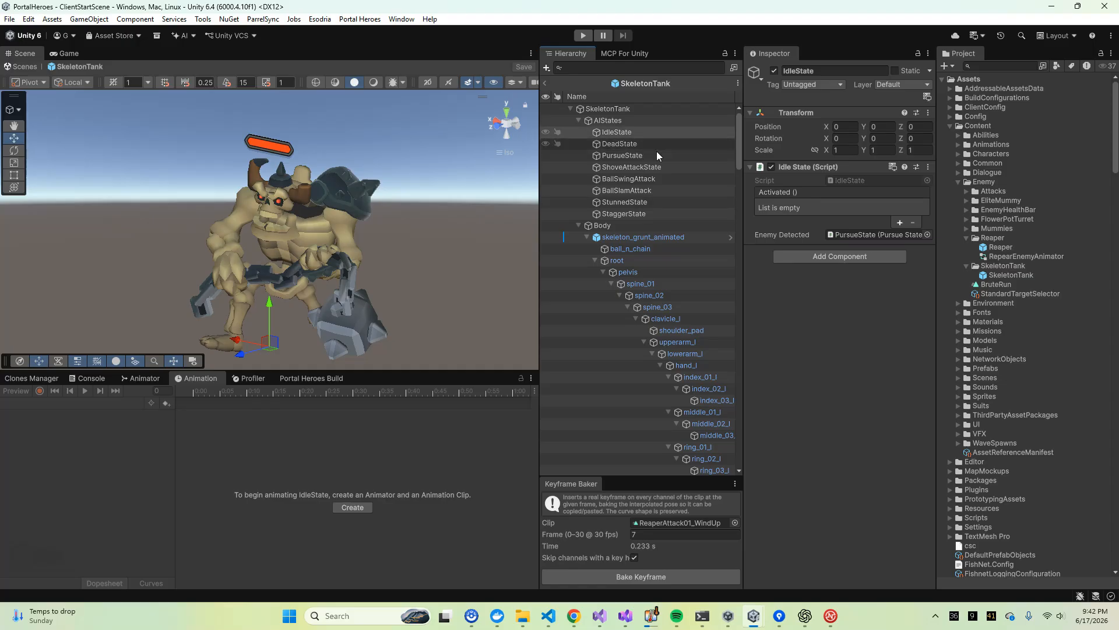
# Examine the SkeletonTank's IdleState and PursueState settings, including the state IdleState switches to when an enemy is detected
pyautogui.click(622, 155)
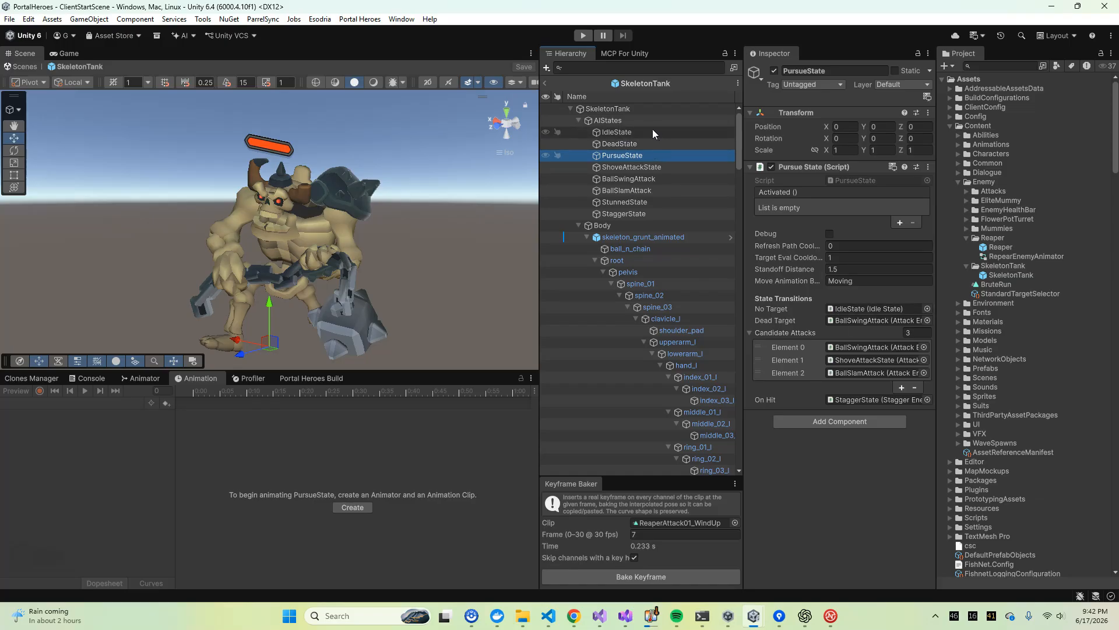
pyautogui.click(635, 134)
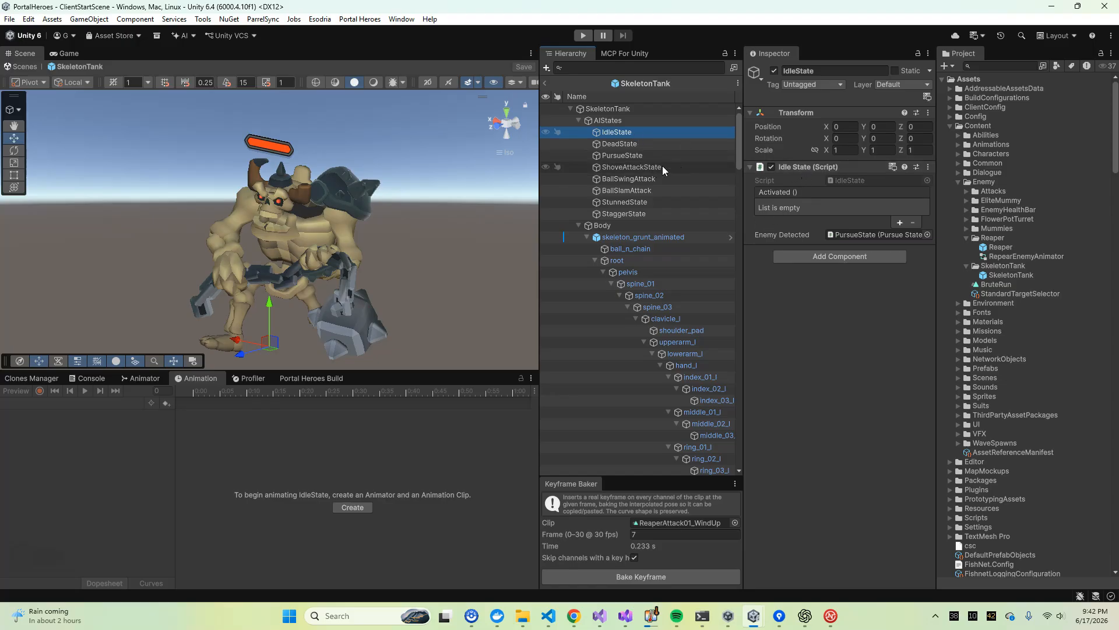
pyautogui.click(853, 235)
pyautogui.click(631, 156)
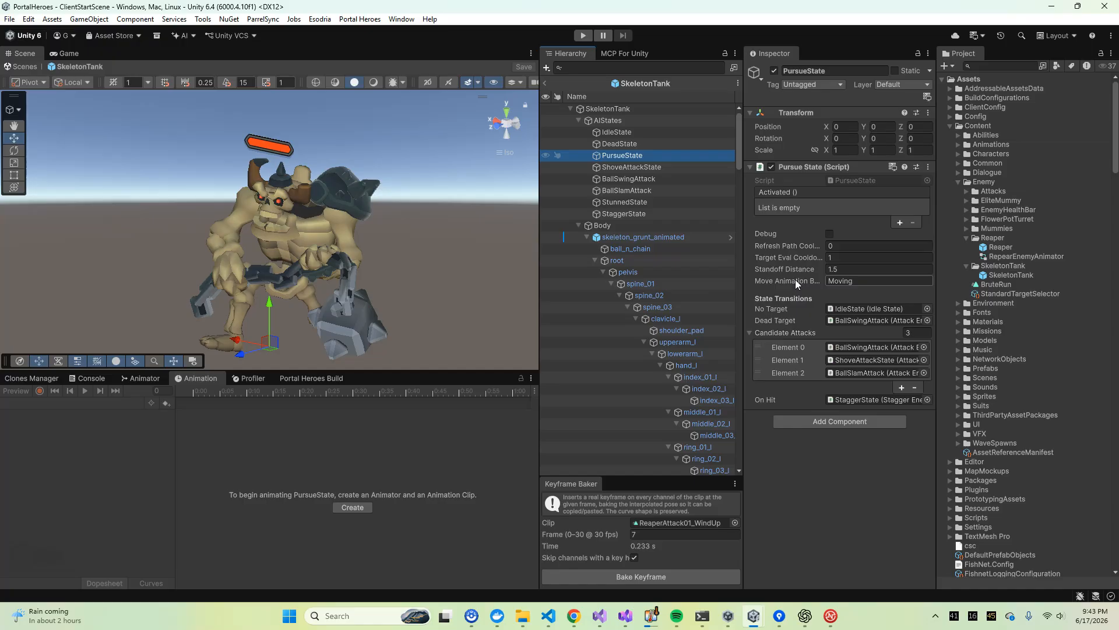
pyautogui.moveTo(783, 267)
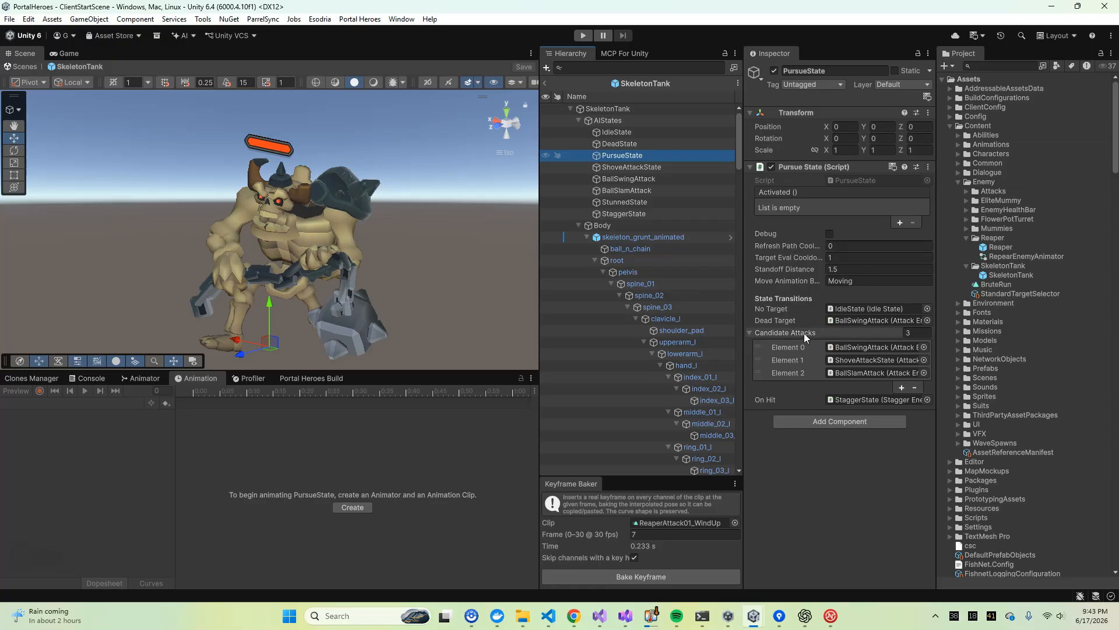
# Check PursueState's No Target reference and set its Dead Target transition to IdleState
pyautogui.click(841, 307)
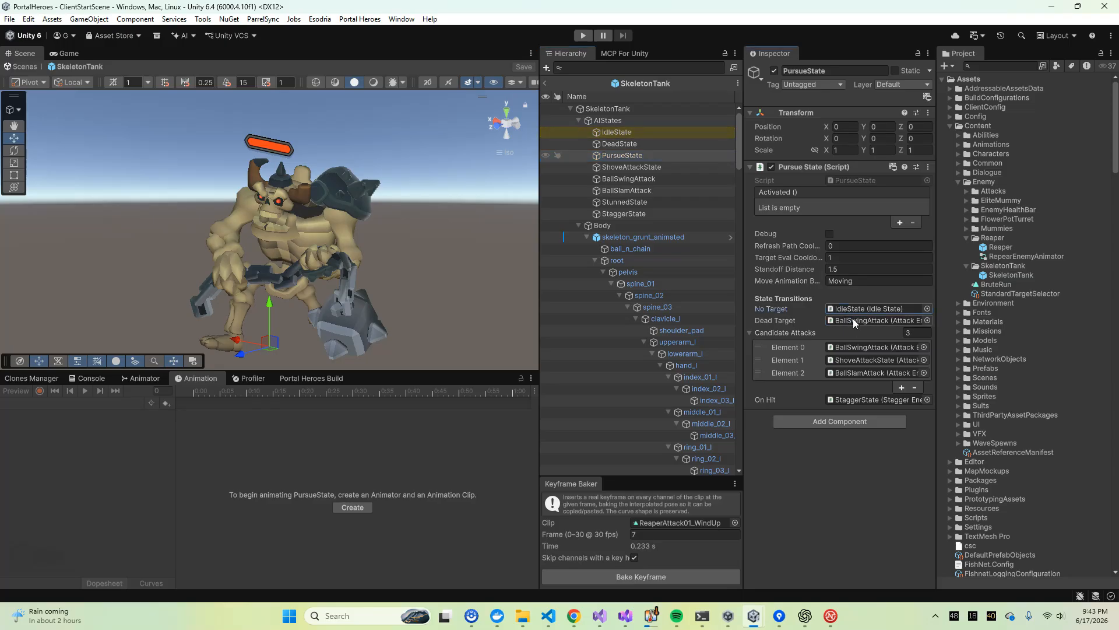
pyautogui.click(783, 322)
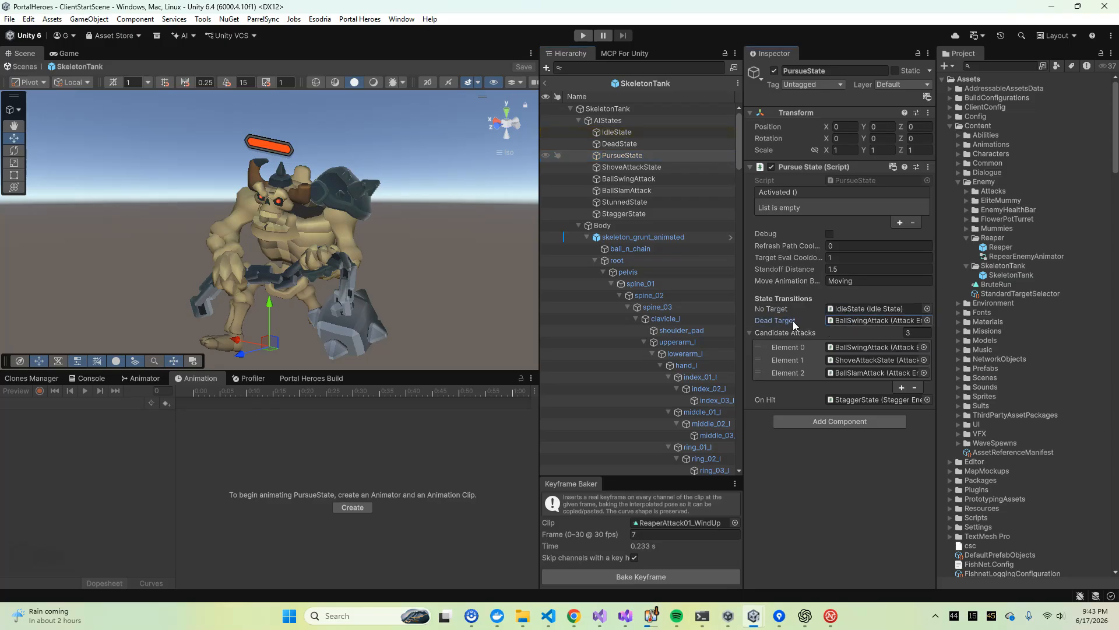
pyautogui.click(846, 320)
pyautogui.moveTo(632, 132); pyautogui.dragTo(841, 321)
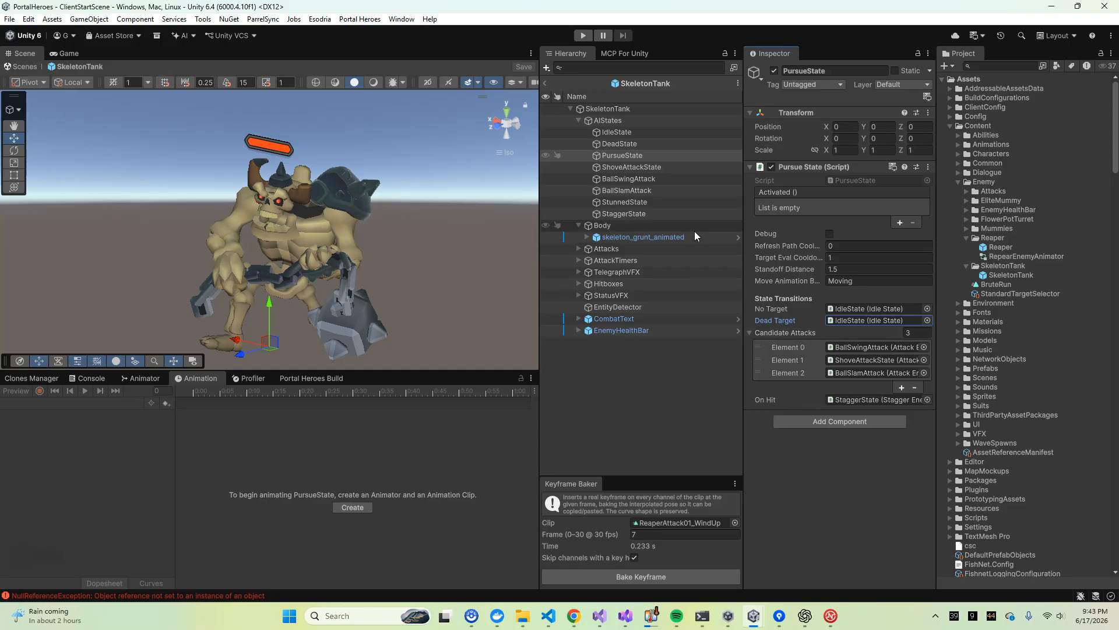
# Examine the attack settings of the candidate attack states BallSwingAttack, ShoveAttackState and BallSlamAttack
pyautogui.click(851, 348)
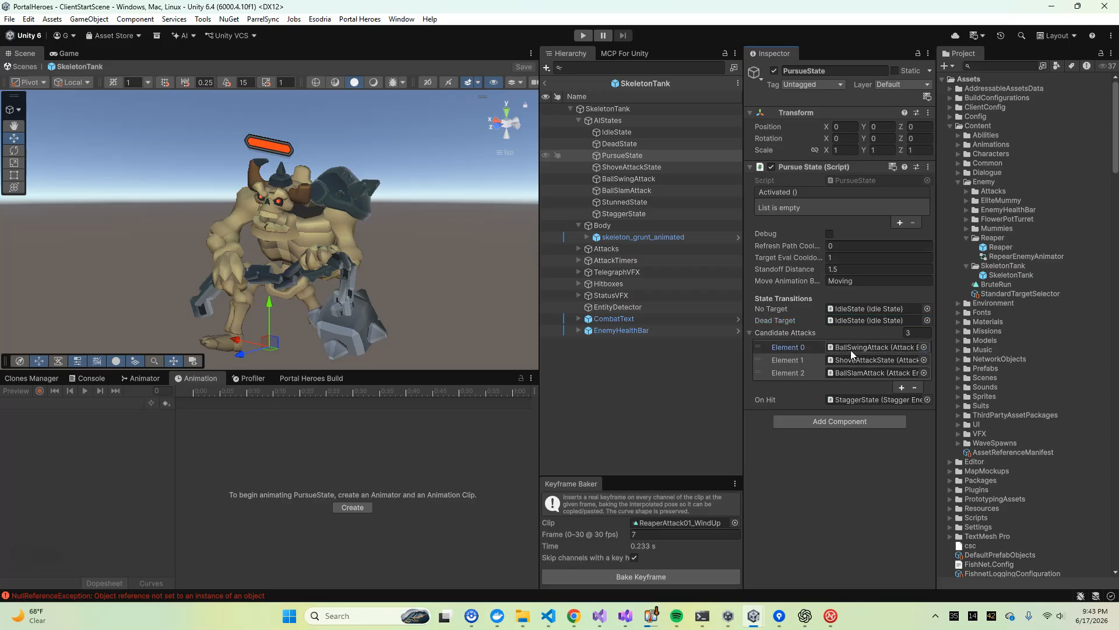
pyautogui.click(645, 180)
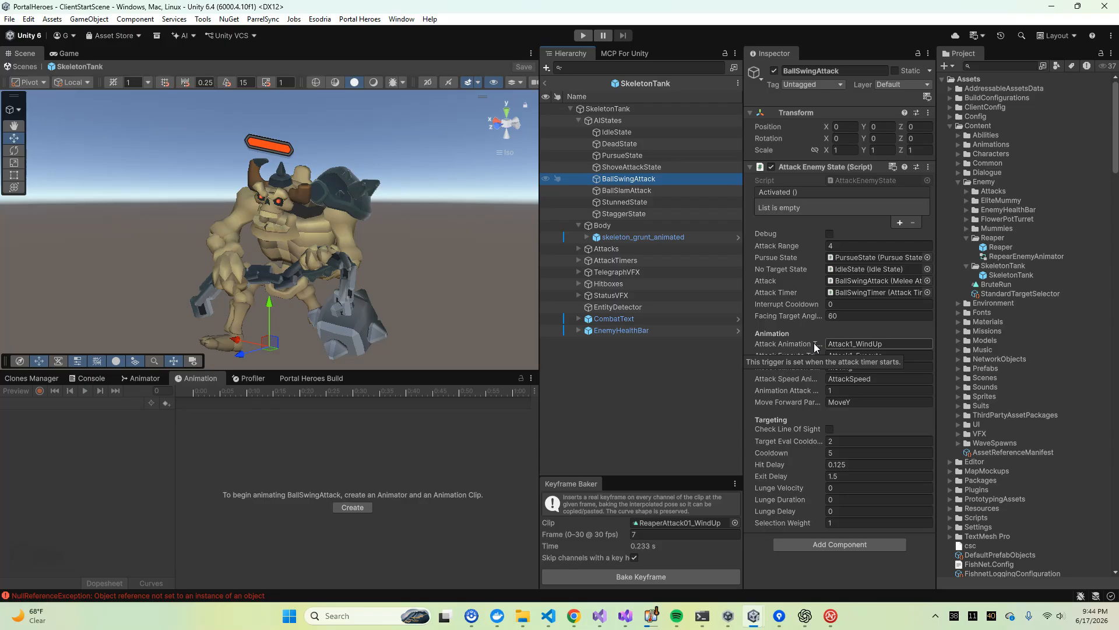
pyautogui.click(674, 168)
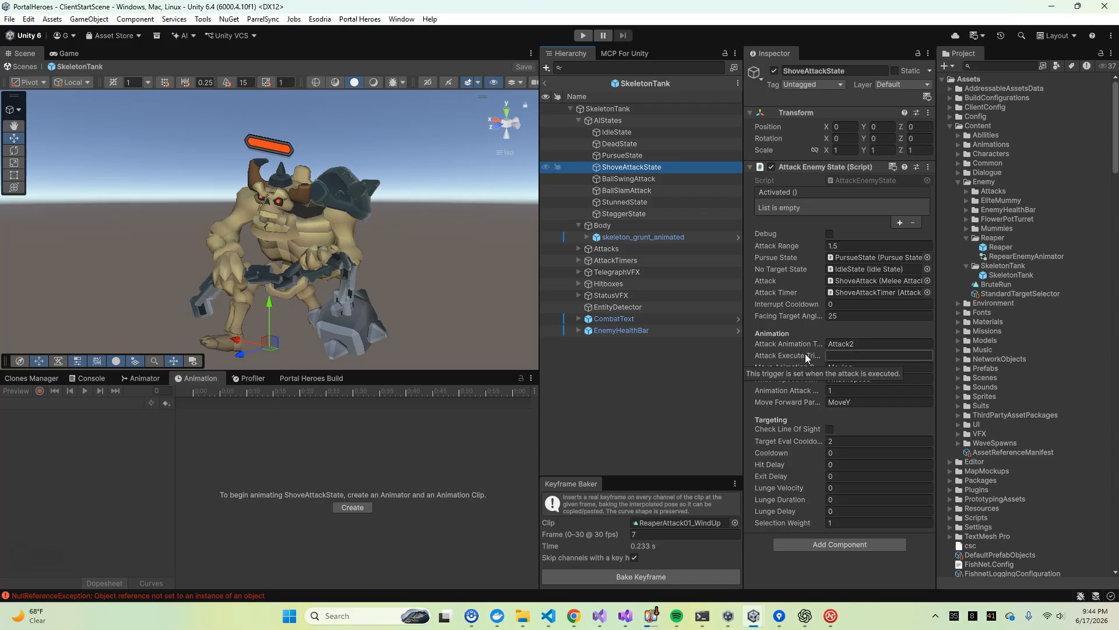
pyautogui.click(639, 193)
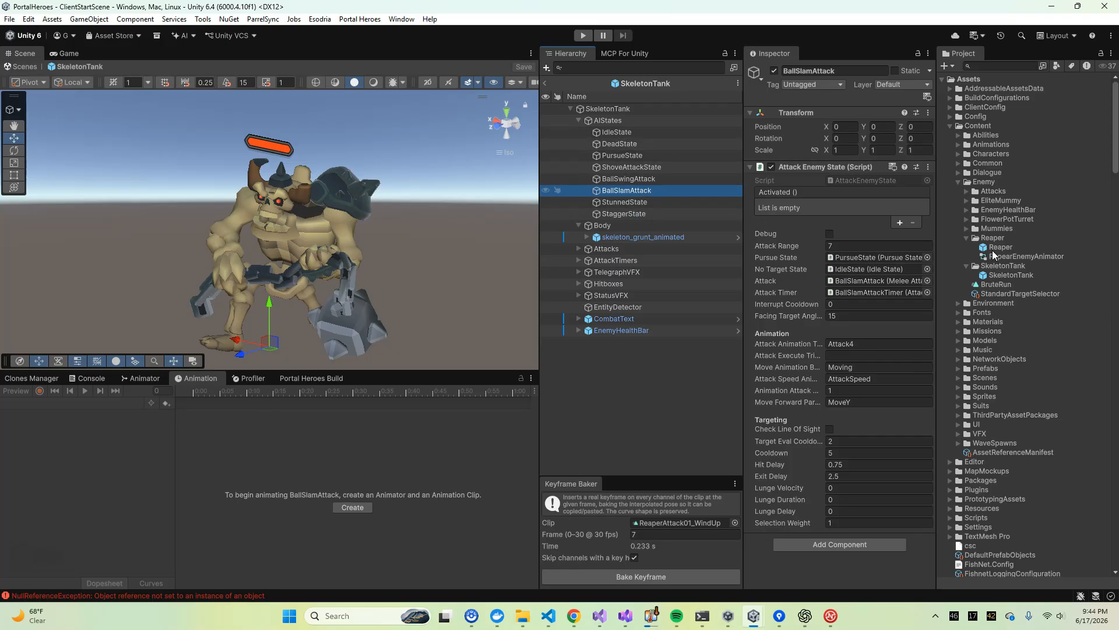
# Open the MummyEnemy prefab from the Mummies folder for editing
pyautogui.click(966, 228)
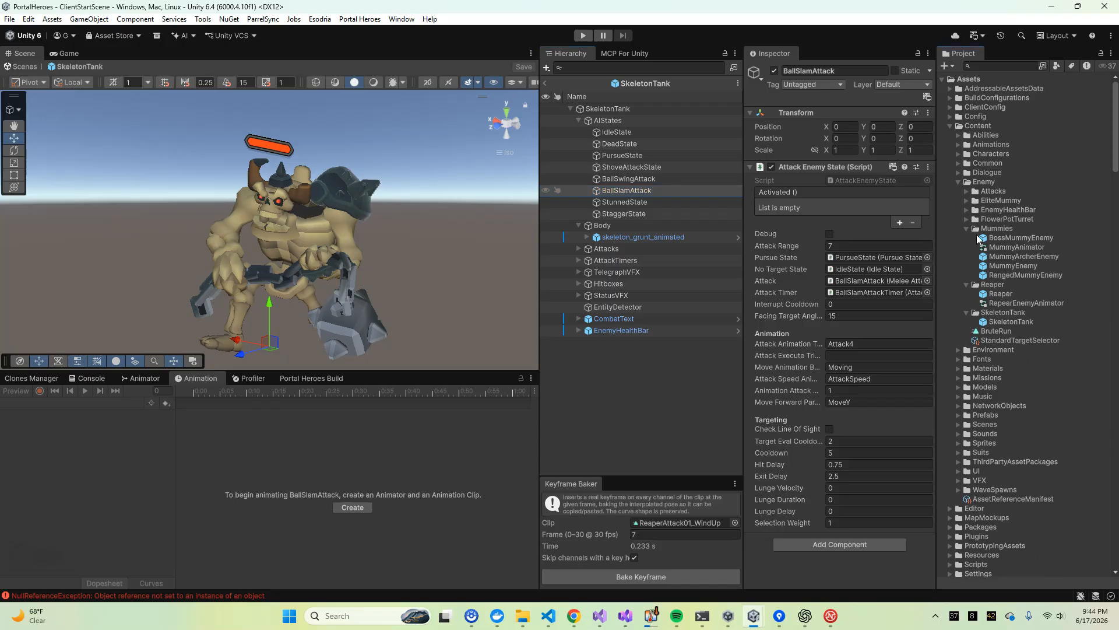
pyautogui.click(1008, 265)
pyautogui.click(905, 79)
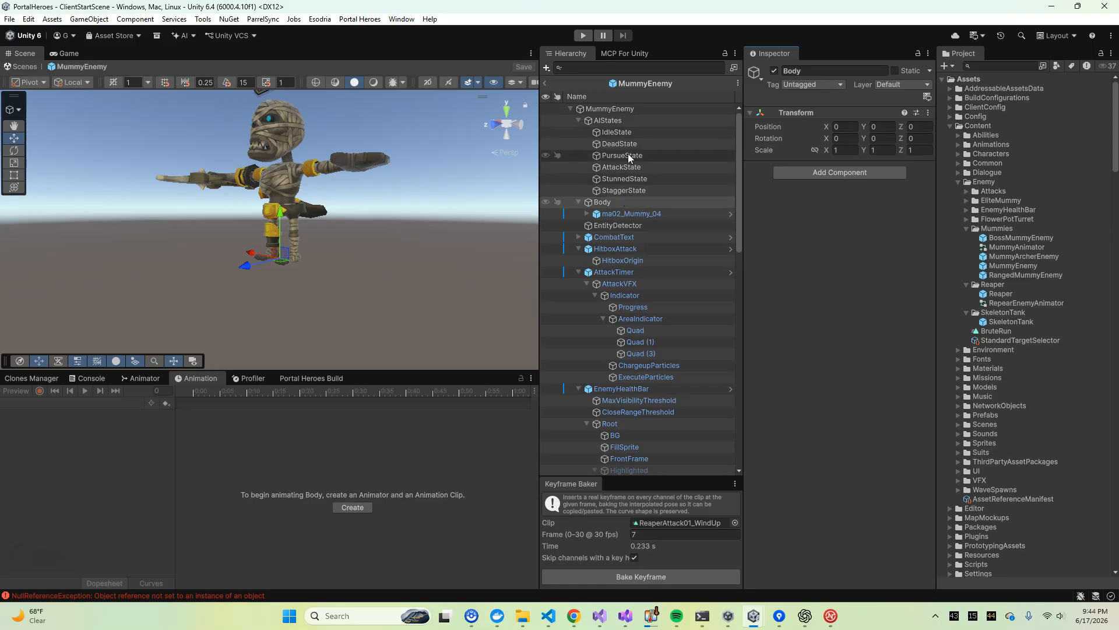
# Examine the MummyEnemy's IdleState, PursueState and AttackState settings for comparison
pyautogui.click(627, 156)
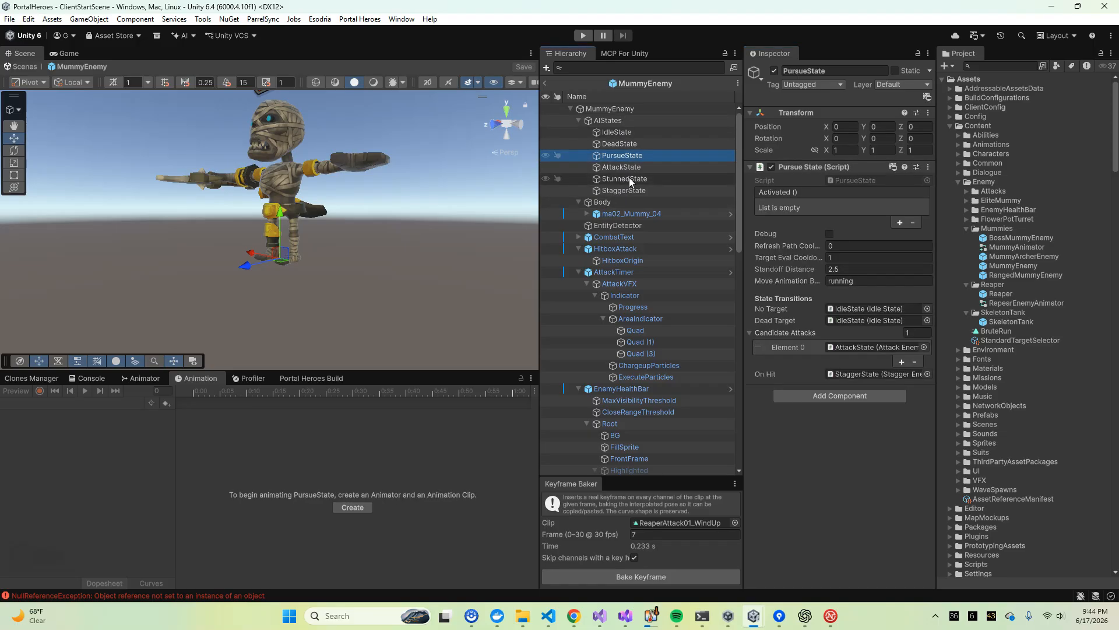
pyautogui.click(620, 135)
pyautogui.click(625, 154)
pyautogui.click(625, 168)
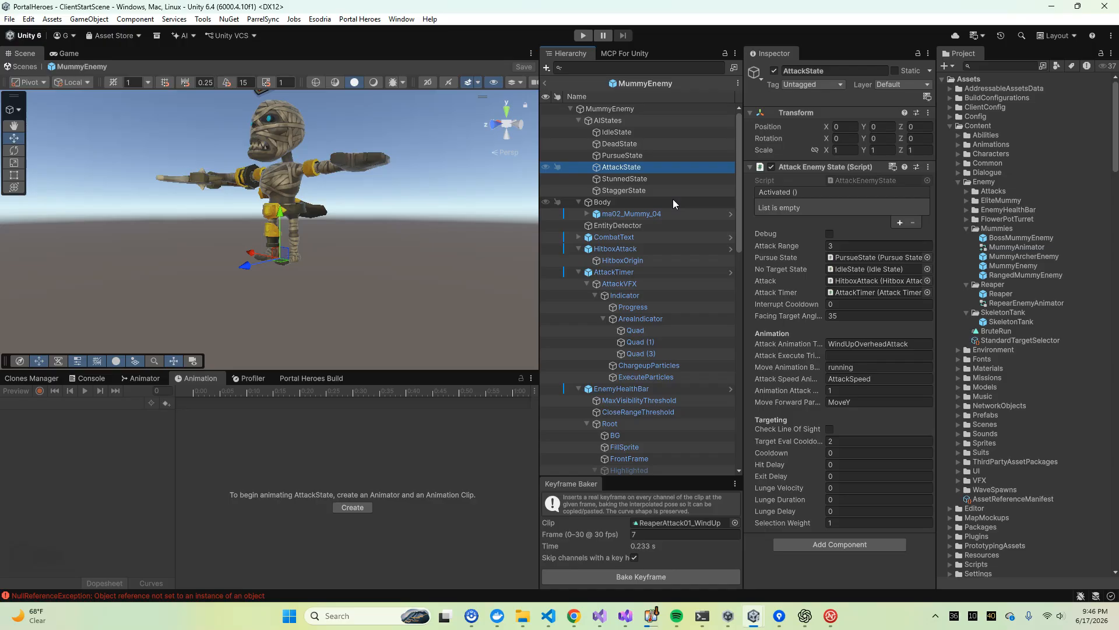
# Leave the MummyEnemy prefab, open the Reaper prefab for editing and inspect its DeadState settings
pyautogui.click(546, 82)
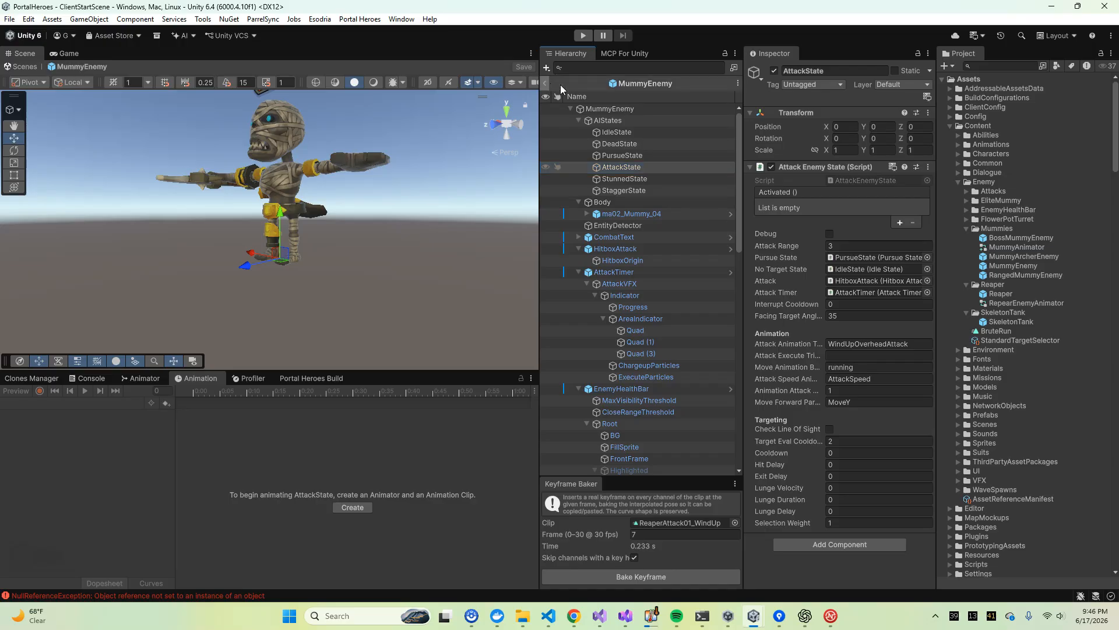
pyautogui.click(1017, 293)
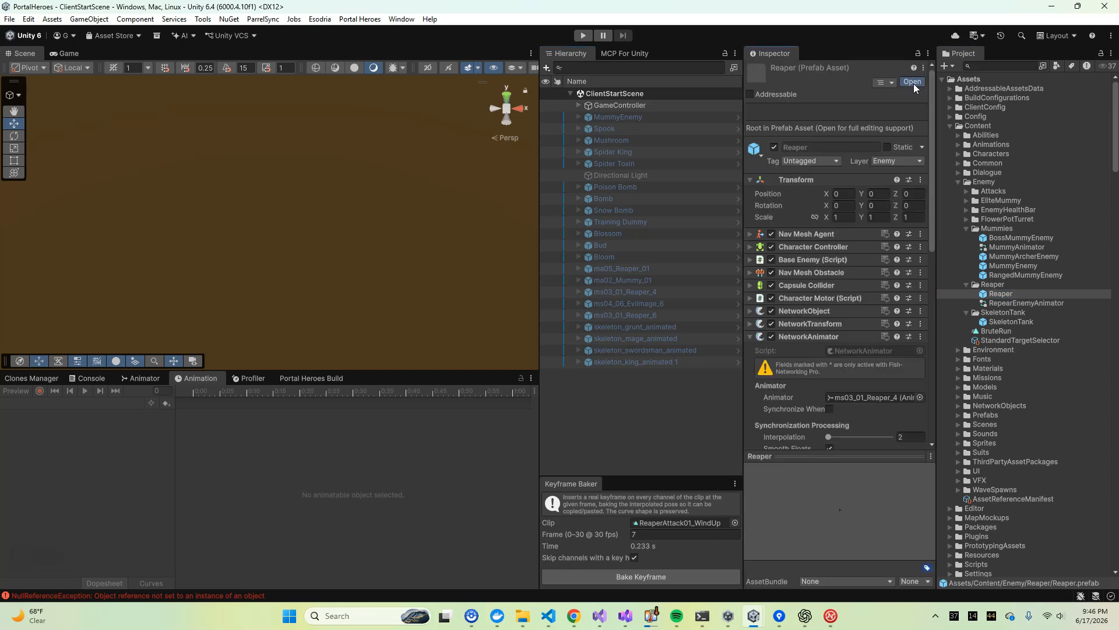
pyautogui.click(914, 82)
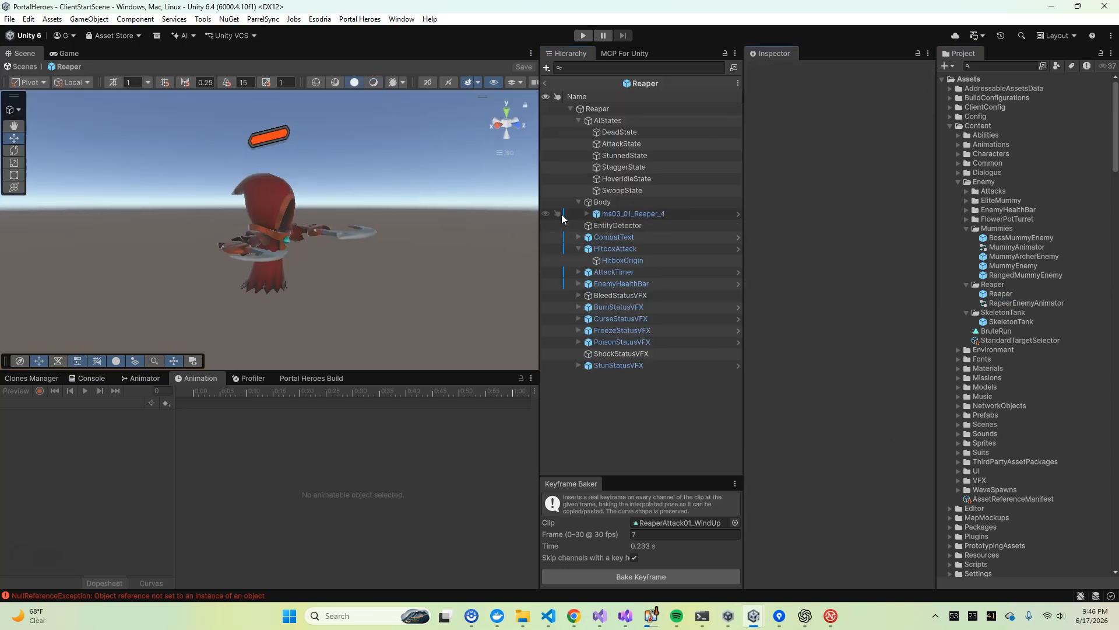
pyautogui.click(620, 133)
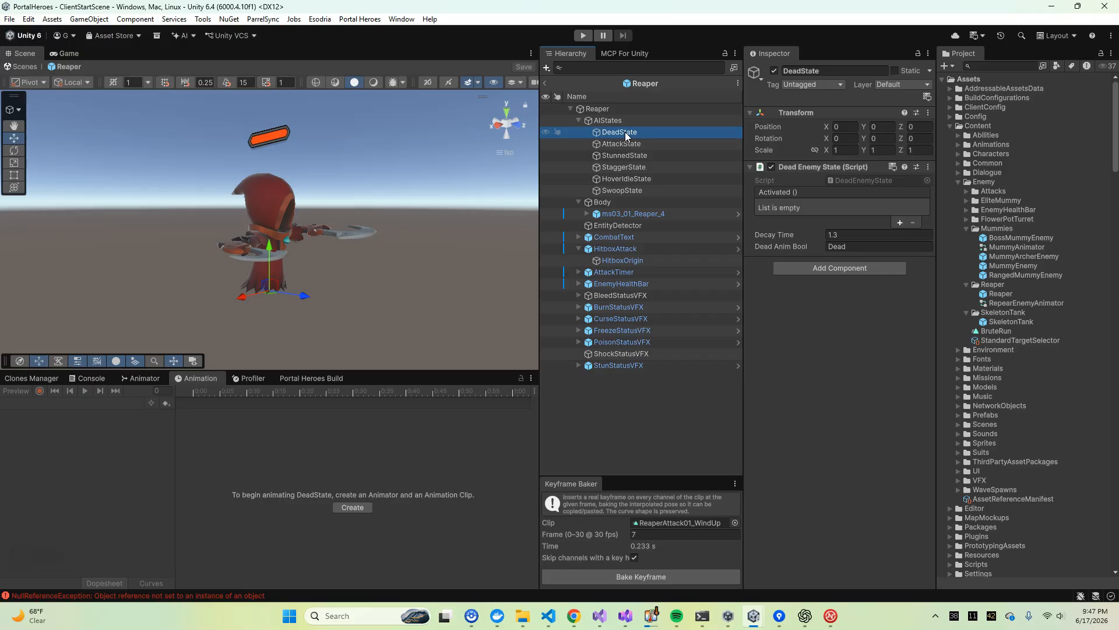
pyautogui.moveTo(291, 213)
pyautogui.mouseDown(button='right')
pyautogui.moveTo(120, 232)
pyautogui.moveTo(361, 215)
pyautogui.moveTo(332, 216)
pyautogui.moveTo(224, 271)
pyautogui.moveTo(291, 216)
pyautogui.moveTo(372, 244)
pyautogui.moveTo(279, 214)
pyautogui.moveTo(294, 216)
pyautogui.mouseUp(button='right')
# Collapse the Mummies and Enemy folders in the project and expand ThirdPartyAssetPackages
pyautogui.click(1014, 223)
pyautogui.press('Down')
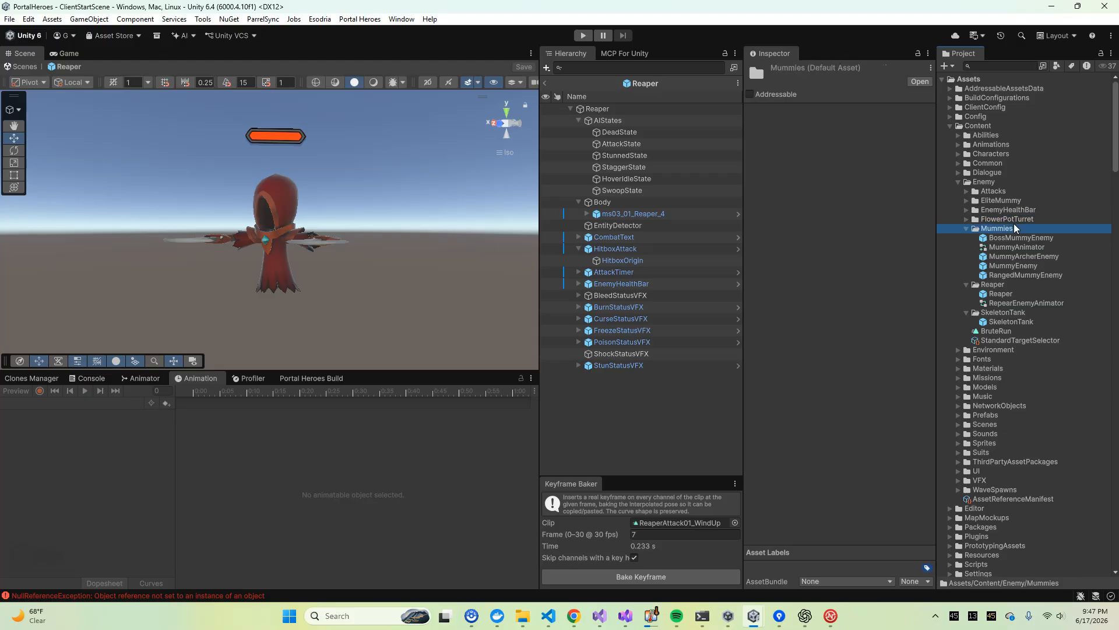
pyautogui.press('Left')
pyautogui.press('Up')
pyautogui.press('Up')
pyautogui.press('Left')
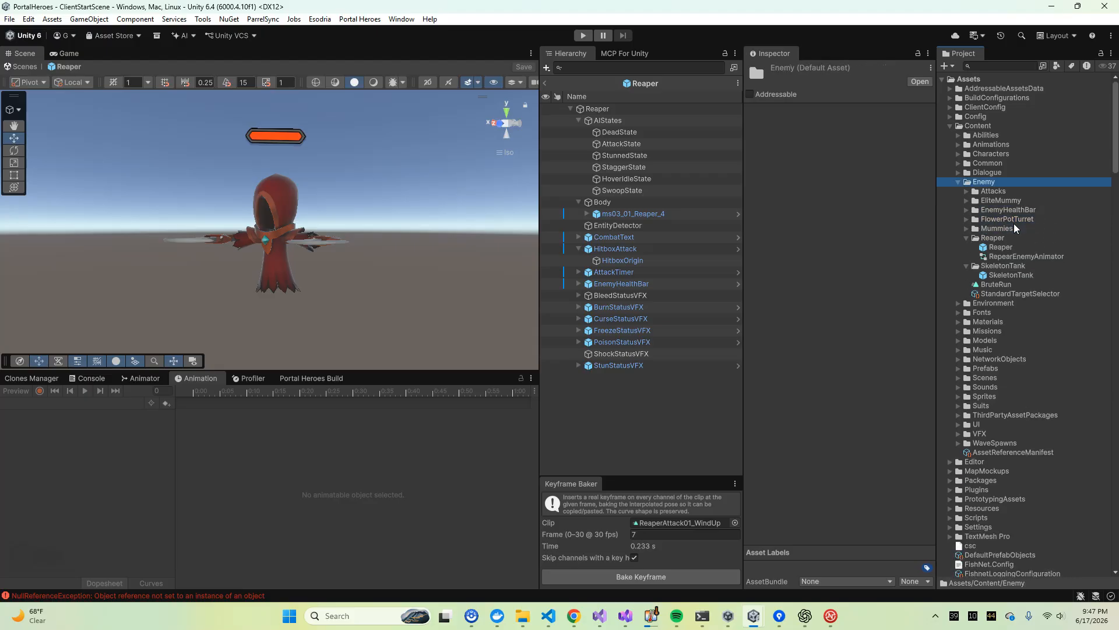
pyautogui.press('Left')
pyautogui.click(1015, 304)
pyautogui.press('Right')
pyautogui.scroll(-5, 1014, 341)
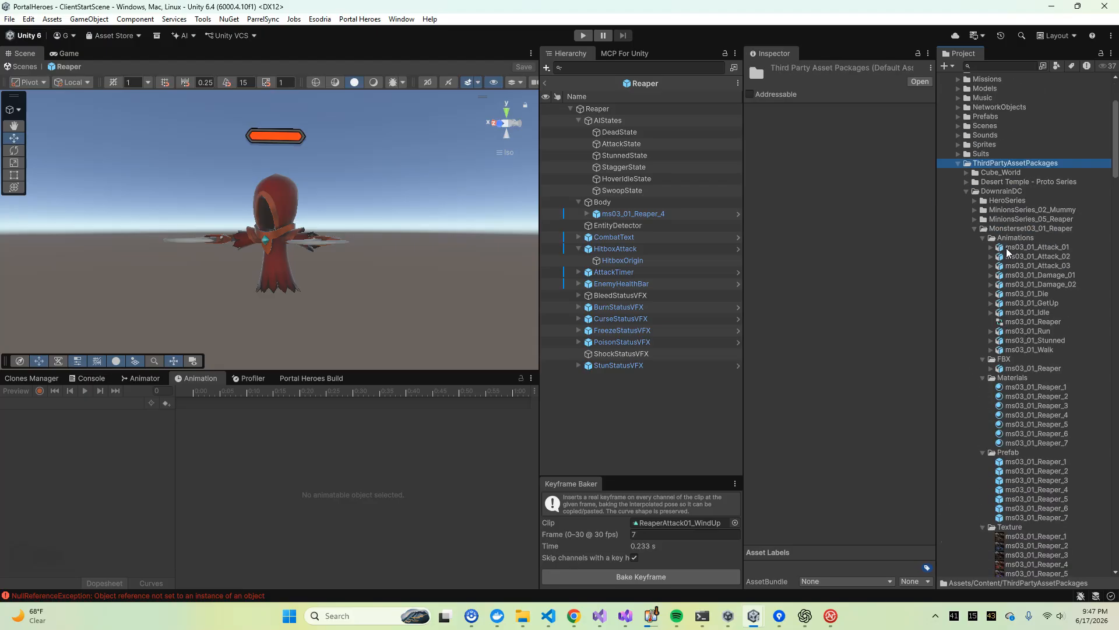
# Collapse the Animations, FBX, Materials, Prefab and Texture folders inside Monsterset03_01_Reaper
pyautogui.click(1019, 238)
pyautogui.press('Left')
pyautogui.press('Down')
pyautogui.press('Left')
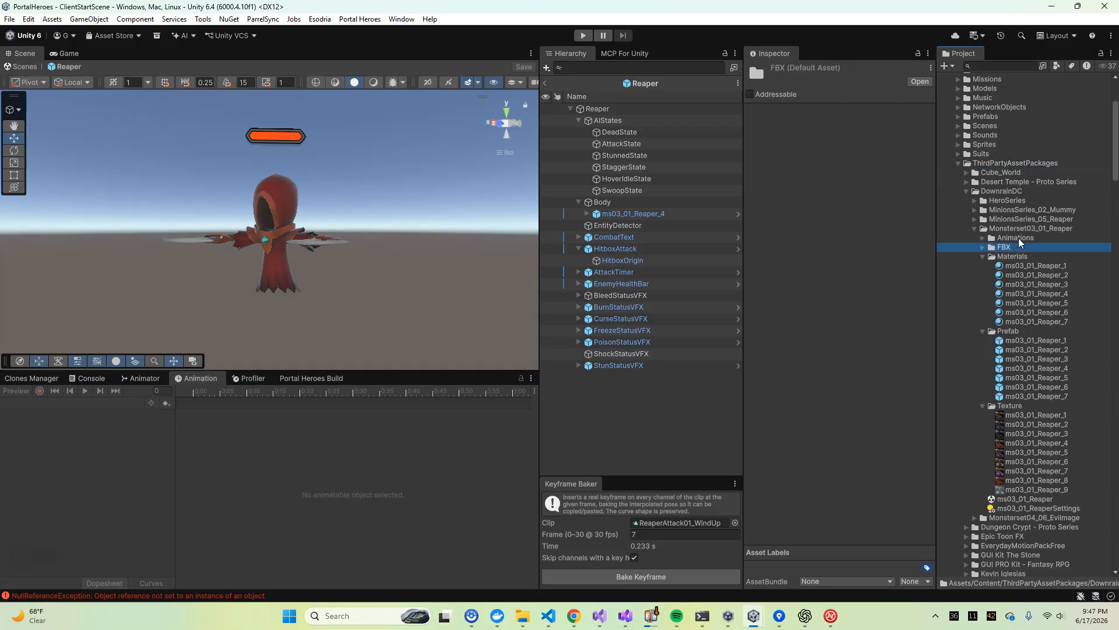
pyautogui.press('Down')
pyautogui.press('Left')
pyautogui.press('Down')
pyautogui.press('Left')
pyautogui.press('Down')
pyautogui.press('Left')
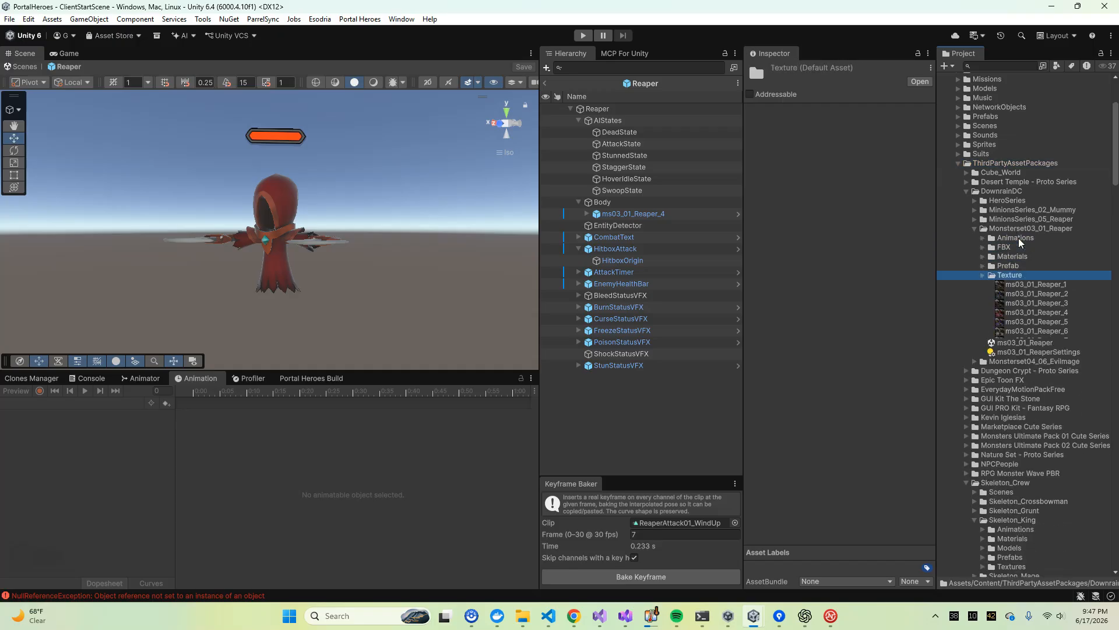
# Look through the DownrainDC asset folders and select the Monsterset03_01_Reaper folder
pyautogui.click(1010, 220)
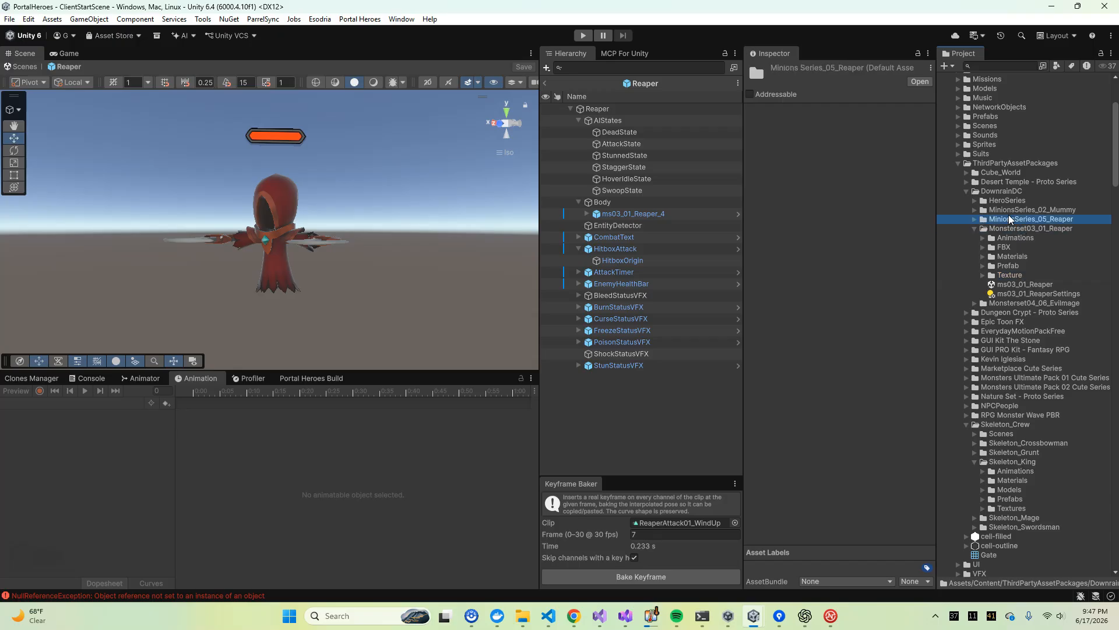
pyautogui.press('Down')
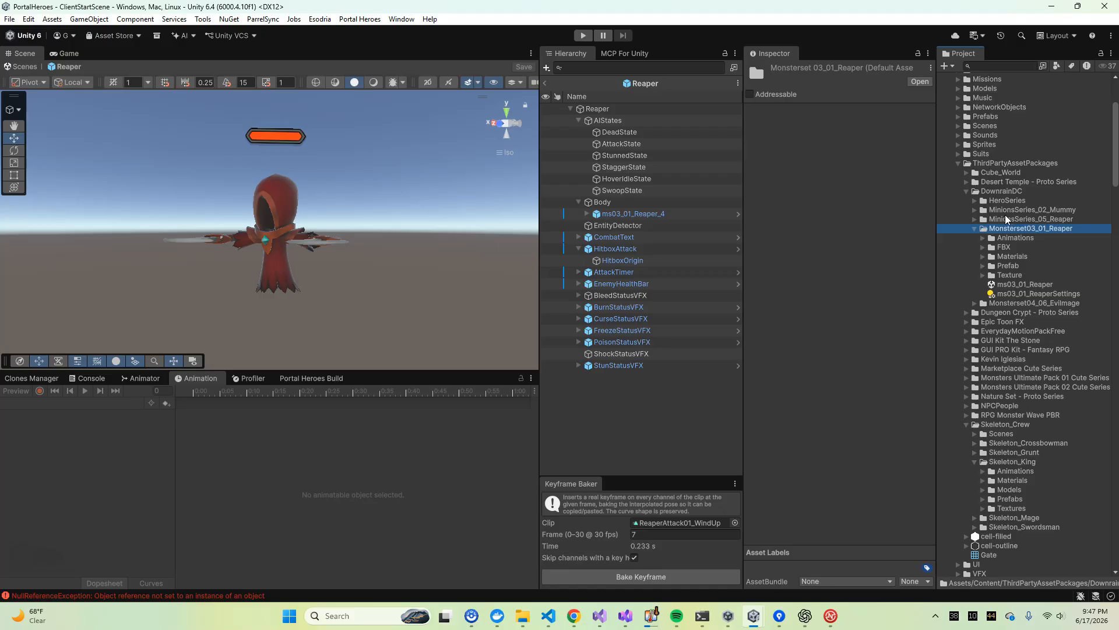
pyautogui.click(1001, 191)
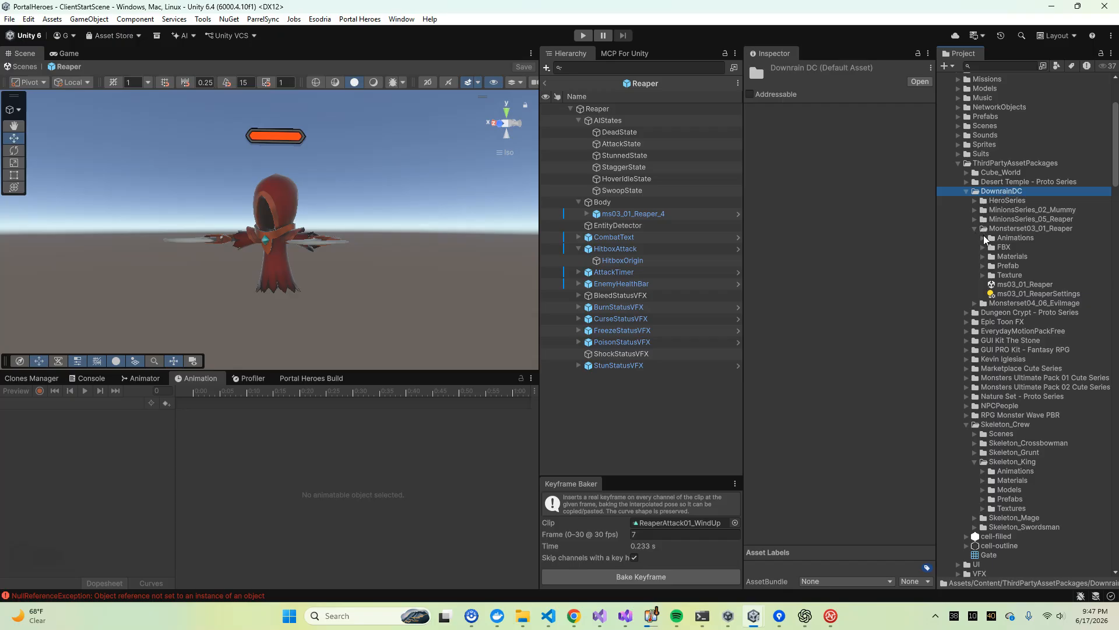
pyautogui.click(1013, 228)
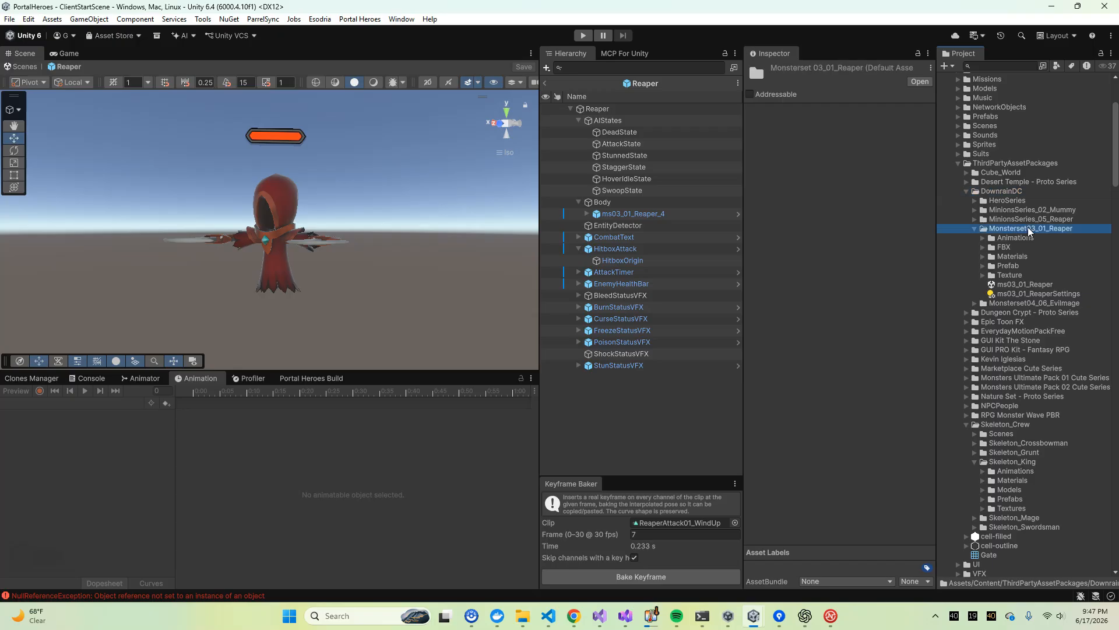
# Preview several Reaper variants in the Monsterset03_01_Reaper Prefab folder, ending on ms03_01_Reaper_2, and collapse the package folder
pyautogui.click(985, 268)
pyautogui.click(983, 266)
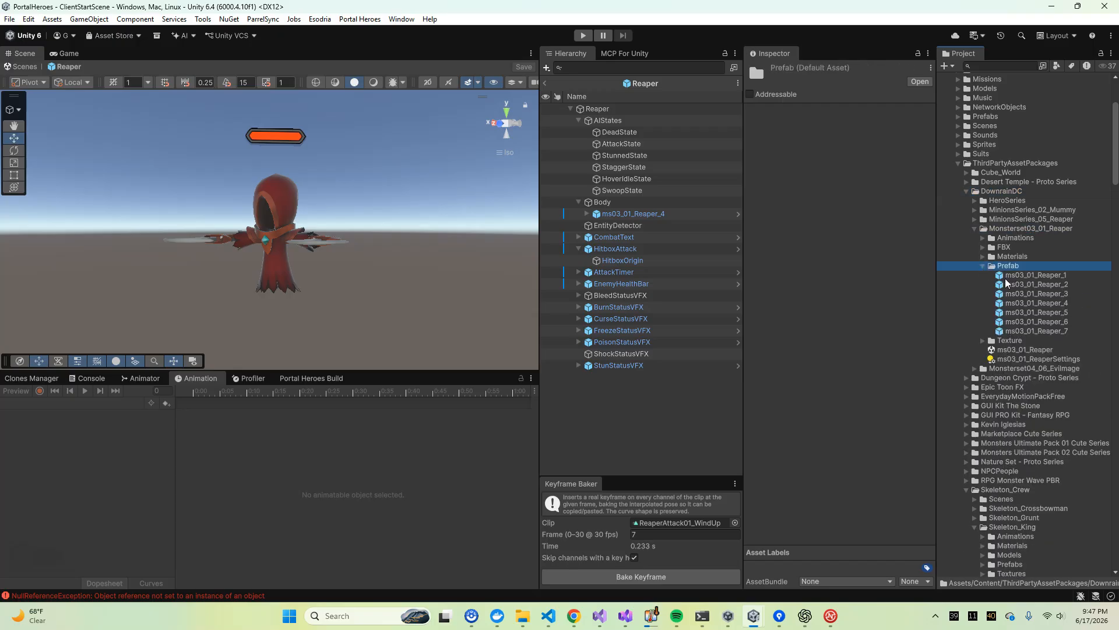
pyautogui.click(1032, 274)
pyautogui.moveTo(871, 458); pyautogui.dragTo(881, 239)
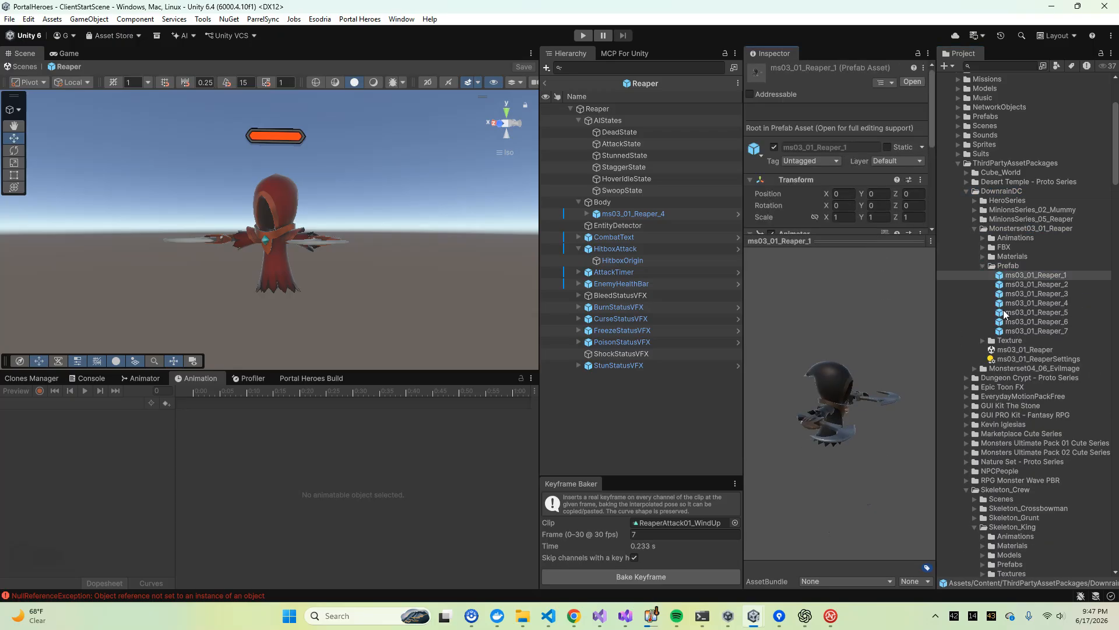
pyautogui.click(1023, 295)
pyautogui.click(1027, 314)
pyautogui.click(1027, 322)
pyautogui.click(1027, 295)
pyautogui.click(1026, 284)
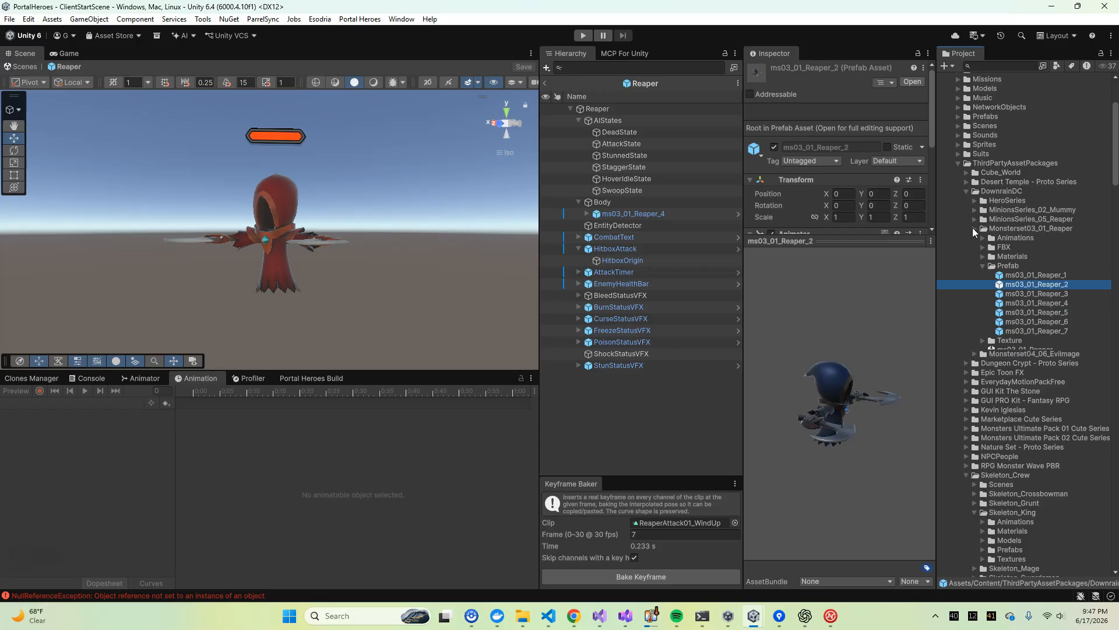
pyautogui.click(974, 228)
pyautogui.moveTo(864, 241); pyautogui.dragTo(864, 413)
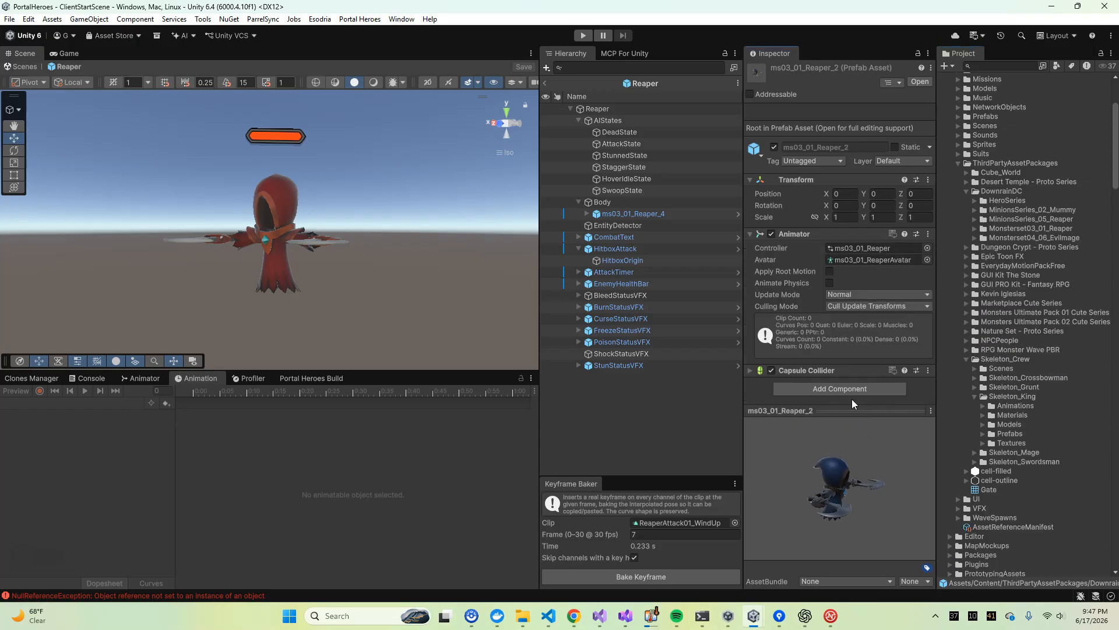
# Examine the Reaper model and inspect the prefab's root object, AIStates group and DeadState settings
pyautogui.moveTo(222, 258); pyautogui.dragTo(501, 247, button='right')
pyautogui.moveTo(325, 233); pyautogui.dragTo(175, 223, button='right')
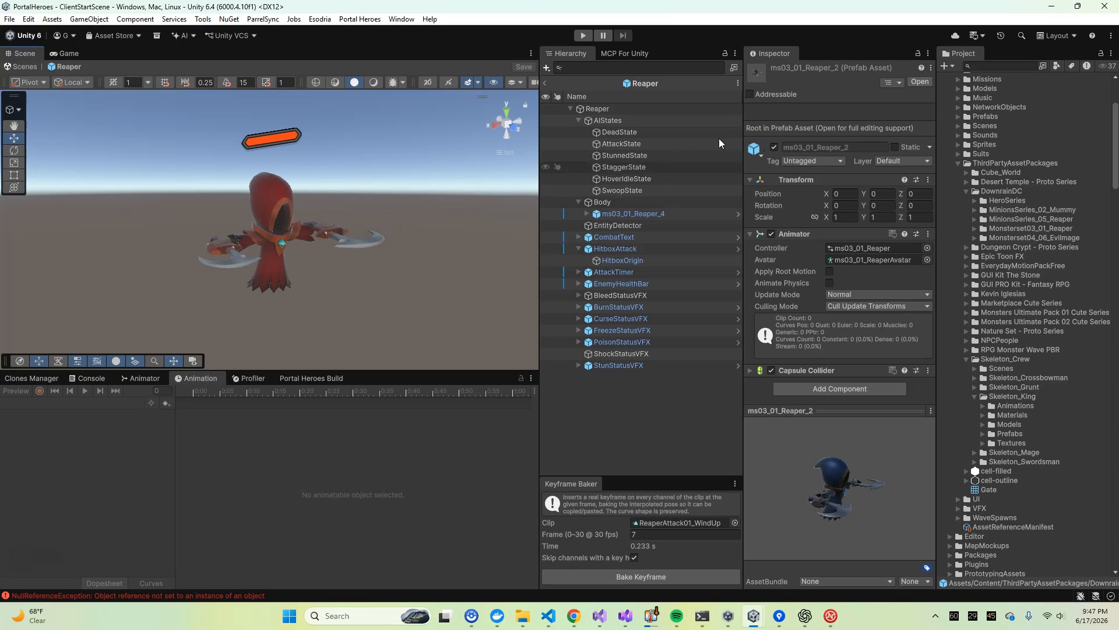
pyautogui.moveTo(476, 193); pyautogui.dragTo(371, 233, button='right')
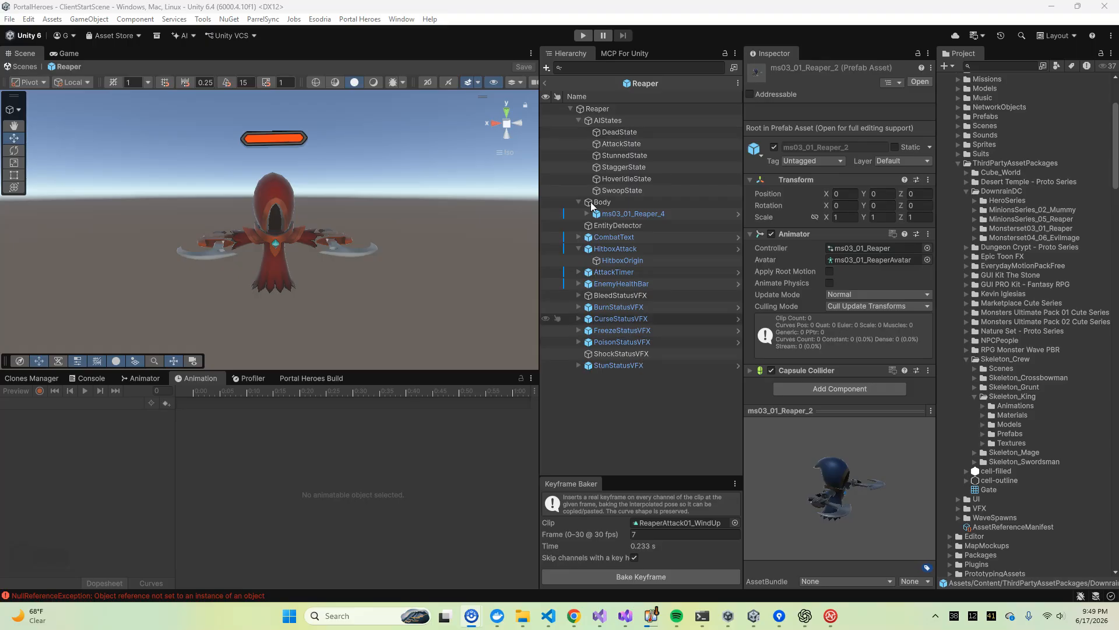
pyautogui.click(611, 111)
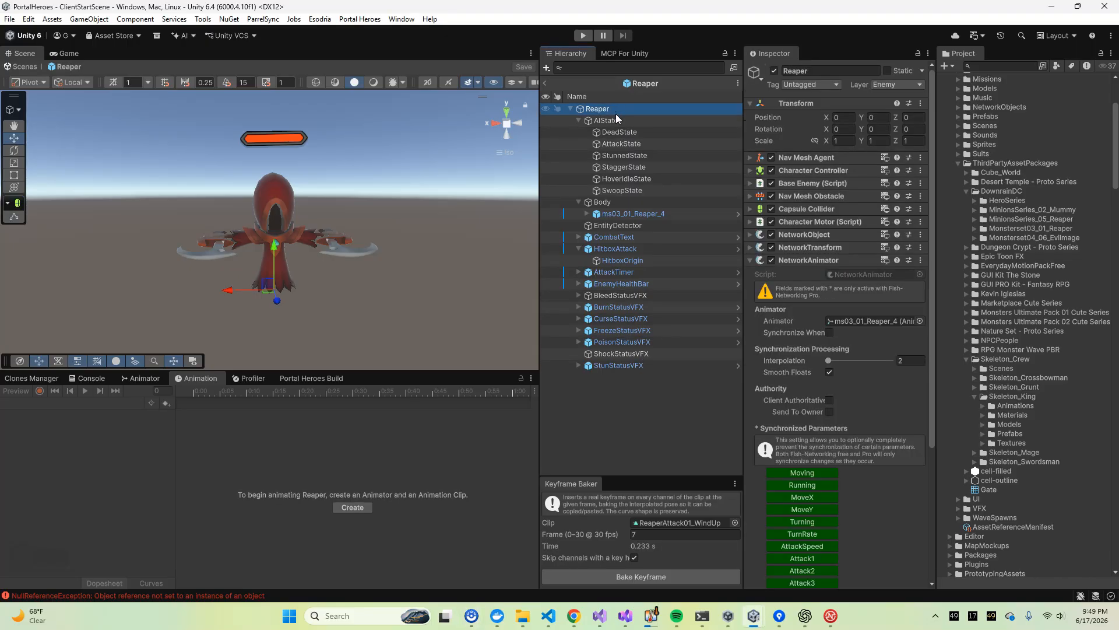
pyautogui.click(616, 121)
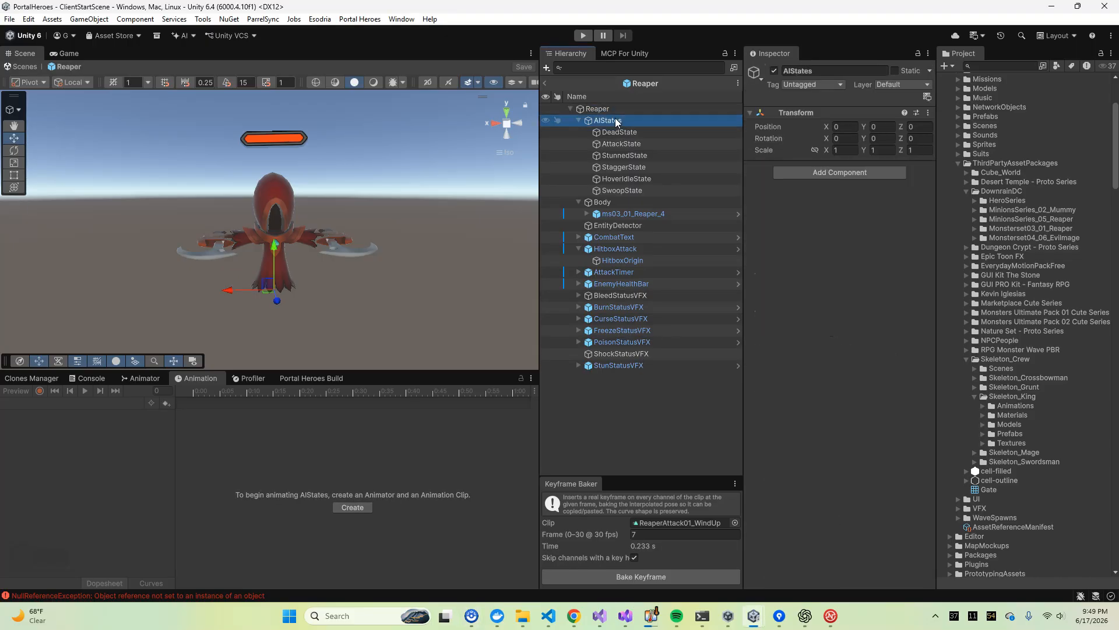
pyautogui.click(619, 132)
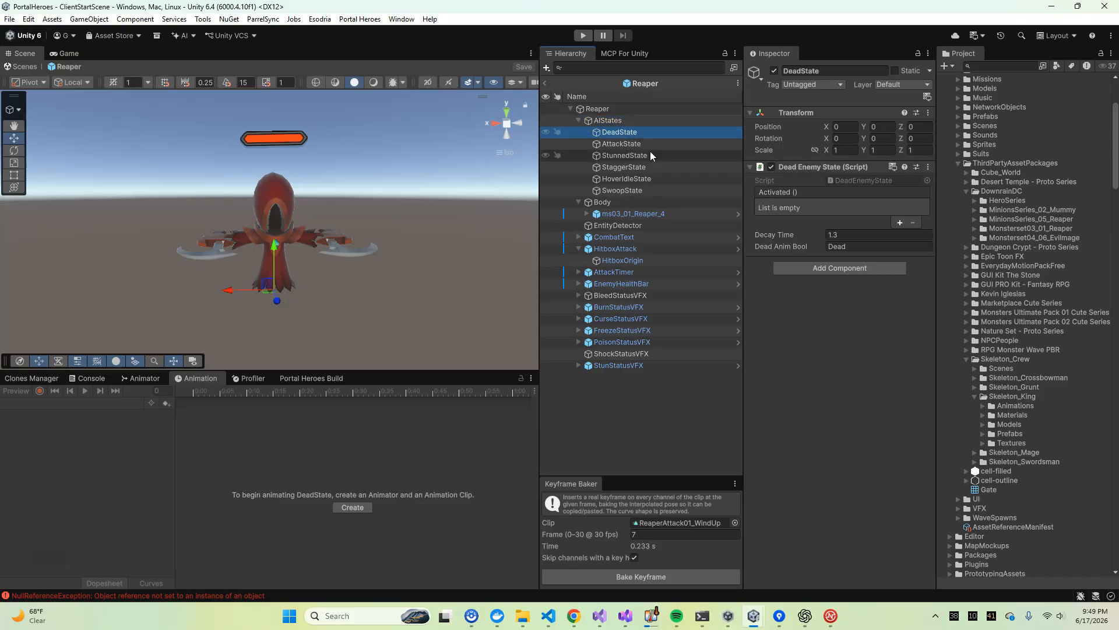
pyautogui.click(644, 144)
pyautogui.press('Left')
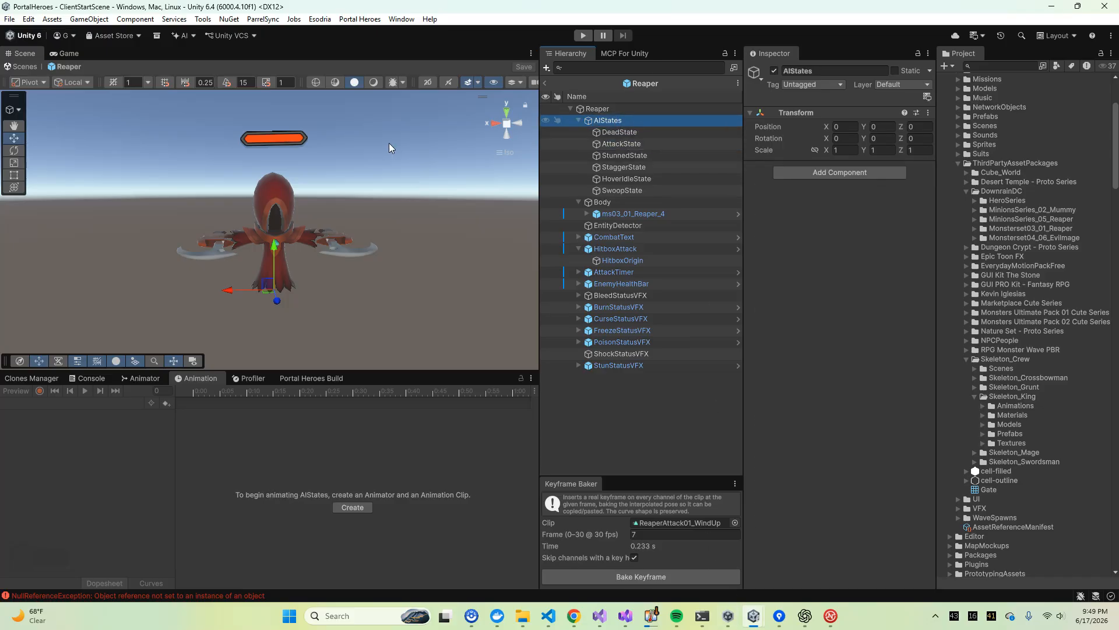
# Bring up the PortalHeroes_clone editor, return to the main project's editor, exit the Reaper prefab and start Play mode
pyautogui.click(757, 613)
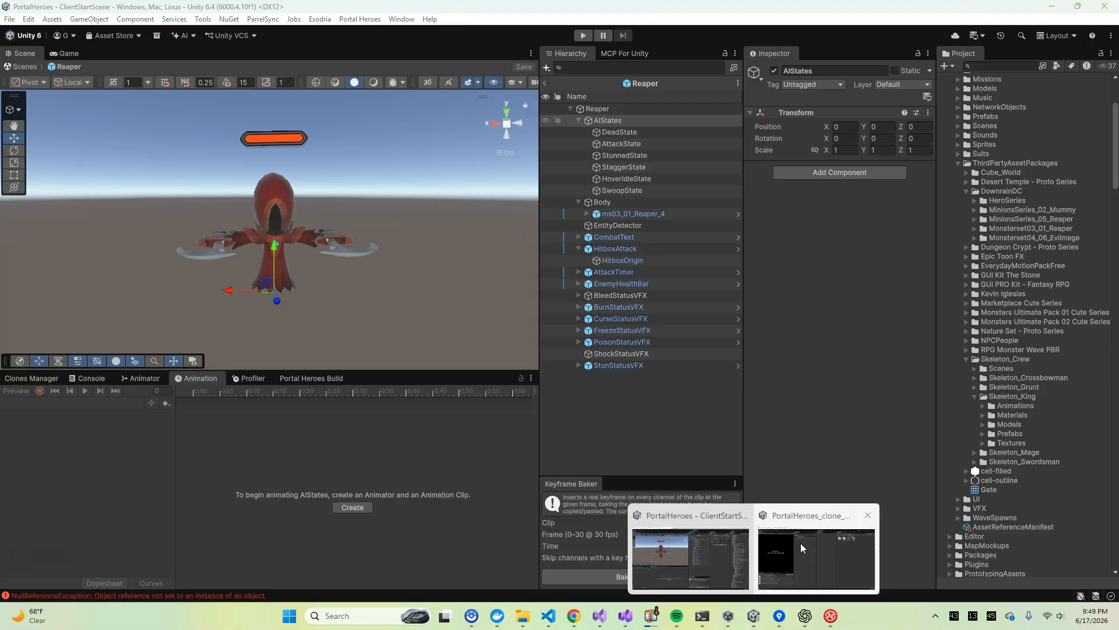
pyautogui.click(800, 543)
pyautogui.click(879, 63)
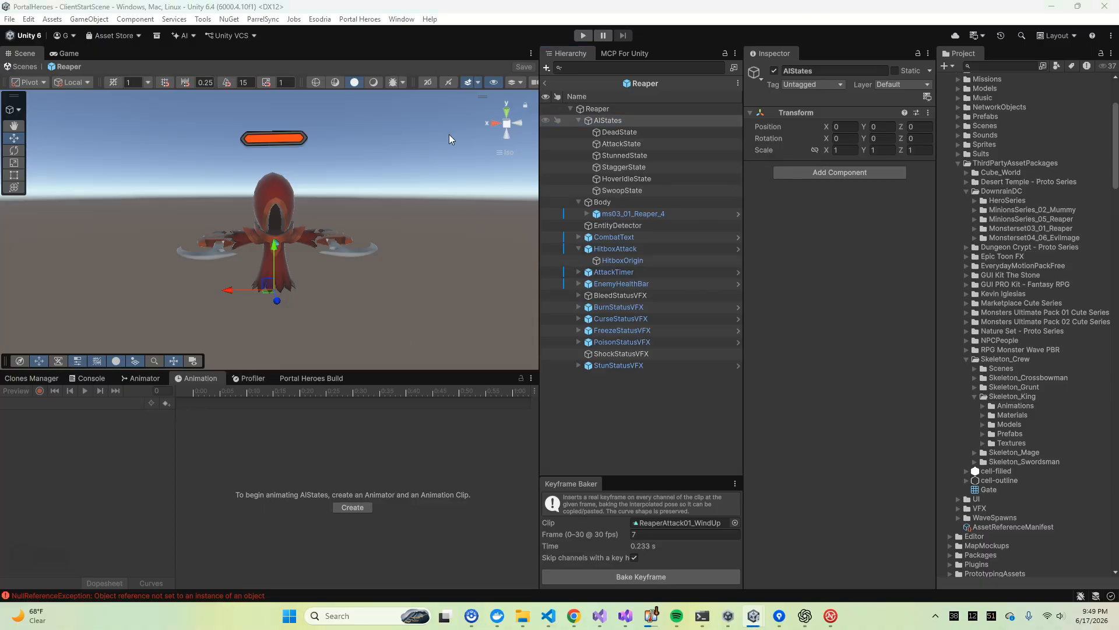
pyautogui.click(545, 84)
pyautogui.click(583, 35)
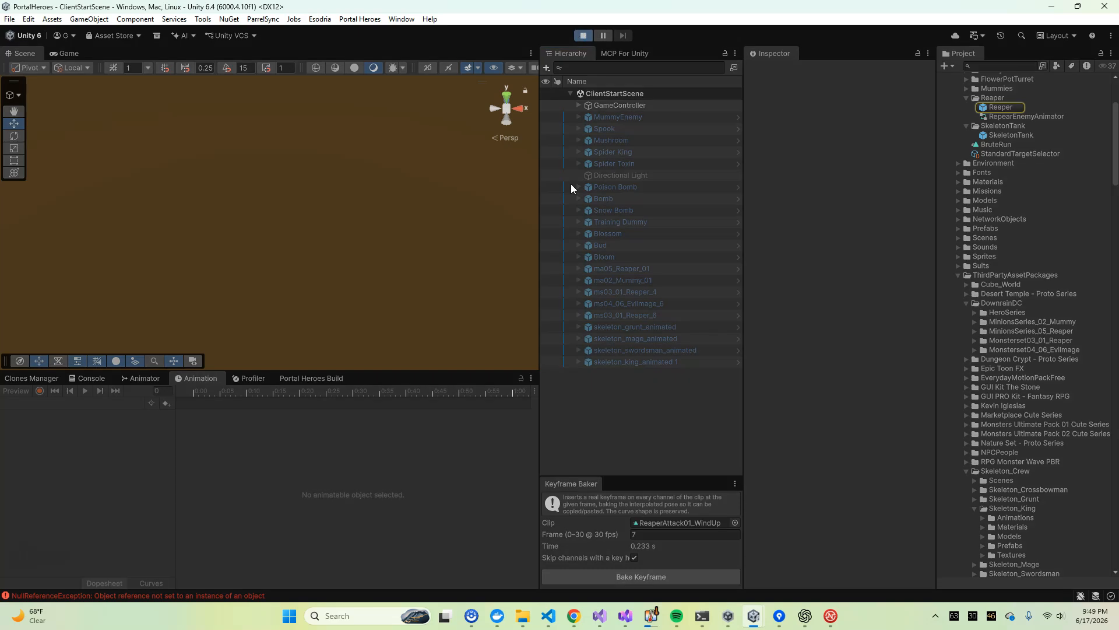
# Enter the world with the Test1 hero and enlarge the Game view for the play test
pyautogui.click(281, 269)
pyautogui.moveTo(537, 230); pyautogui.dragTo(565, 222)
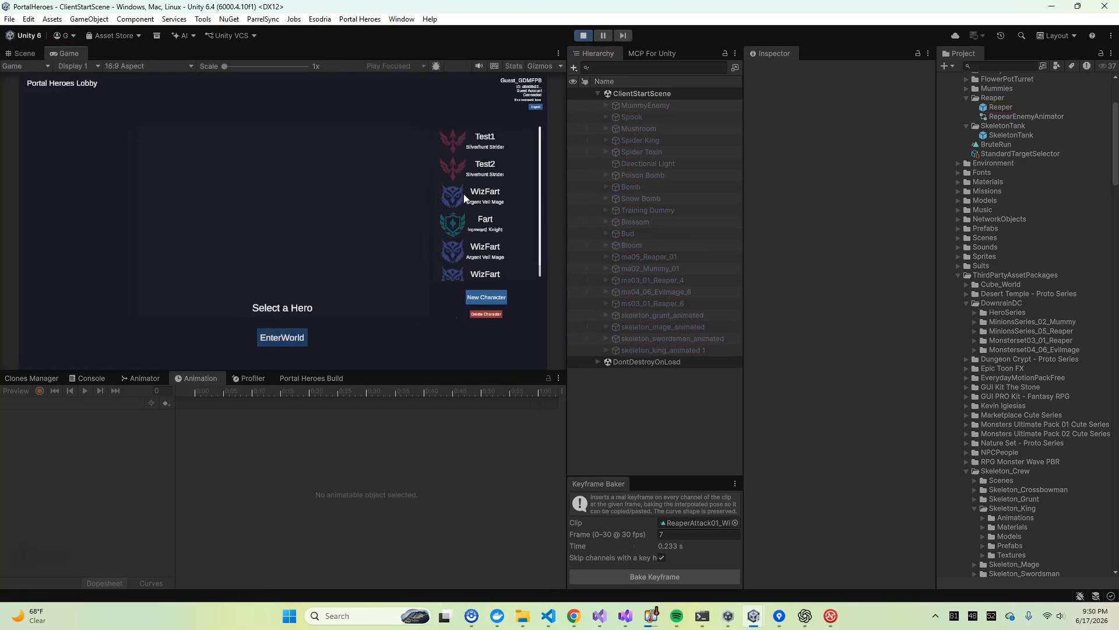
pyautogui.click(503, 131)
pyautogui.click(284, 338)
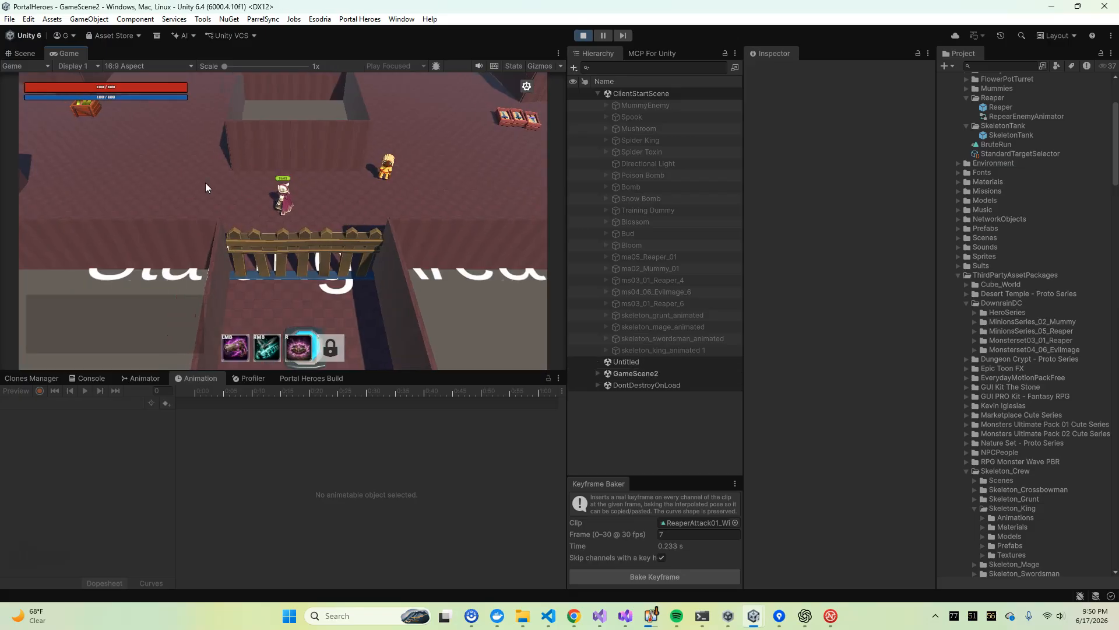
pyautogui.moveTo(370, 373); pyautogui.dragTo(373, 496)
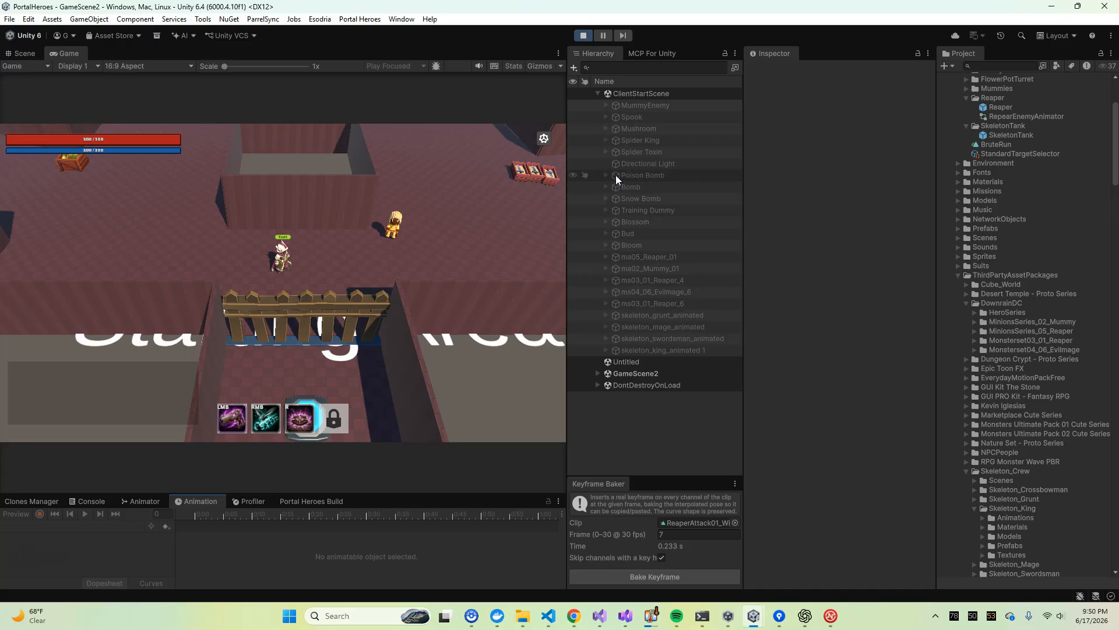
pyautogui.moveTo(568, 174); pyautogui.dragTo(734, 175)
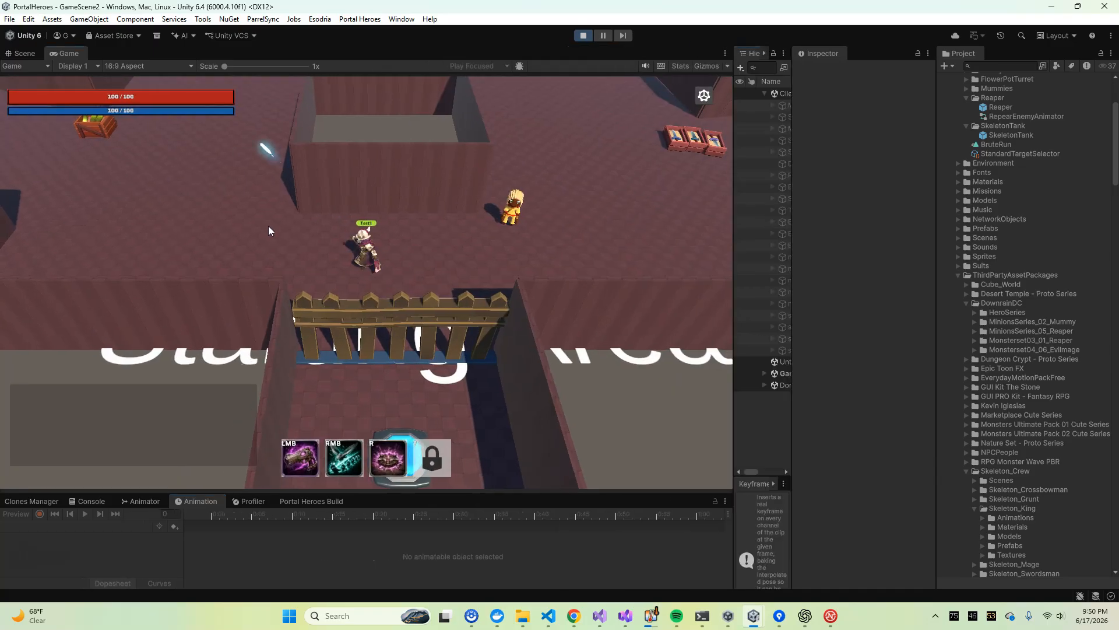
# Walk the hero from the starting area towards the Reaper to observe its hovering and draw it into combat
pyautogui.press('a')
pyautogui.press('w')
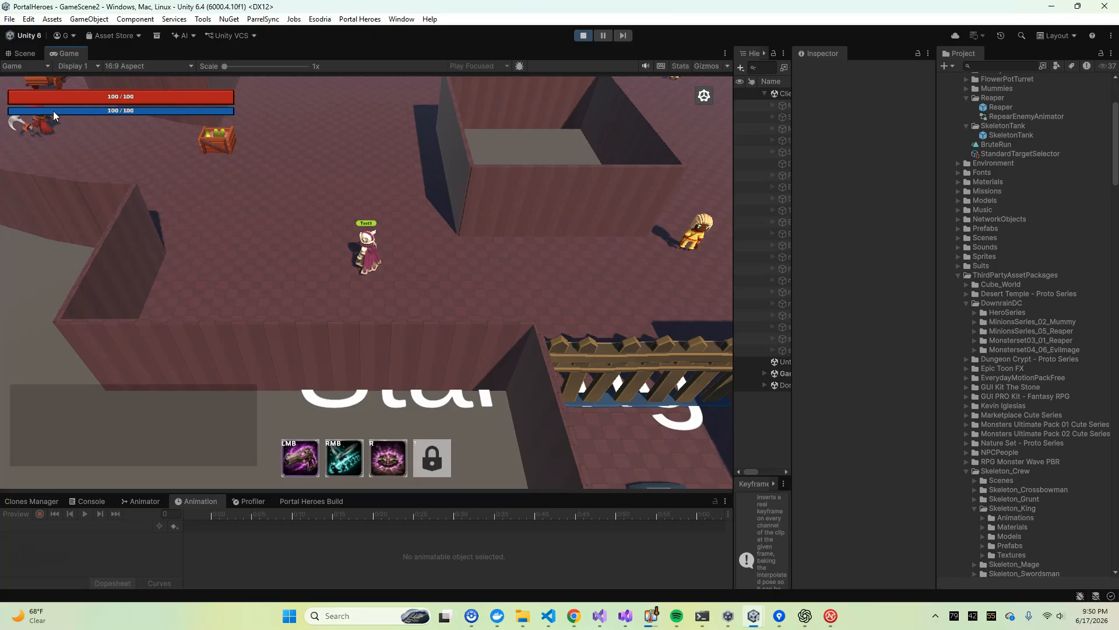
pyautogui.press('w')
pyautogui.press('a')
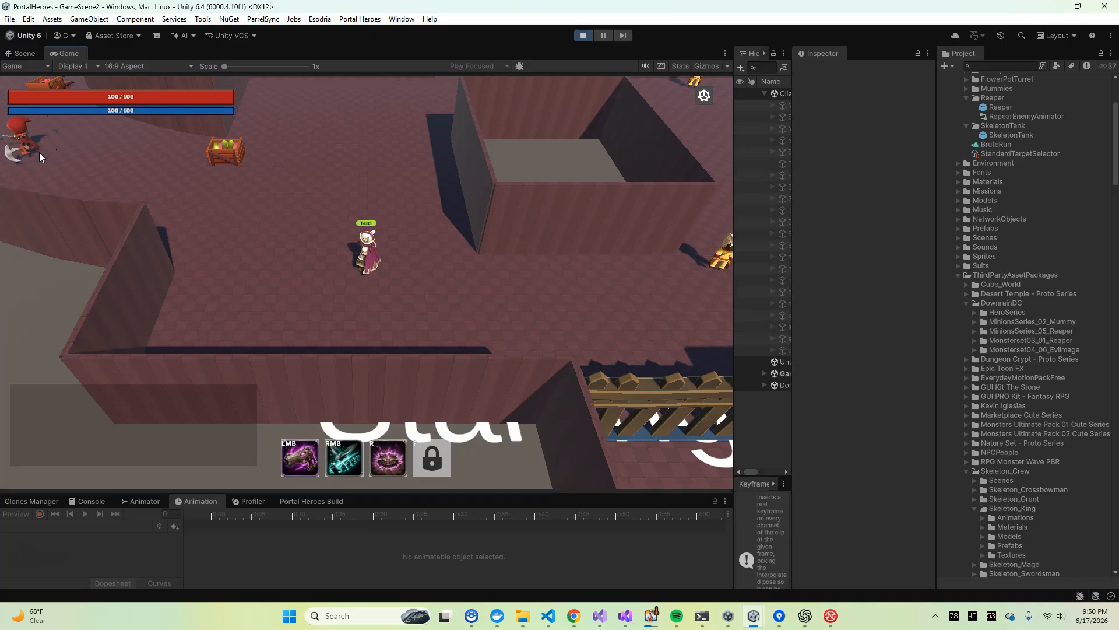
pyautogui.click(49, 153)
pyautogui.click(46, 170)
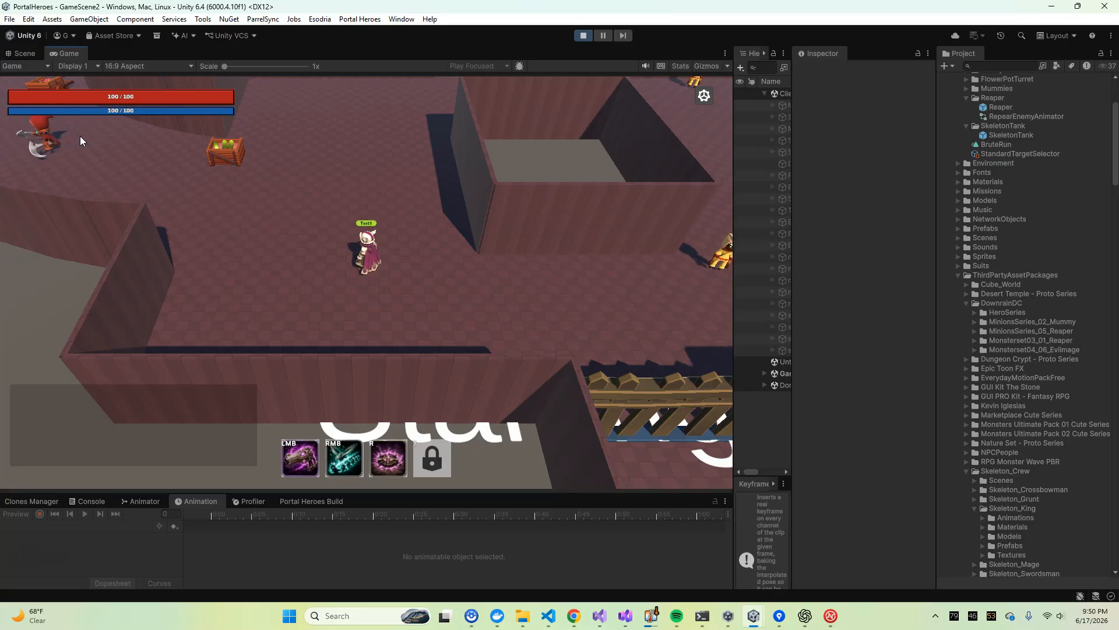
pyautogui.press('a')
pyautogui.press('w')
pyautogui.press('w')
pyautogui.press('a')
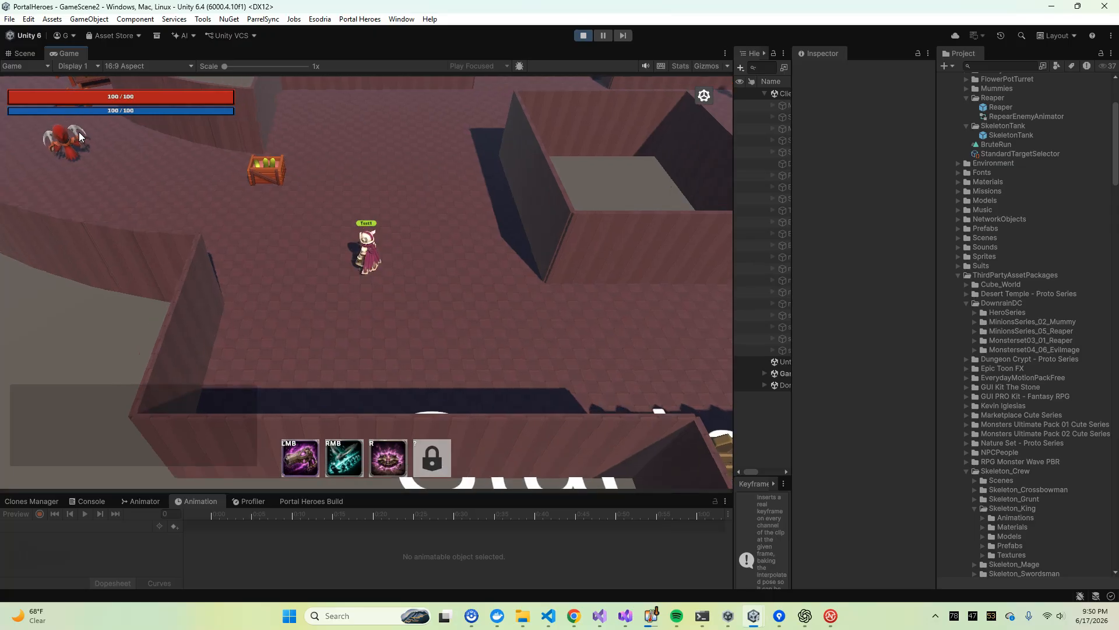
pyautogui.press('a')
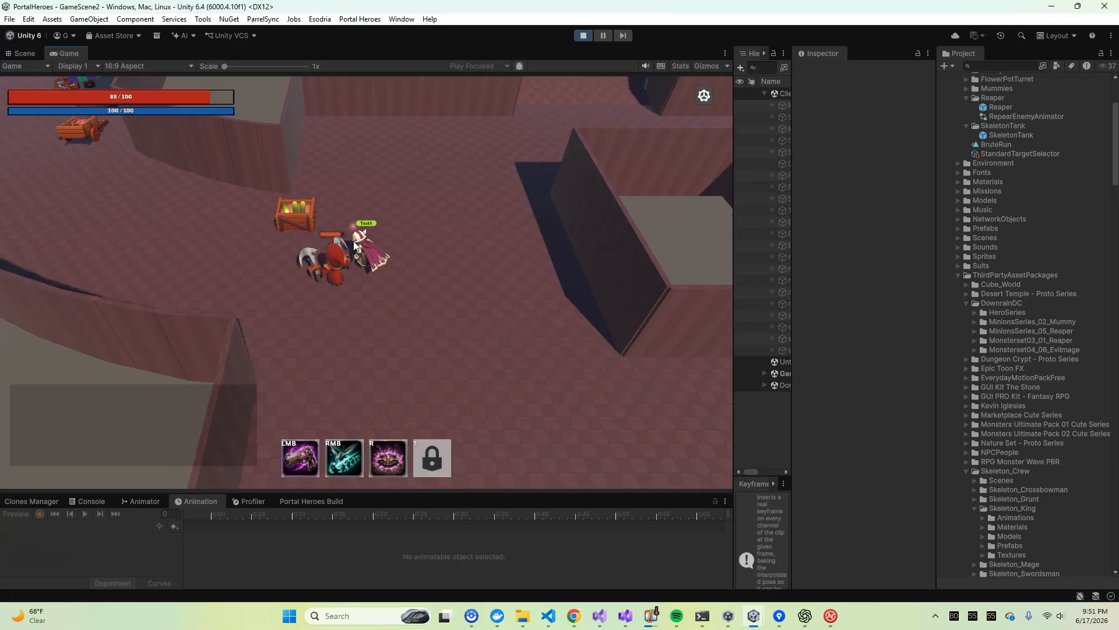
# Move the hero around the swooping Reaper and strike it with the primary and secondary abilities to test its reactions
pyautogui.press('a')
pyautogui.press('s')
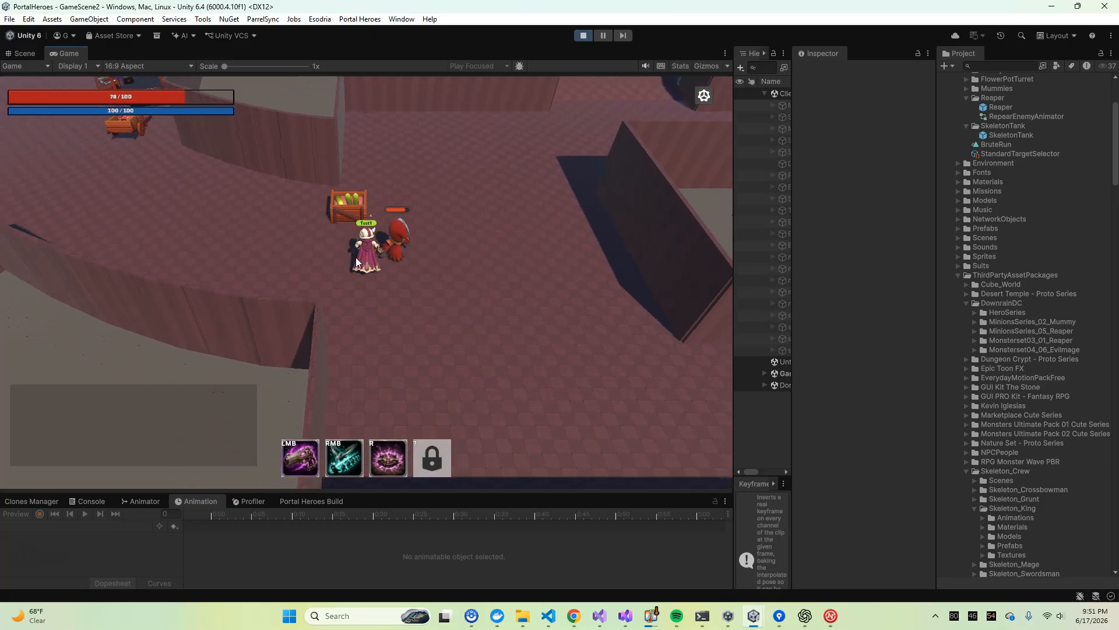
pyautogui.press('s')
pyautogui.press('d')
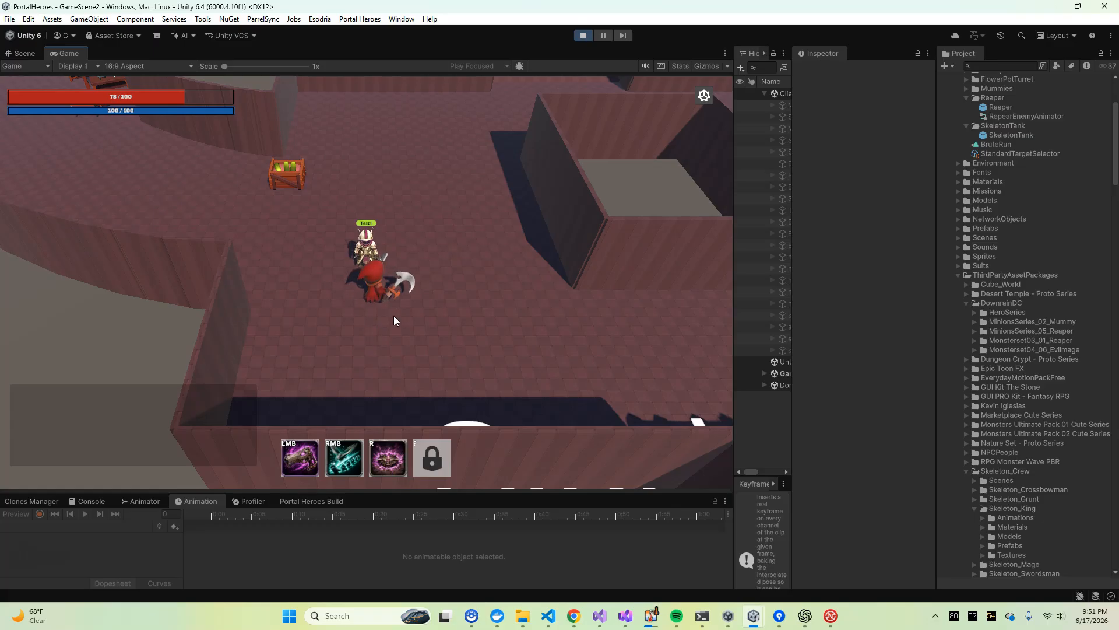
pyautogui.click(442, 248)
pyautogui.rightClick(409, 204)
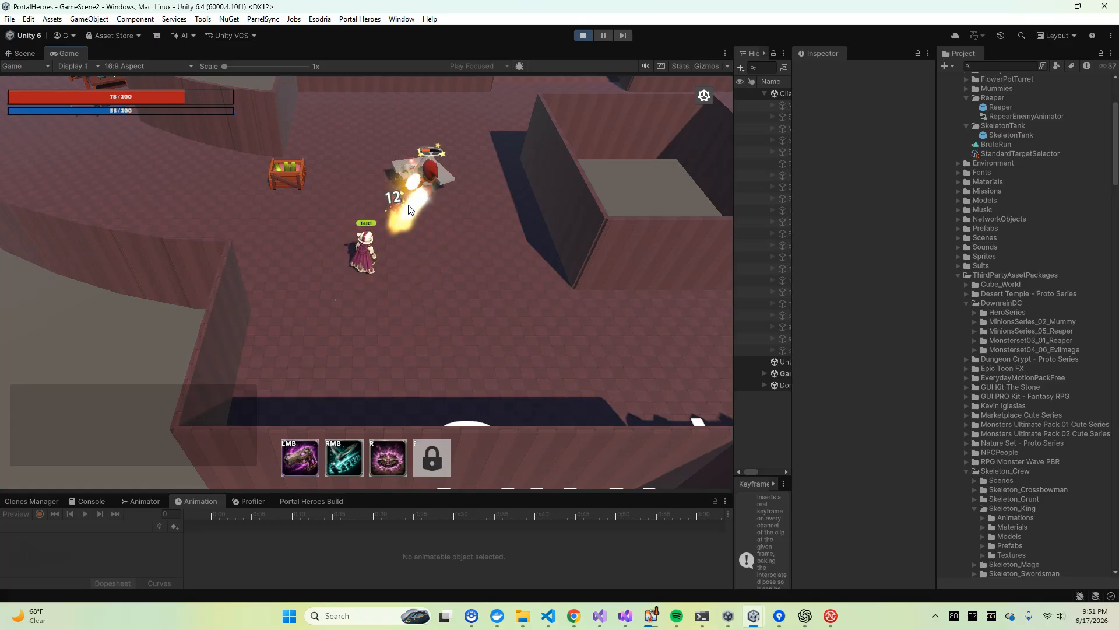
pyautogui.click(428, 193)
pyautogui.click(428, 179)
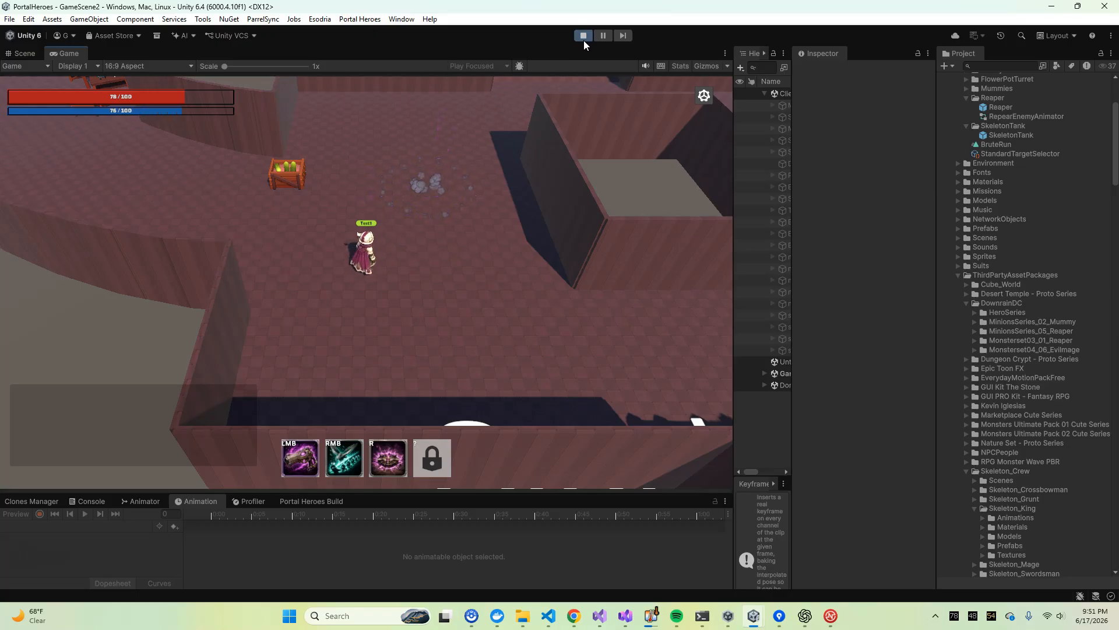
# Stop the play test, restore a wider Hierarchy and reopen the Reaper prefab from the Enemy/Reaper folder for editing
pyautogui.click(583, 36)
pyautogui.moveTo(735, 187); pyautogui.dragTo(559, 207)
pyautogui.scroll(3, 982, 177)
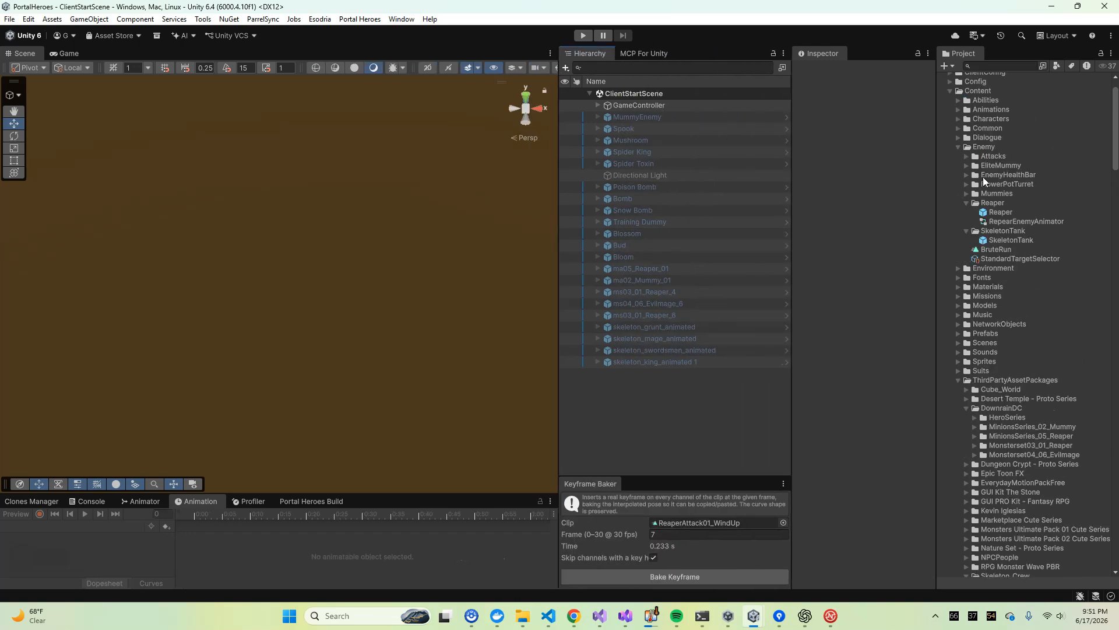
pyautogui.click(1000, 212)
pyautogui.moveTo(557, 196); pyautogui.dragTo(609, 218)
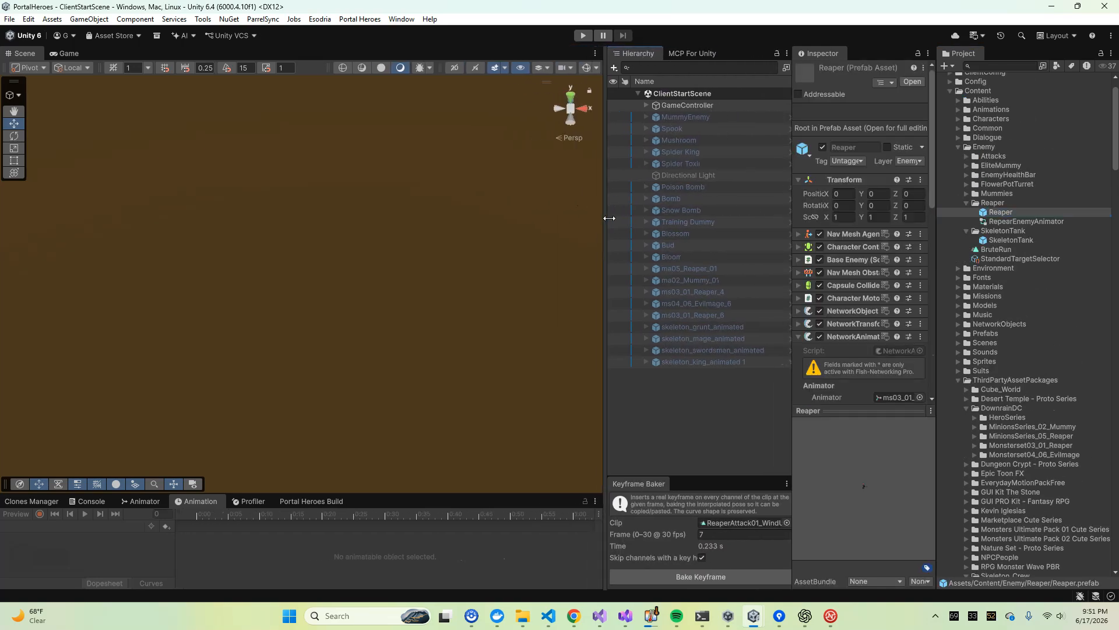
pyautogui.click(998, 204)
pyautogui.click(993, 221)
pyautogui.click(993, 213)
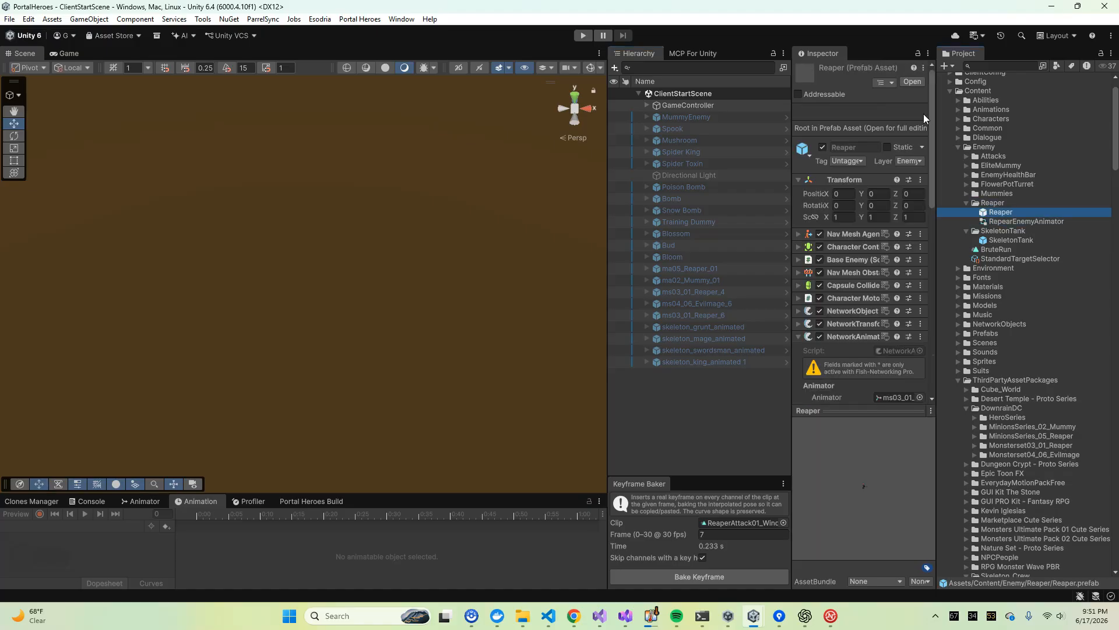
pyautogui.click(912, 82)
# Show the Reaper's Animator graph in a taller area and review the states of its AttackLayer and Base Layer
pyautogui.moveTo(477, 494); pyautogui.dragTo(422, 321)
pyautogui.click(141, 330)
pyautogui.scroll(-3, 184, 429)
pyautogui.scroll(3, 228, 461)
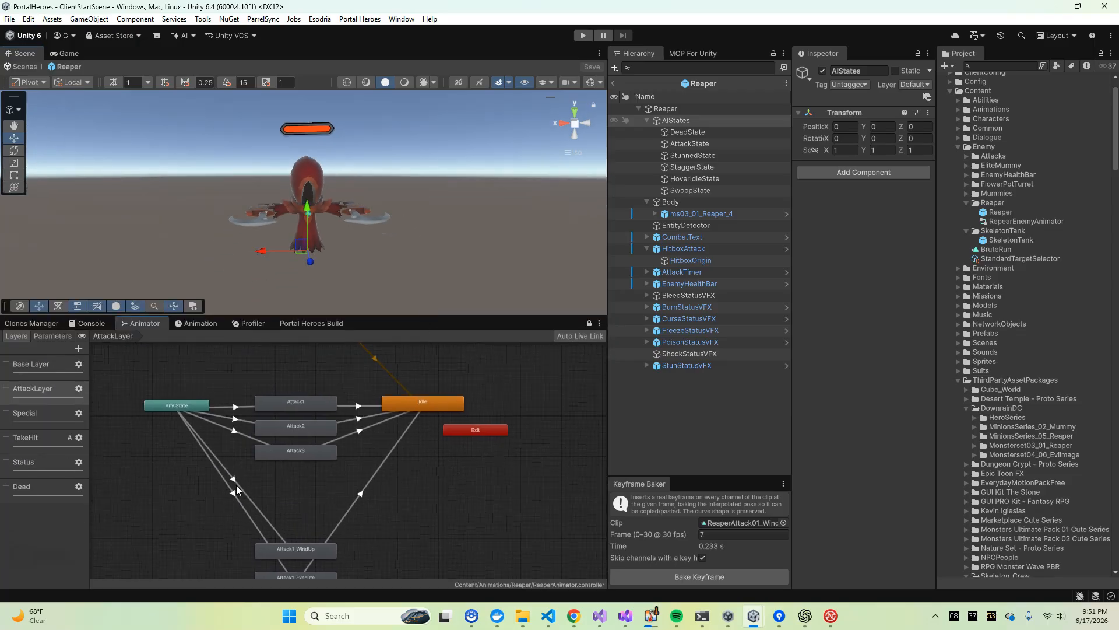
pyautogui.moveTo(240, 415); pyautogui.dragTo(248, 442, button='middle')
pyautogui.scroll(-4, 299, 396)
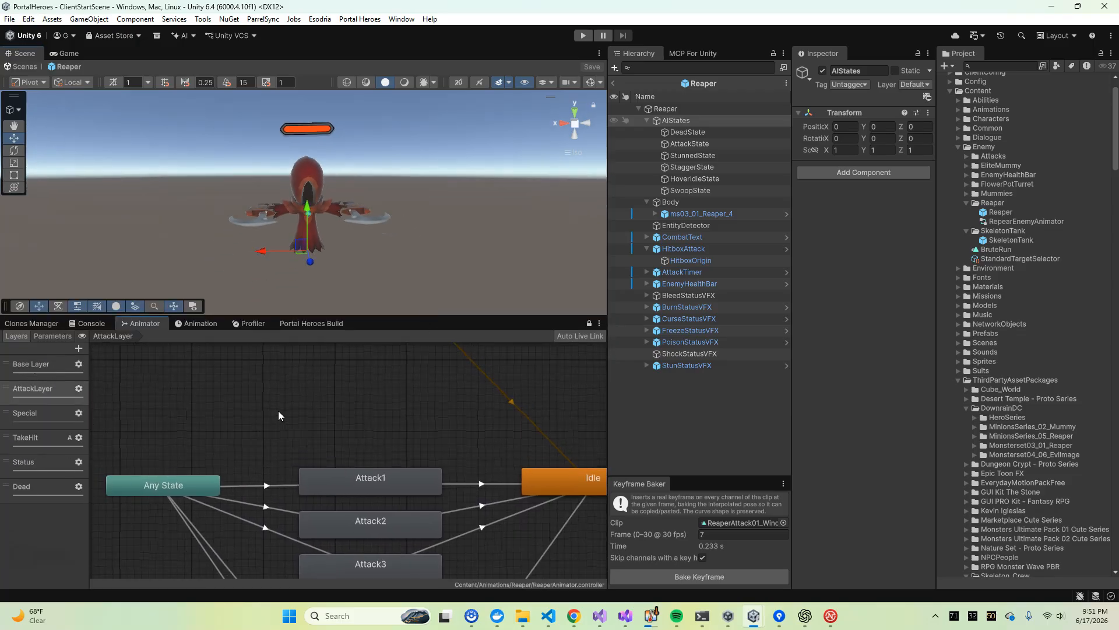
pyautogui.click(19, 372)
pyautogui.scroll(5, 280, 386)
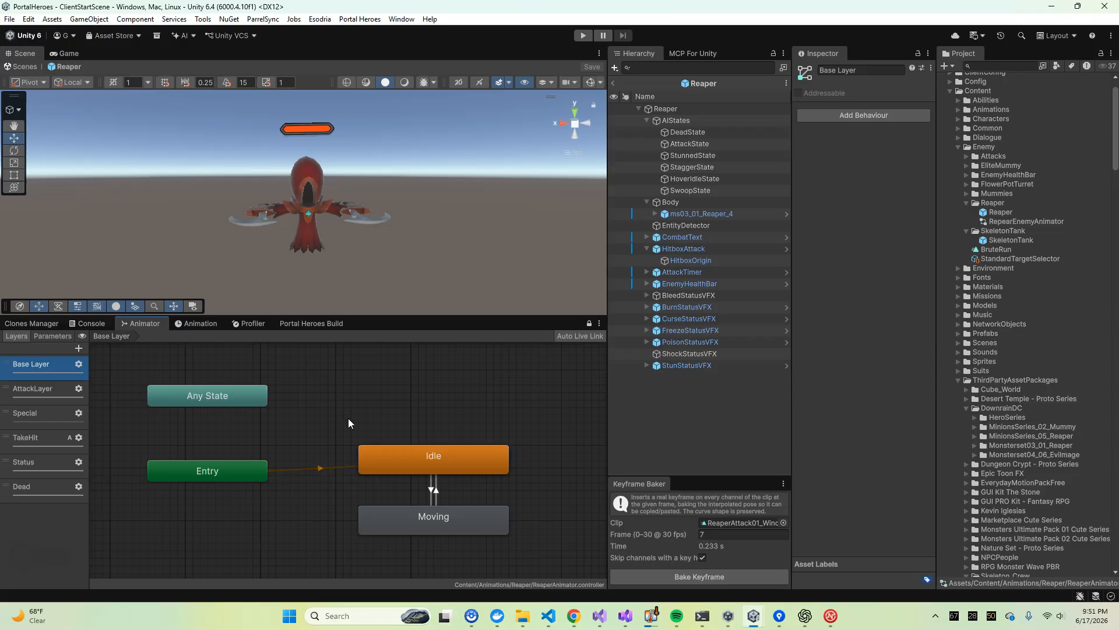
# Return to the AttackLayer, review its attack states and transitions, and inspect the Attack1 state's settings
pyautogui.click(61, 402)
pyautogui.moveTo(407, 437); pyautogui.dragTo(368, 315, button='middle')
pyautogui.scroll(-5, 356, 376)
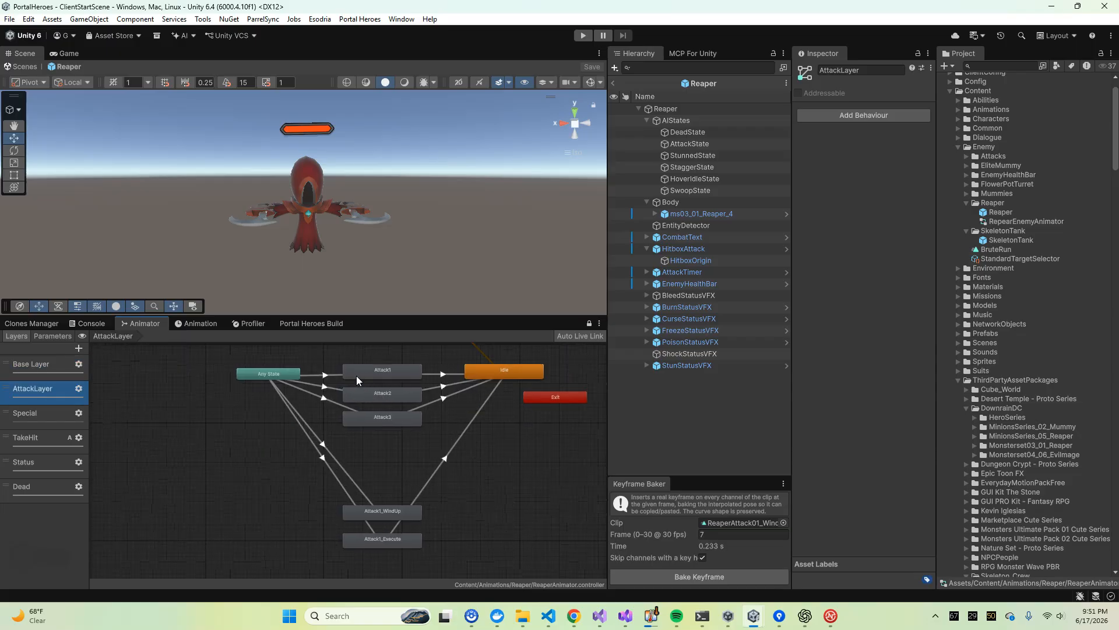
pyautogui.scroll(5, 353, 391)
pyautogui.moveTo(365, 367); pyautogui.dragTo(355, 427, button='middle')
pyautogui.click(408, 406)
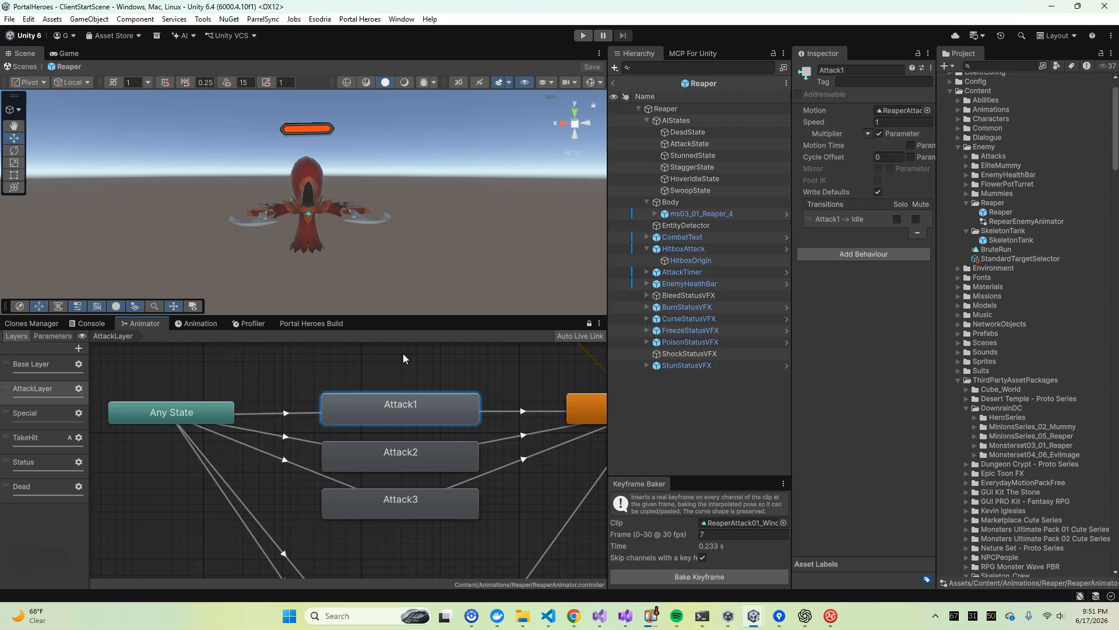
pyautogui.click(384, 365)
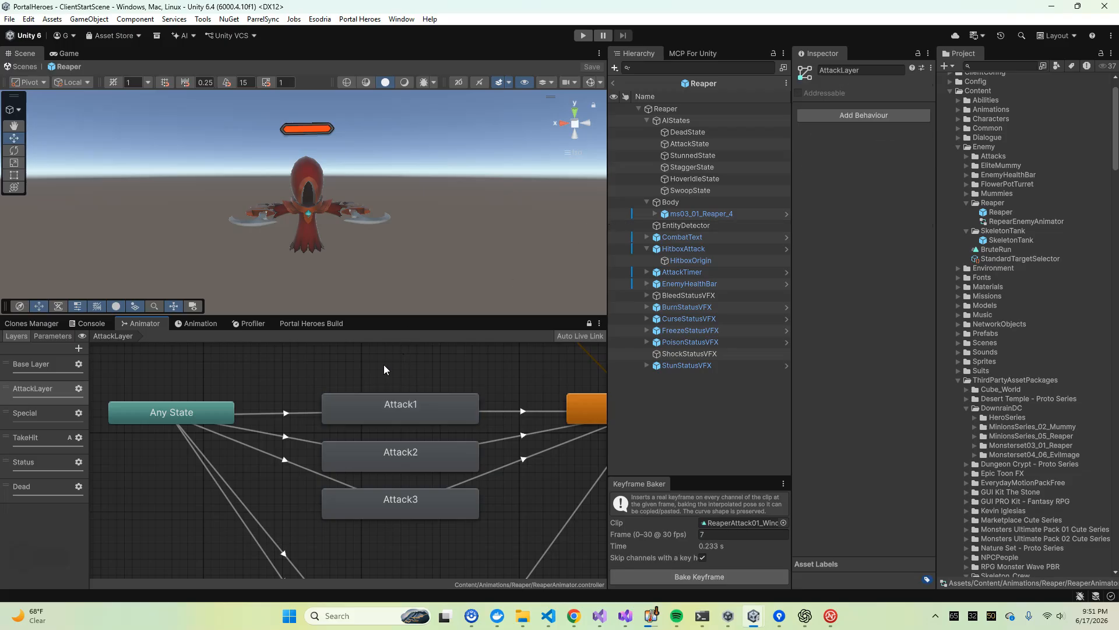
# Inspect the AttackLayer's Attack1 state and the transition from Any State to Attack1
pyautogui.scroll(-3, 378, 367)
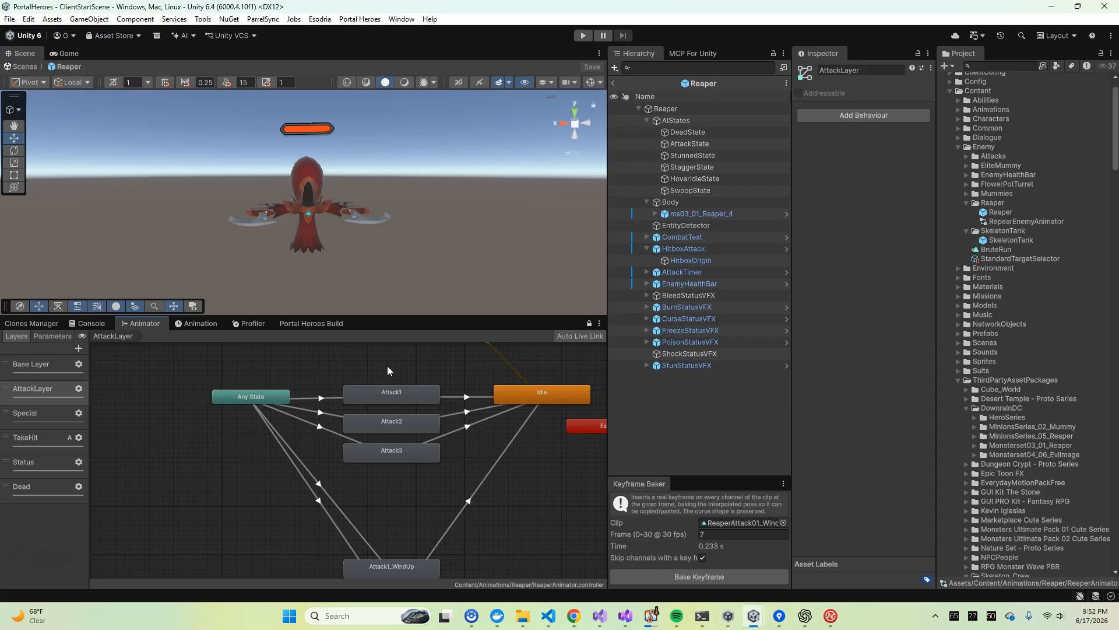
pyautogui.click(387, 398)
pyautogui.click(332, 397)
# Show the ReaperAttack01 clip of the ms03_01_Reaper_4 model under Body in the Animation timeline
pyautogui.click(198, 323)
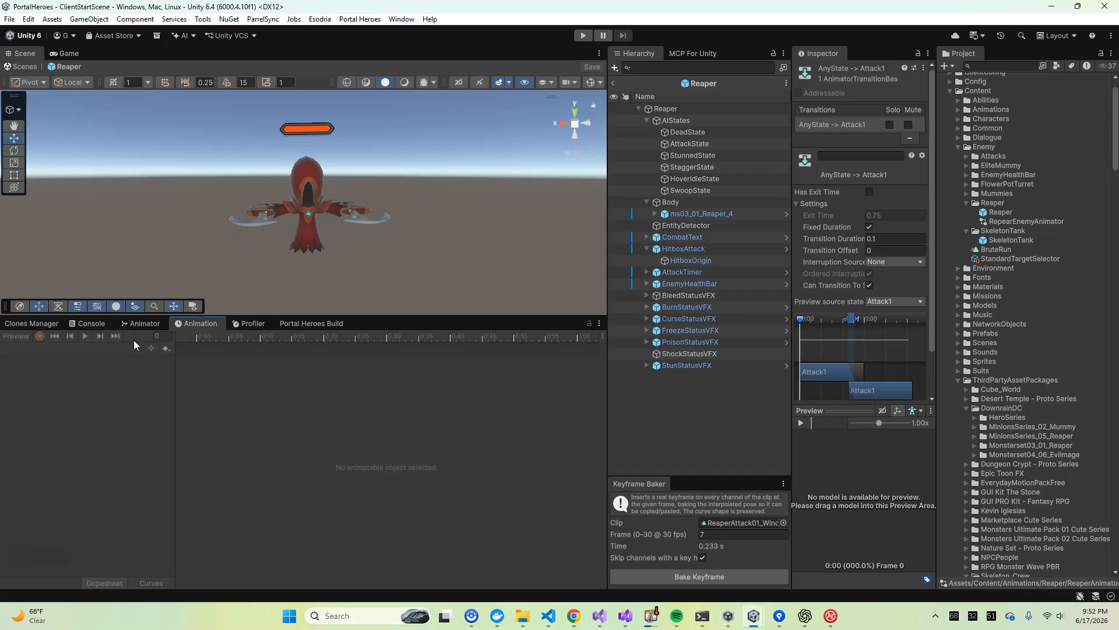
pyautogui.click(694, 202)
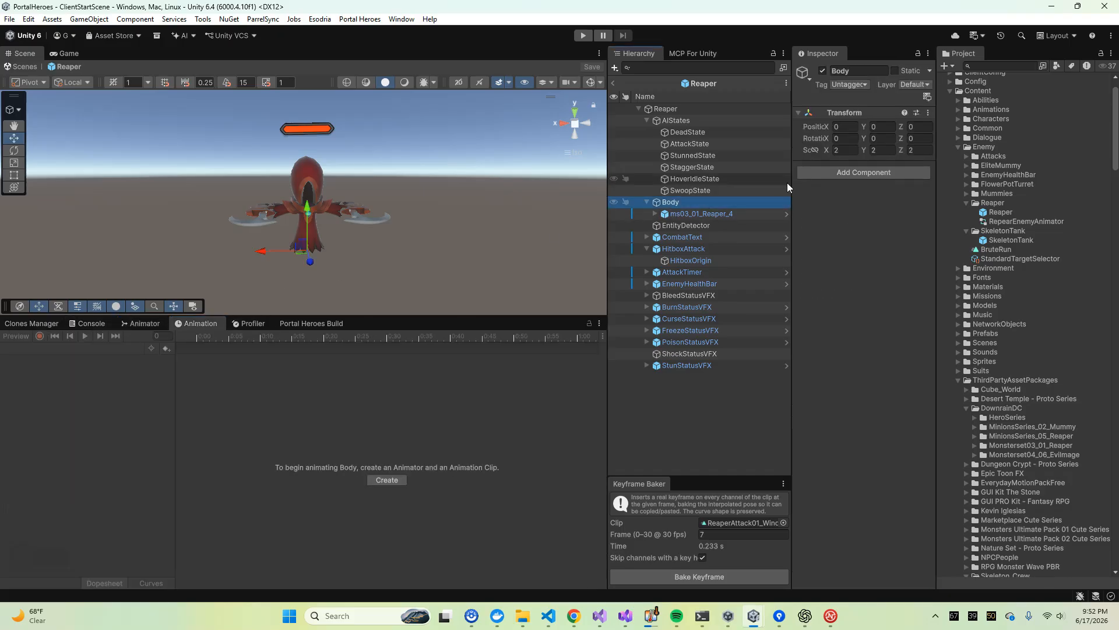
pyautogui.click(758, 214)
pyautogui.click(82, 350)
pyautogui.click(70, 385)
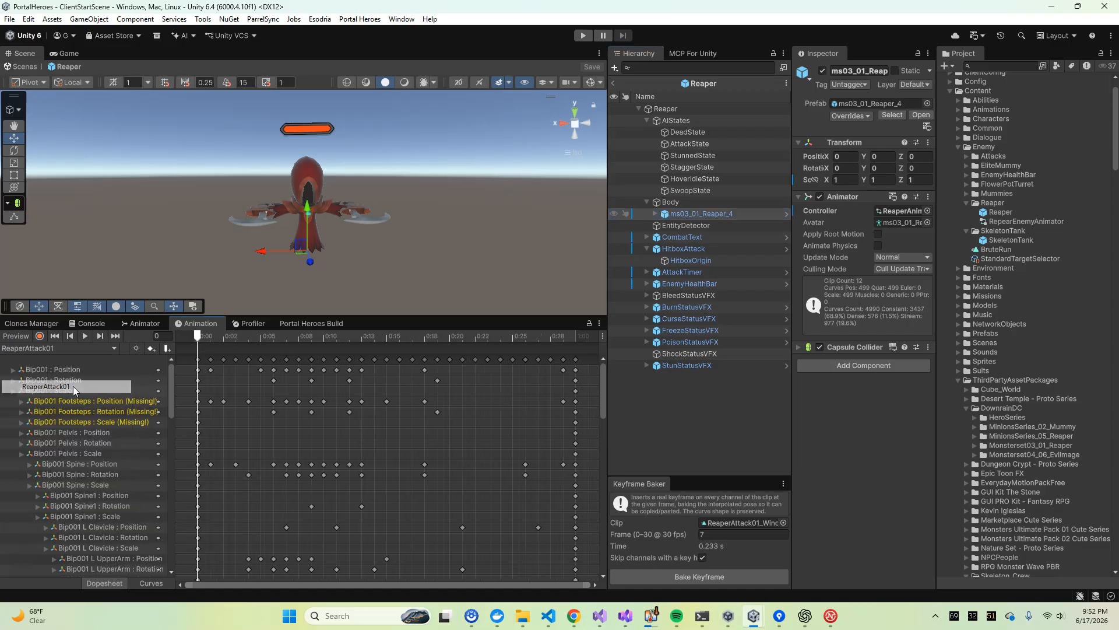
# Preview the ReaperAttack01 clip's playback, return to frame 0 and scrub to the wind-up pose at frame 7
pyautogui.click(198, 336)
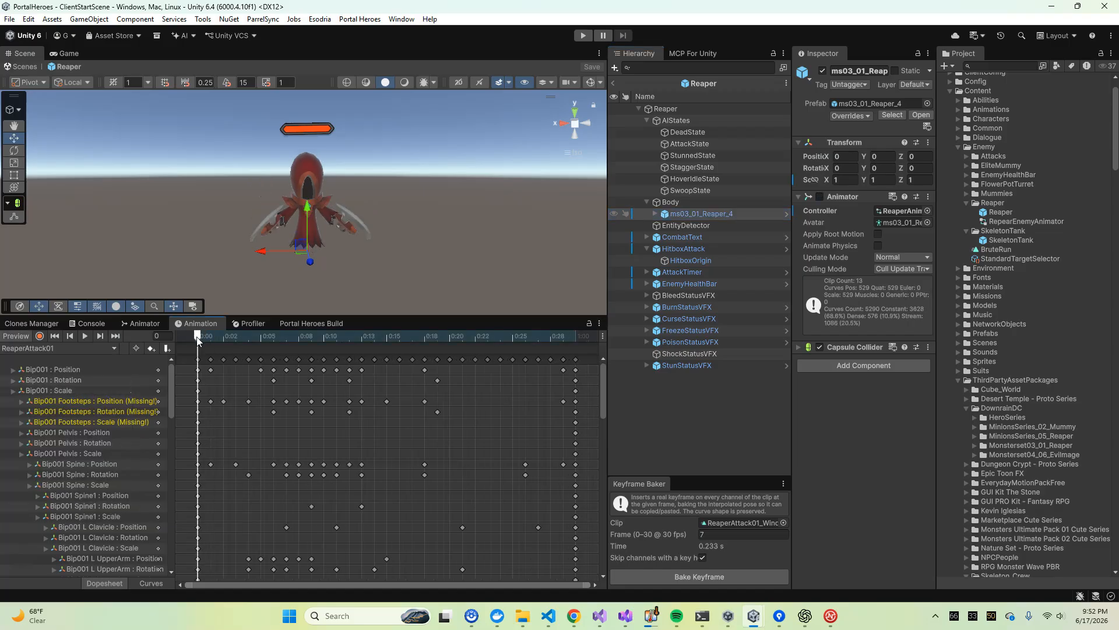
pyautogui.click(85, 335)
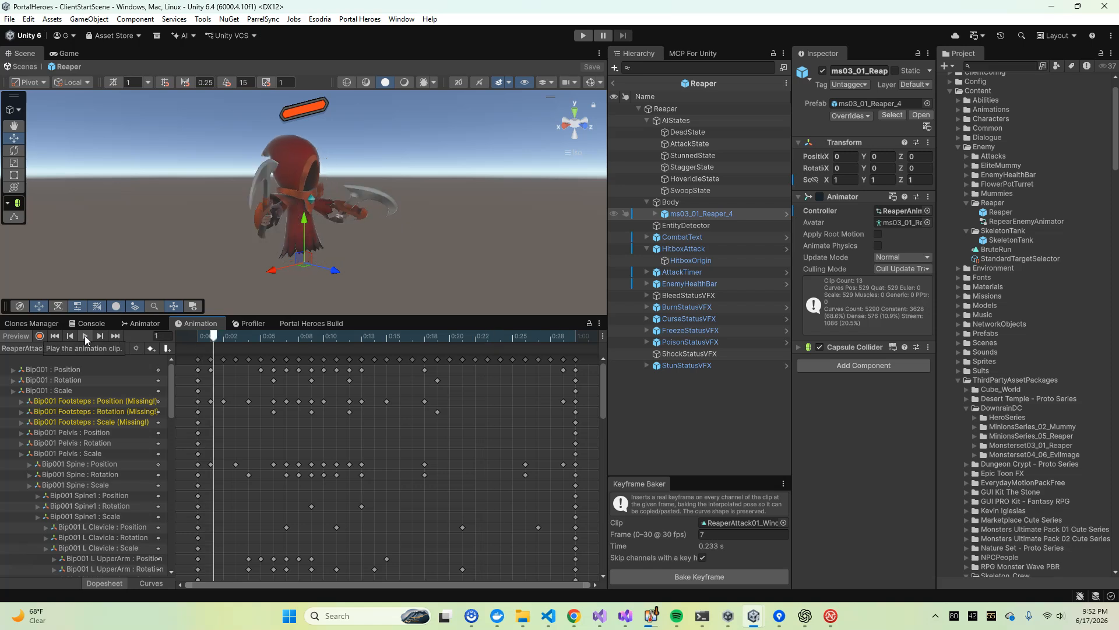
pyautogui.moveTo(195, 334)
pyautogui.mouseDown()
pyautogui.moveTo(336, 337)
pyautogui.moveTo(199, 337)
pyautogui.mouseUp()
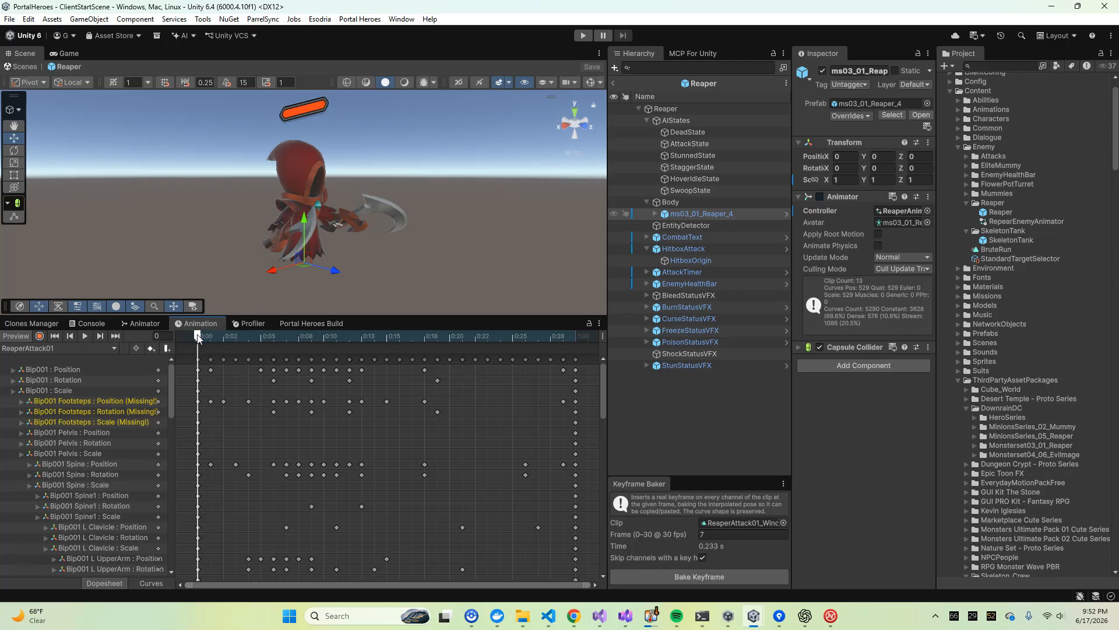
pyautogui.moveTo(202, 335); pyautogui.dragTo(283, 372)
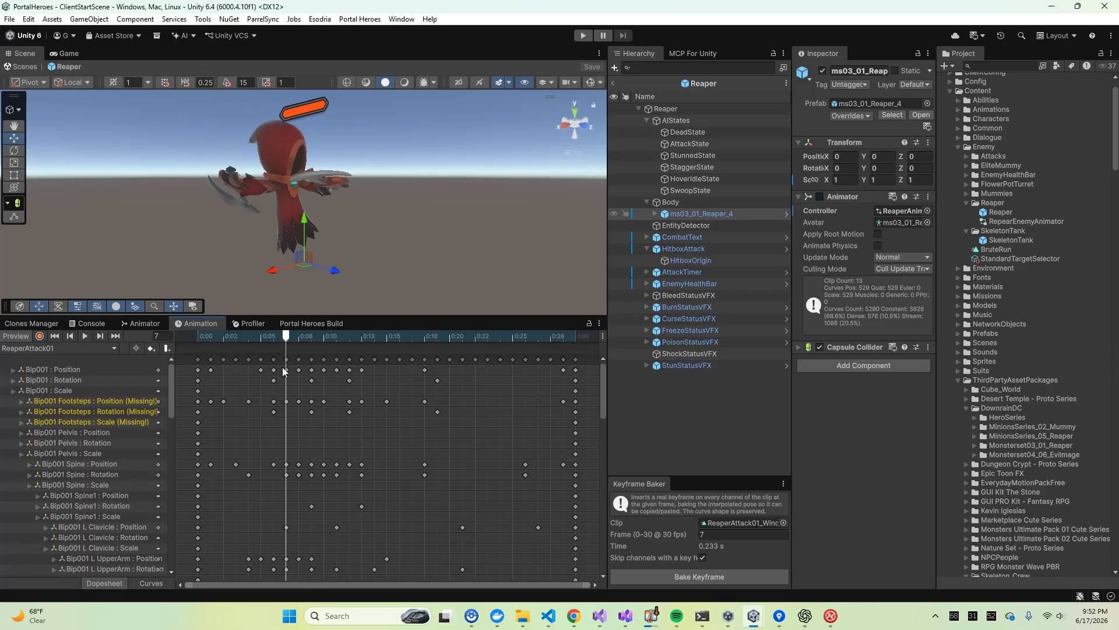
# Select ReaperAttack01's keyframes from frame 0 to 7, check the poses around frame 7 and return to the clip's start
pyautogui.click(198, 359)
pyautogui.moveTo(281, 337)
pyautogui.mouseDown()
pyautogui.moveTo(195, 341)
pyautogui.moveTo(289, 357)
pyautogui.mouseUp()
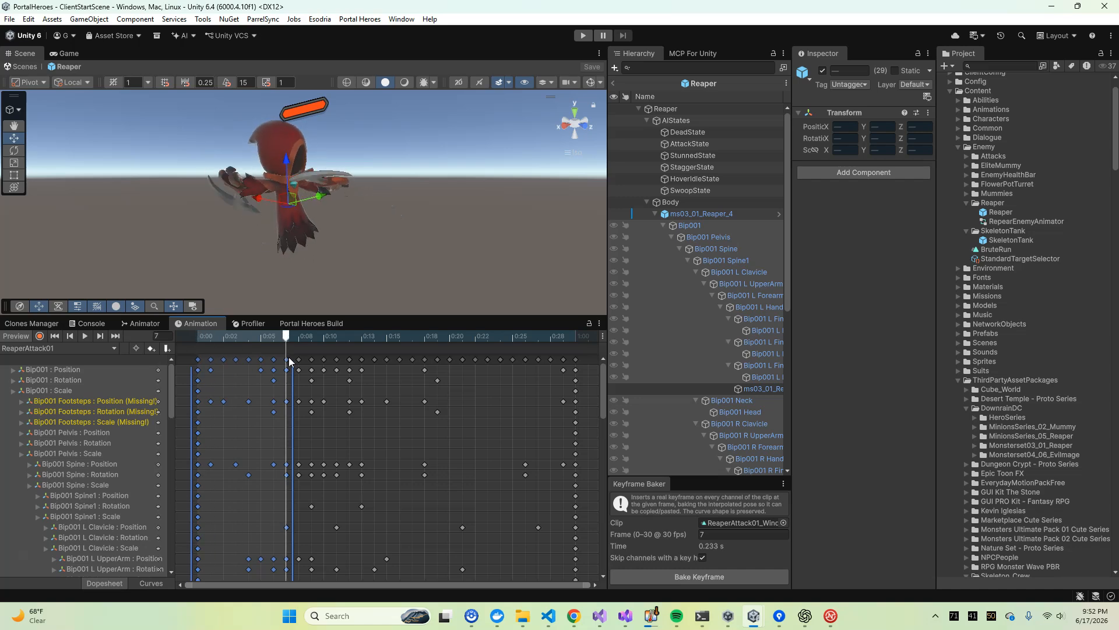
pyautogui.press('.')
pyautogui.press(',')
pyautogui.press('.')
pyautogui.press(',')
pyautogui.moveTo(285, 345); pyautogui.dragTo(37, 348)
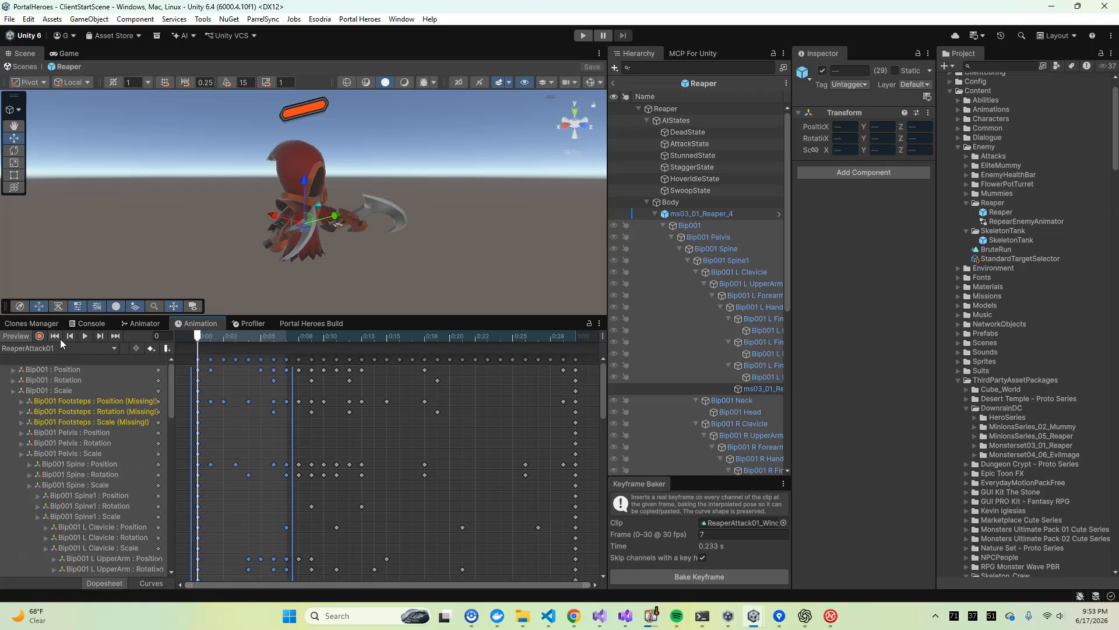
# Switch to the ReaperAttack01_WindUp clip and preview its playback from frame 0
pyautogui.click(64, 348)
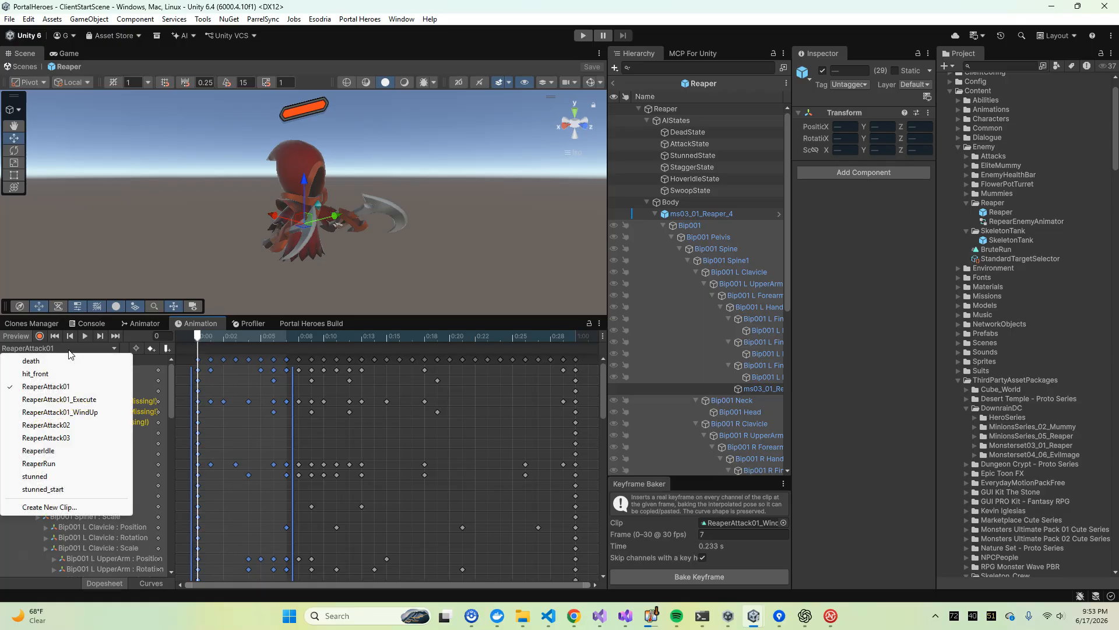
pyautogui.click(77, 412)
pyautogui.moveTo(197, 337)
pyautogui.mouseDown()
pyautogui.moveTo(315, 339)
pyautogui.moveTo(197, 338)
pyautogui.mouseUp()
pyautogui.press('space')
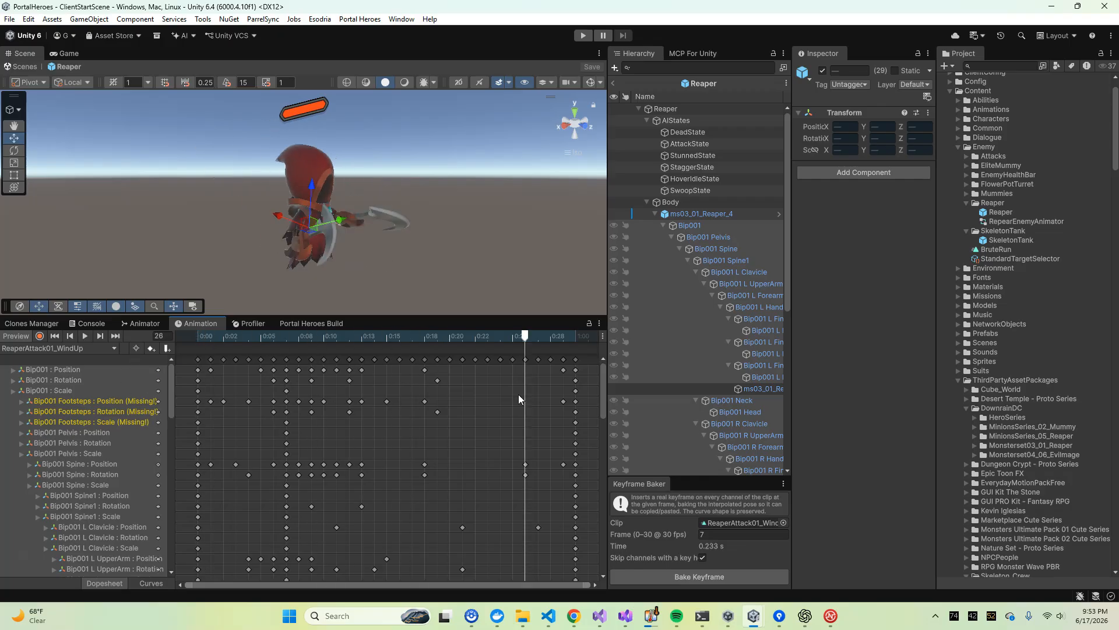
# Compare the ReaperAttack01_Execute and ReaperAttack01_WindUp clips by alternating between their timelines
pyautogui.click(73, 348)
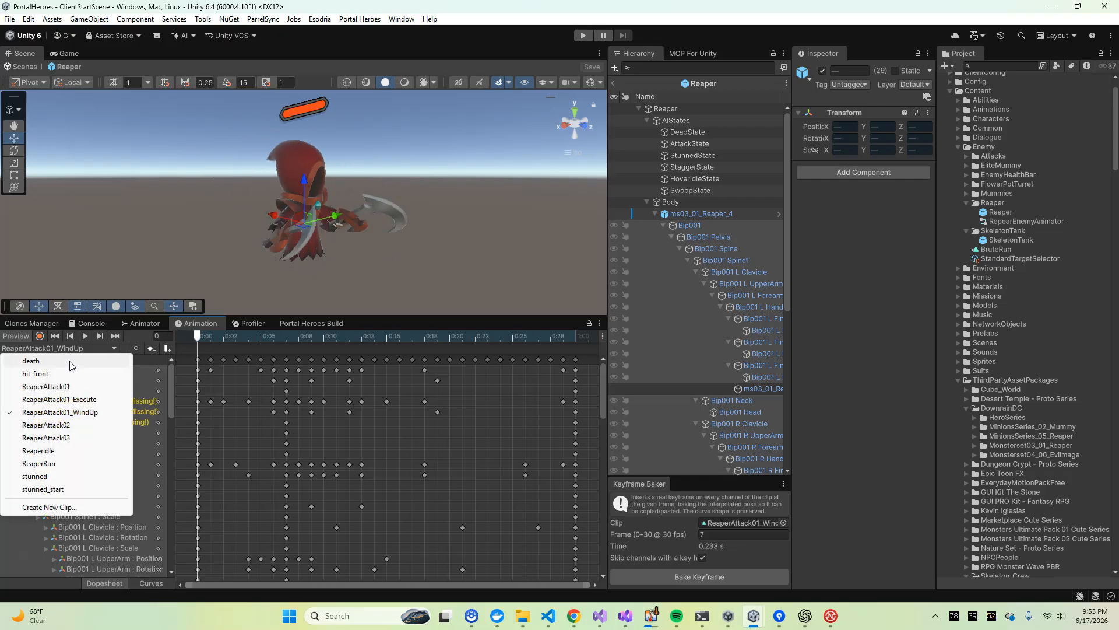
pyautogui.click(75, 401)
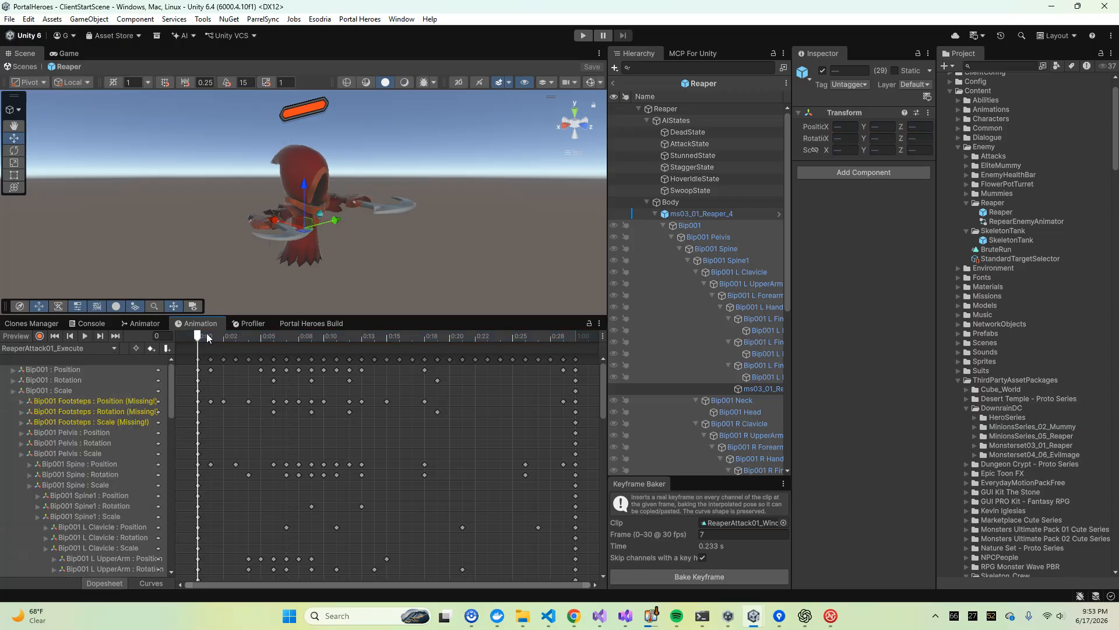
pyautogui.click(64, 348)
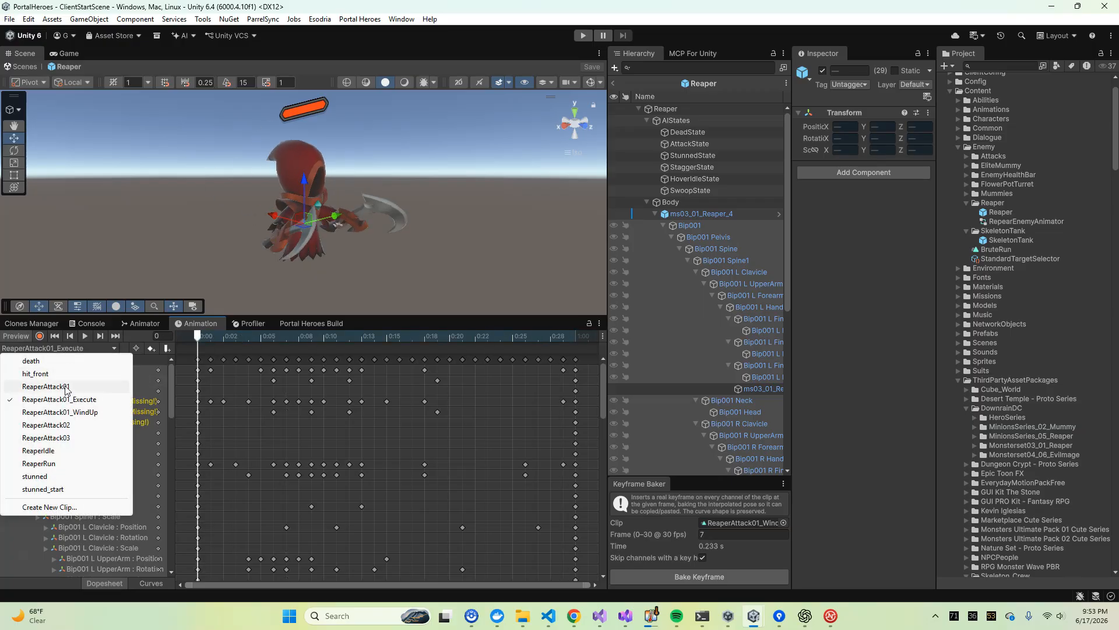
pyautogui.click(82, 412)
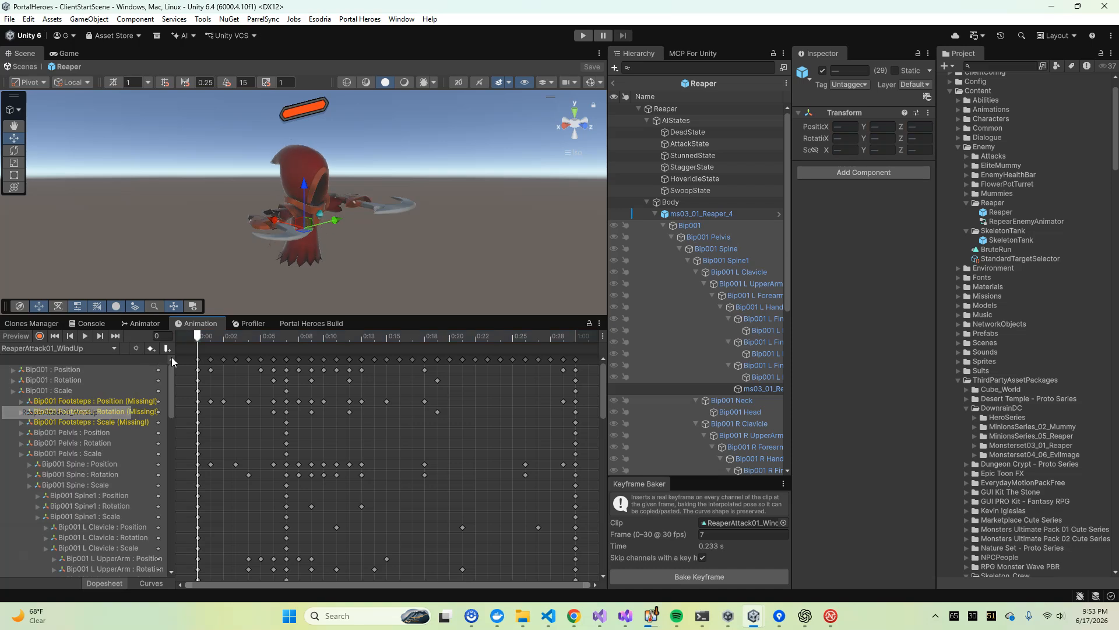
pyautogui.click(63, 348)
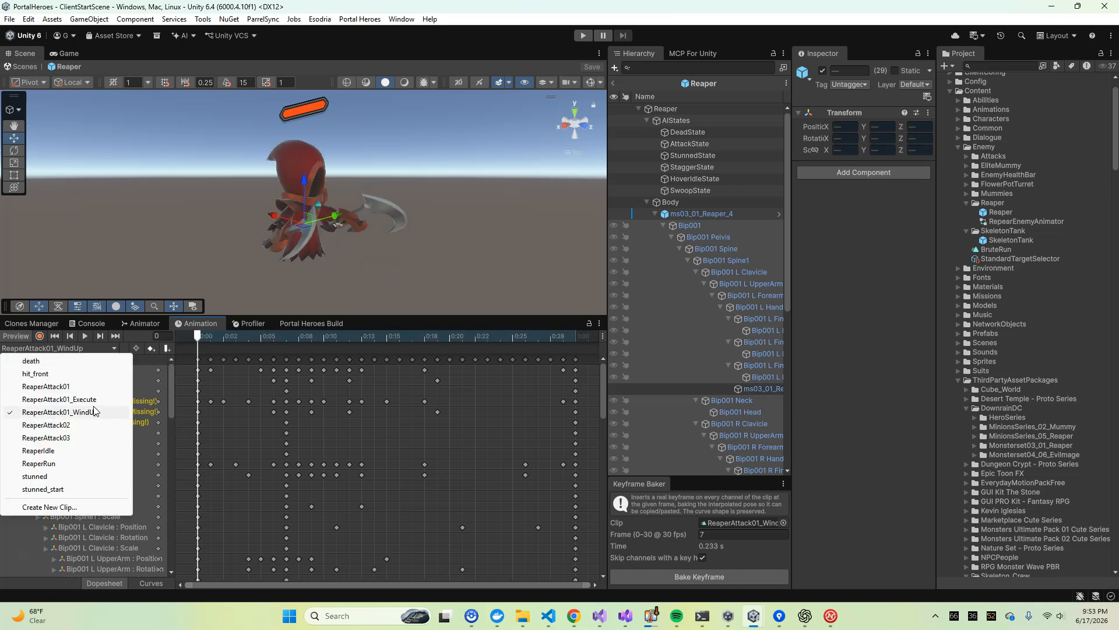
pyautogui.click(87, 400)
pyautogui.moveTo(201, 338); pyautogui.dragTo(73, 348)
# Go to frame 7 of the ReaperAttack01_WindUp clip and select all keyframes from there to the end
pyautogui.click(73, 348)
pyautogui.click(75, 413)
pyautogui.click(287, 338)
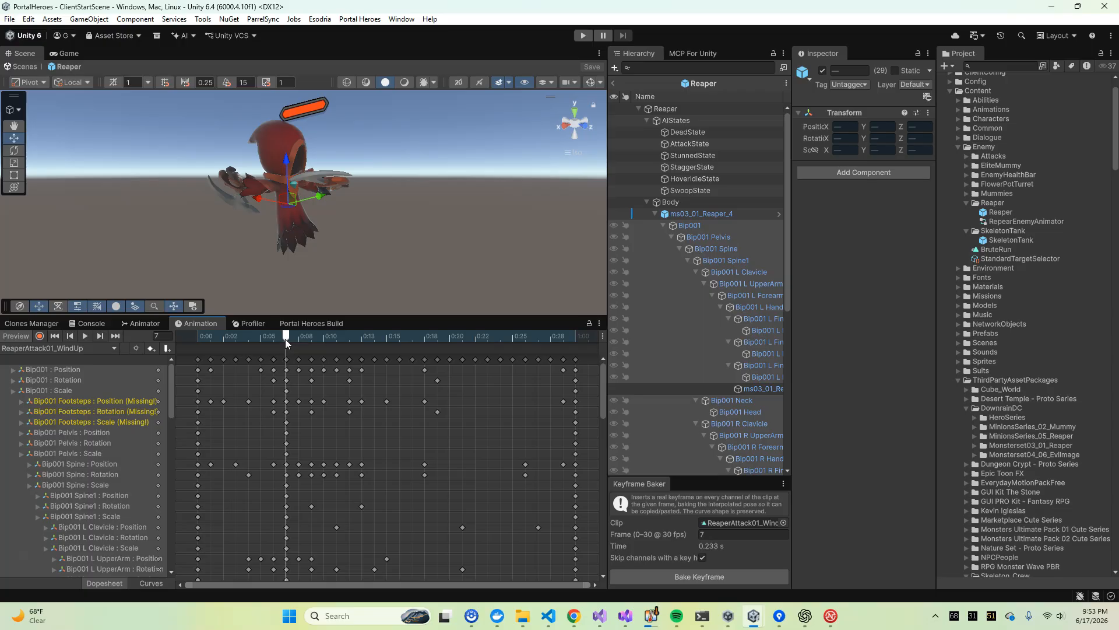
pyautogui.moveTo(290, 359); pyautogui.dragTo(583, 358)
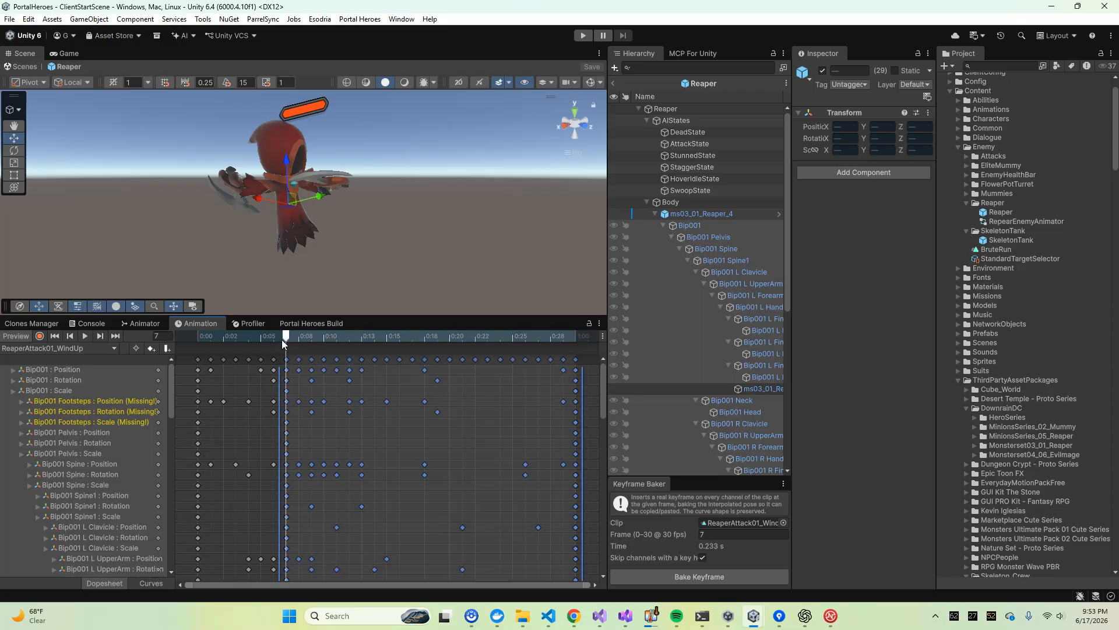
# Return to the ReaperAttack01 clip, scrub to frame 8 and select its keyframes from that frame to the end
pyautogui.click(78, 347)
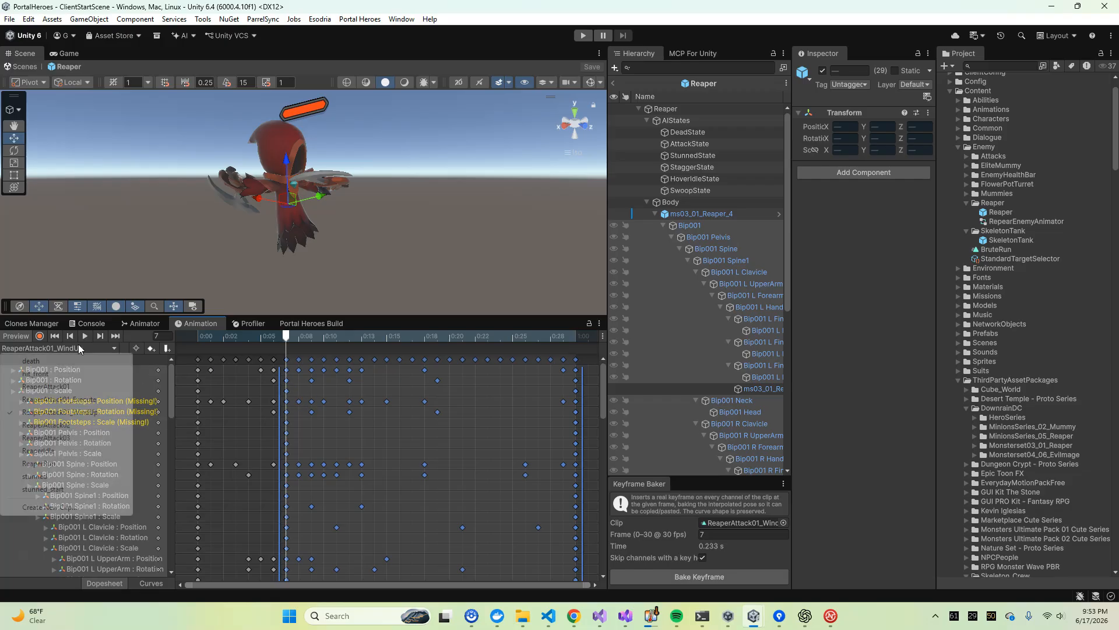
pyautogui.click(80, 387)
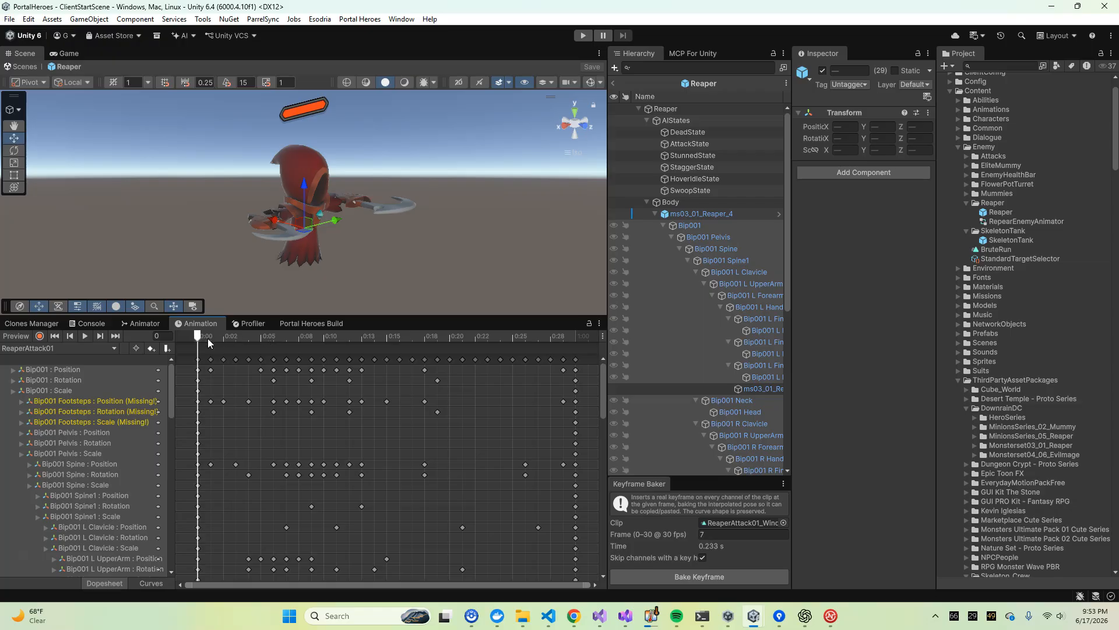
pyautogui.moveTo(291, 337); pyautogui.dragTo(583, 358)
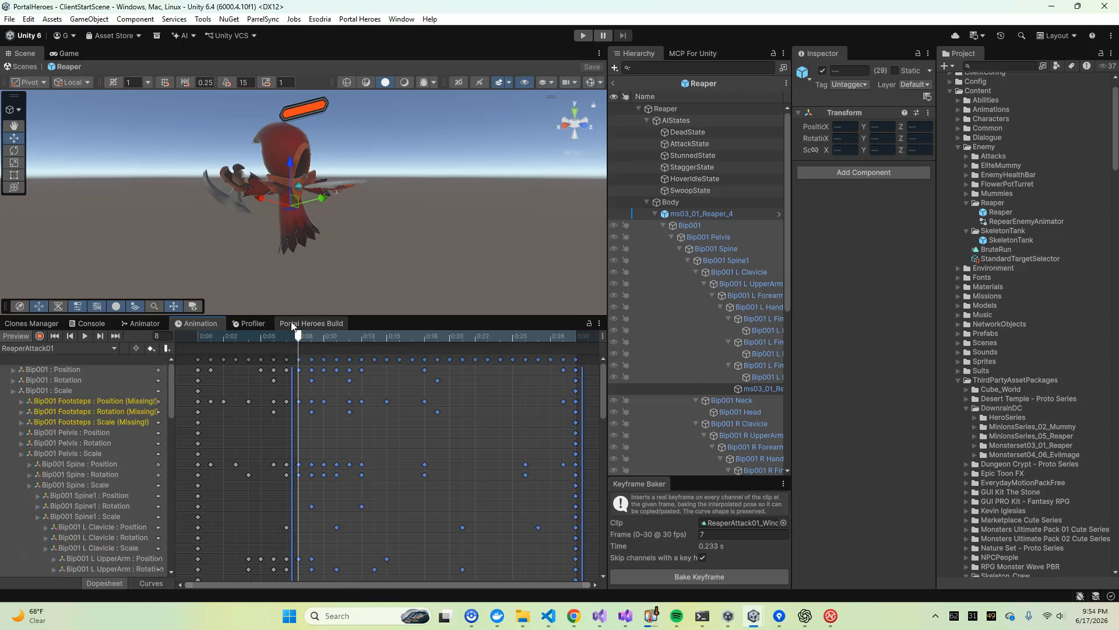
# Clear the keyframe selection and examine the ReaperAttack01 clip's Bip001 channels and key spacing around frame 8
pyautogui.click(274, 380)
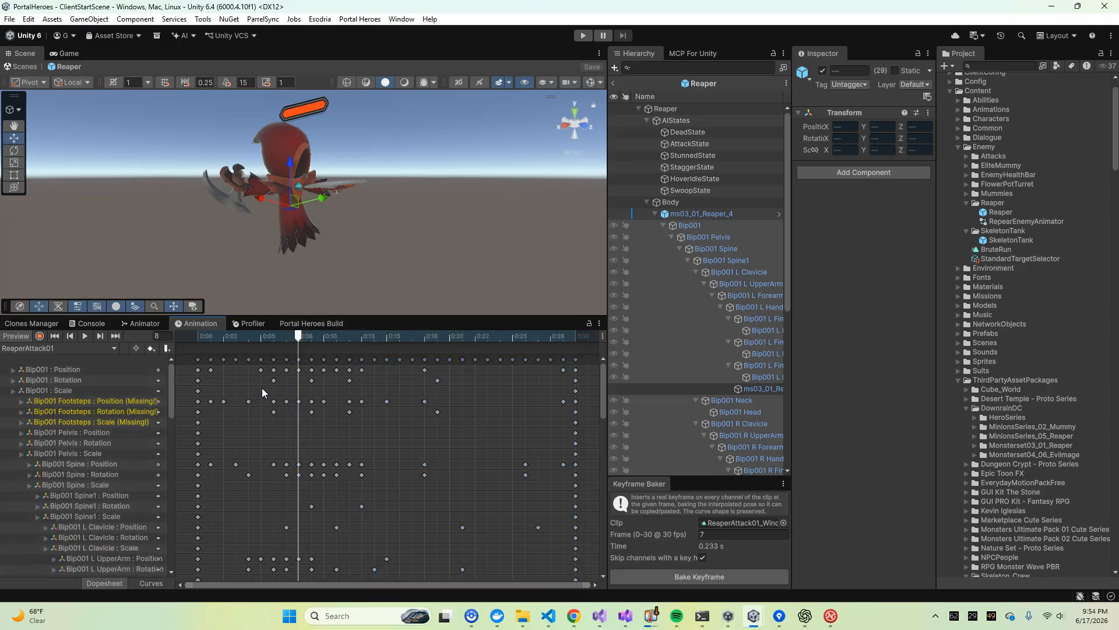
pyautogui.rightClick(300, 380)
pyautogui.click(281, 392)
pyautogui.scroll(-2, 303, 414)
pyautogui.moveTo(170, 382); pyautogui.dragTo(169, 309)
pyautogui.scroll(2, 264, 418)
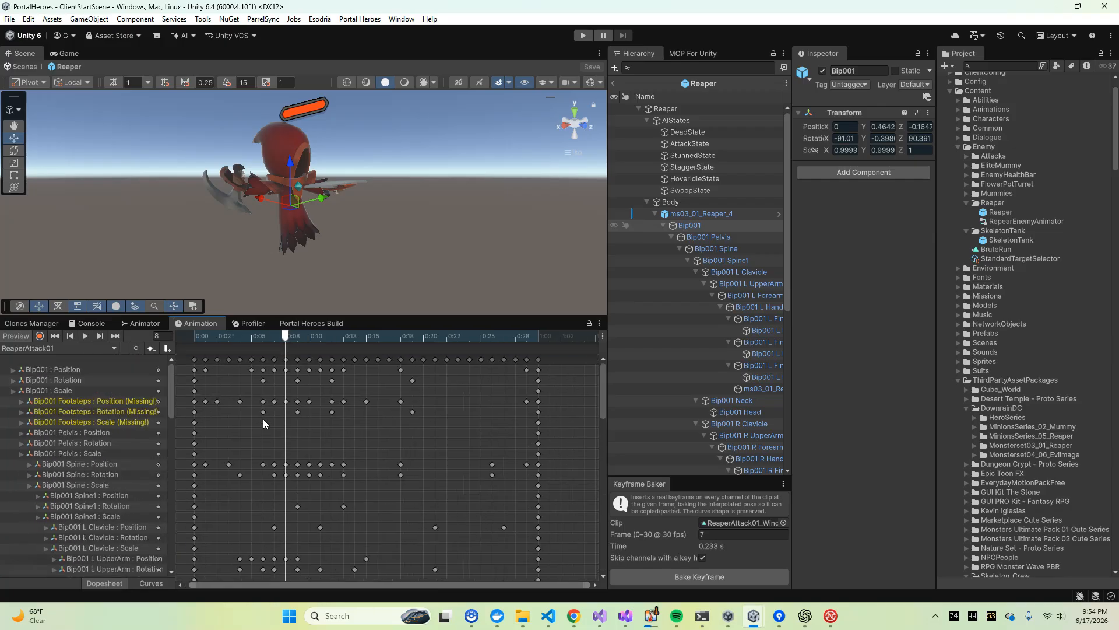
# Enlarge the Keyframe Baker area to review its clip and frame settings
pyautogui.click(54, 349)
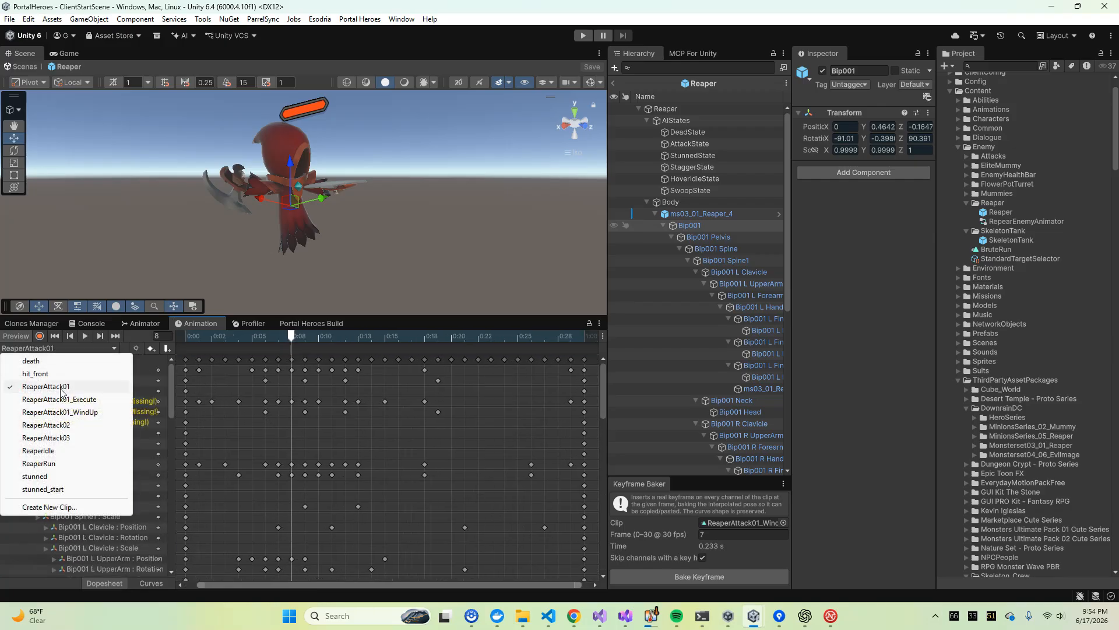
pyautogui.click(669, 482)
pyautogui.moveTo(669, 482); pyautogui.dragTo(681, 317)
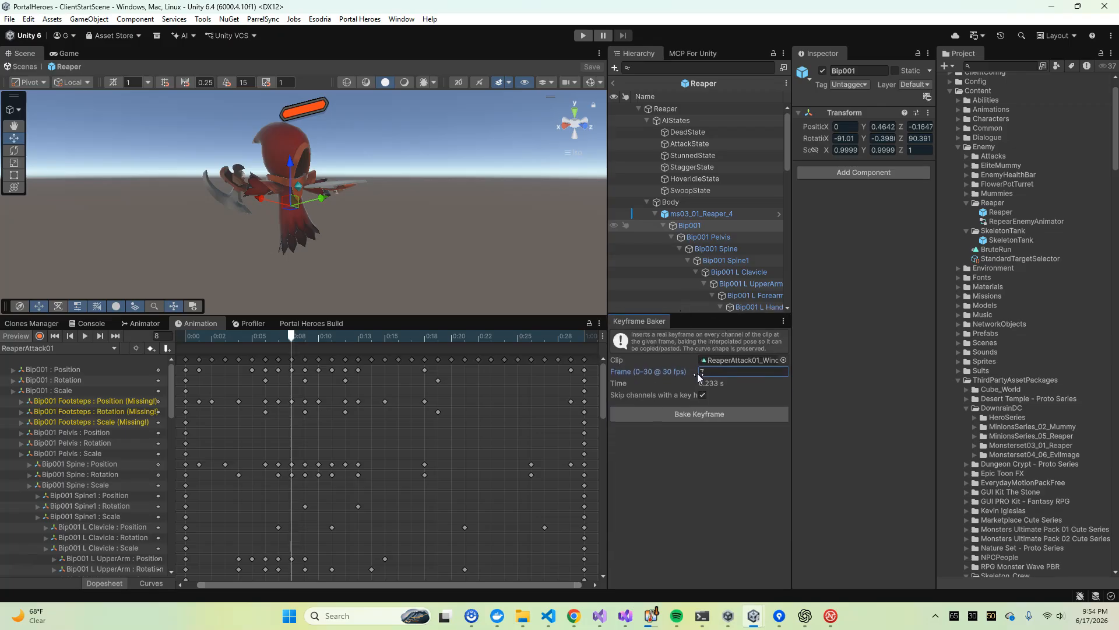
# Show the ReaperAttack01_WindUp clip at frame 7 and select every channel's keyframe there
pyautogui.click(82, 349)
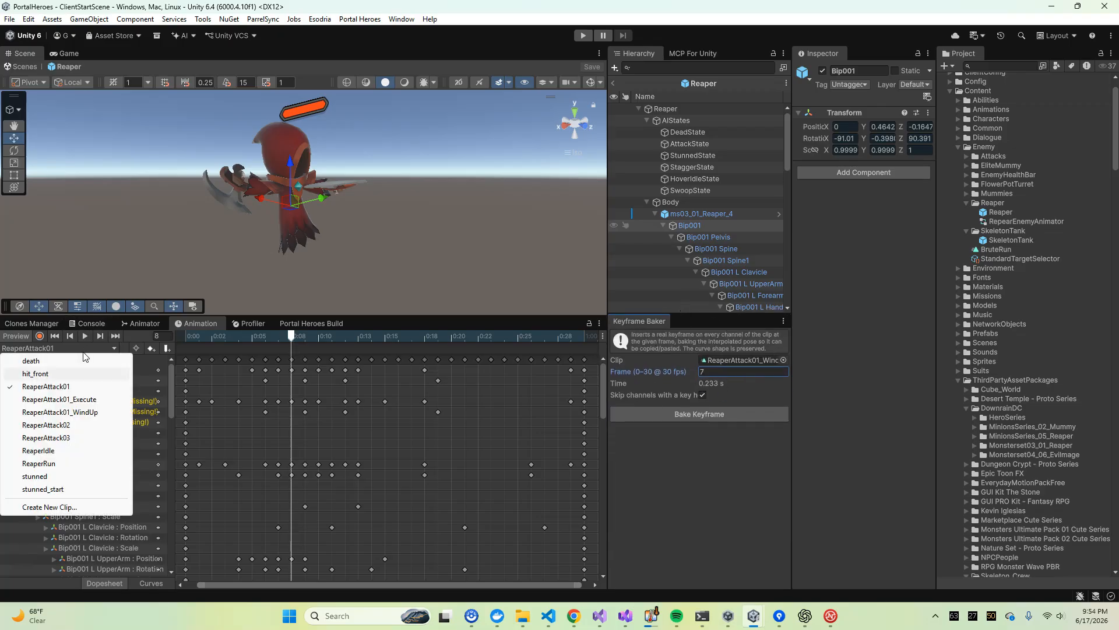
pyautogui.click(78, 414)
pyautogui.moveTo(224, 338); pyautogui.dragTo(289, 345)
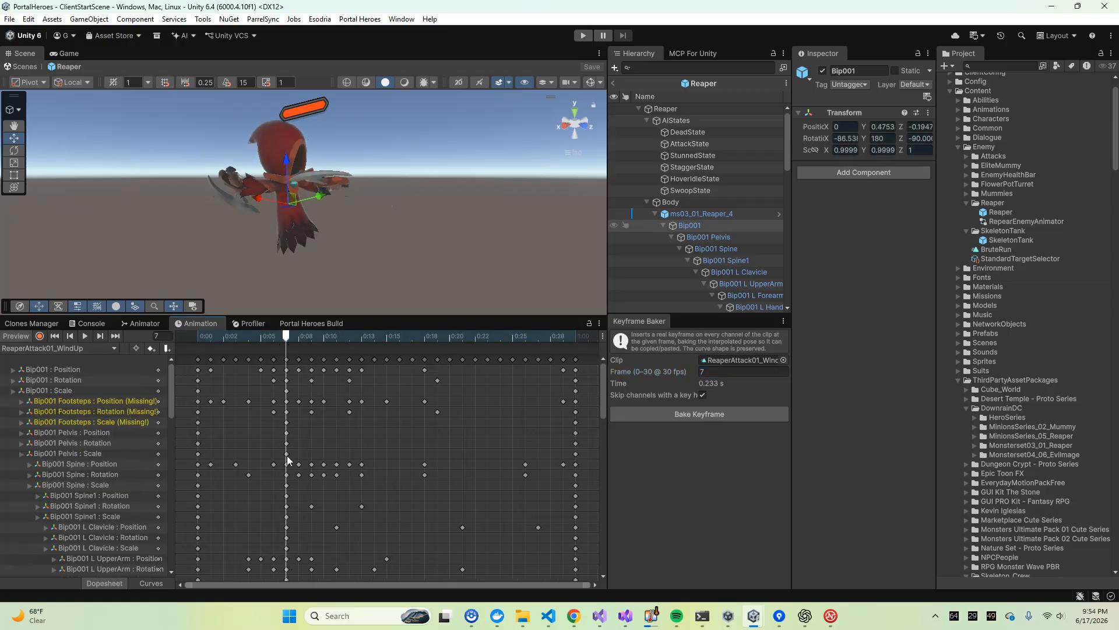
pyautogui.moveTo(603, 369); pyautogui.dragTo(589, 349)
pyautogui.click(293, 338)
pyautogui.click(291, 339)
pyautogui.moveTo(288, 339)
pyautogui.mouseDown()
pyautogui.moveTo(205, 337)
pyautogui.moveTo(338, 351)
pyautogui.moveTo(286, 355)
pyautogui.mouseUp()
pyautogui.click(287, 358)
# Replace all keyframes in ReaperAttack01_Execute with a copy of ReaperAttack01_WindUp's keyframes from frame 7 to the end, starting at frame 0
pyautogui.moveTo(602, 376); pyautogui.dragTo(580, 345)
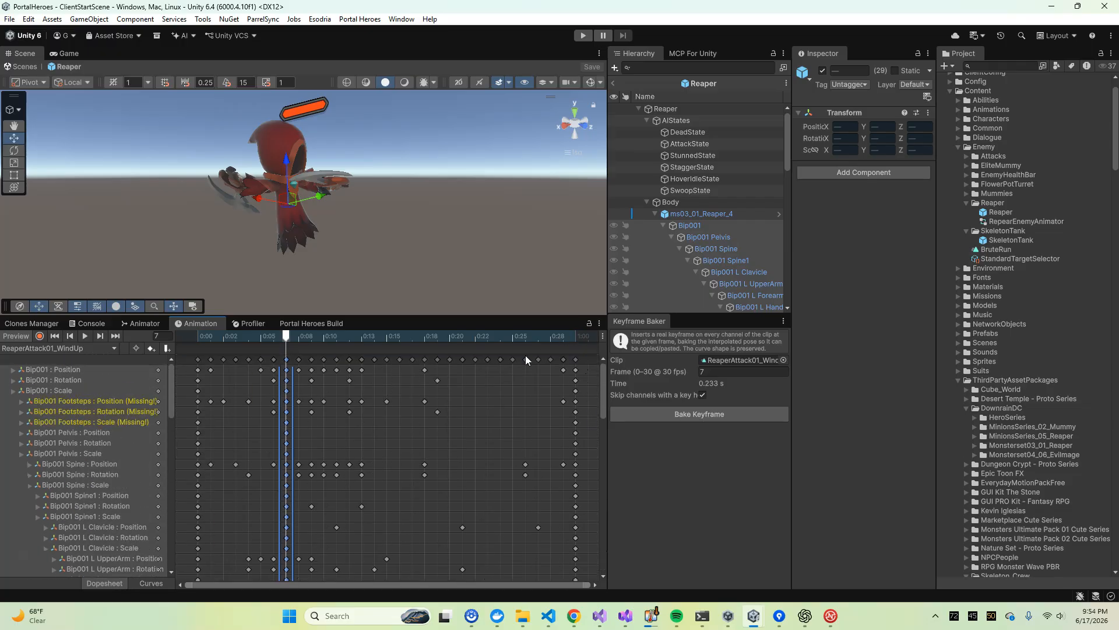
pyautogui.keyDown('shift'); pyautogui.click(575, 359); pyautogui.keyUp('shift')
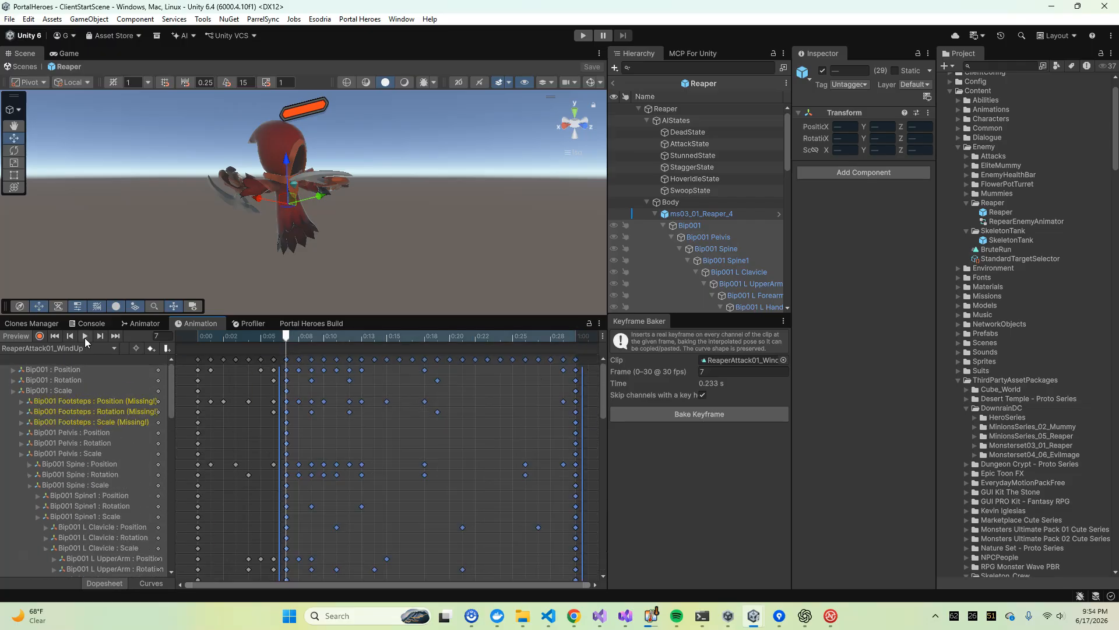
pyautogui.click(70, 348)
pyautogui.click(87, 412)
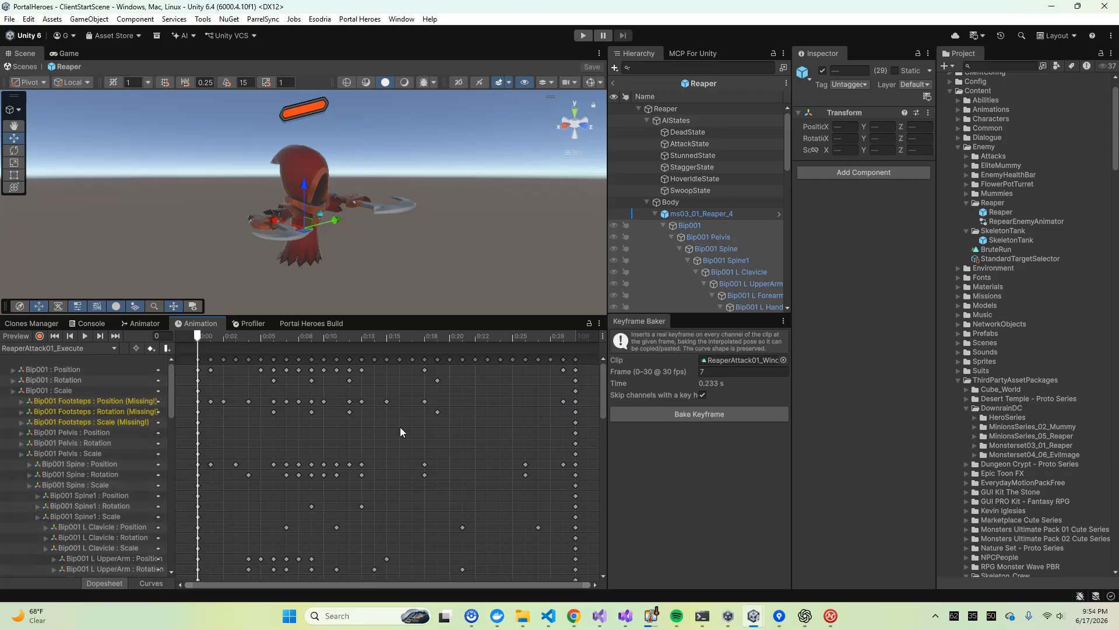
pyautogui.hotkey('ctrl', 'a')
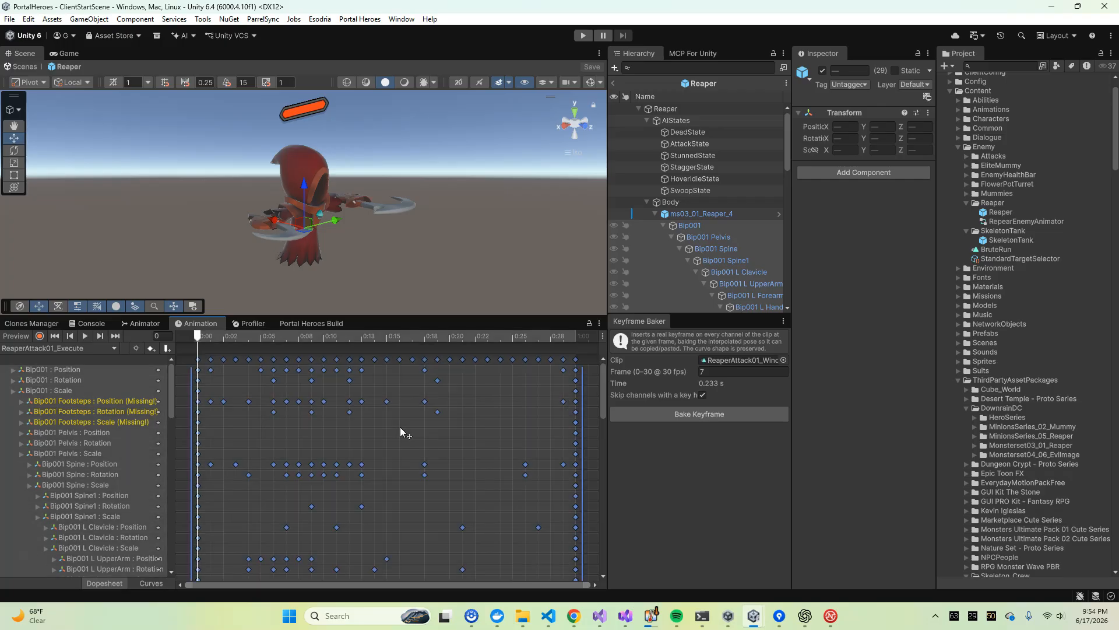
pyautogui.press('Delete')
pyautogui.hotkey('ctrl', 'z')
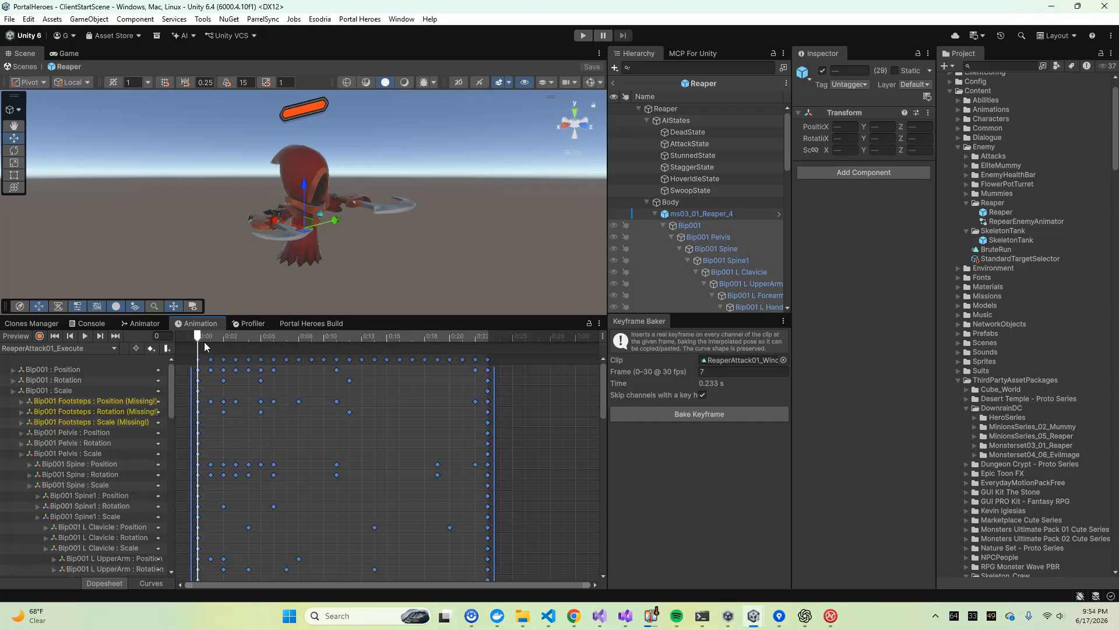
# Scrub the first frames of the ReaperAttack01_Execute clip and preview its playback
pyautogui.click(211, 337)
pyautogui.moveTo(211, 338); pyautogui.dragTo(169, 363)
pyautogui.click(89, 336)
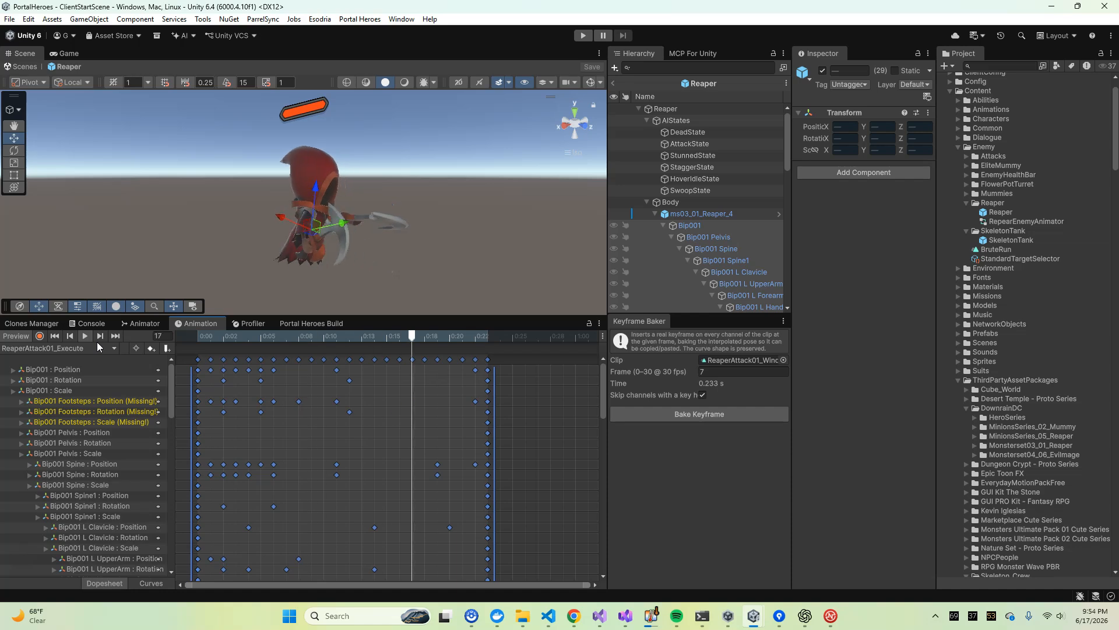
pyautogui.click(86, 336)
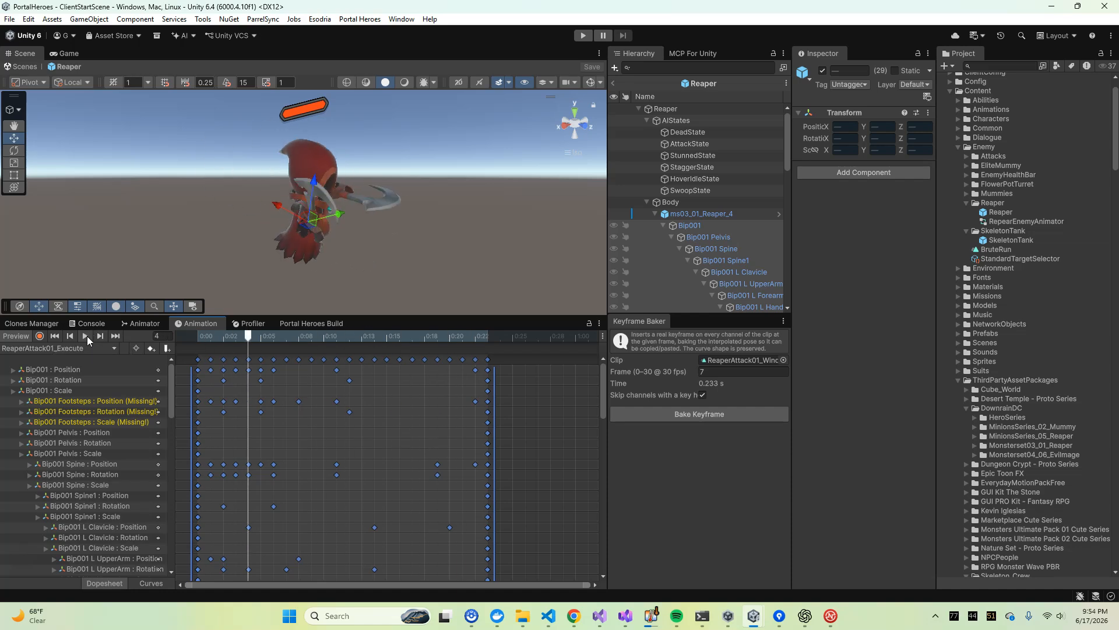
# Trim the ReaperAttack01_WindUp clip by deleting every keyframe after frame 7, and preview its playback
pyautogui.click(70, 348)
pyautogui.click(81, 412)
pyautogui.moveTo(201, 335); pyautogui.dragTo(224, 334)
pyautogui.moveTo(297, 358); pyautogui.dragTo(577, 365)
pyautogui.press('Delete')
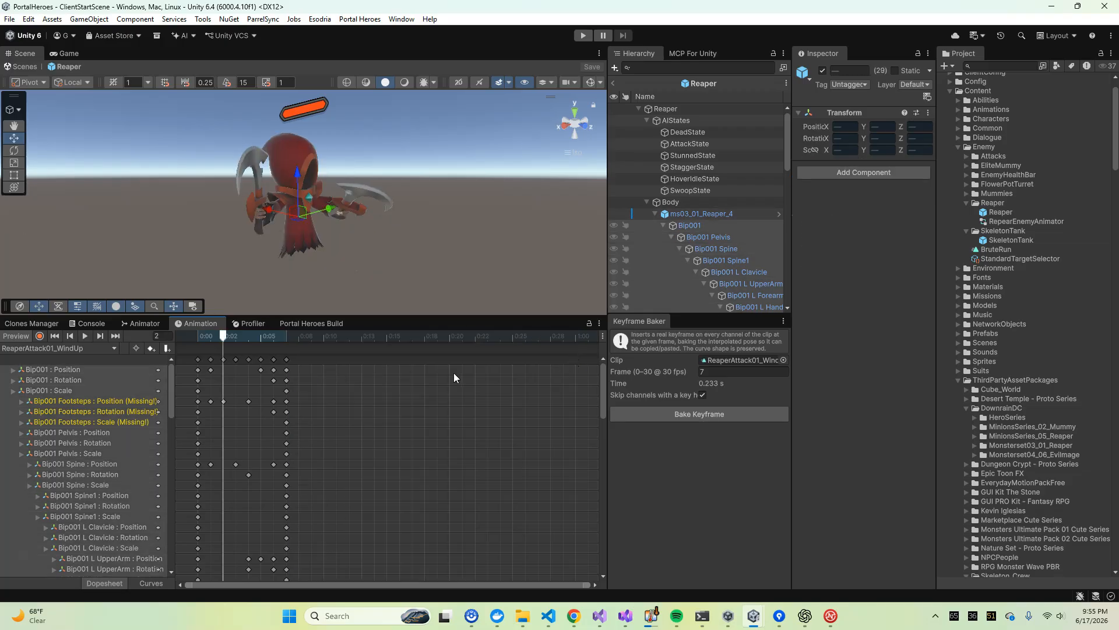
pyautogui.click(86, 335)
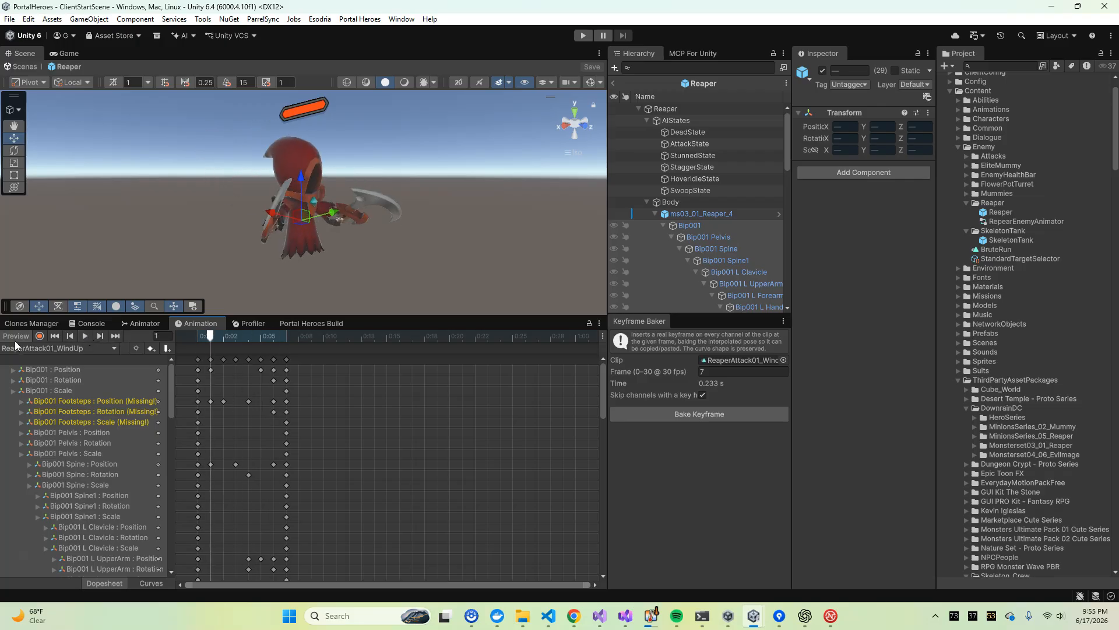
# Examine the AttackLayer graph of the Reaper animator, including the Attack1_WindUp and Attack1_Execute states and their transitions
pyautogui.click(140, 322)
pyautogui.moveTo(363, 493)
pyautogui.mouseDown(button='middle')
pyautogui.moveTo(372, 423)
pyautogui.moveTo(414, 453)
pyautogui.moveTo(382, 492)
pyautogui.mouseUp(button='middle')
pyautogui.scroll(3, 354, 493)
pyautogui.scroll(-3, 391, 457)
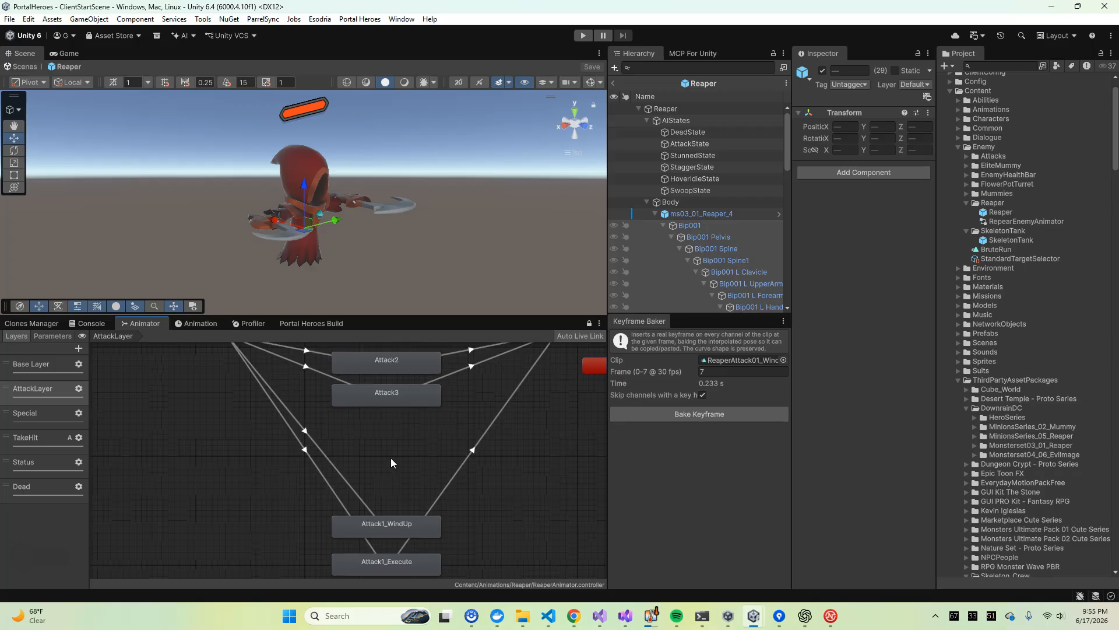
pyautogui.scroll(3, 376, 474)
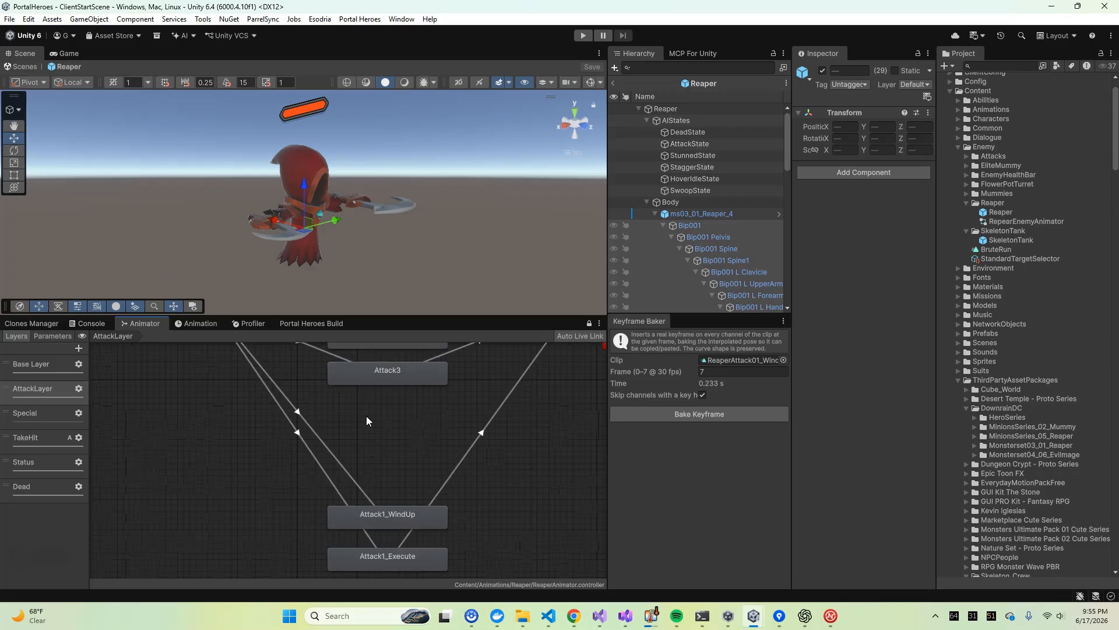
pyautogui.scroll(-3, 366, 477)
pyautogui.moveTo(232, 502); pyautogui.dragTo(253, 547, button='middle')
pyautogui.scroll(2, 186, 432)
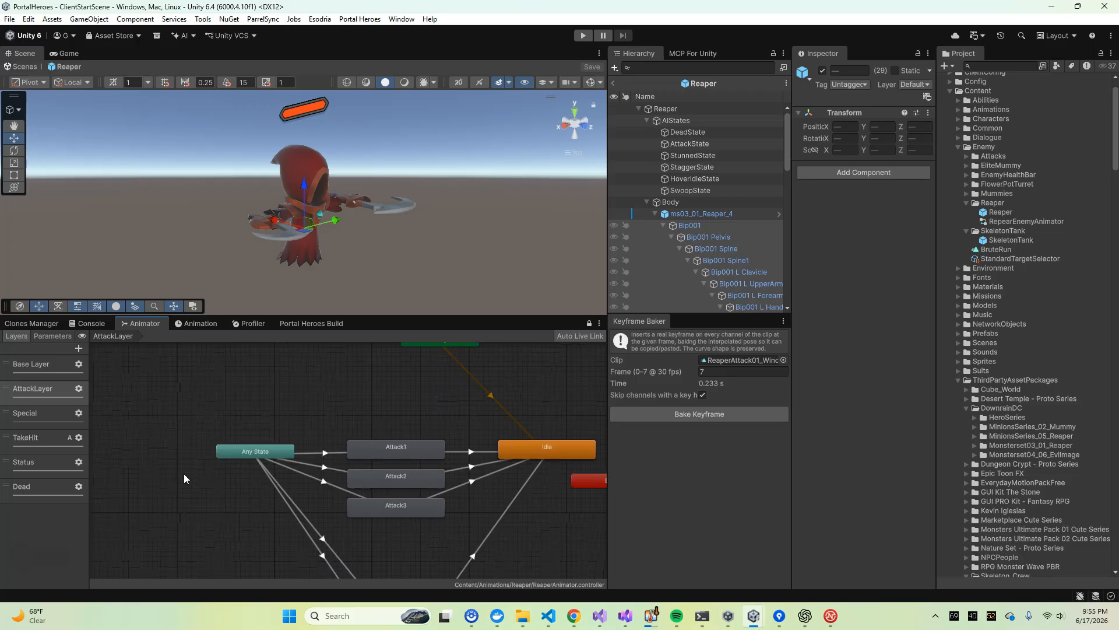
pyautogui.scroll(-4, 263, 457)
pyautogui.scroll(3, 273, 450)
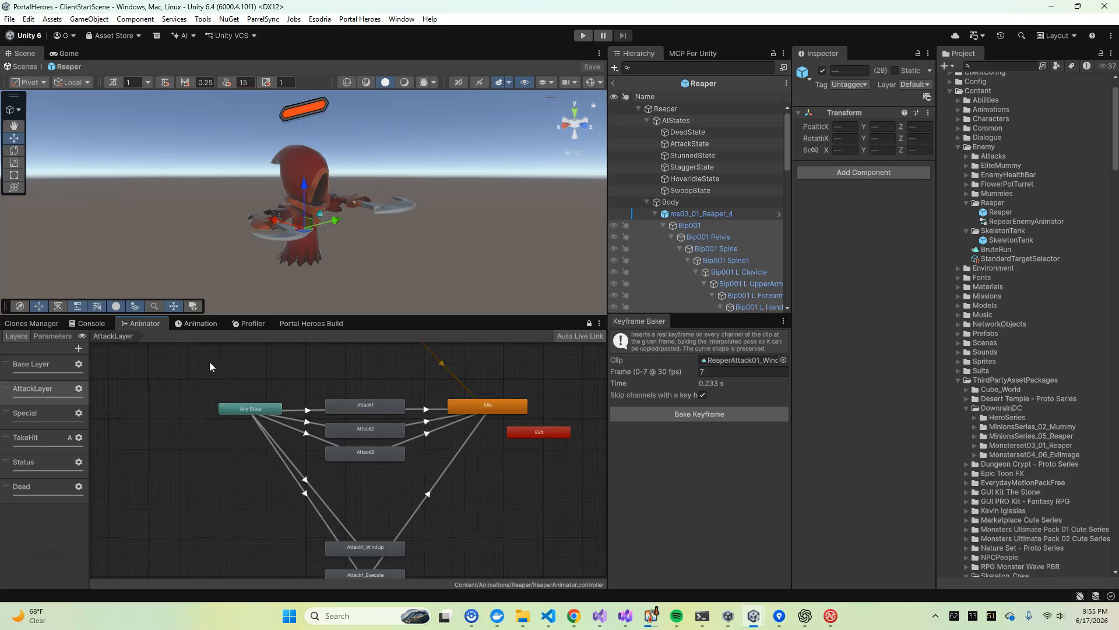
# Compare the Reaper animator's Base Layer with its AttackLayer and inspect the base layer's Idle state
pyautogui.click(43, 365)
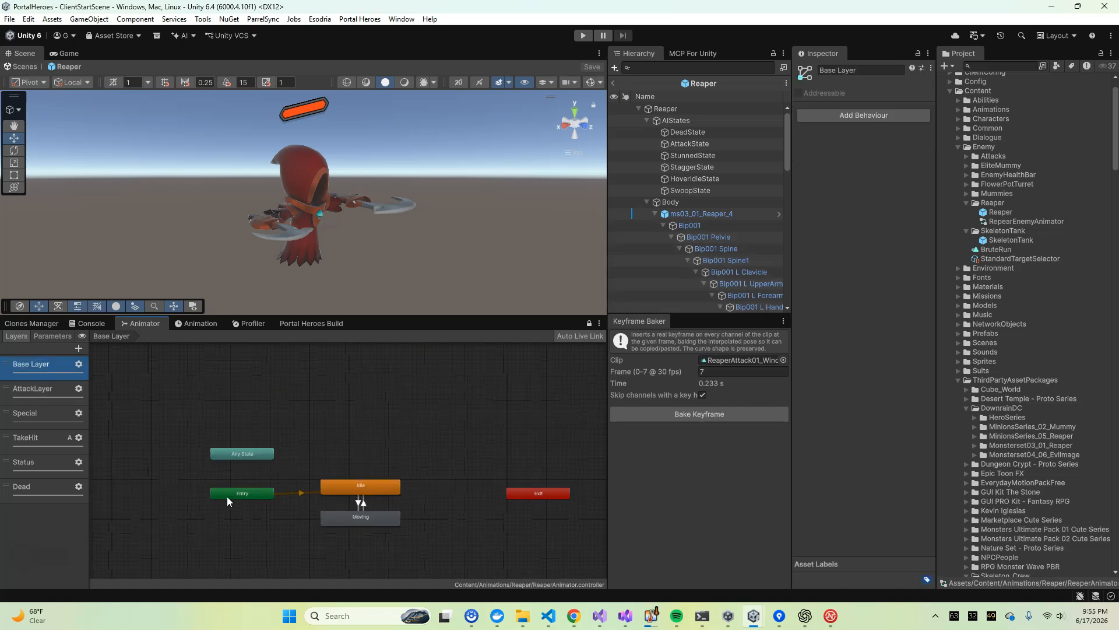
pyautogui.click(23, 392)
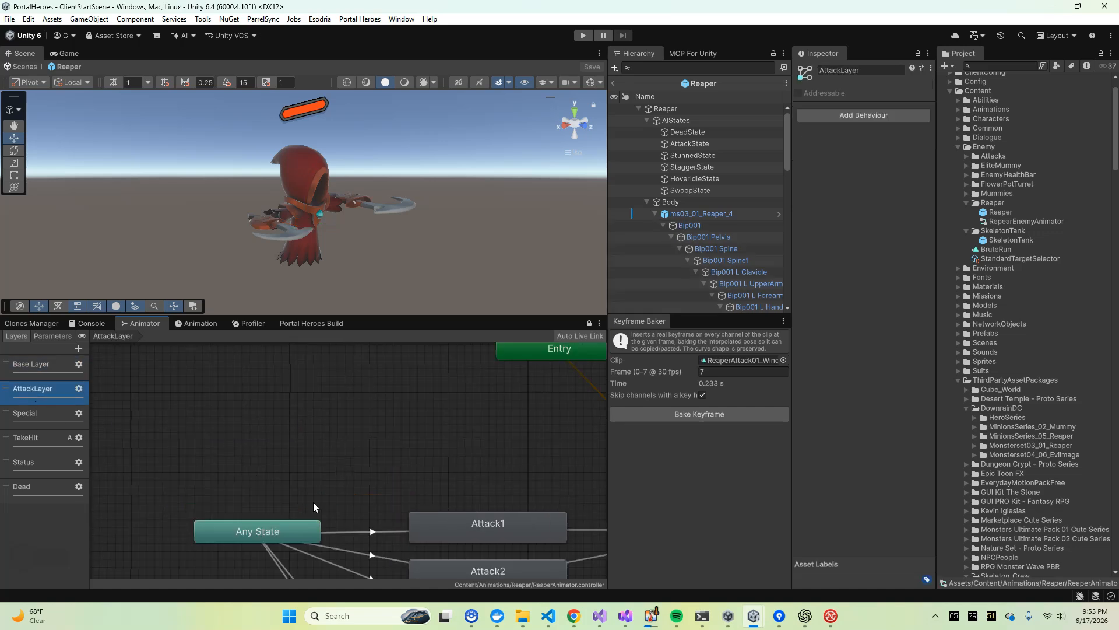
pyautogui.scroll(-3, 313, 502)
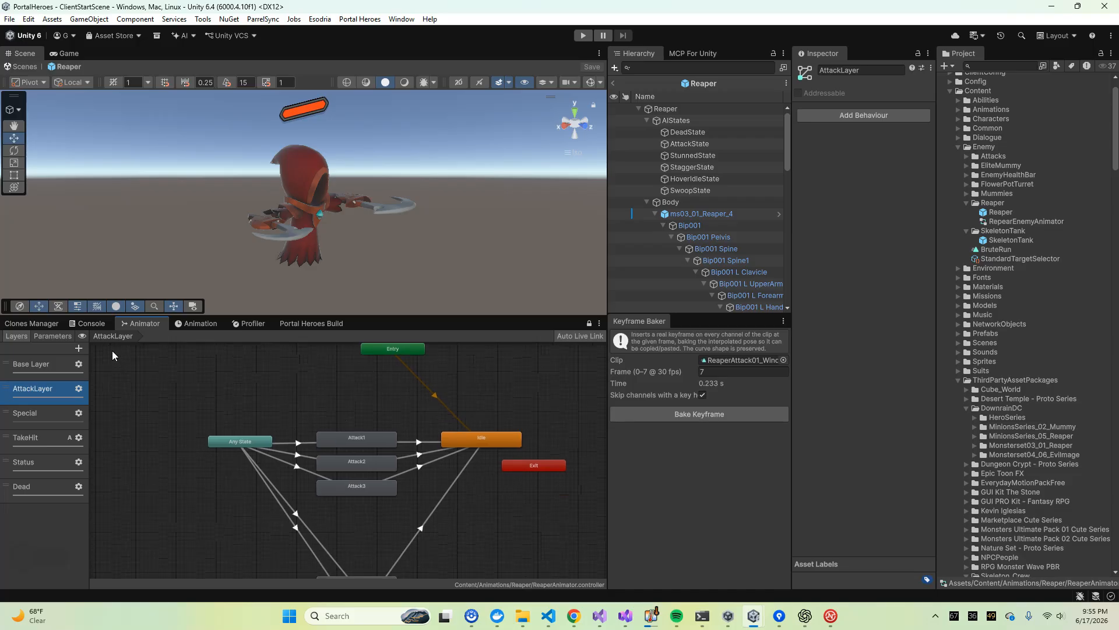
pyautogui.click(29, 370)
pyautogui.scroll(3, 250, 400)
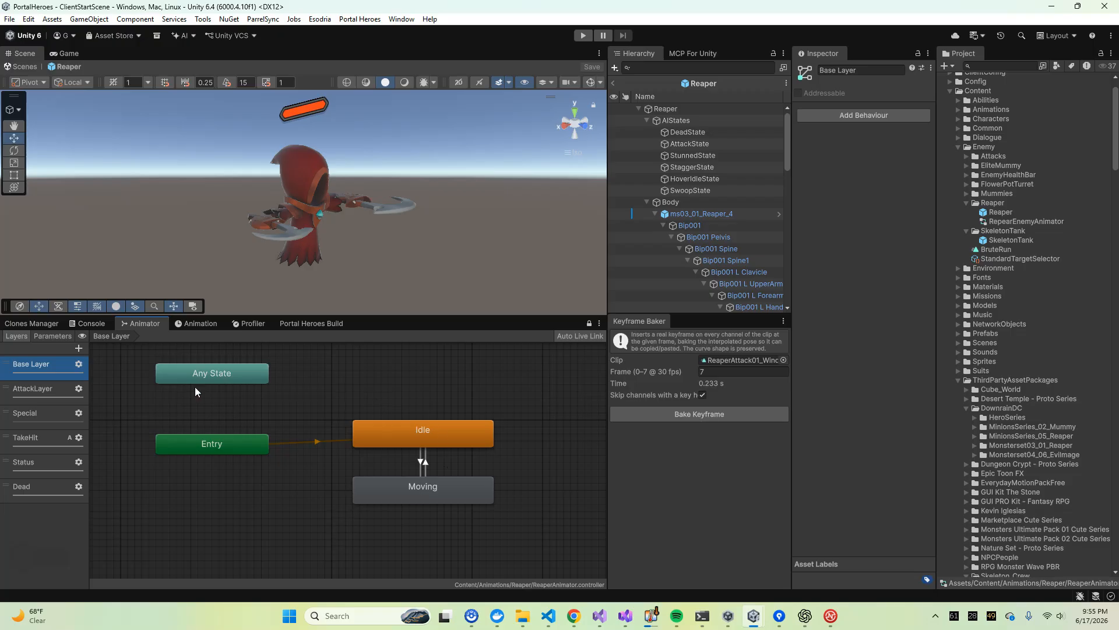
pyautogui.click(402, 434)
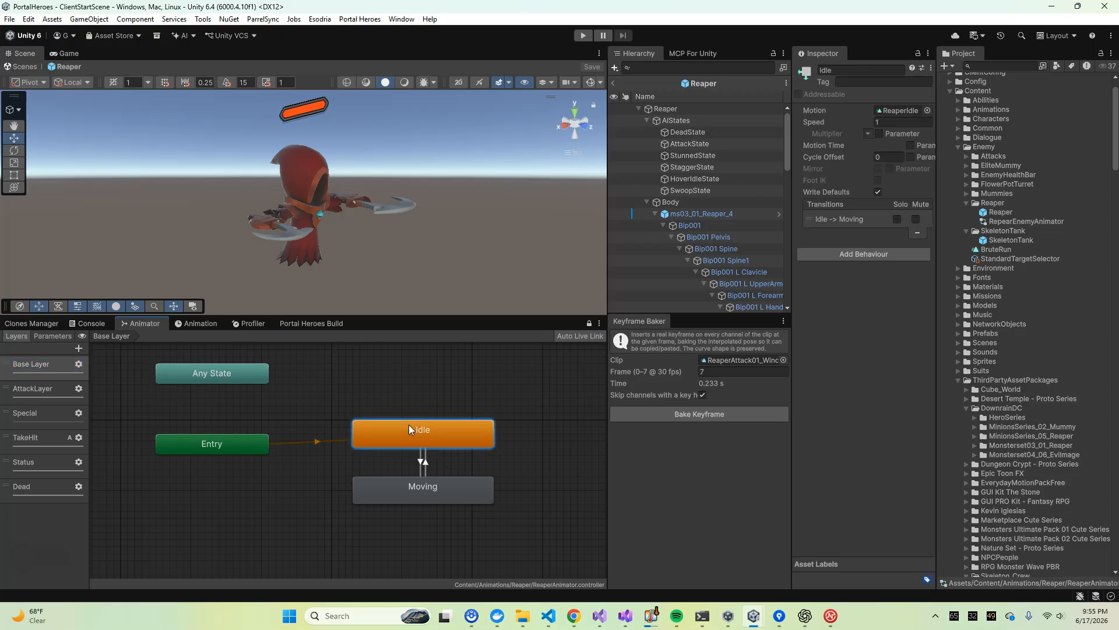
pyautogui.click(420, 509)
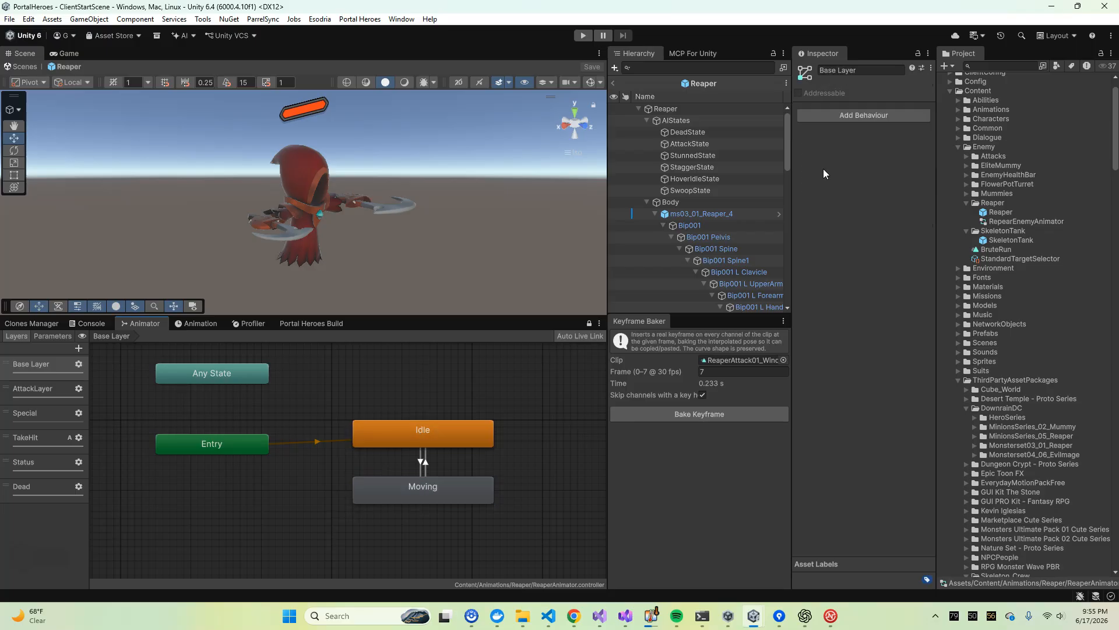
# Open the SkeletonTank prefab and show the animator of its skeleton_grunt_animated body
pyautogui.doubleClick(1022, 246)
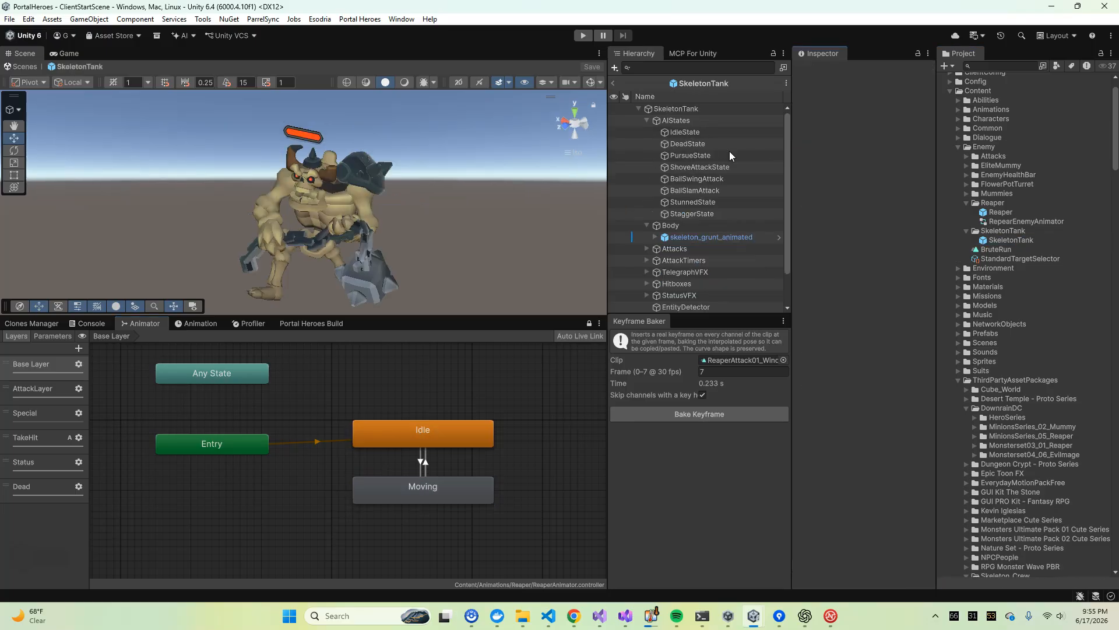
pyautogui.click(16, 366)
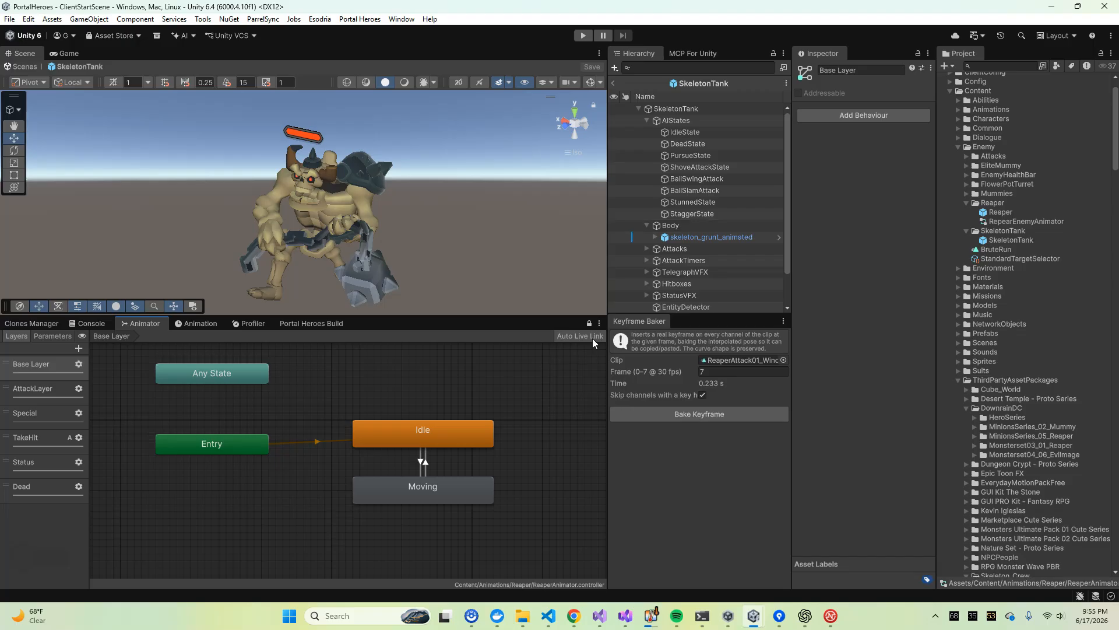
pyautogui.click(688, 235)
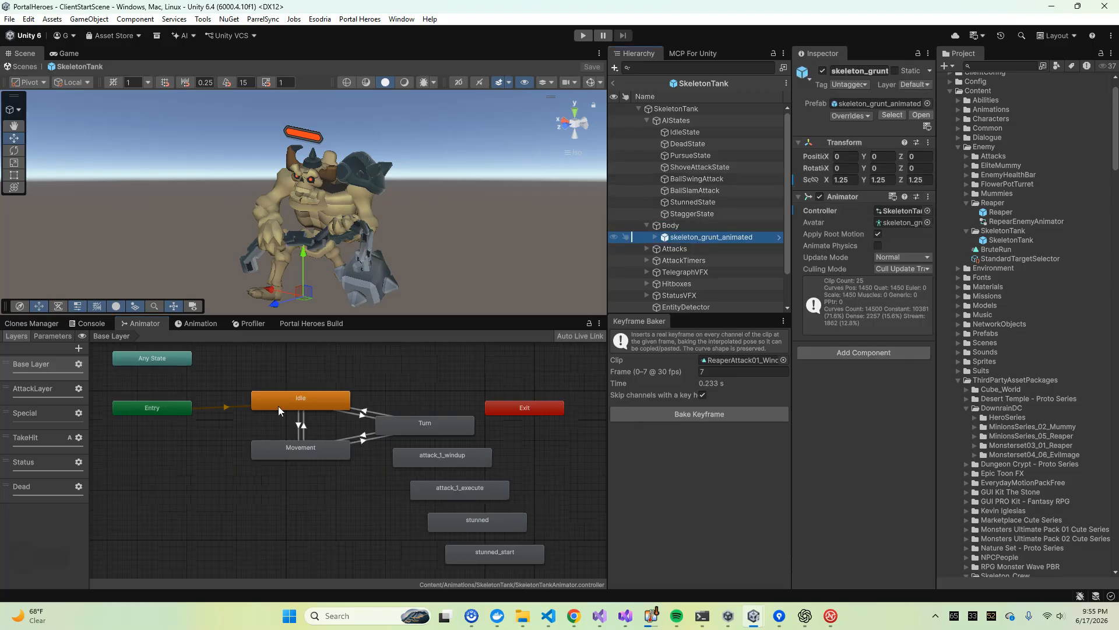
# Delete the unconnected attack_1_windup, attack_1_execute, stunned and stunned_start states from the SkeletonTank animator's Base Layer
pyautogui.click(446, 460)
pyautogui.press('Delete')
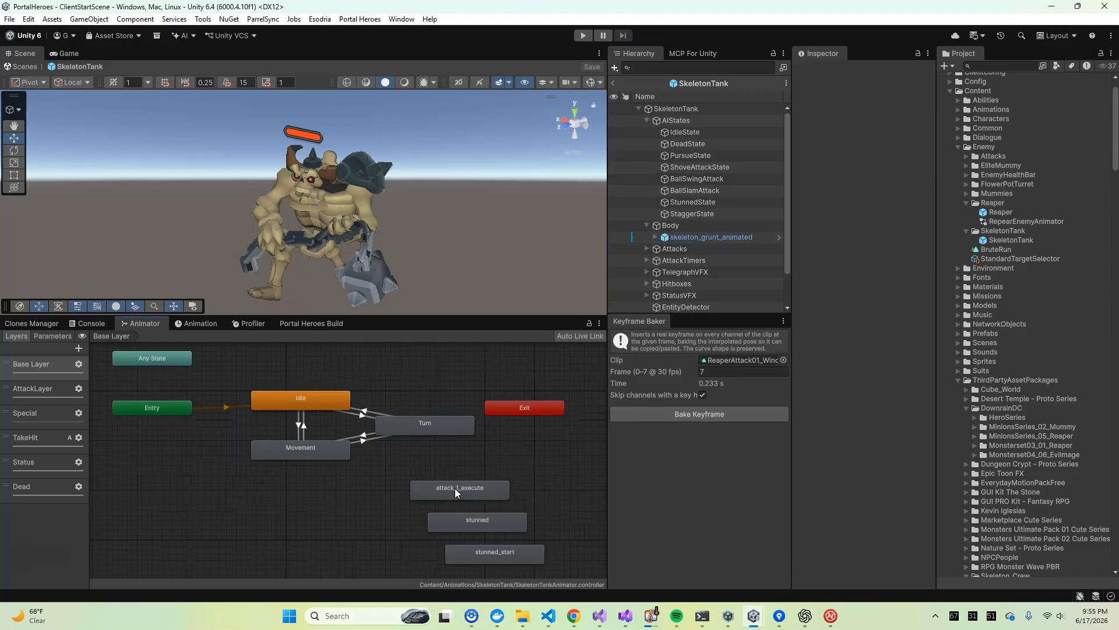
pyautogui.click(454, 488)
pyautogui.press('Delete')
pyautogui.click(495, 528)
pyautogui.press('Delete')
pyautogui.click(508, 555)
pyautogui.press('Delete')
# Locate the Idle state's motion clip in the project and inspect the Movement and Turn states
pyautogui.scroll(4, 358, 485)
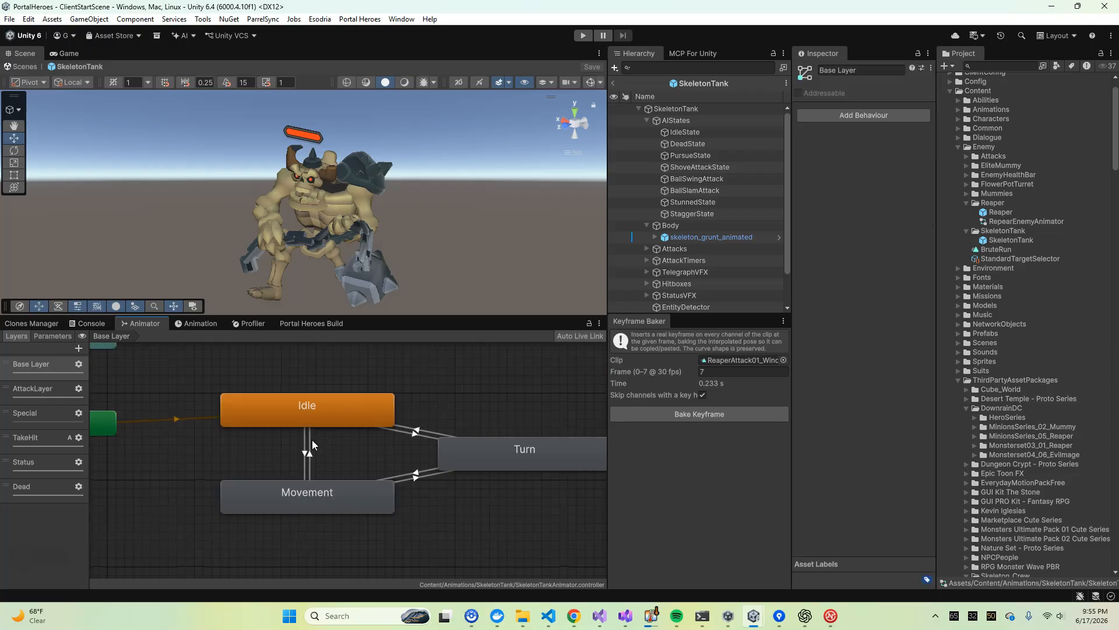
pyautogui.click(315, 421)
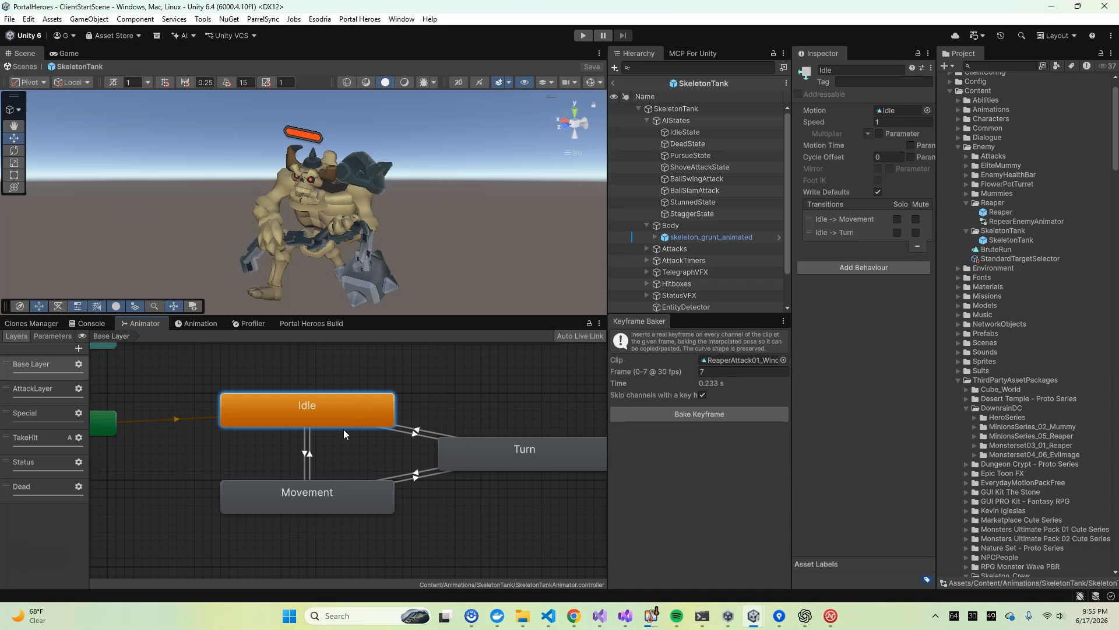
pyautogui.click(892, 110)
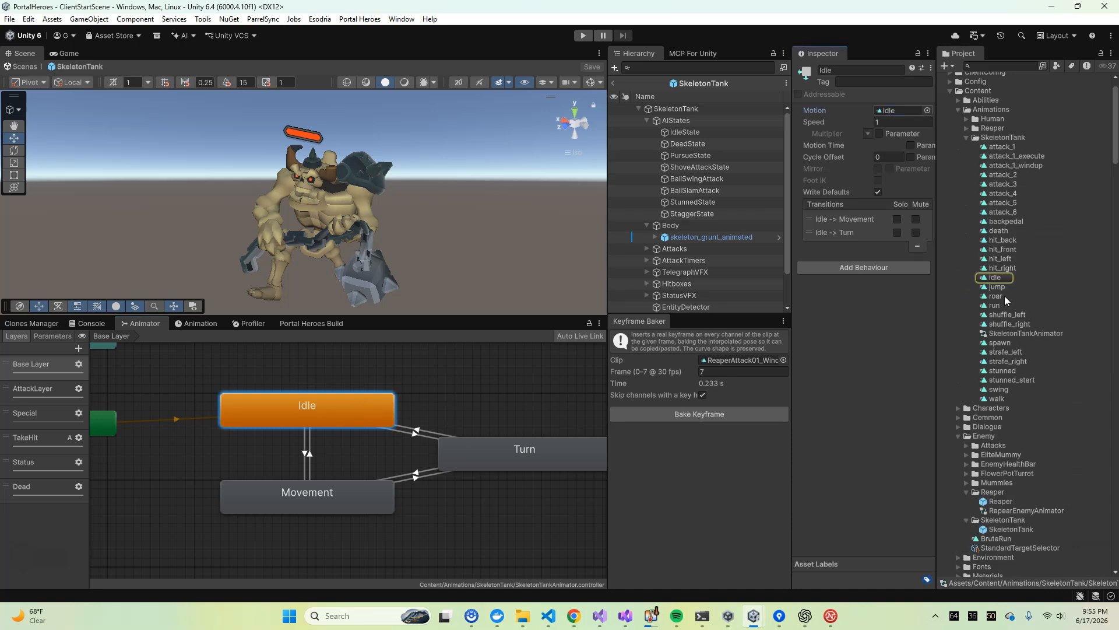
pyautogui.click(309, 504)
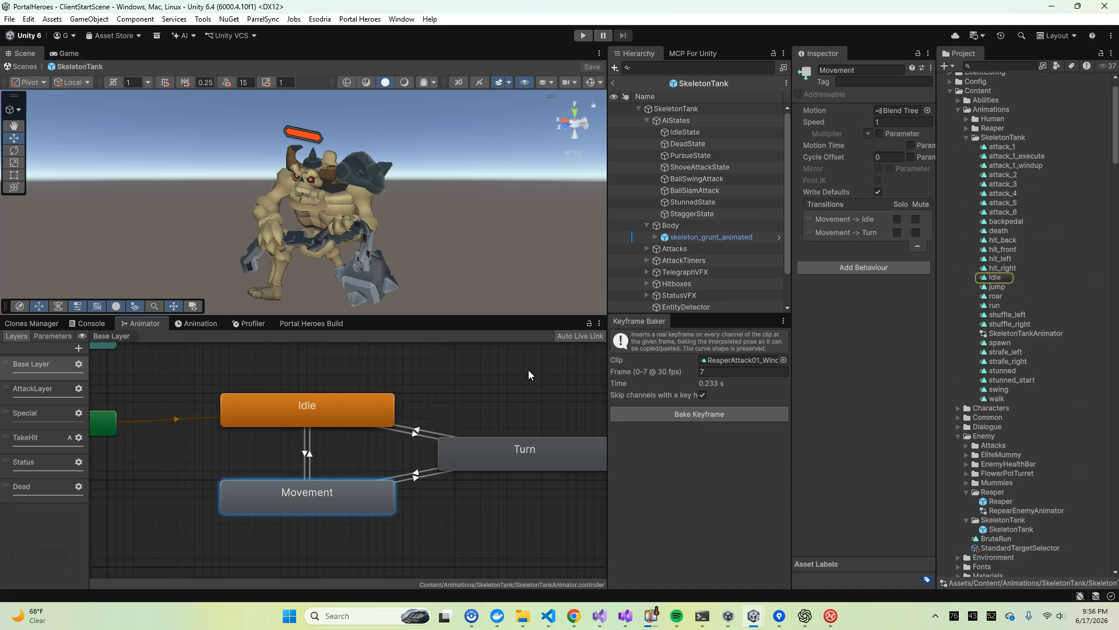
pyautogui.click(541, 438)
pyautogui.moveTo(409, 389); pyautogui.dragTo(383, 413, button='middle')
pyautogui.scroll(-2, 445, 444)
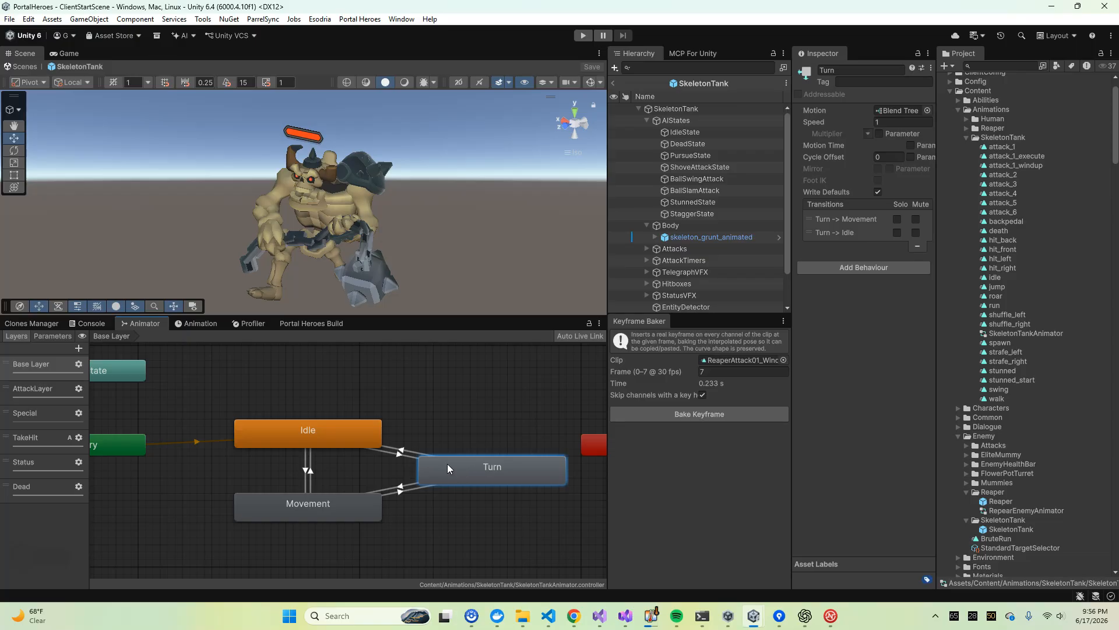
# Go through the base layer's Idle, Movement and Turn states again to compare their motions and transitions
pyautogui.click(322, 500)
pyautogui.click(313, 393)
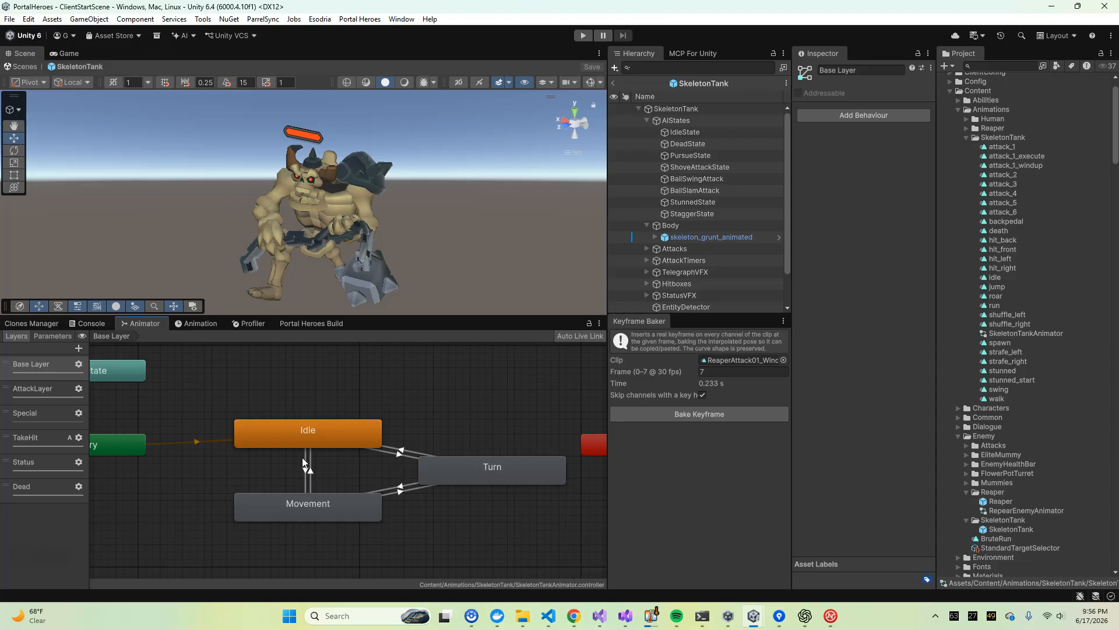
pyautogui.click(48, 366)
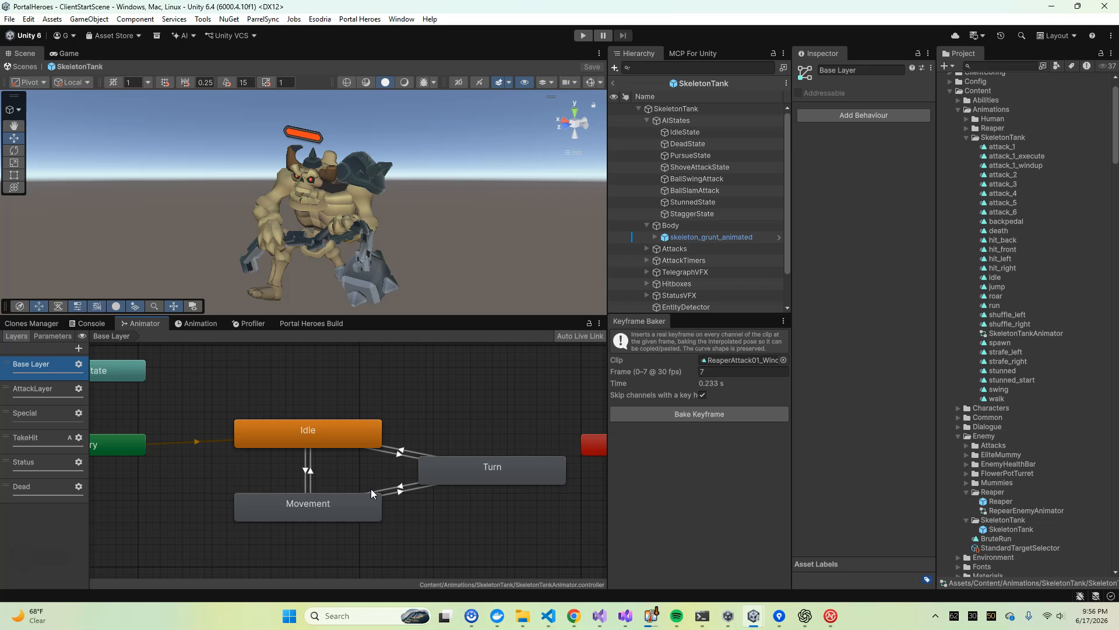
pyautogui.click(316, 432)
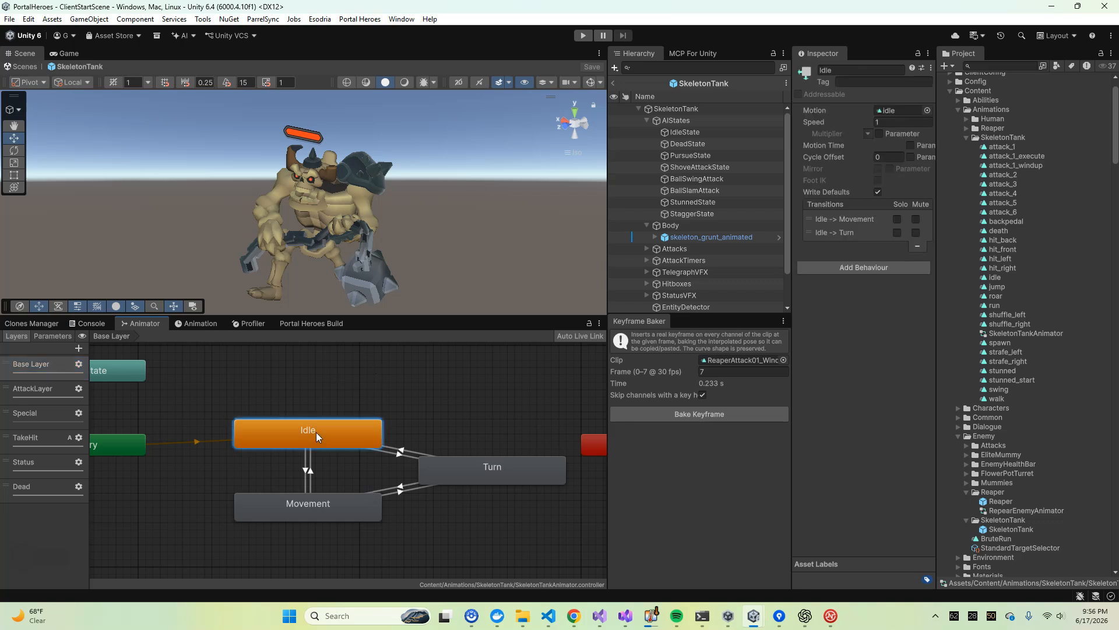
pyautogui.rightClick(311, 520)
pyautogui.click(291, 510)
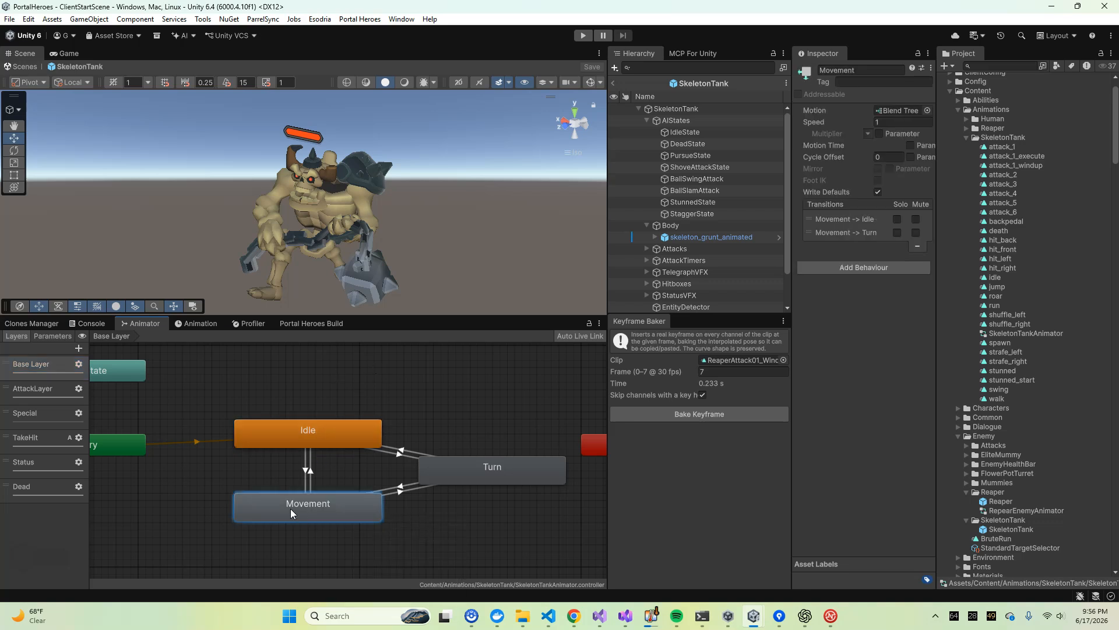
pyautogui.click(494, 460)
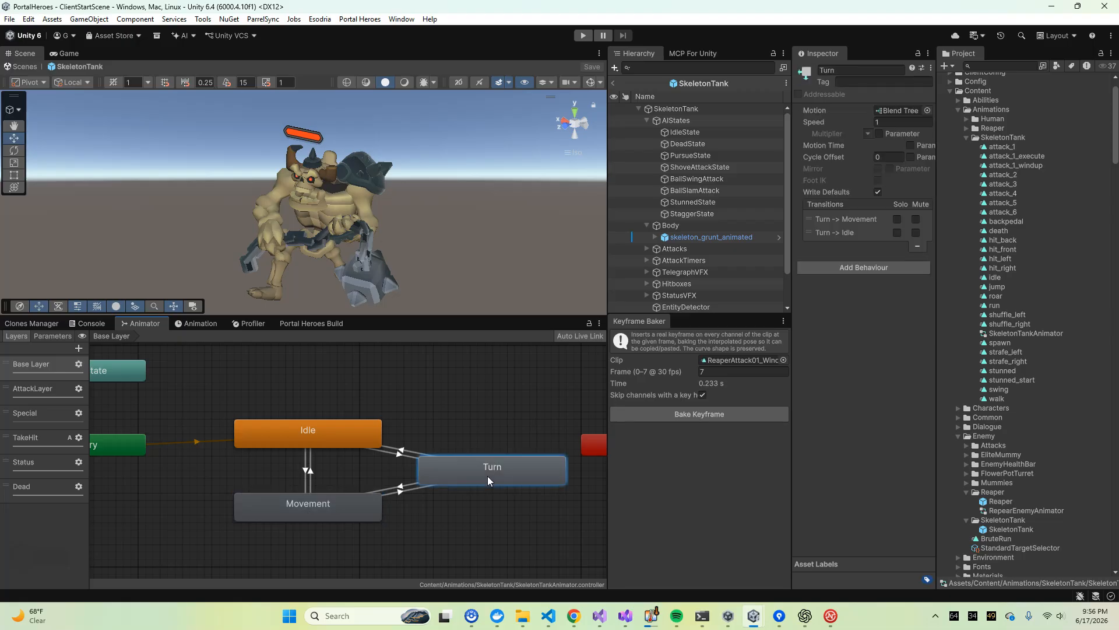
pyautogui.click(462, 397)
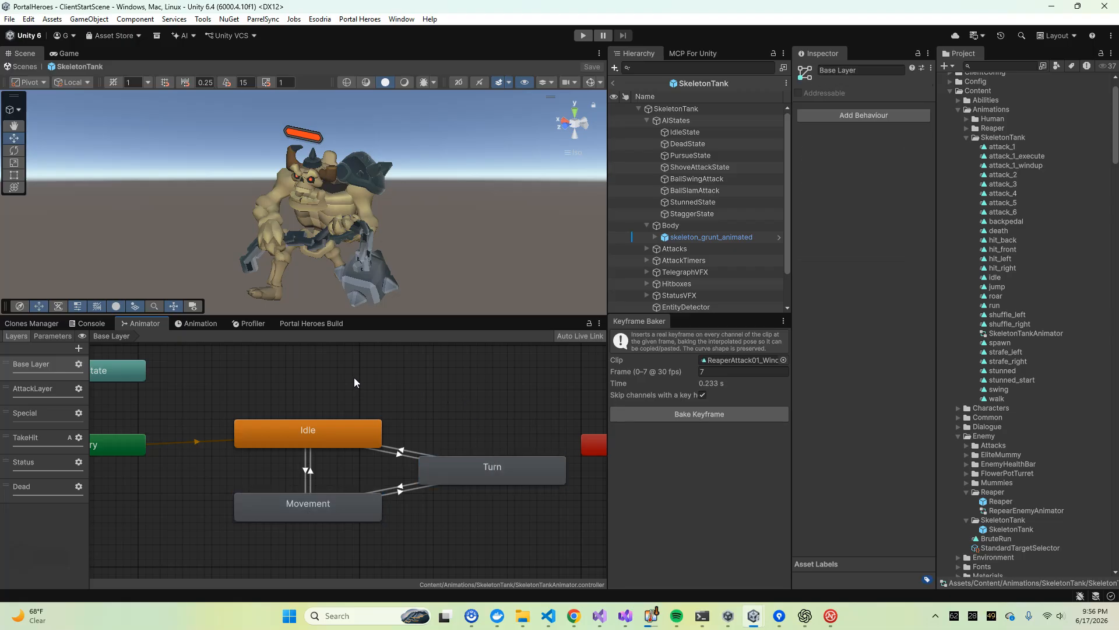
pyautogui.scroll(-2, 318, 403)
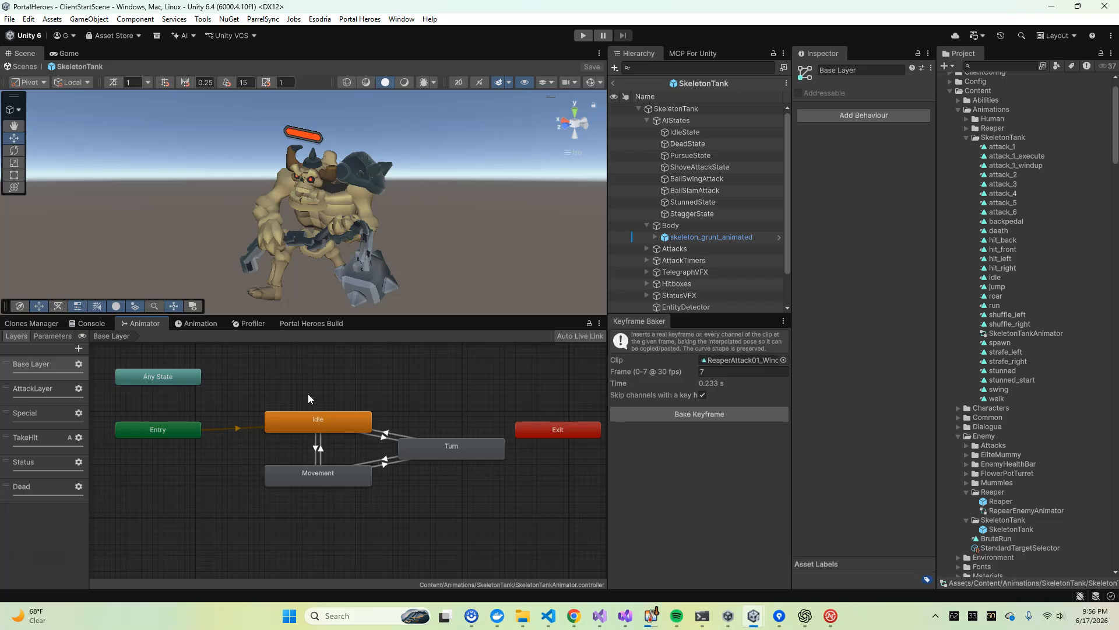
pyautogui.click(324, 429)
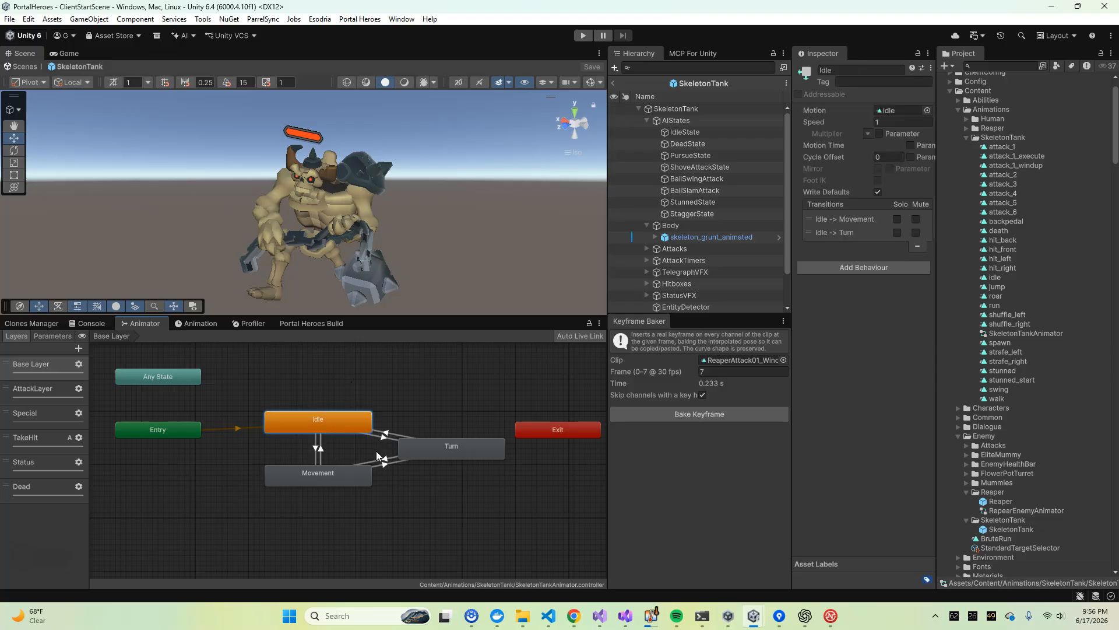
pyautogui.click(450, 448)
pyautogui.moveTo(332, 473)
pyautogui.mouseDown()
pyautogui.moveTo(334, 484)
pyautogui.moveTo(335, 473)
pyautogui.mouseUp()
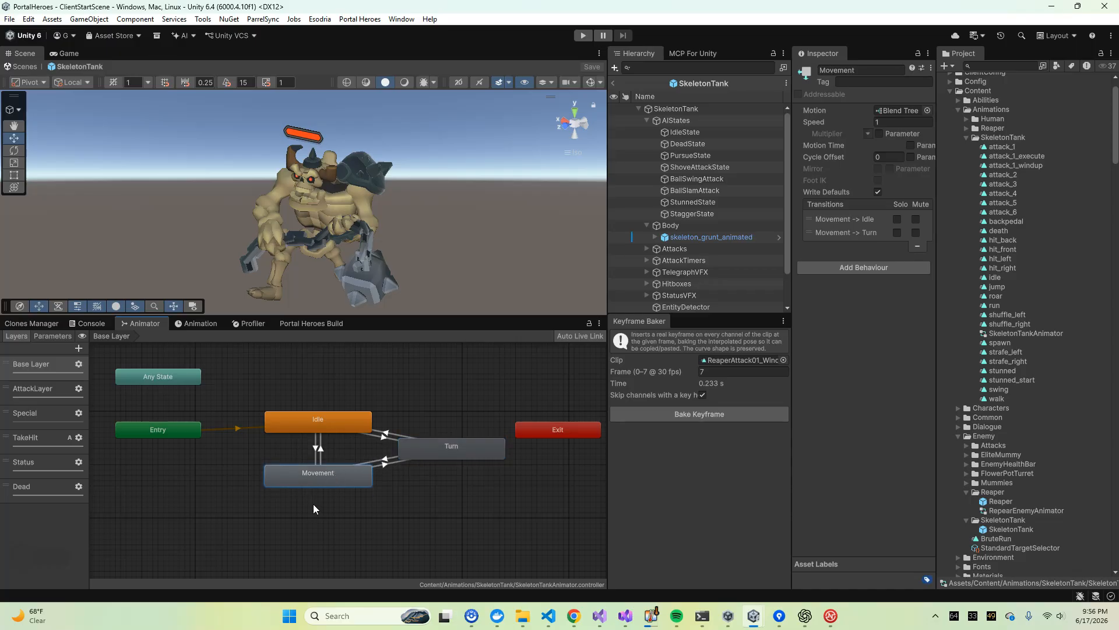
pyautogui.click(309, 421)
pyautogui.click(431, 442)
pyautogui.click(339, 481)
pyautogui.click(400, 397)
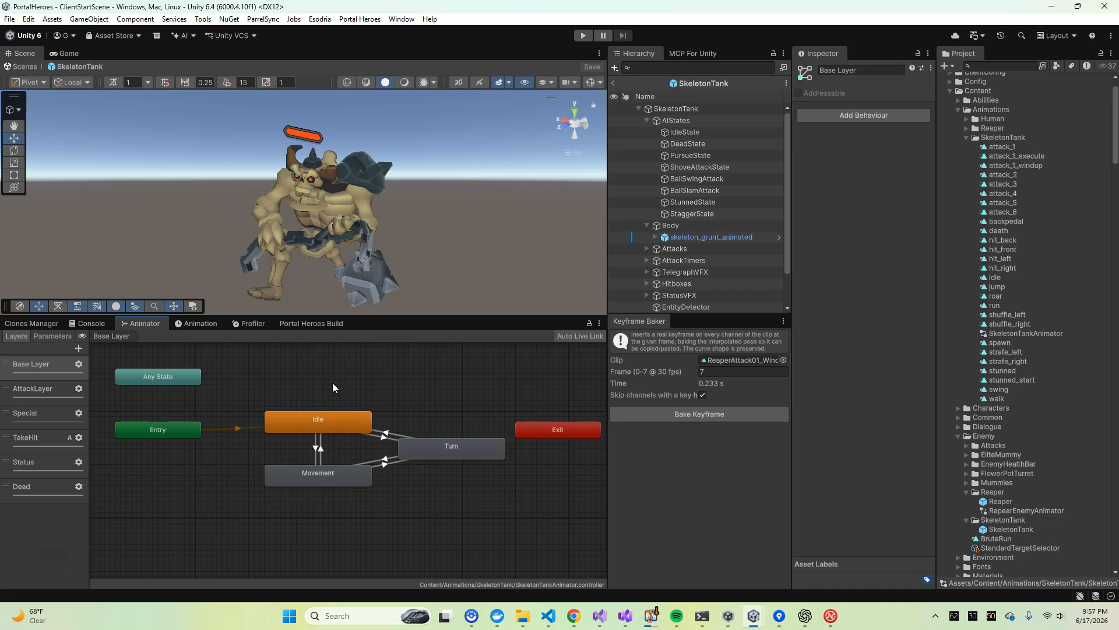
# Review the SkeletonTank animator's AttackLayer graph against the Base Layer and check the AttackLayer's weight and blending settings
pyautogui.click(39, 388)
pyautogui.scroll(-4, 209, 433)
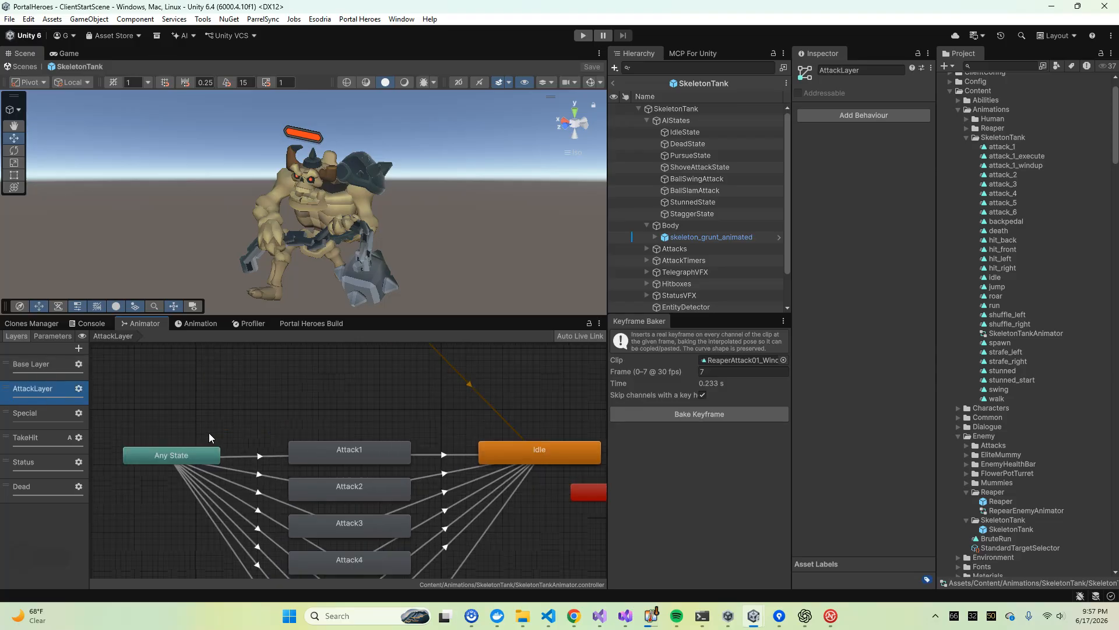
pyautogui.scroll(2, 284, 398)
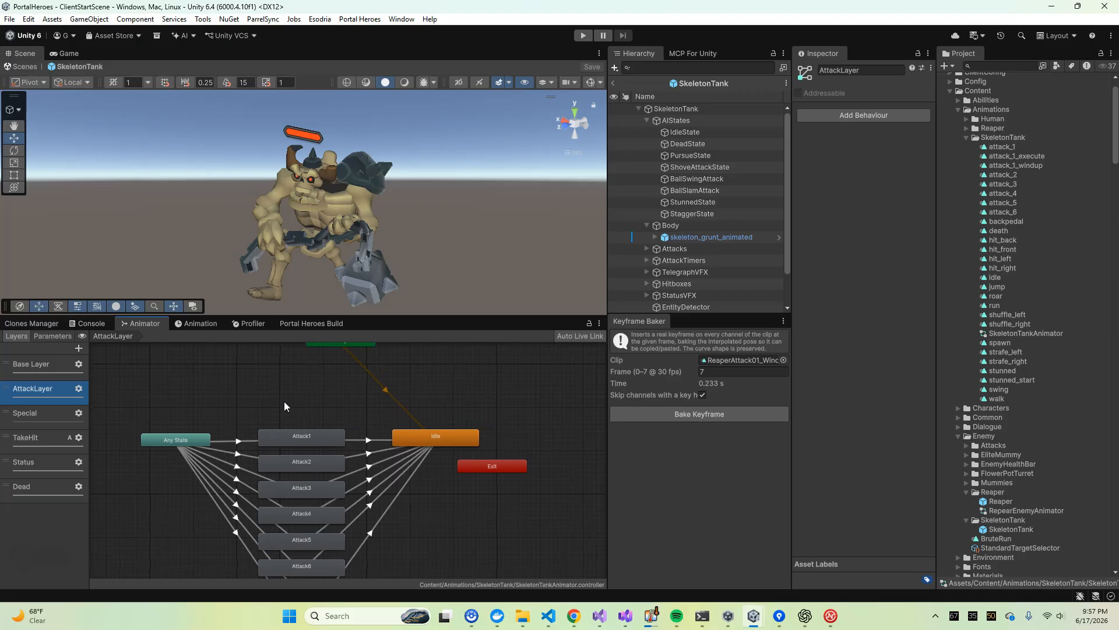
pyautogui.click(30, 369)
pyautogui.click(30, 389)
pyautogui.click(79, 388)
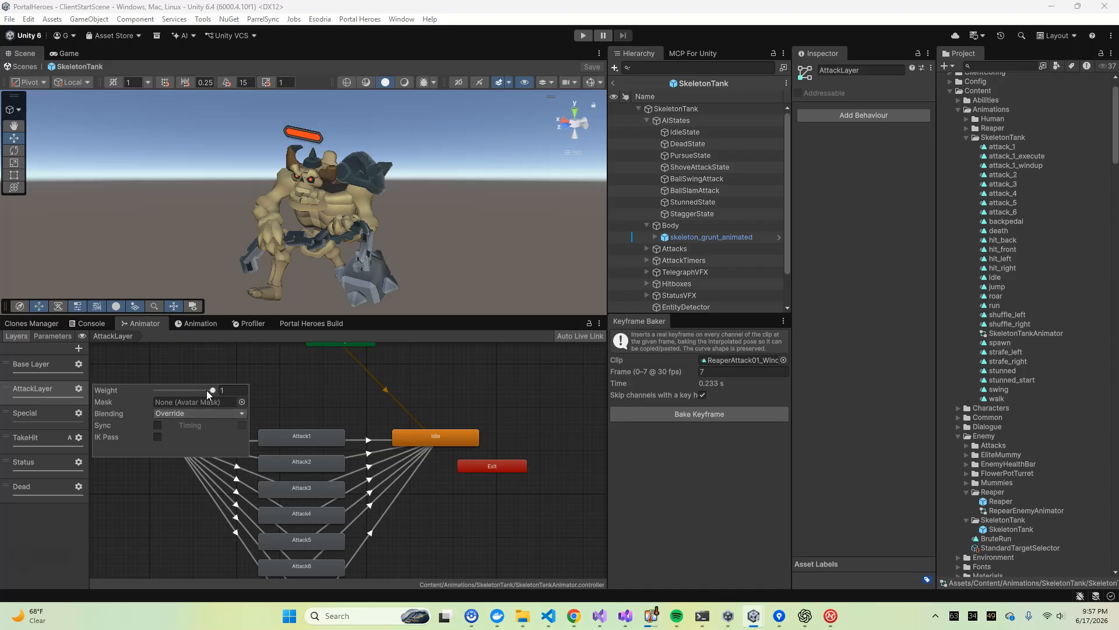
pyautogui.click(227, 355)
# Inspect the motion setting of the Idle state in the AttackLayer
pyautogui.scroll(5, 309, 413)
pyautogui.moveTo(335, 411); pyautogui.dragTo(374, 377, button='middle')
pyautogui.click(493, 429)
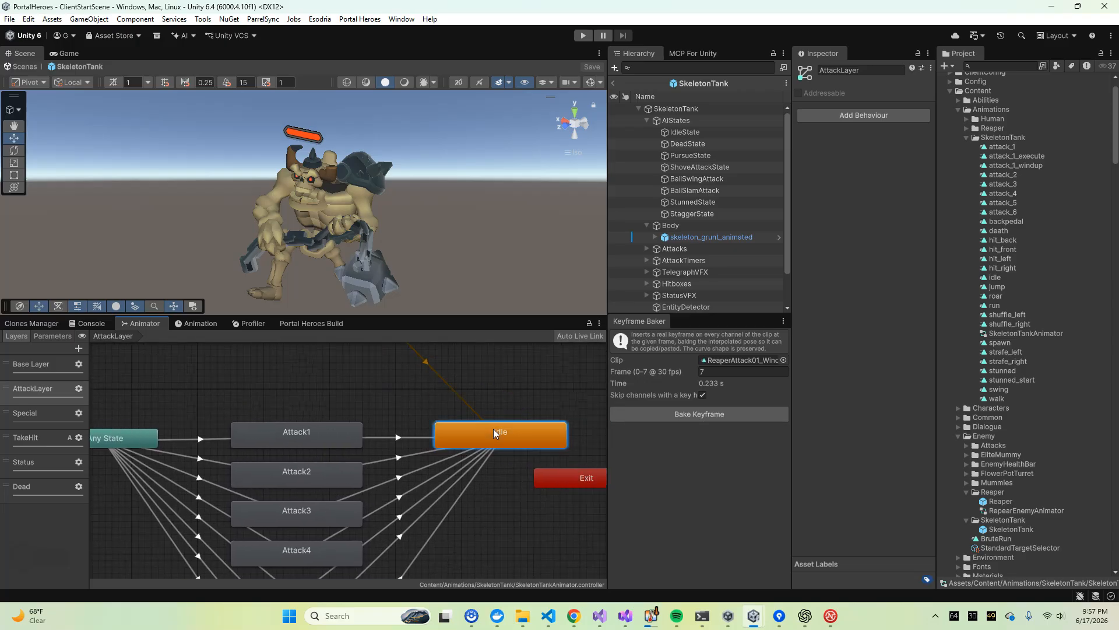
pyautogui.moveTo(494, 429); pyautogui.dragTo(447, 429, button='middle')
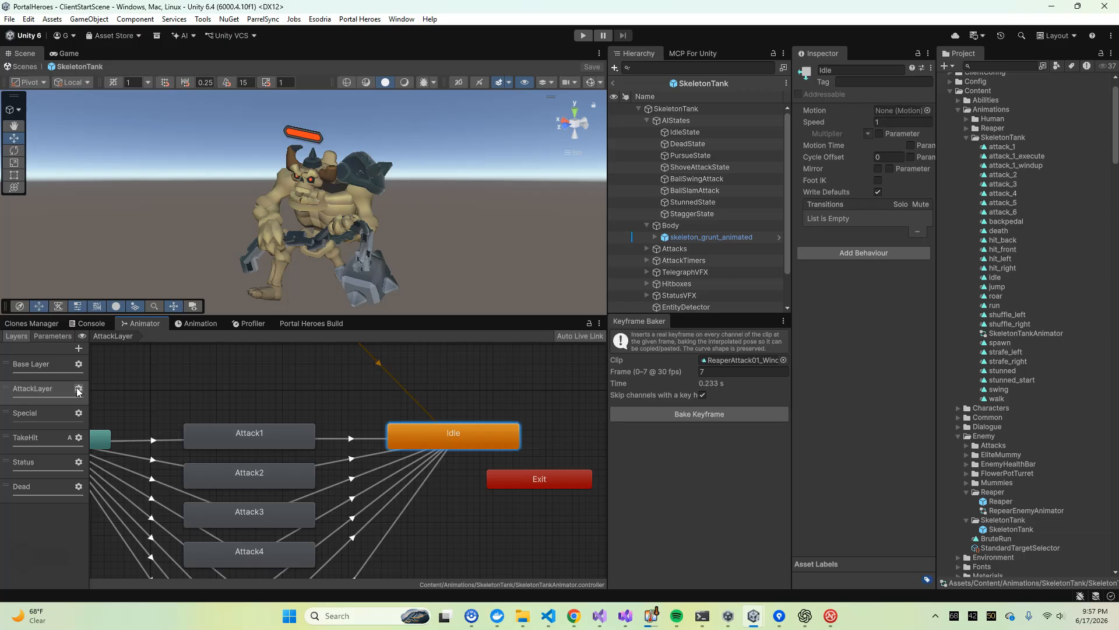
# Compare the AttackLayer graph with the Base Layer graph again and examine the AttackLayer's Idle state
pyautogui.click(321, 387)
pyautogui.click(59, 391)
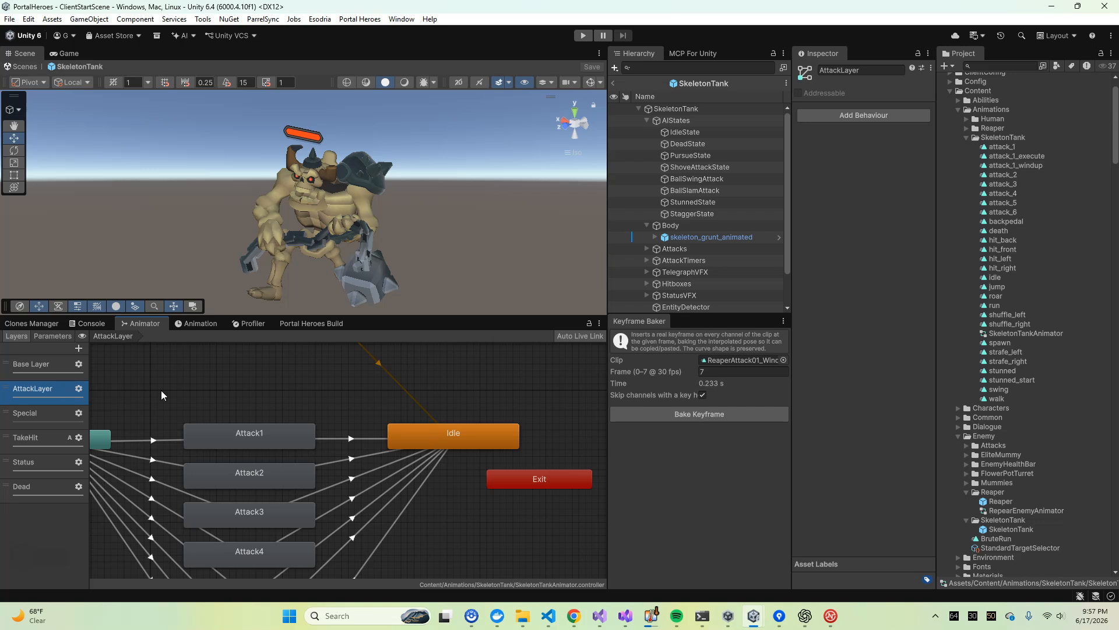
pyautogui.click(230, 390)
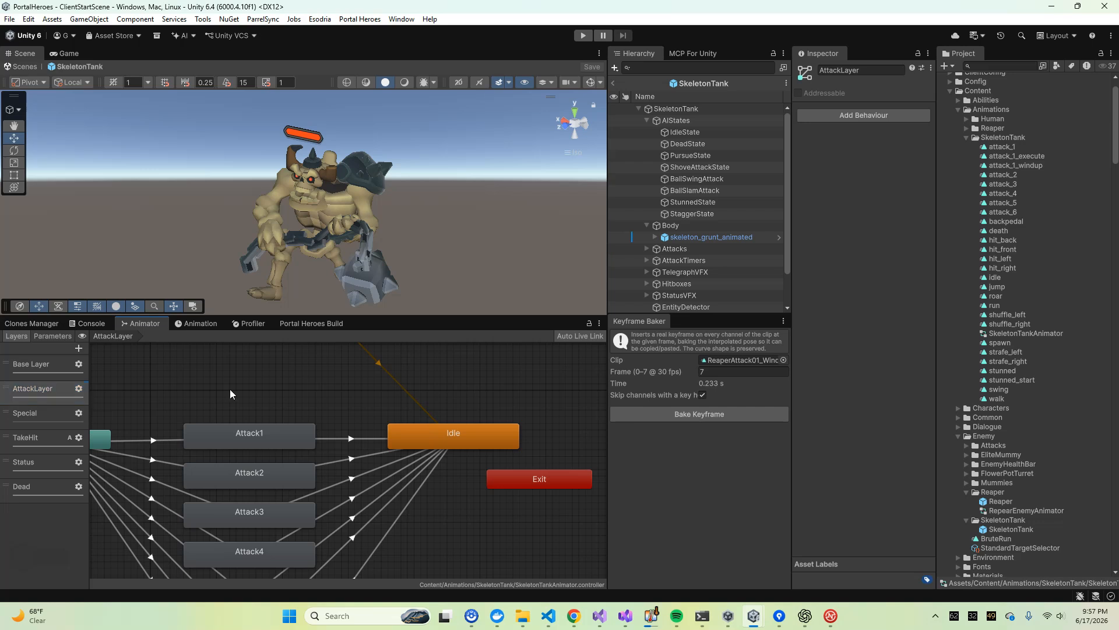
pyautogui.click(43, 369)
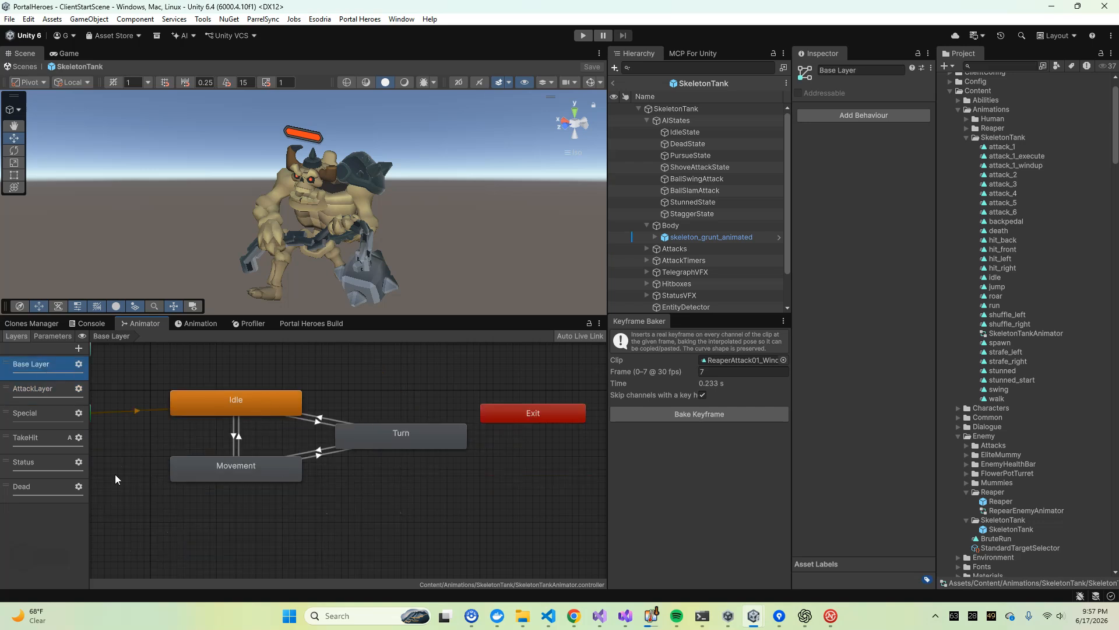
pyautogui.click(45, 394)
pyautogui.moveTo(300, 388); pyautogui.dragTo(343, 390, button='middle')
pyautogui.scroll(-3, 343, 390)
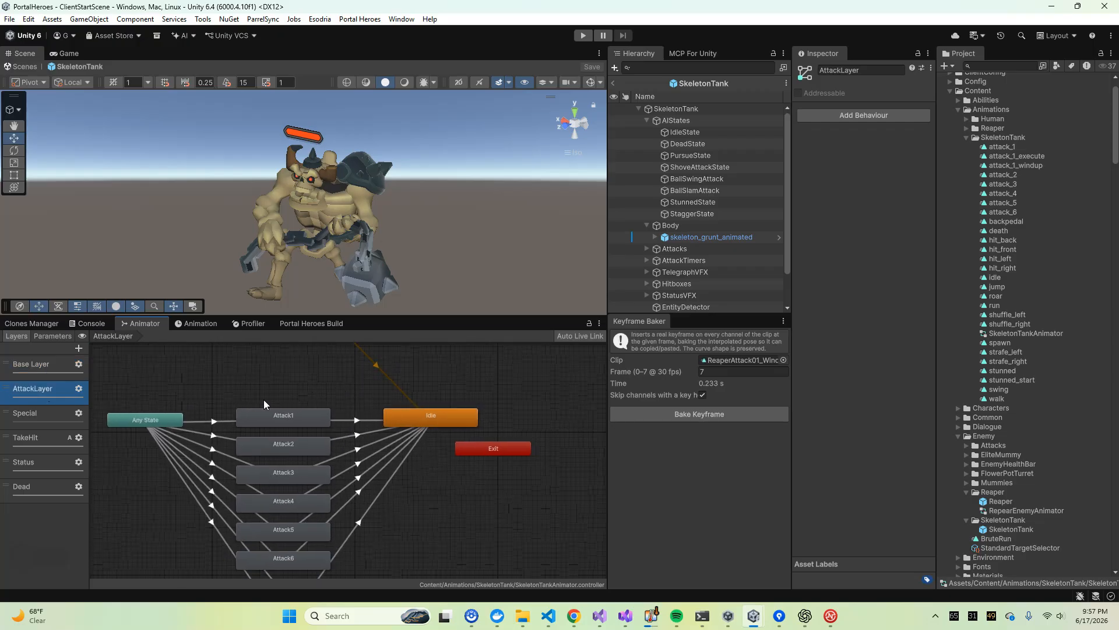
pyautogui.click(446, 417)
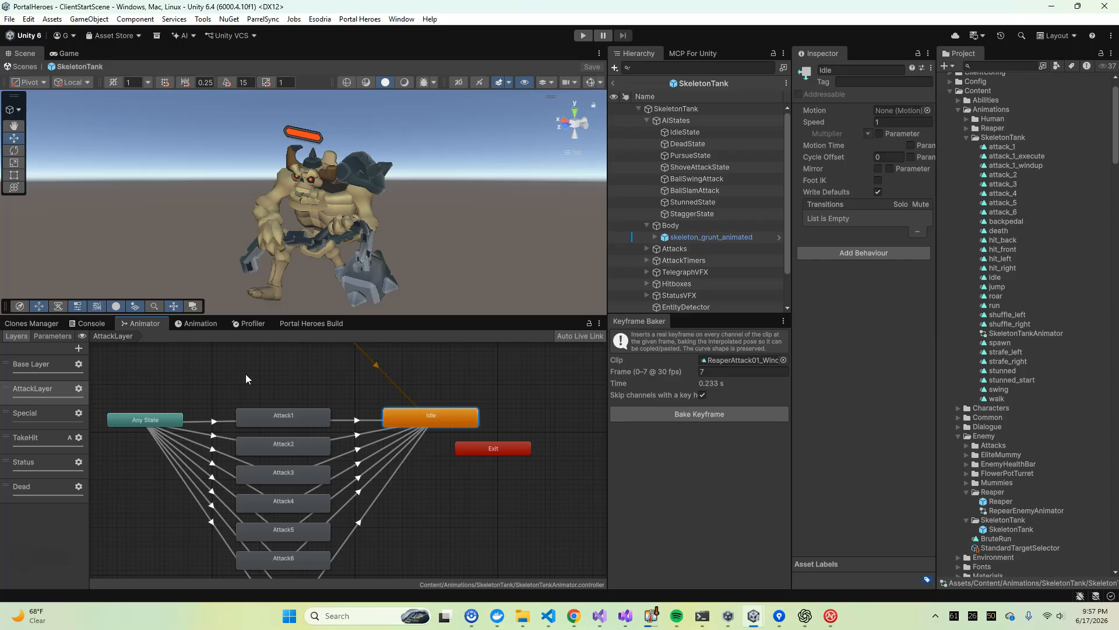
# Examine Any State and the Attack1, Attack2 and Attack3 states in the AttackLayer, checking their motion clips
pyautogui.scroll(5, 244, 407)
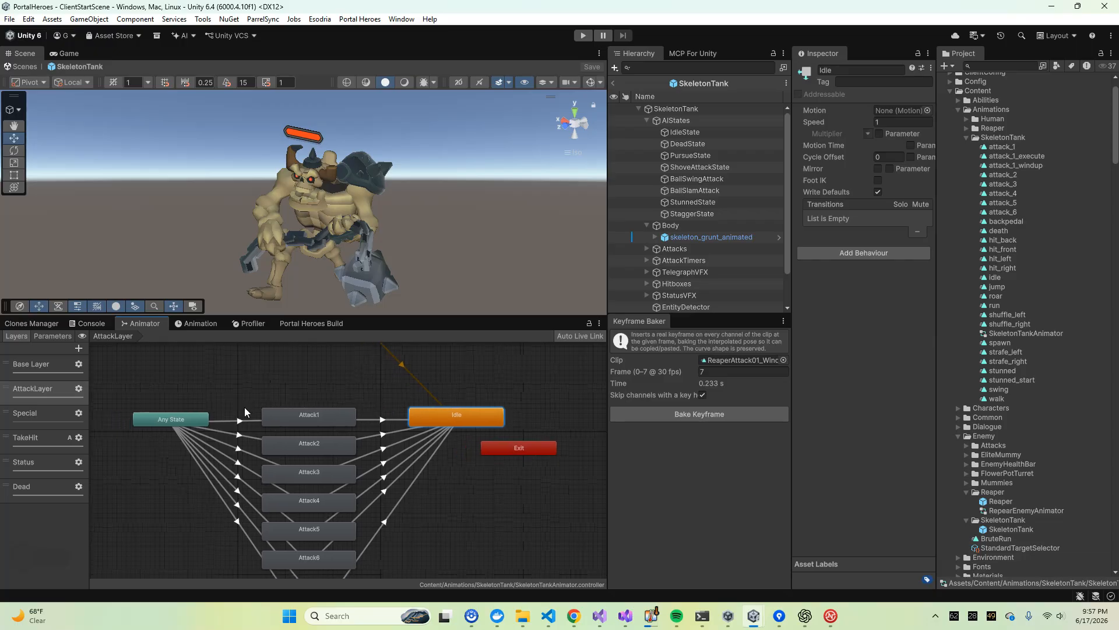
pyautogui.click(176, 405)
pyautogui.click(342, 391)
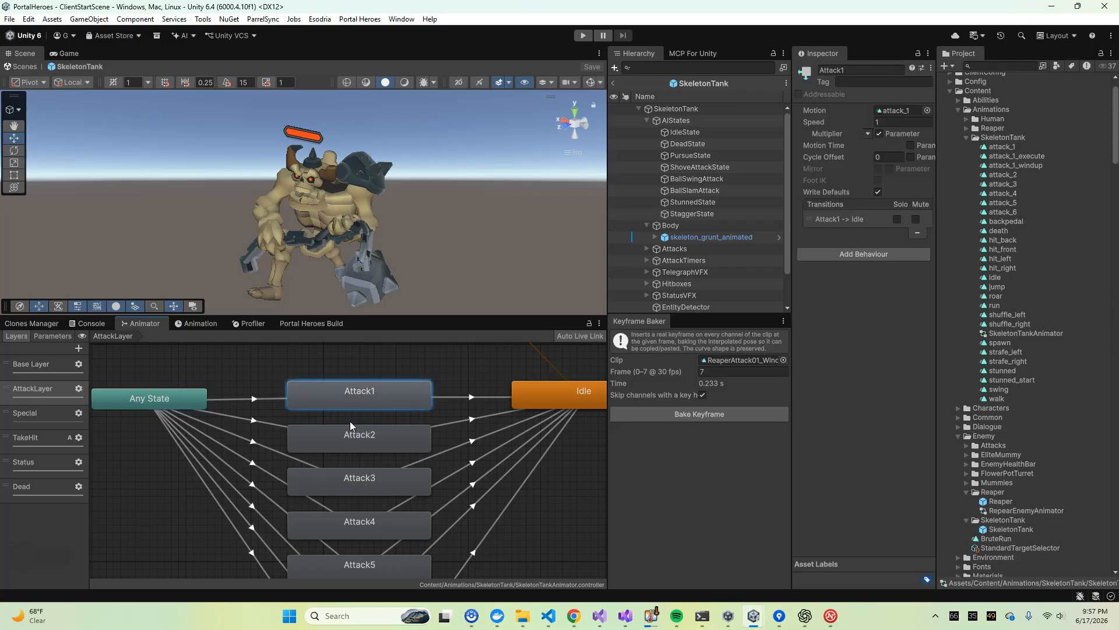
pyautogui.click(359, 444)
pyautogui.click(359, 484)
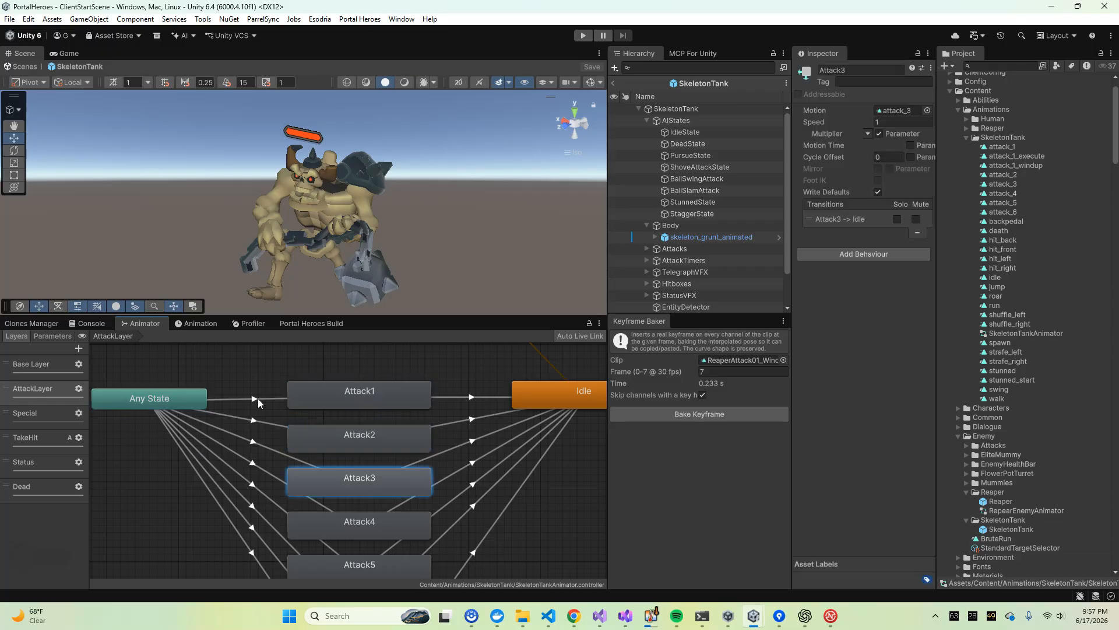
# Check the condition of the AnyState -> Attack1 transition against the animator's parameter list
pyautogui.click(257, 397)
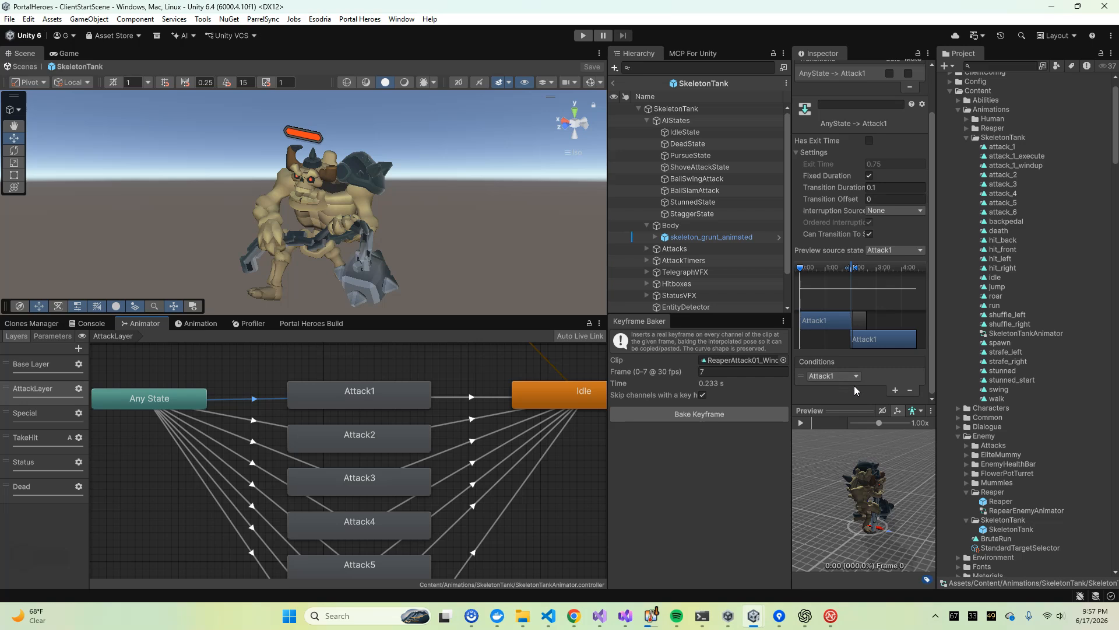
pyautogui.click(52, 336)
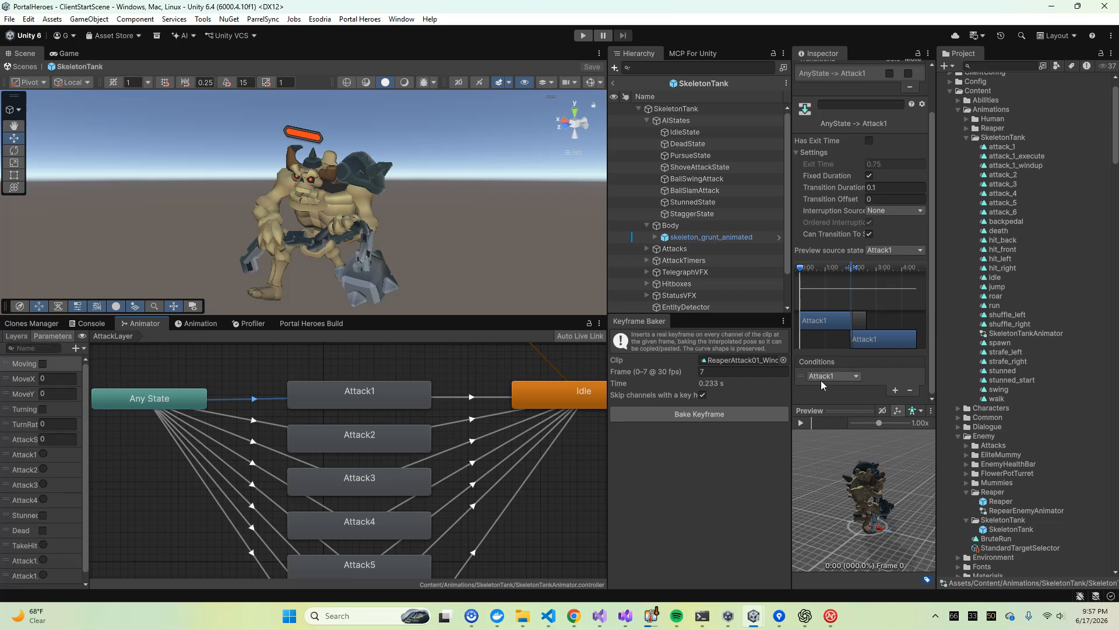
pyautogui.scroll(-2, 234, 373)
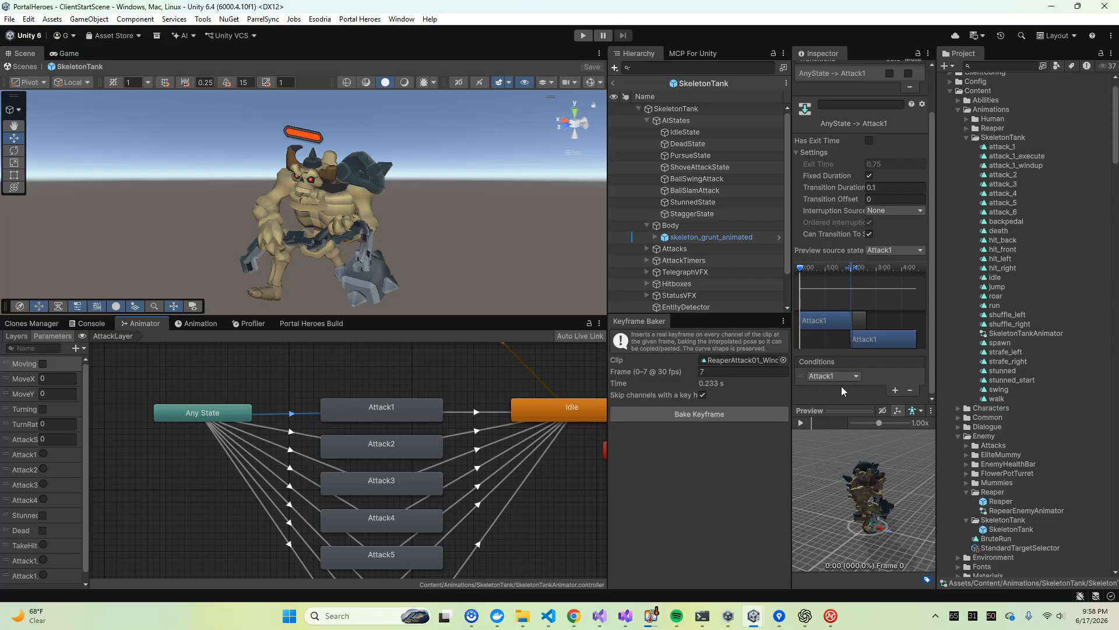
# Set the preview source state of the AnyState -> Attack1 transition to Idle
pyautogui.click(200, 382)
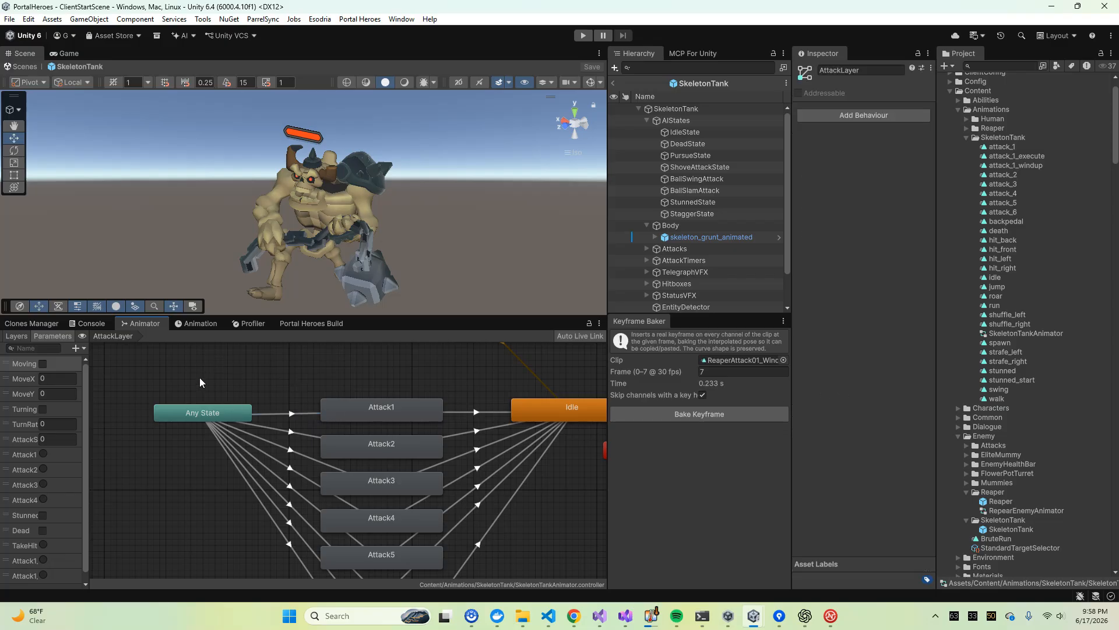
pyautogui.scroll(-3, 249, 413)
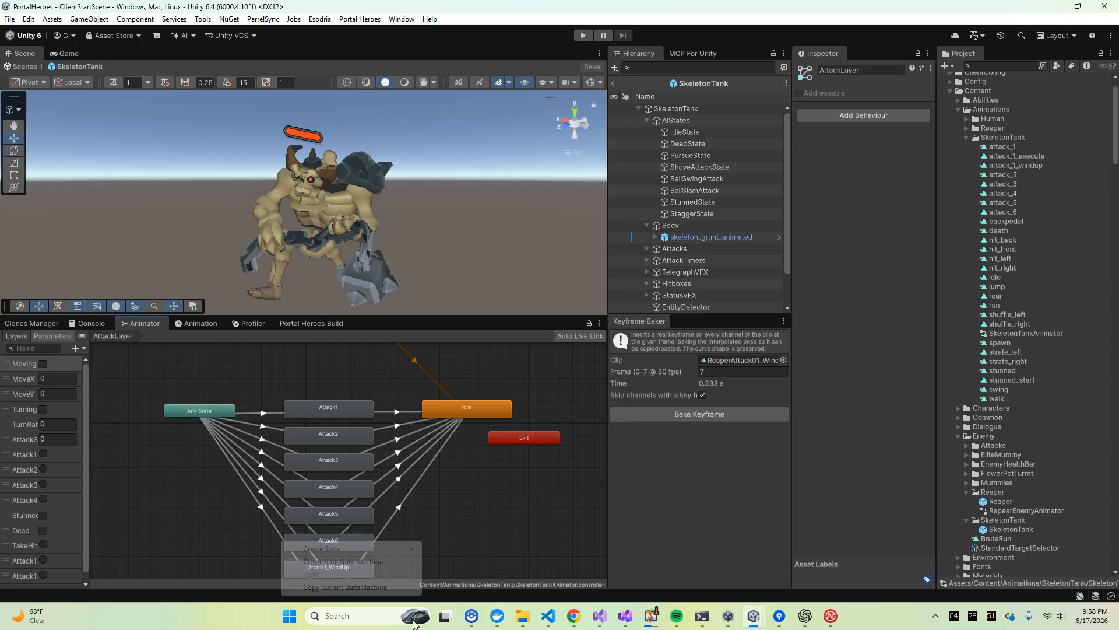
pyautogui.click(225, 409)
pyautogui.click(256, 402)
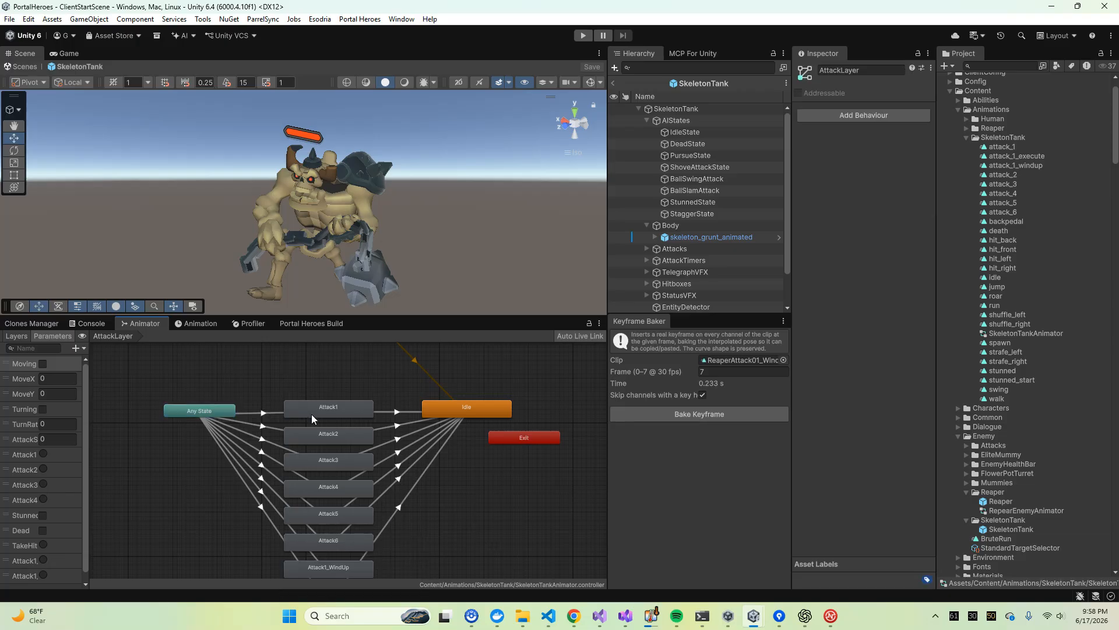
pyautogui.click(261, 415)
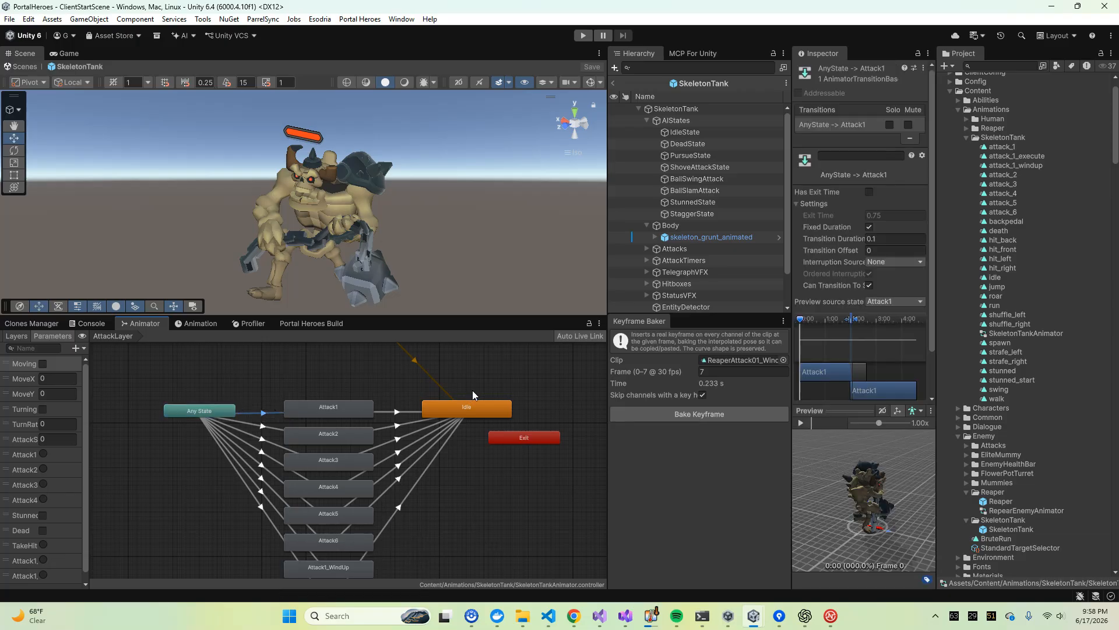
pyautogui.scroll(-1, 859, 234)
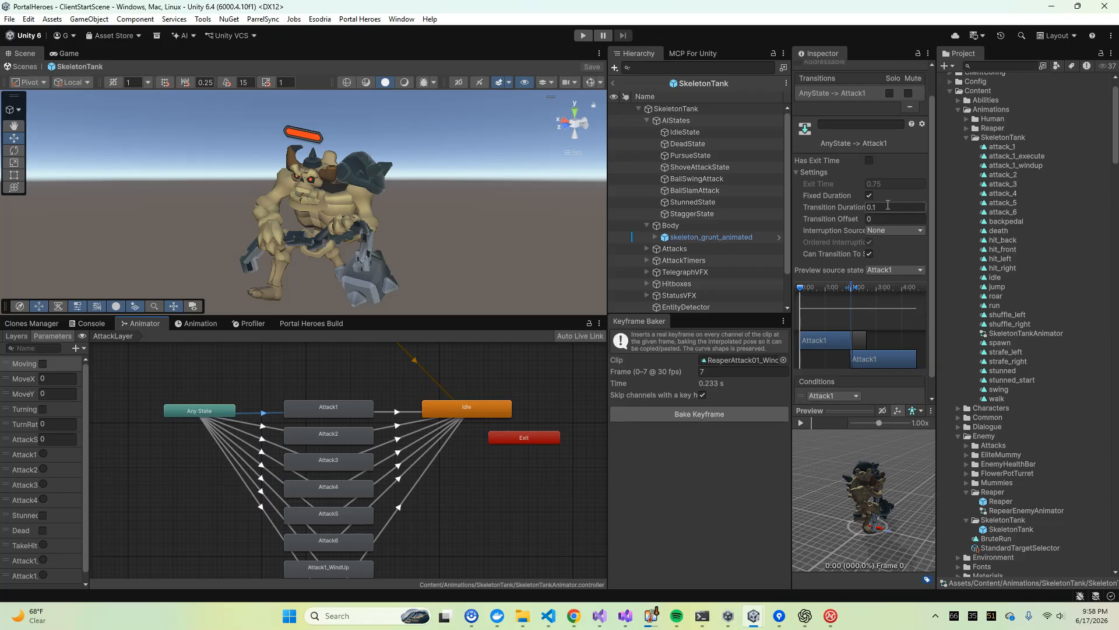
pyautogui.click(885, 272)
pyautogui.click(892, 304)
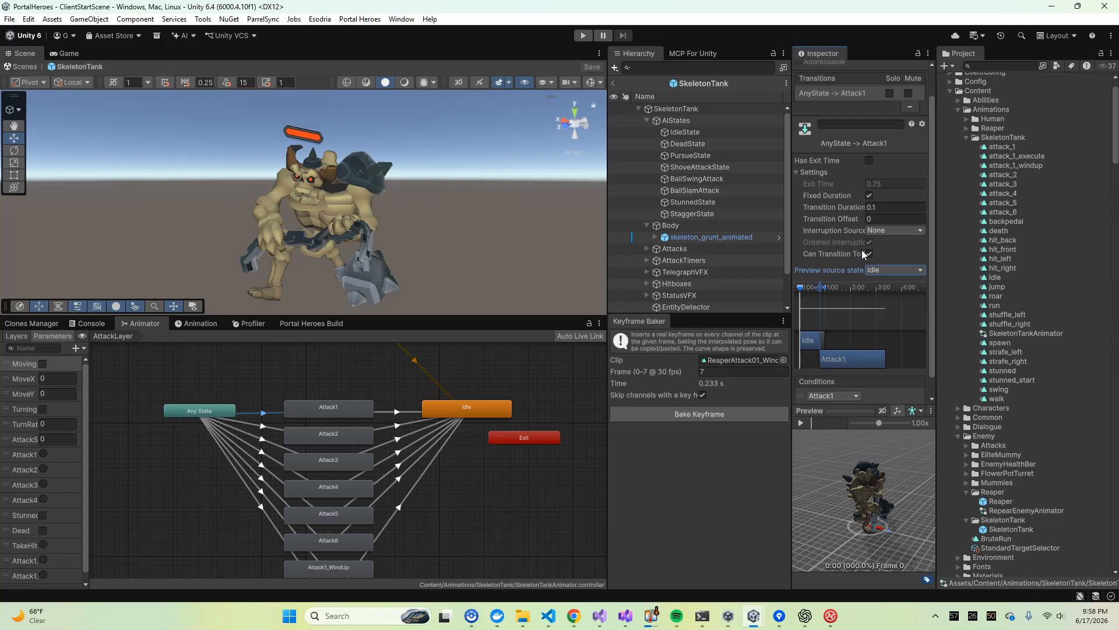
# Enlarge the animation preview and scrub through the blend from Idle into Attack1
pyautogui.moveTo(850, 407); pyautogui.dragTo(850, 481)
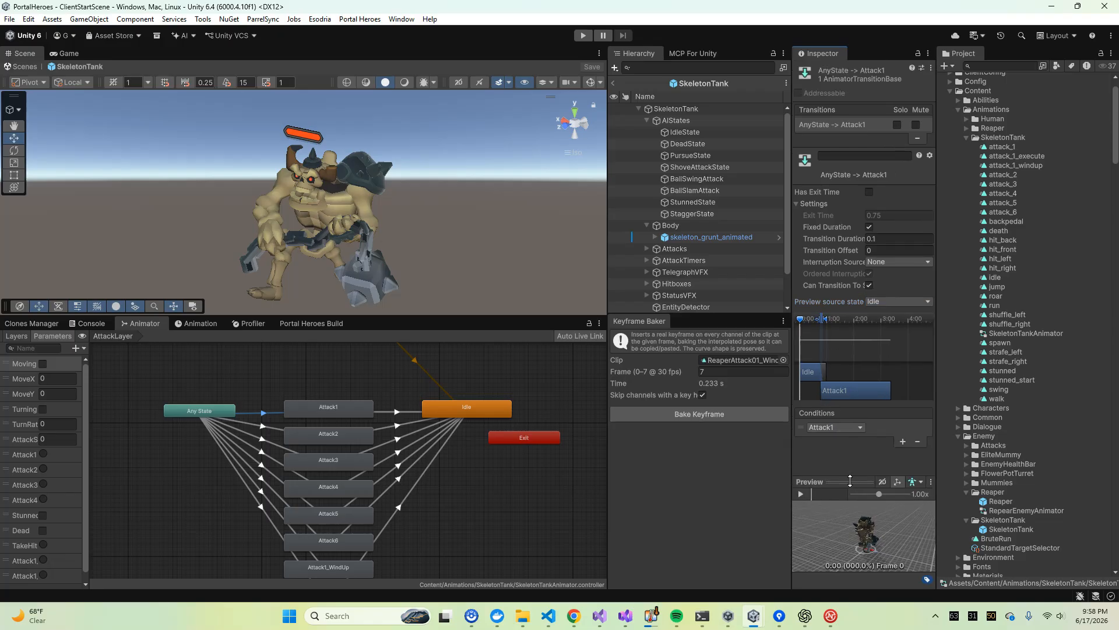
pyautogui.moveTo(800, 319); pyautogui.dragTo(807, 321)
pyautogui.moveTo(840, 477); pyautogui.dragTo(654, 239)
pyautogui.moveTo(682, 166); pyautogui.dragTo(839, 195)
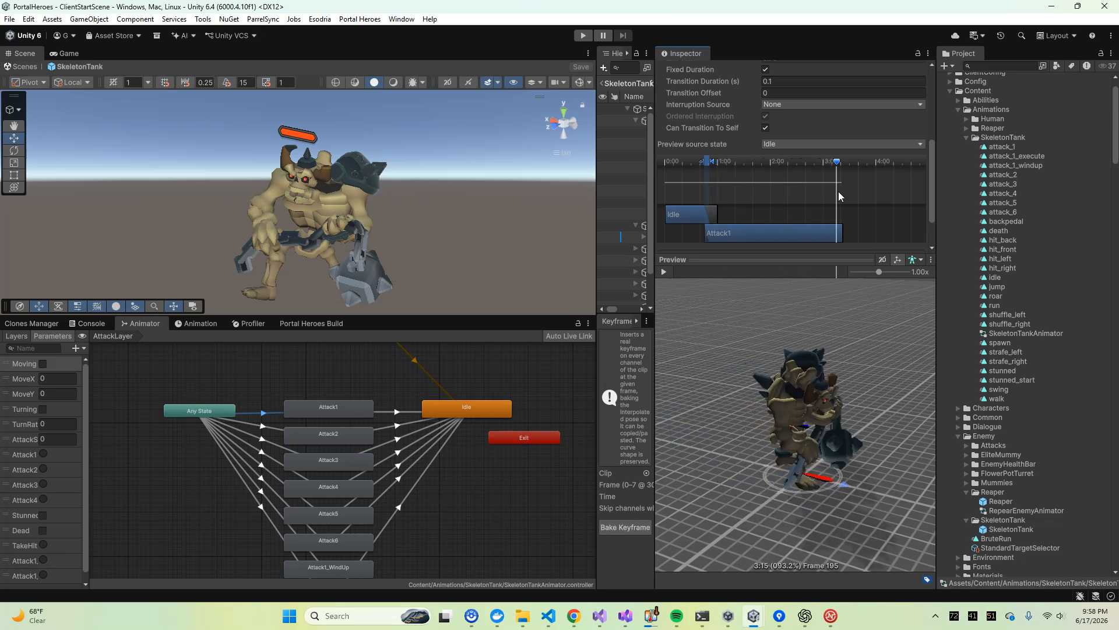
# Inspect the Attack1 -> Idle transition's exit time settings and the motion of the Idle state it leads to
pyautogui.click(388, 411)
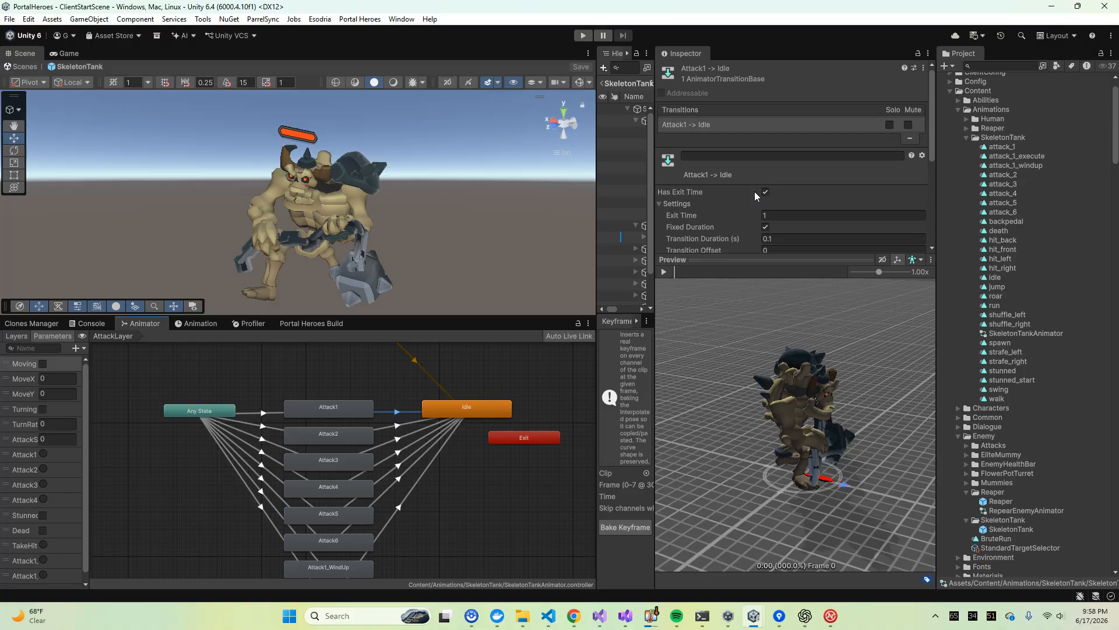
pyautogui.click(488, 409)
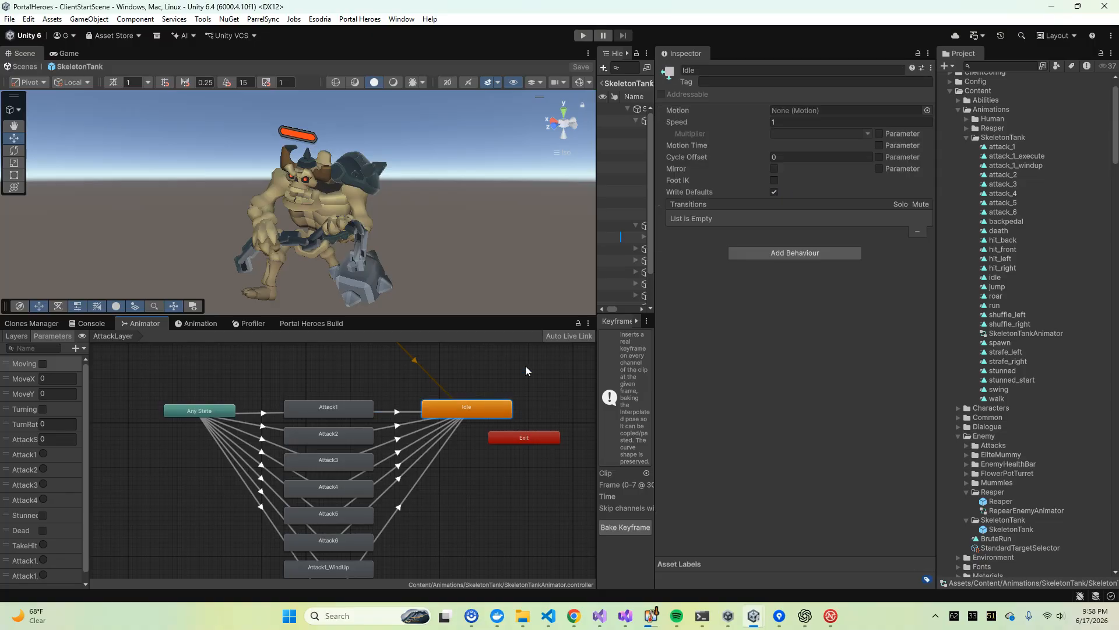
pyautogui.click(404, 413)
# Move the Attack1_WindUp state out of the attack column to a spot below Any State, isolating its transition line
pyautogui.moveTo(351, 432); pyautogui.dragTo(362, 387, button='middle')
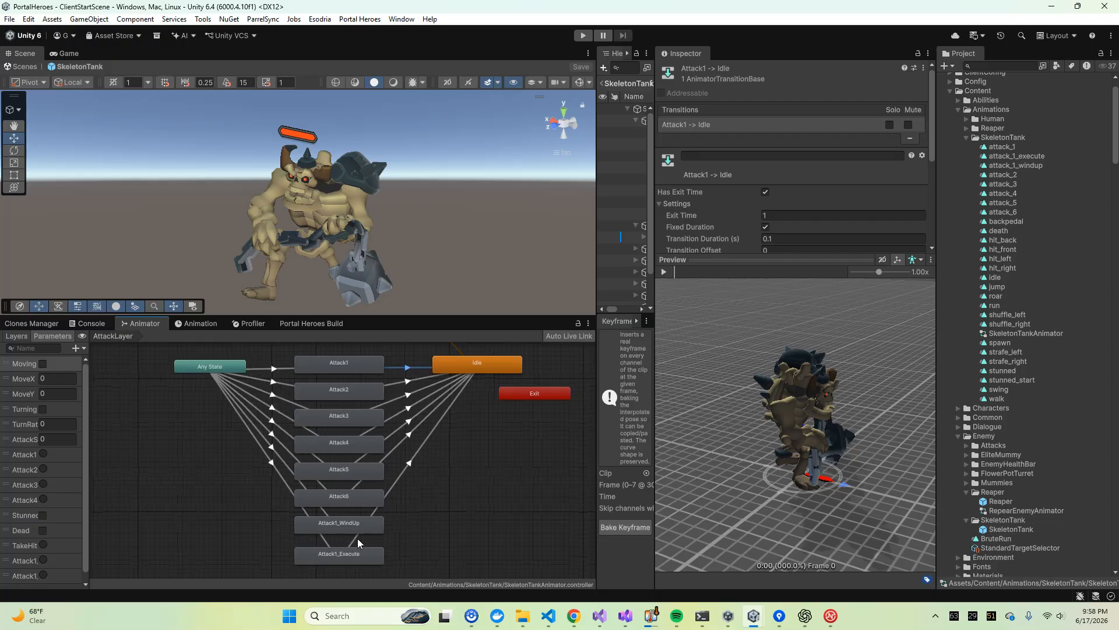
pyautogui.moveTo(334, 527); pyautogui.dragTo(217, 515)
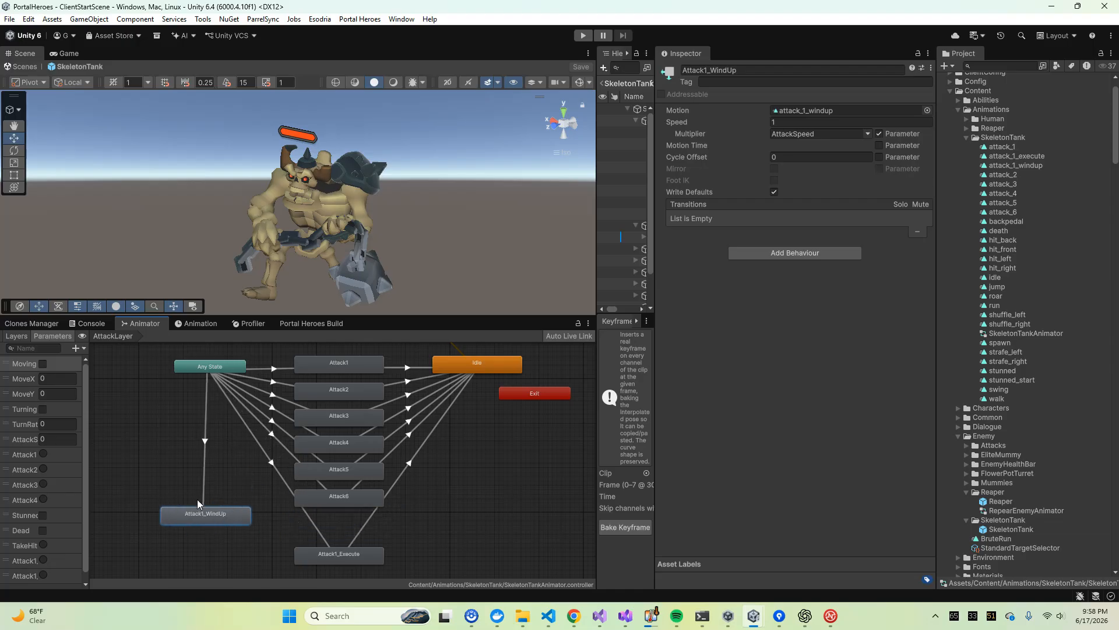
pyautogui.moveTo(209, 517); pyautogui.dragTo(342, 524)
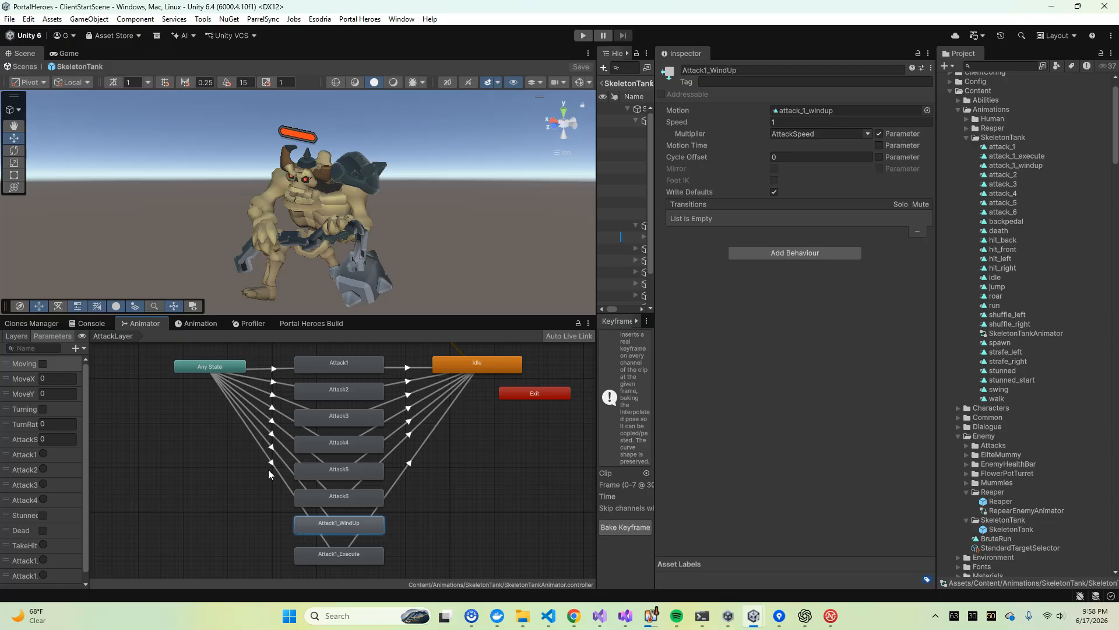
pyautogui.moveTo(349, 520); pyautogui.dragTo(220, 469)
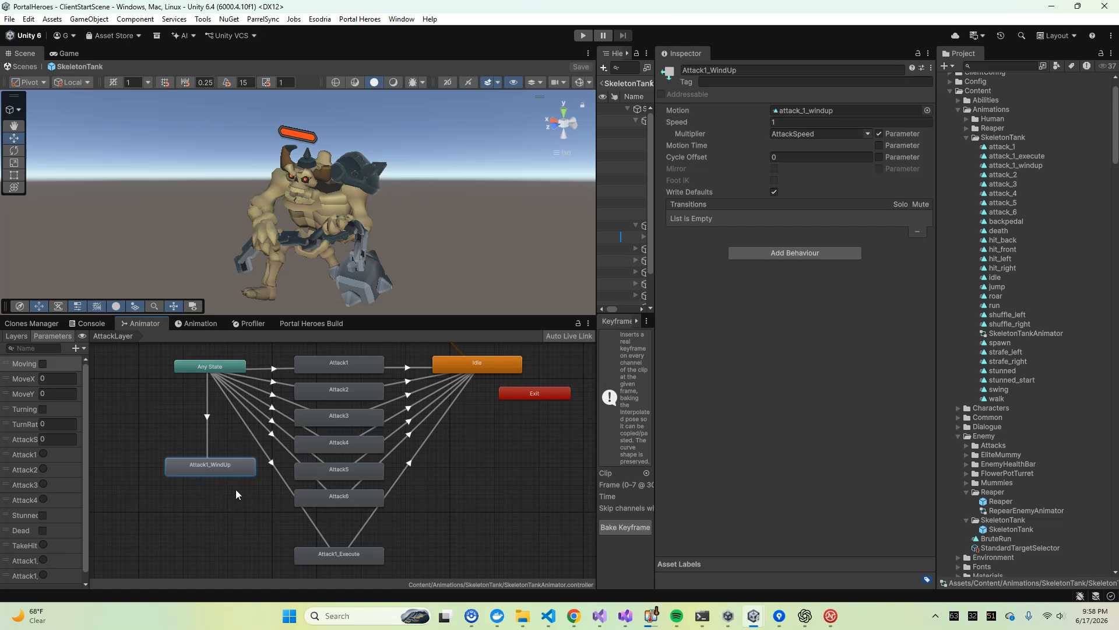
pyautogui.moveTo(214, 475); pyautogui.dragTo(211, 498)
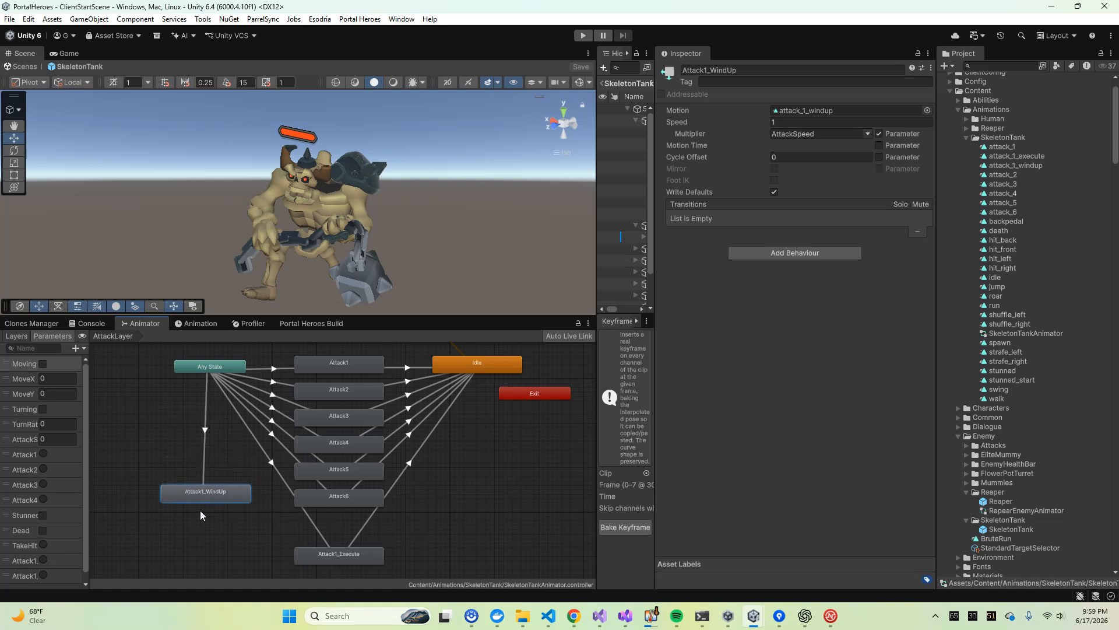
# Examine the AnyState -> Attack1_Execute transition settings and return Attack1_WindUp to the attack column above Attack1_Execute
pyautogui.click(273, 460)
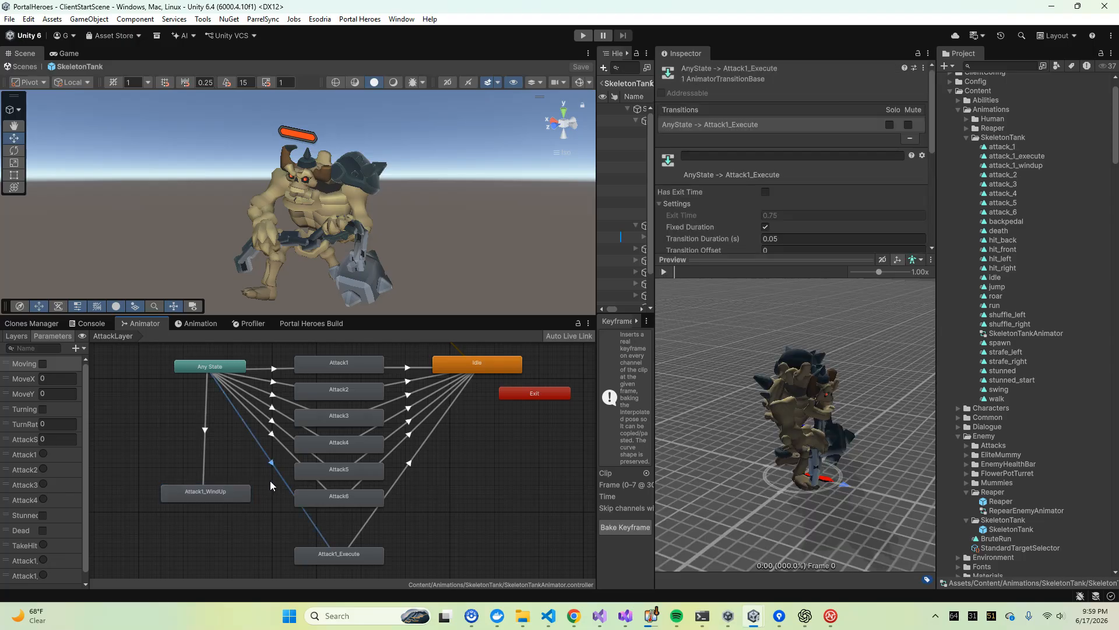
pyautogui.scroll(-5, 755, 174)
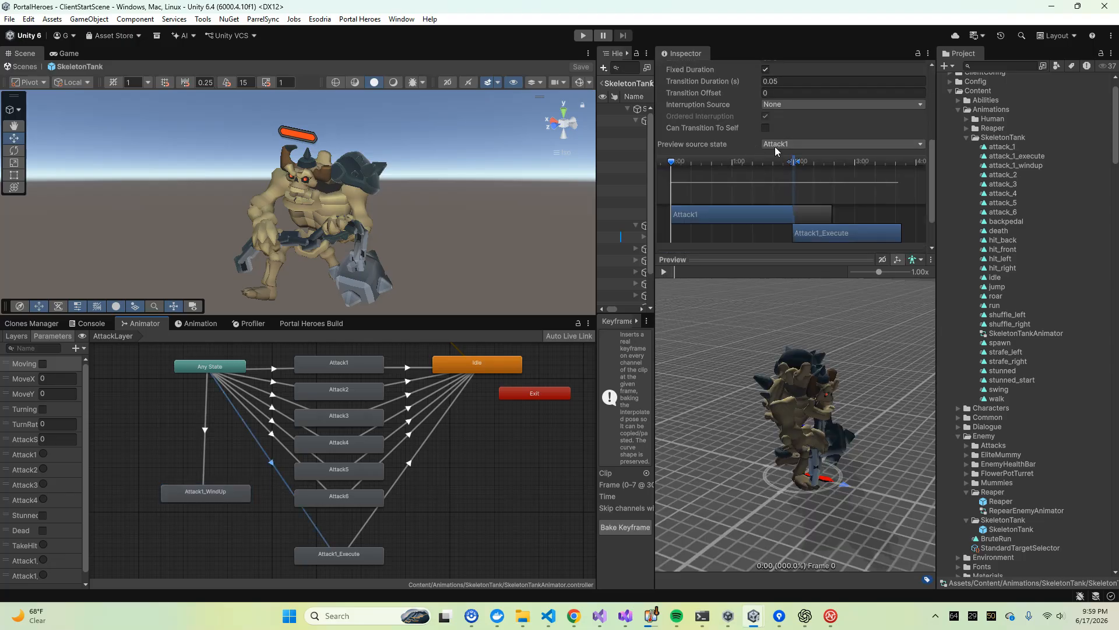
pyautogui.moveTo(220, 494); pyautogui.dragTo(356, 529)
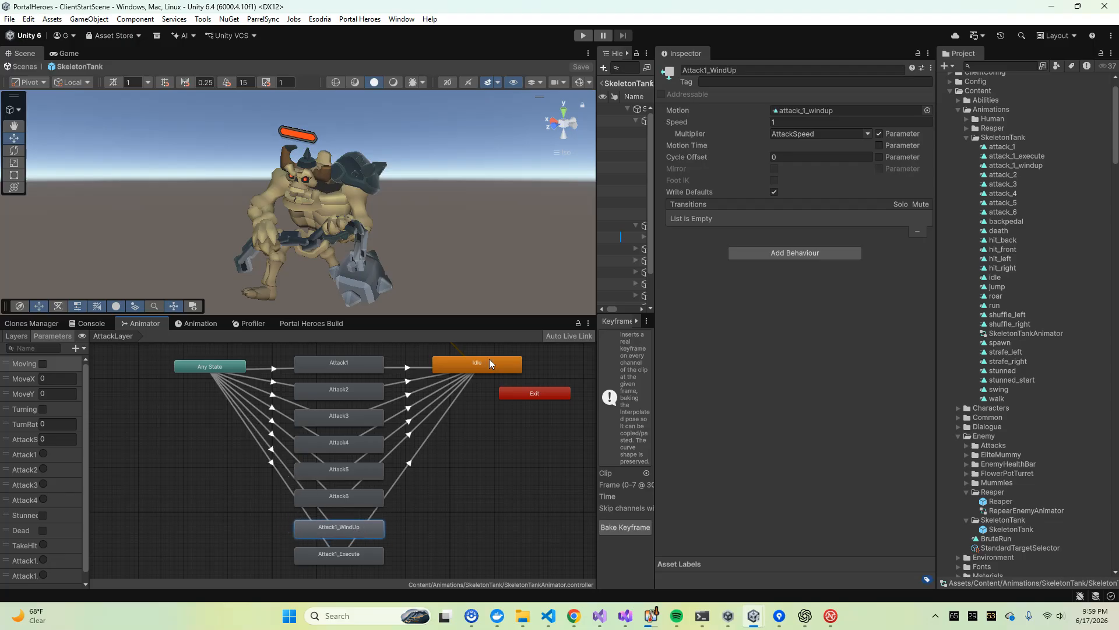
# Move Attack1_WindUp out beside Attack1_Execute and try to make a transition from it to Attack1_Execute
pyautogui.moveTo(357, 532); pyautogui.dragTo(243, 536)
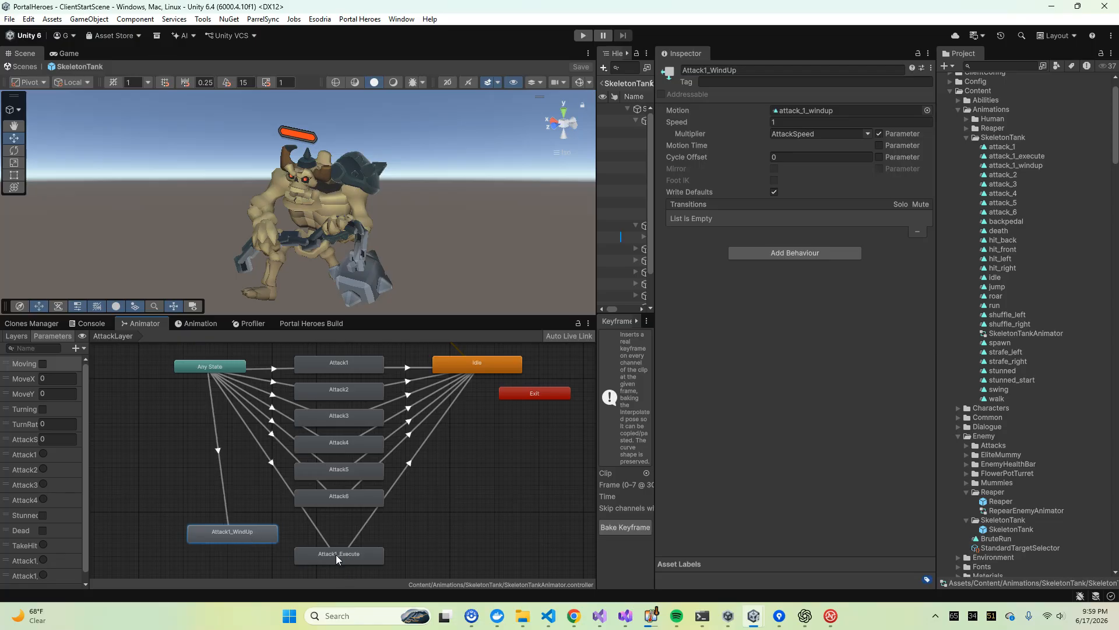
pyautogui.rightClick(256, 533)
pyautogui.click(279, 579)
pyautogui.rightClick(253, 530)
pyautogui.click(325, 554)
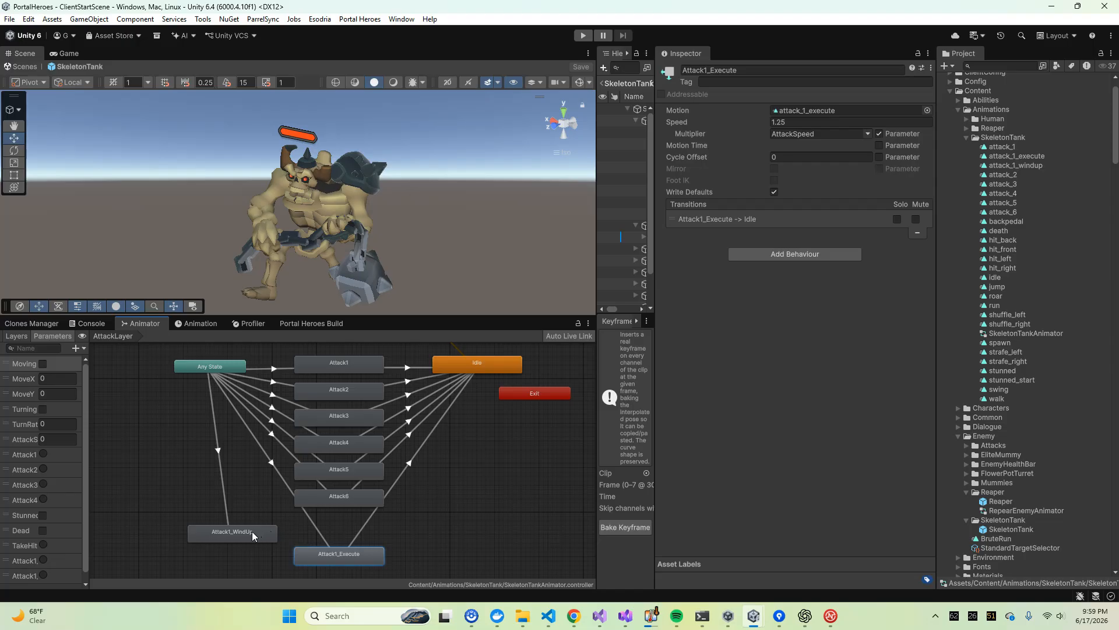
# Put the Attack1_WindUp state back in the attack column between Attack6 and Attack1_Execute
pyautogui.click(259, 448)
pyautogui.moveTo(245, 532); pyautogui.dragTo(337, 550)
pyautogui.click(344, 552)
# Check the condition on the AnyState -> Attack1_Execute transition, shrinking the preview to show more of the settings
pyautogui.click(263, 458)
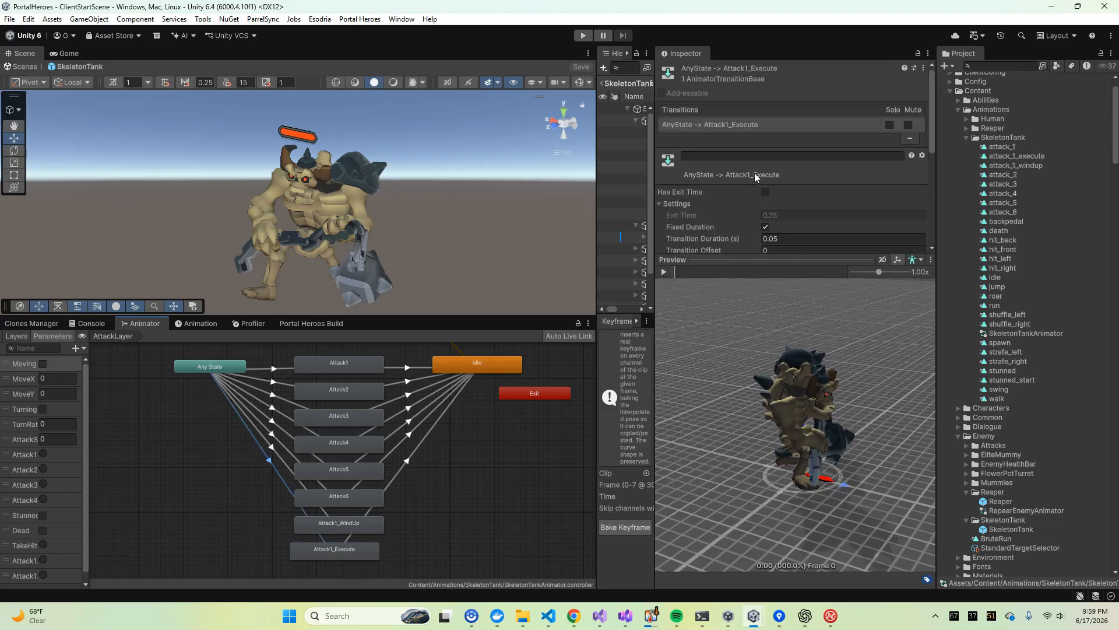
pyautogui.scroll(-5, 752, 192)
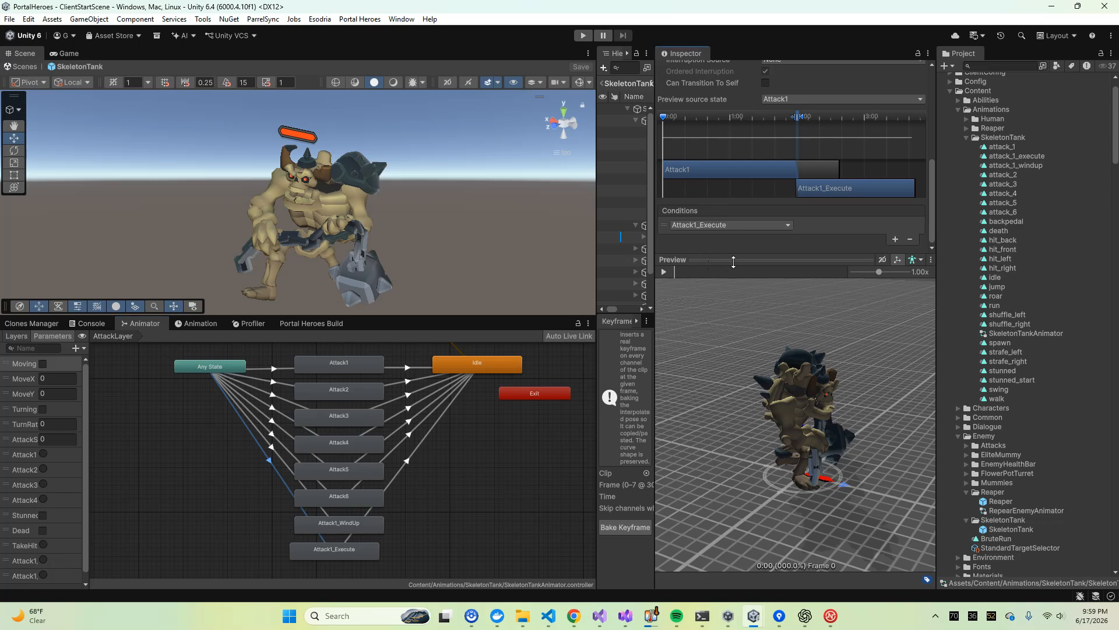
pyautogui.moveTo(734, 262); pyautogui.dragTo(734, 410)
# Move the Idle state down beside the middle of the attack column and inspect the Attack1_Execute -> Idle transition and Attack1_WindUp
pyautogui.moveTo(467, 365); pyautogui.dragTo(503, 440)
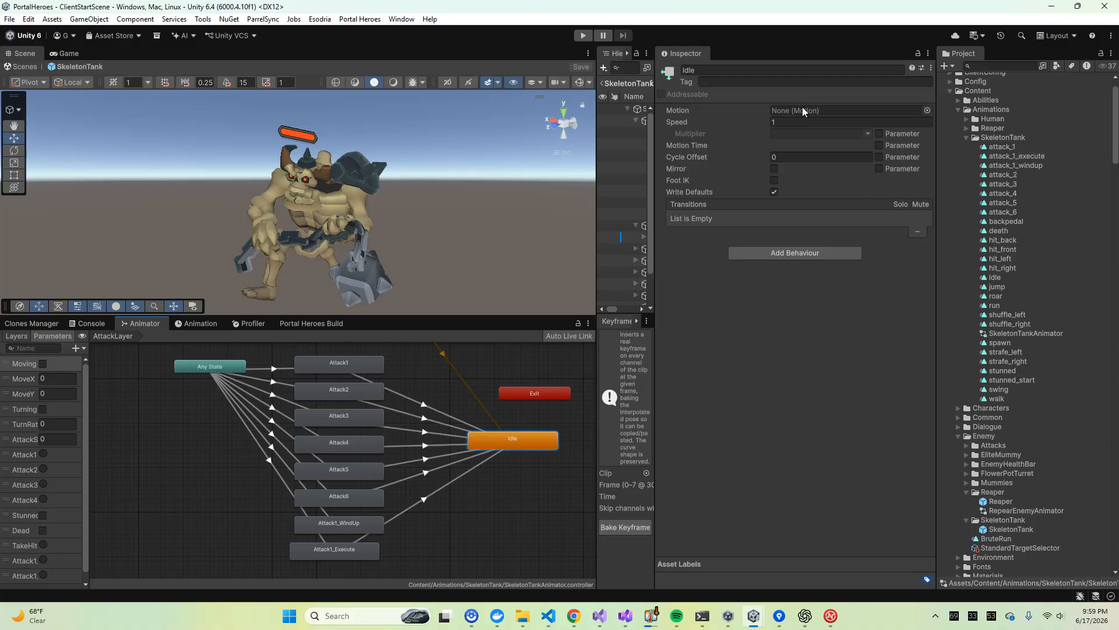
pyautogui.click(423, 500)
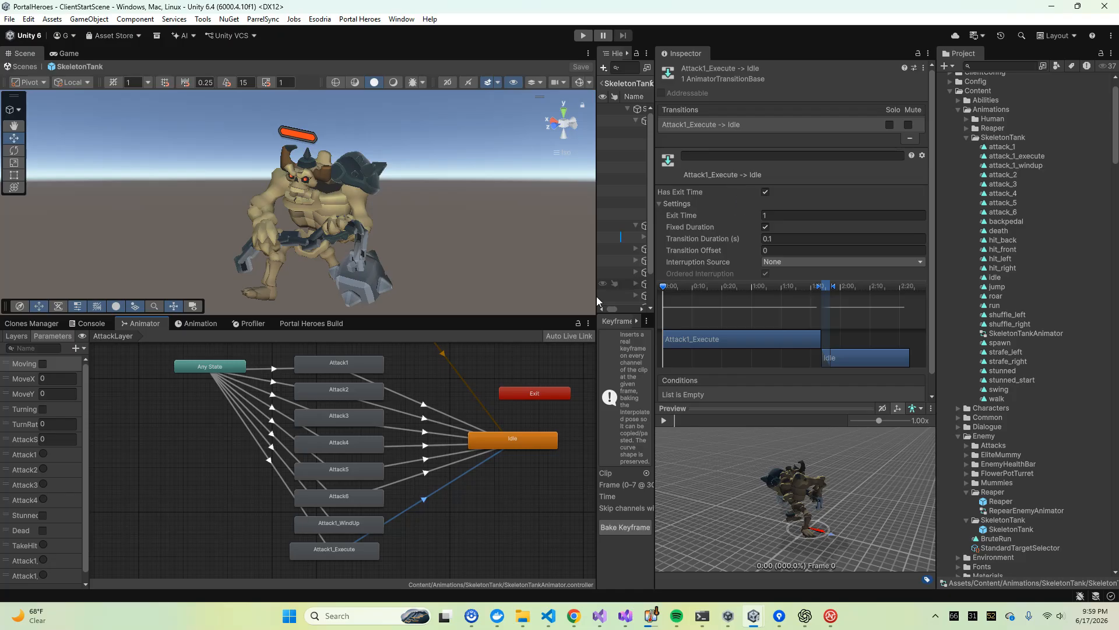
pyautogui.click(330, 523)
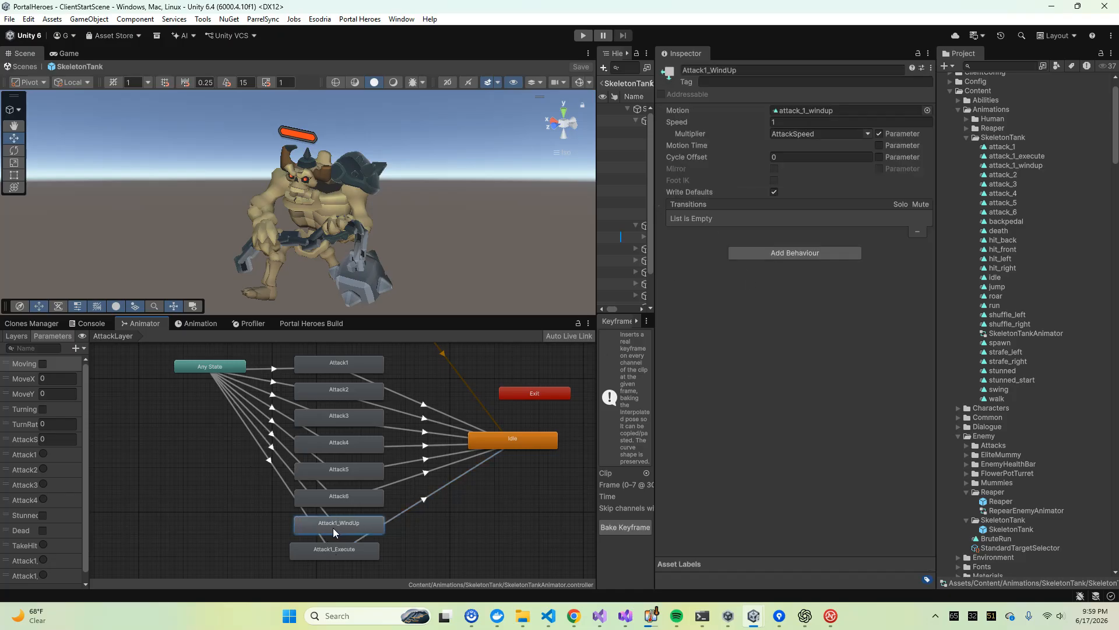
# Inspect the settings and conditions of the AnyState transitions to Attack1_WindUp and Attack1_Execute, and select the Attack1_WindUp state
pyautogui.click(284, 461)
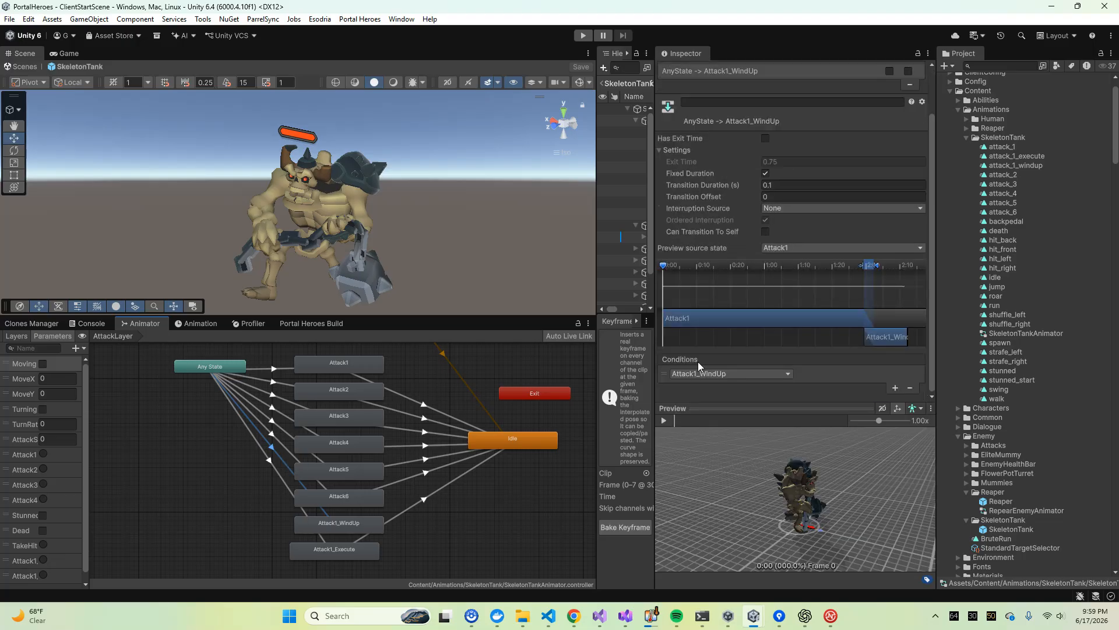
pyautogui.click(318, 539)
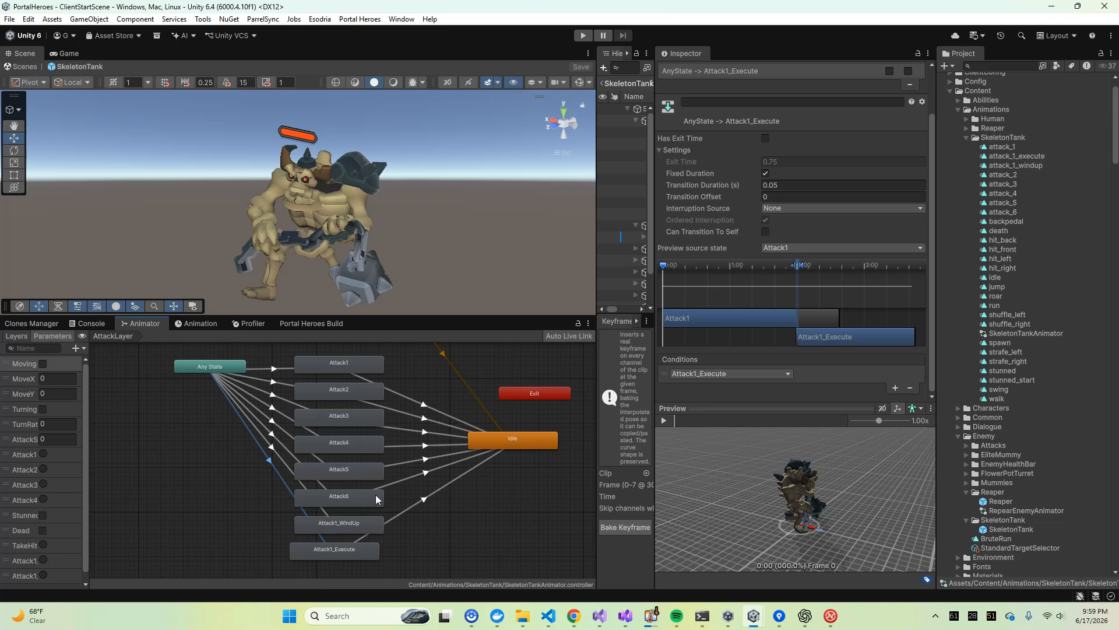
pyautogui.click(374, 525)
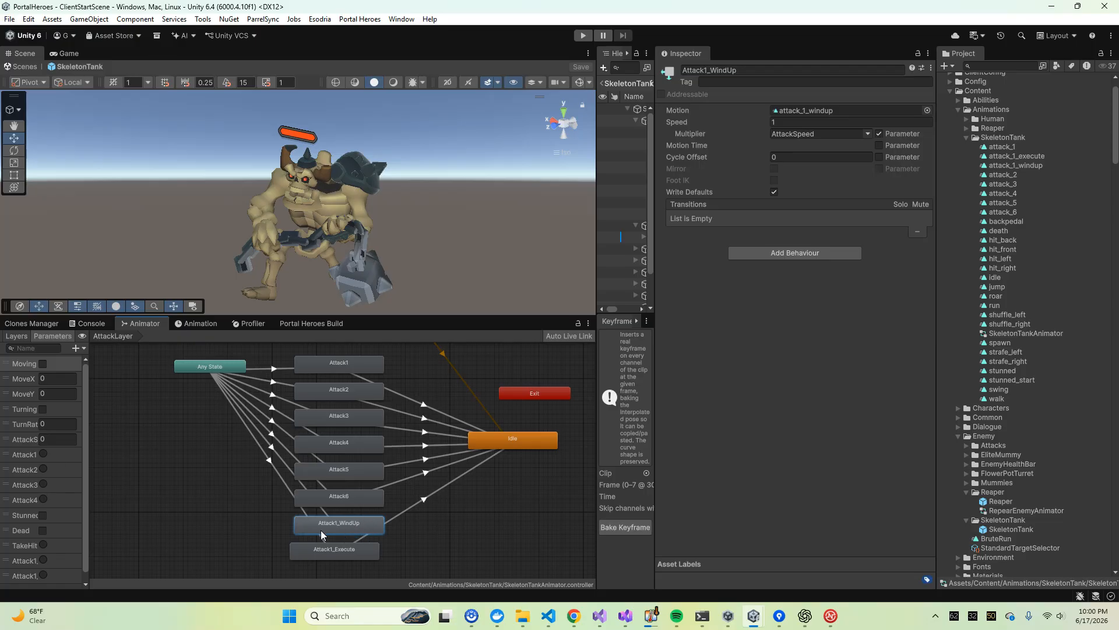
# Align the Attack1_Execute state under Attack1_WindUp in the attack column, and give the hierarchy more width
pyautogui.click(330, 552)
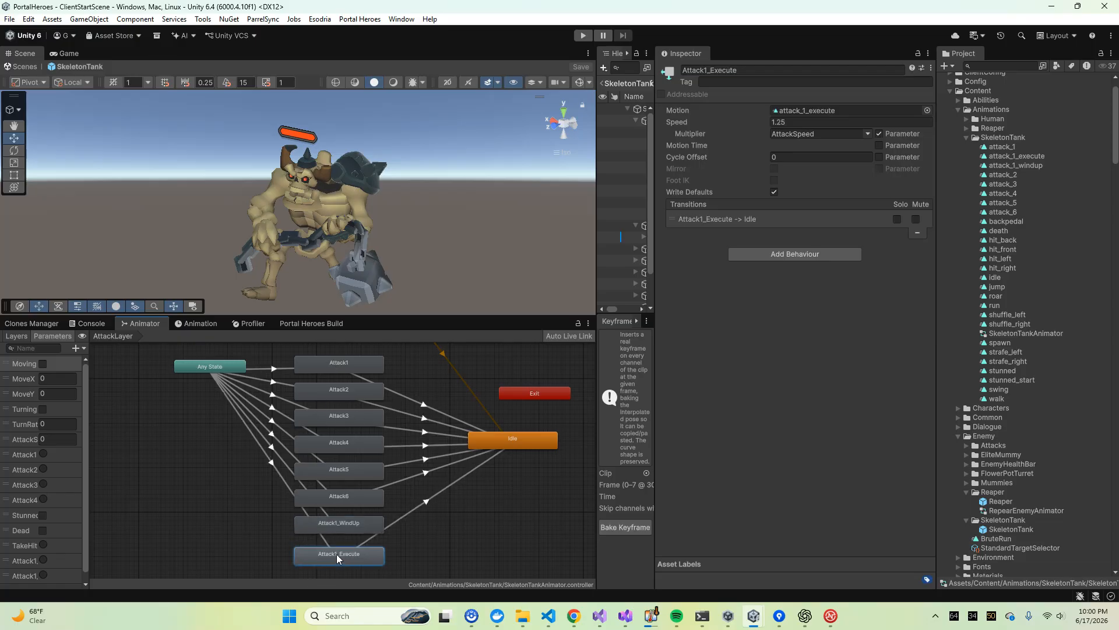
pyautogui.click(187, 431)
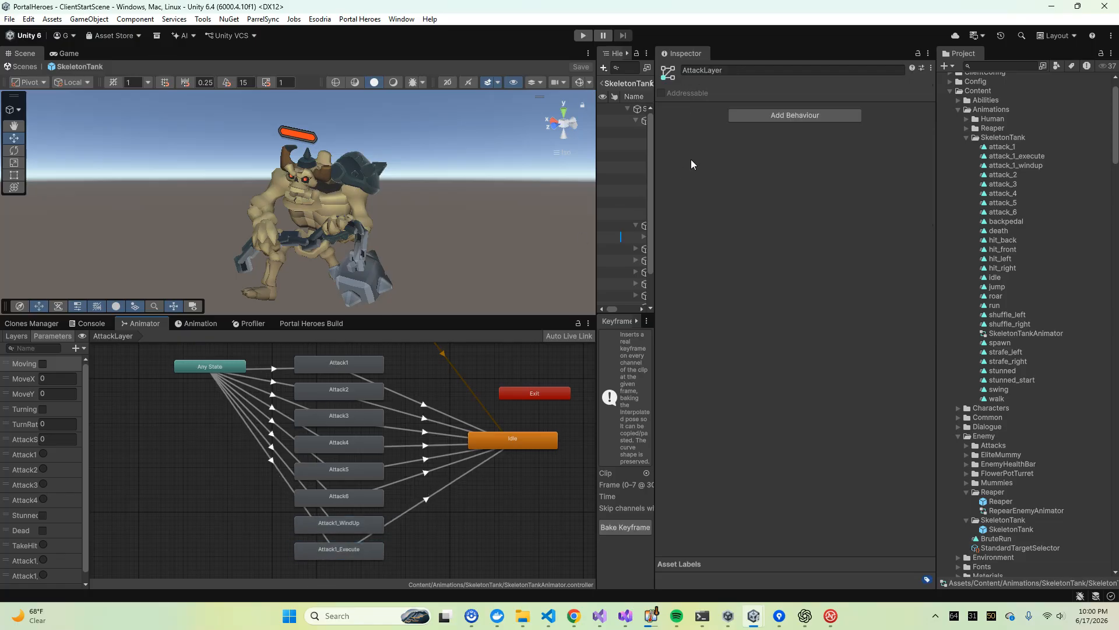
pyautogui.moveTo(654, 149); pyautogui.dragTo(765, 205)
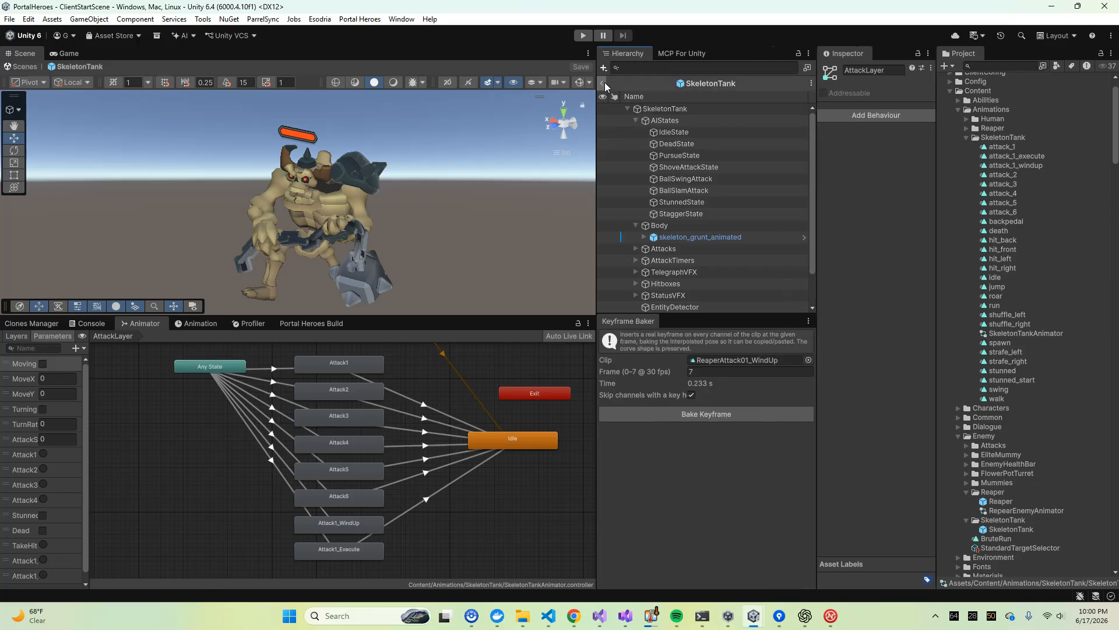
# Open the Dead layer and inspect its Idle -> Dead transition and Dead state, widening the inspector for the settings
pyautogui.click(19, 336)
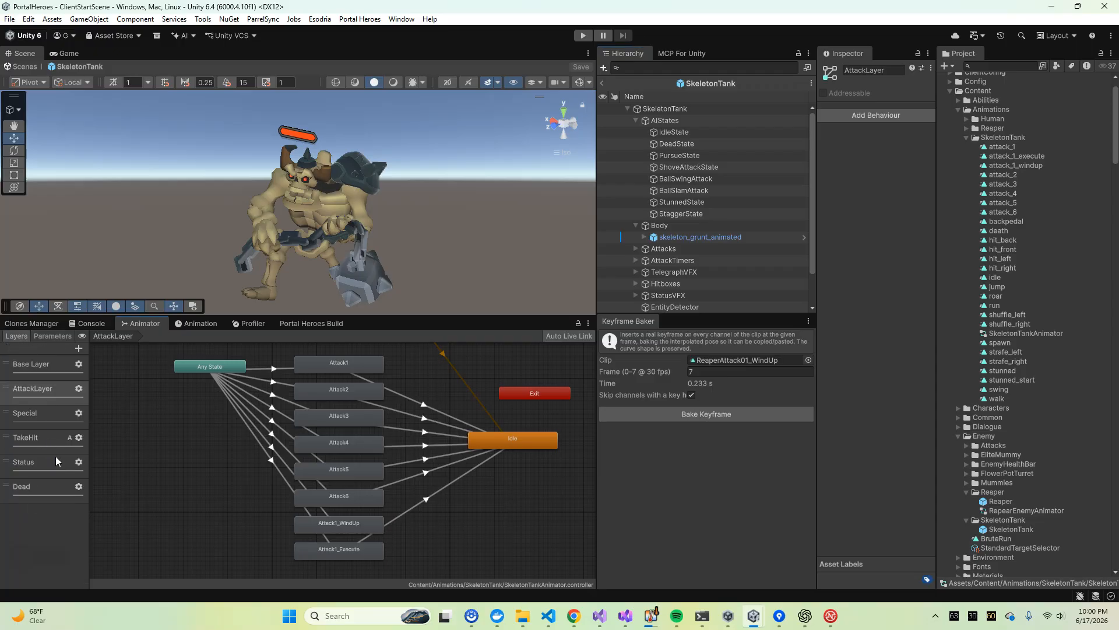
pyautogui.click(35, 486)
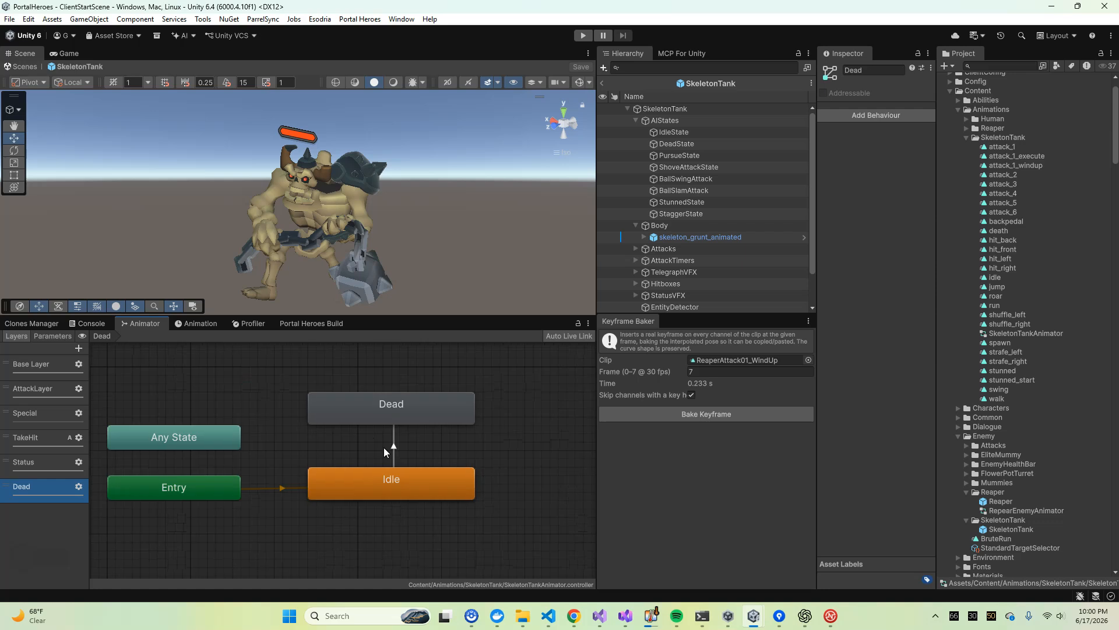
pyautogui.click(394, 437)
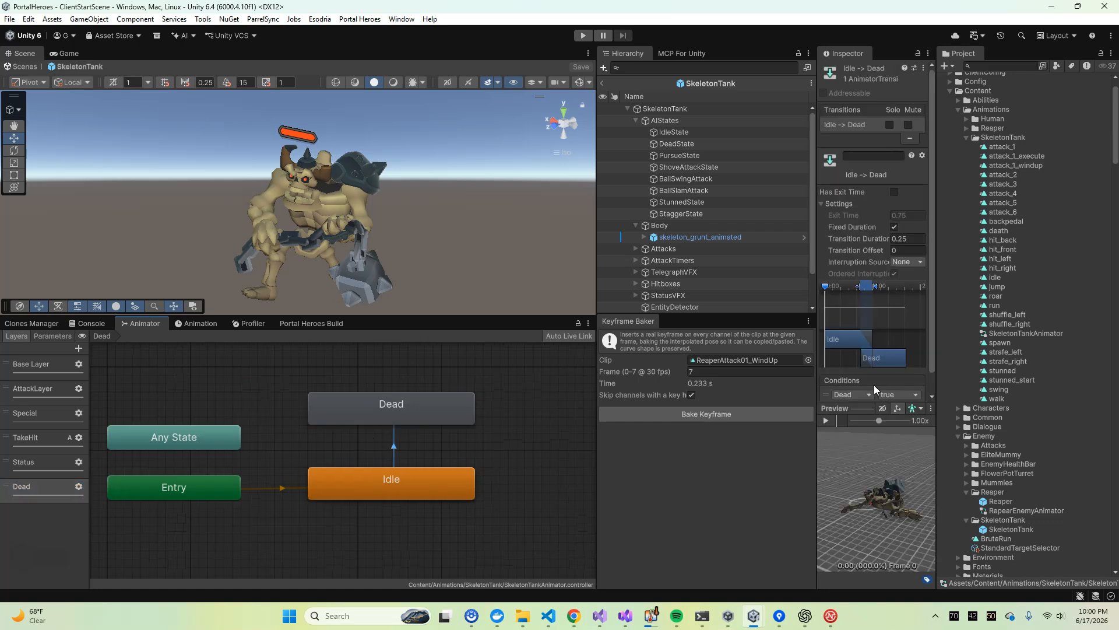
pyautogui.scroll(-1, 890, 370)
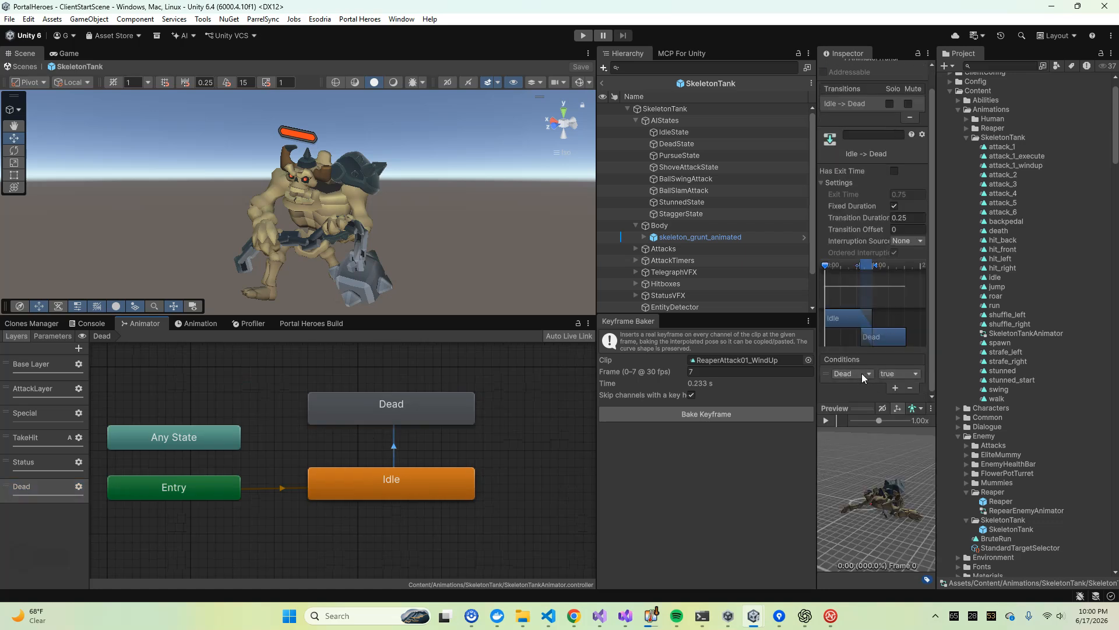
pyautogui.click(333, 414)
pyautogui.moveTo(817, 279); pyautogui.dragTo(704, 281)
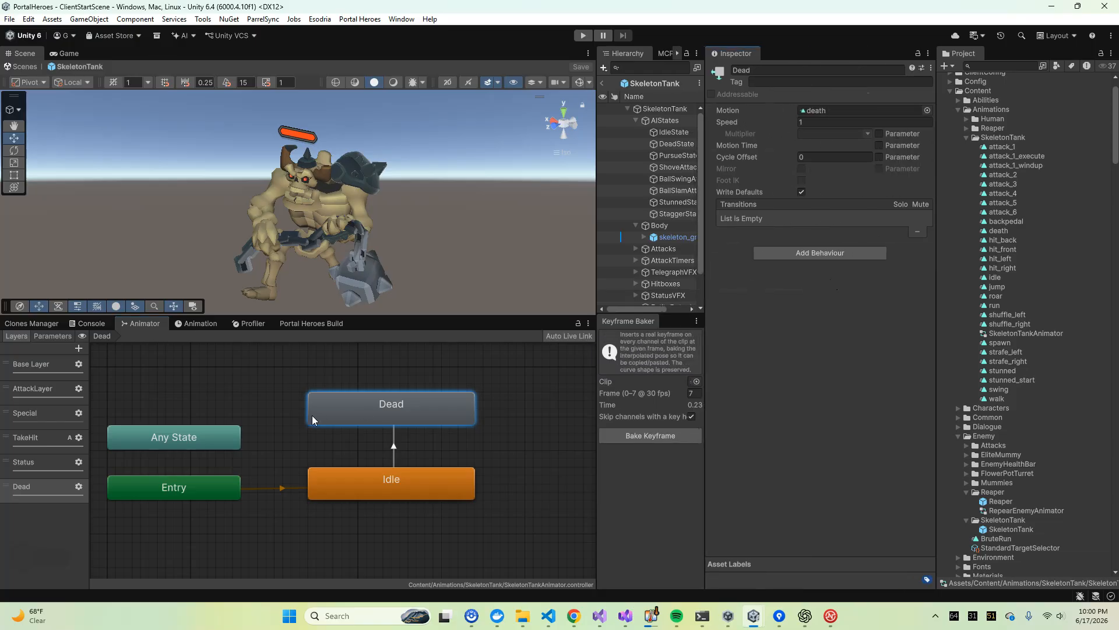
# Make a transition from the Dead state back to Idle in the Dead layer
pyautogui.rightClick(412, 408)
pyautogui.click(431, 415)
pyautogui.click(417, 496)
# Add a condition to the Dead -> Idle transition that requires the Dead parameter to be false
pyautogui.click(388, 445)
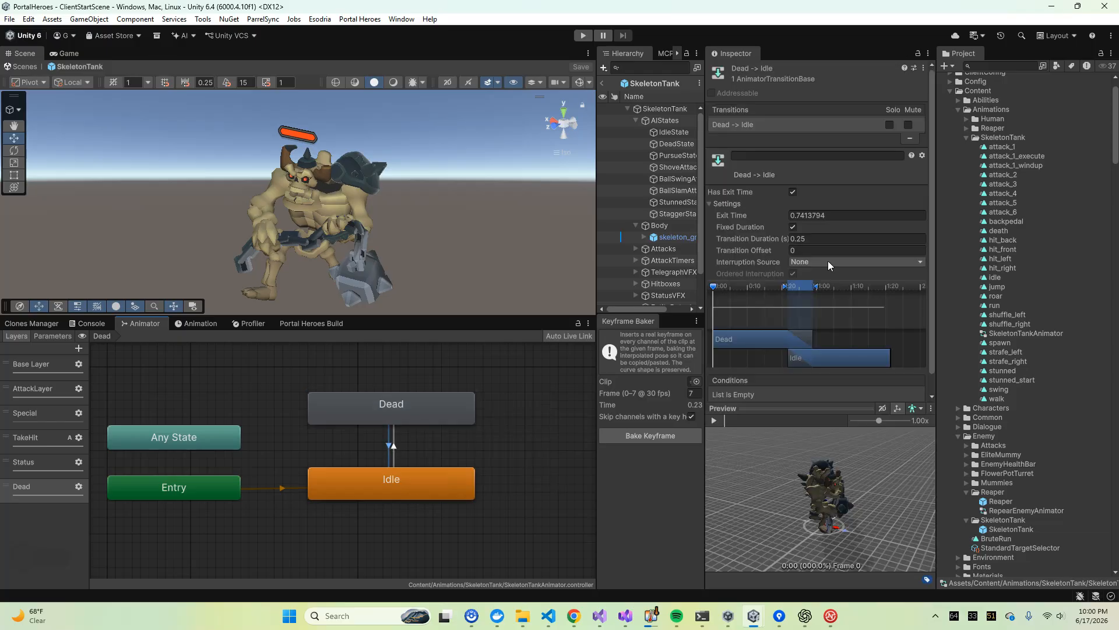
pyautogui.scroll(-1, 804, 261)
pyautogui.click(895, 388)
pyautogui.click(781, 374)
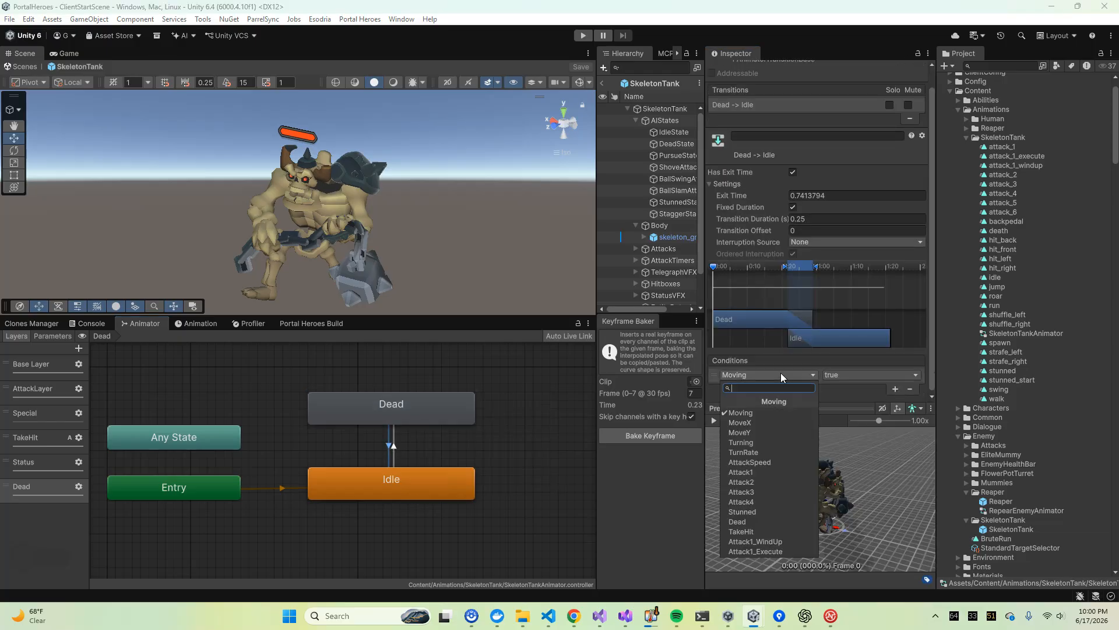
pyautogui.click(749, 522)
pyautogui.click(871, 374)
pyautogui.click(845, 401)
# Turn off Has Exit Time on the Dead -> Idle transition and set its transition duration to 0.1 s
pyautogui.click(793, 172)
pyautogui.click(818, 219)
pyautogui.write('0')
# Move the Dead state up and to the right of Idle to free space in the graph
pyautogui.moveTo(410, 415)
pyautogui.mouseDown()
pyautogui.moveTo(395, 396)
pyautogui.moveTo(392, 414)
pyautogui.mouseUp()
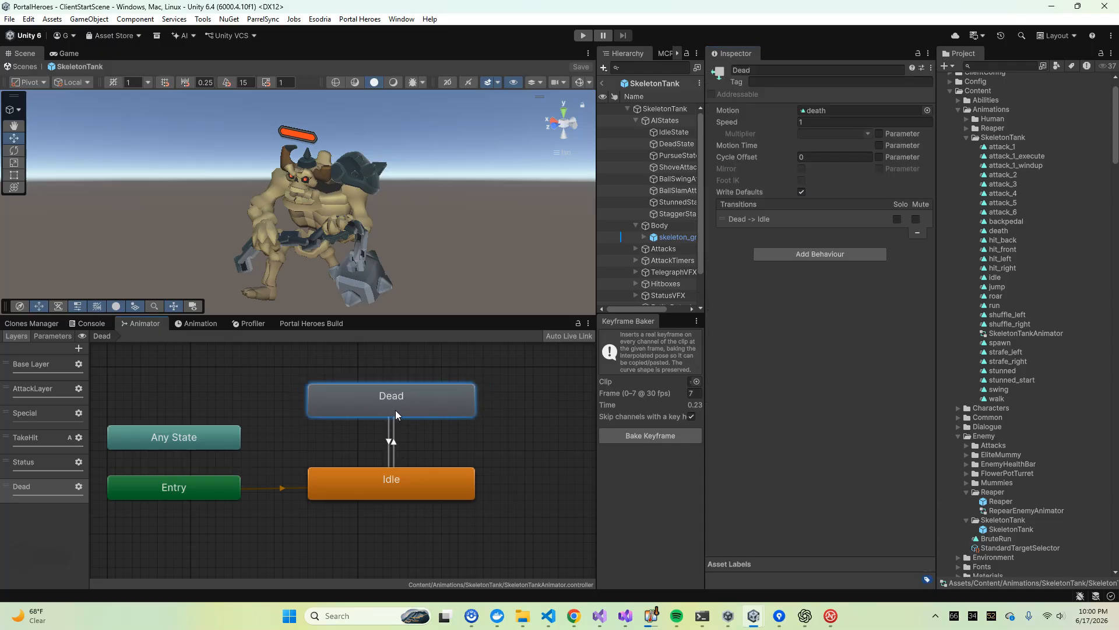
pyautogui.click(475, 434)
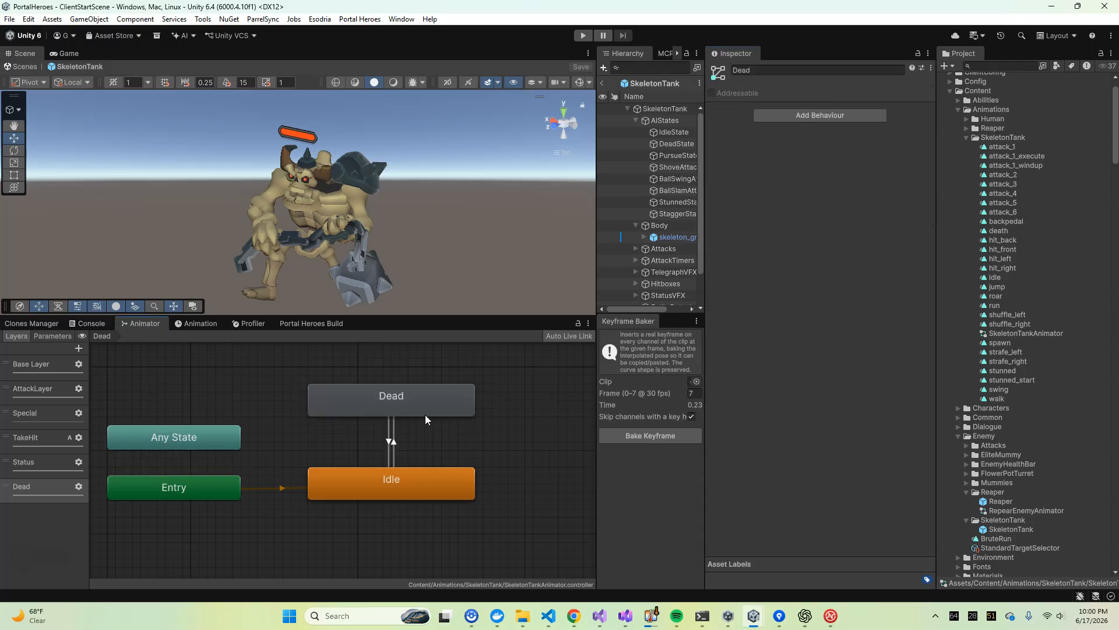
pyautogui.click(401, 399)
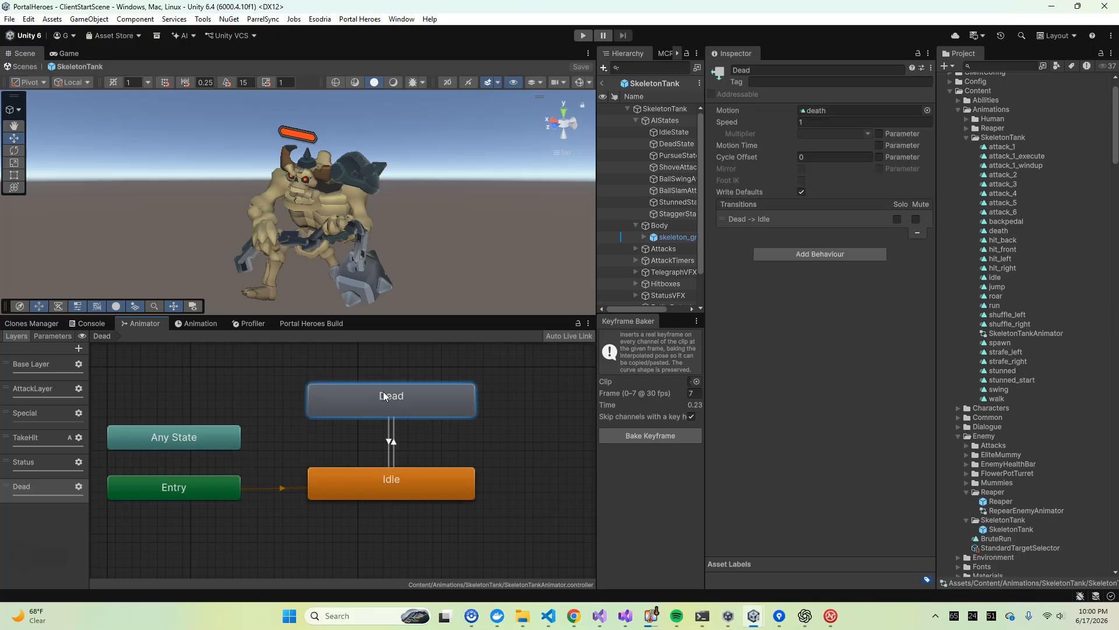
pyautogui.moveTo(388, 411); pyautogui.dragTo(463, 402)
pyautogui.click(249, 376)
# Create an empty state named Revive and place it to the left of the Dead state
pyautogui.scroll(-3, 250, 372)
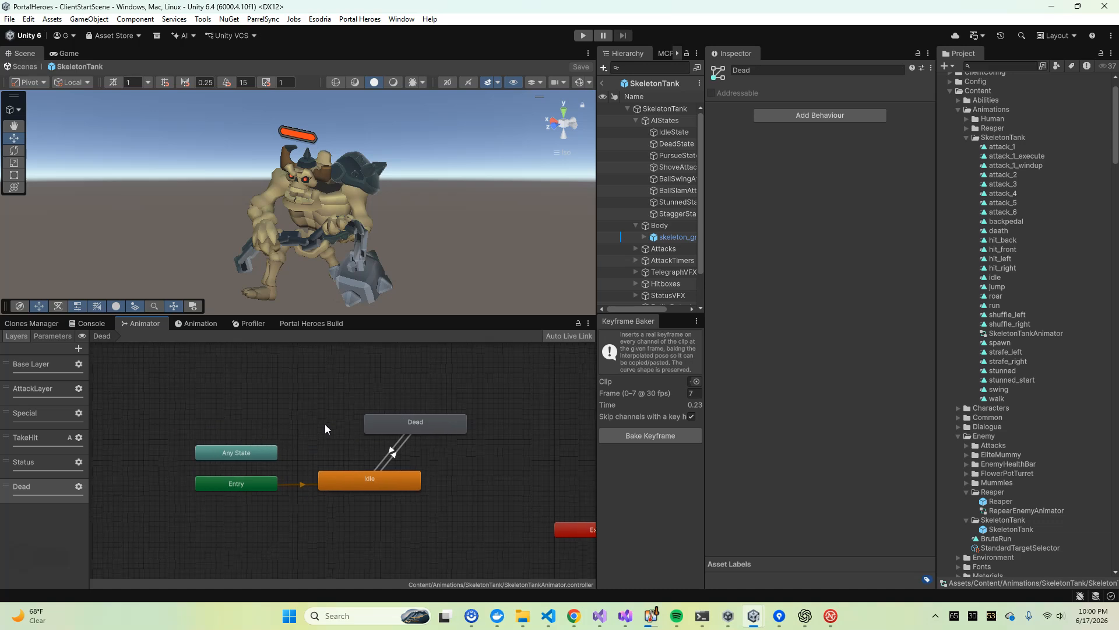
pyautogui.rightClick(308, 400)
pyautogui.moveTo(408, 405)
pyautogui.click(469, 405)
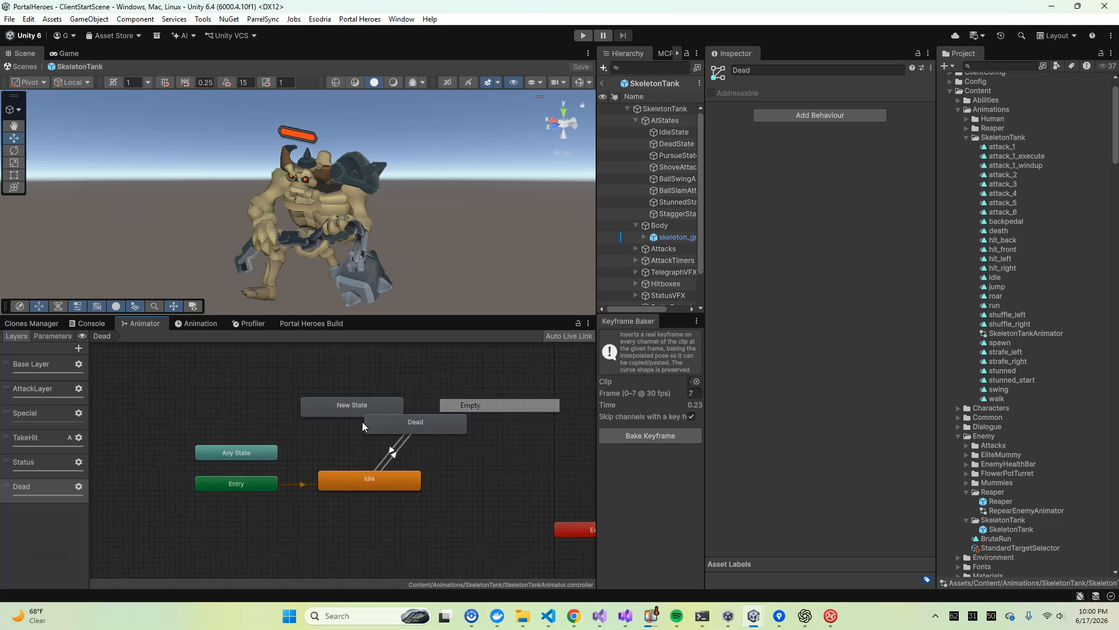
pyautogui.click(824, 67)
pyautogui.write('Revive')
pyautogui.press('Return')
pyautogui.moveTo(346, 416); pyautogui.dragTo(265, 411)
# Make a transition from Dead to Revive with the condition that the Dead parameter is false
pyautogui.rightClick(388, 418)
pyautogui.click(408, 422)
pyautogui.click(304, 401)
pyautogui.click(345, 412)
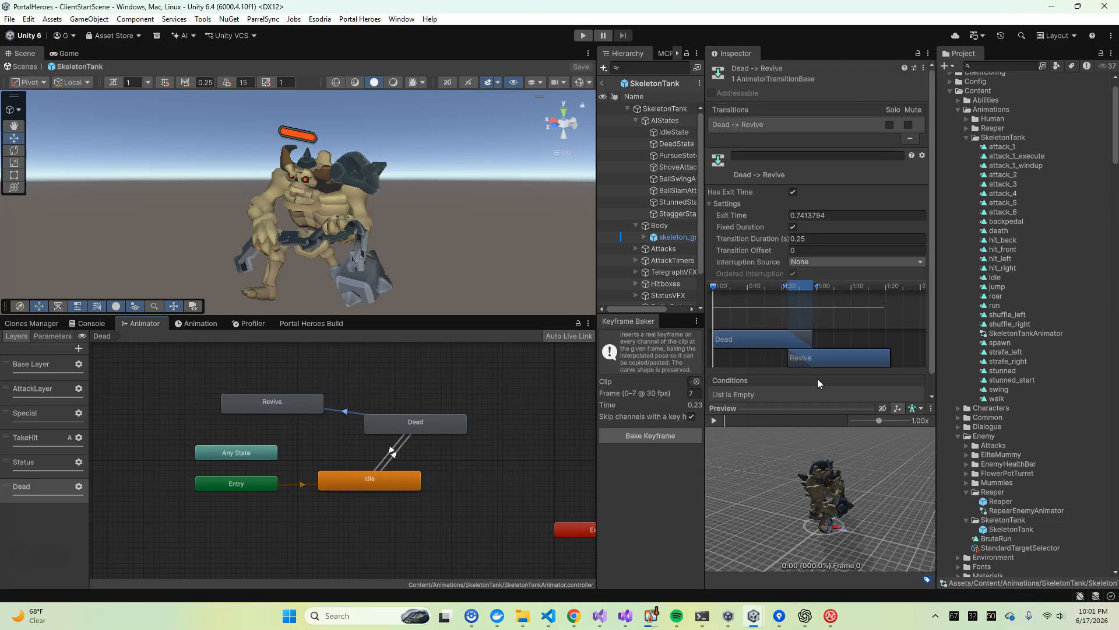
pyautogui.scroll(-1, 817, 379)
pyautogui.click(894, 389)
pyautogui.click(802, 379)
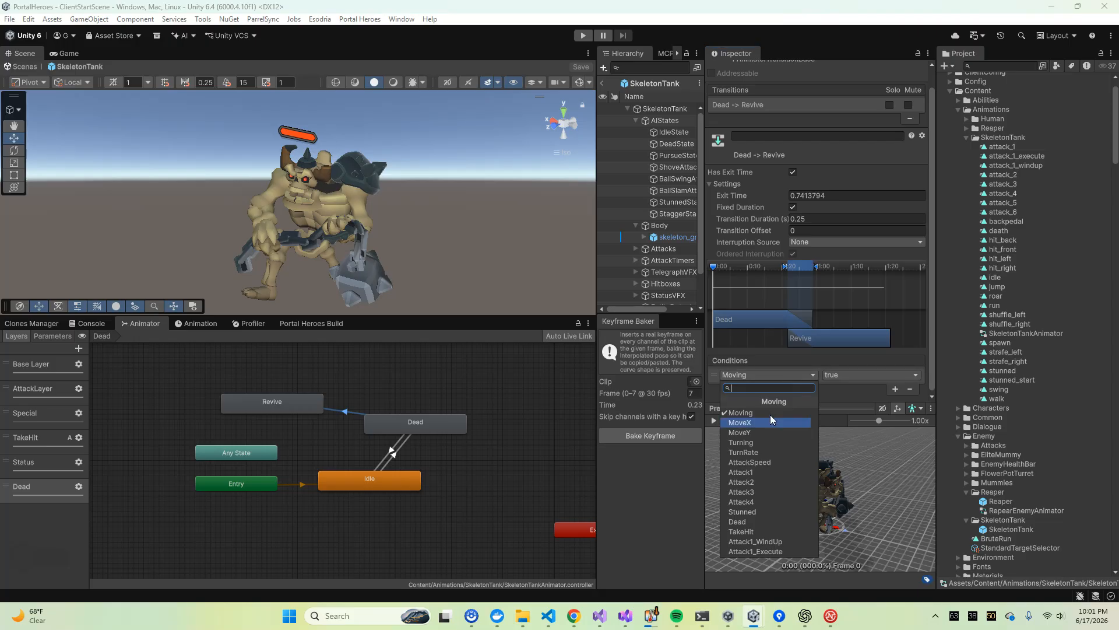
pyautogui.click(749, 526)
pyautogui.click(838, 376)
pyautogui.click(840, 401)
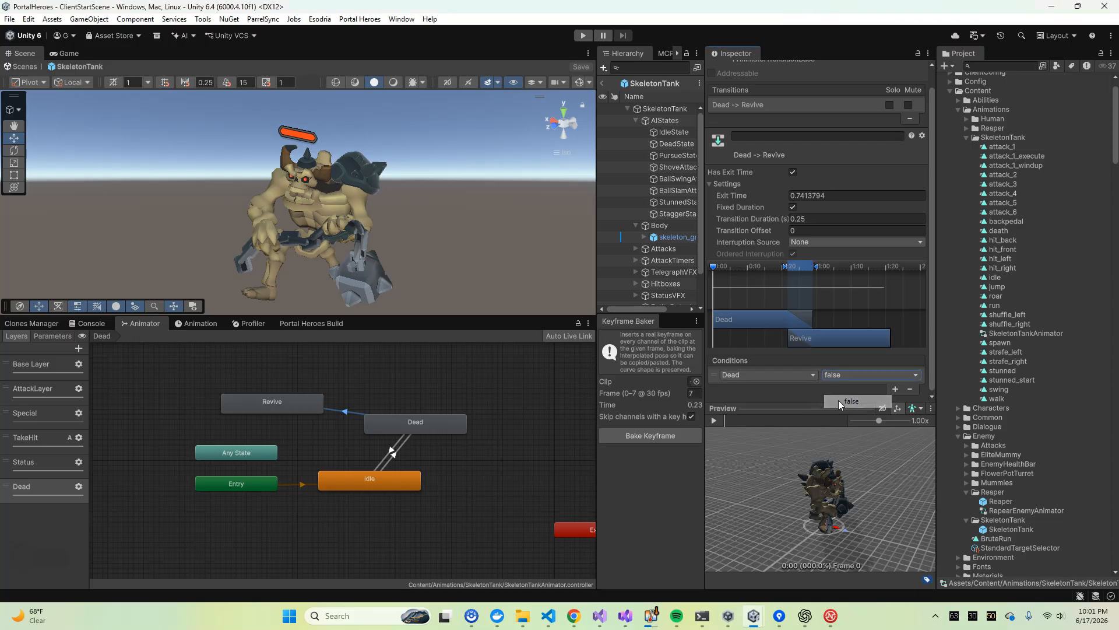
# Make a transition from Revive to Idle with exit time 1 and transition duration 0
pyautogui.rightClick(288, 403)
pyautogui.click(334, 411)
pyautogui.click(351, 482)
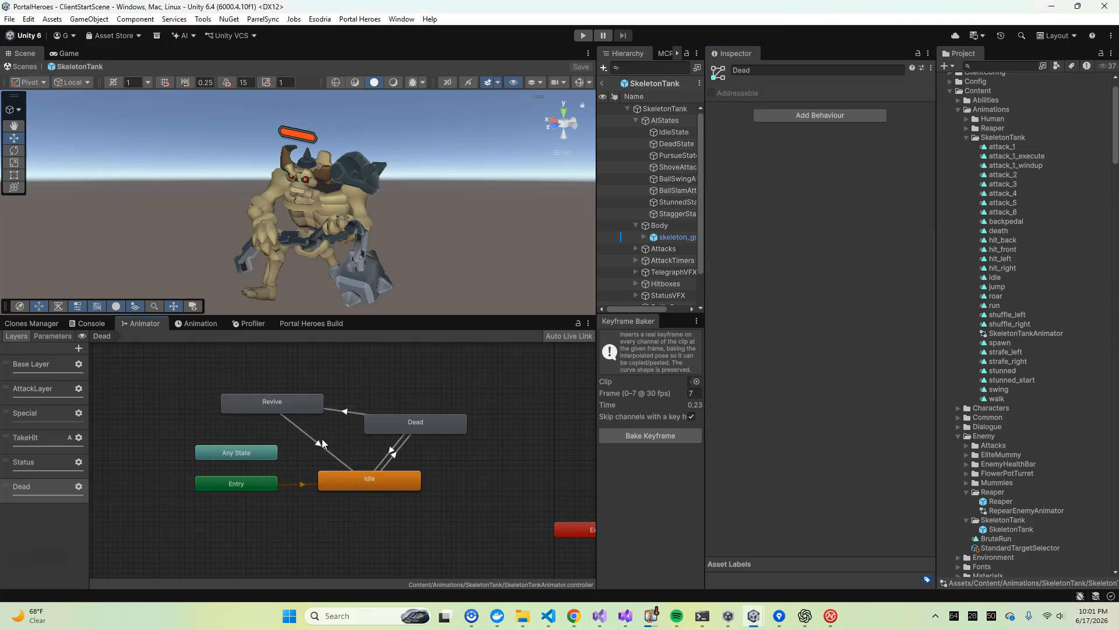
pyautogui.click(319, 444)
pyautogui.click(800, 216)
pyautogui.write('1')
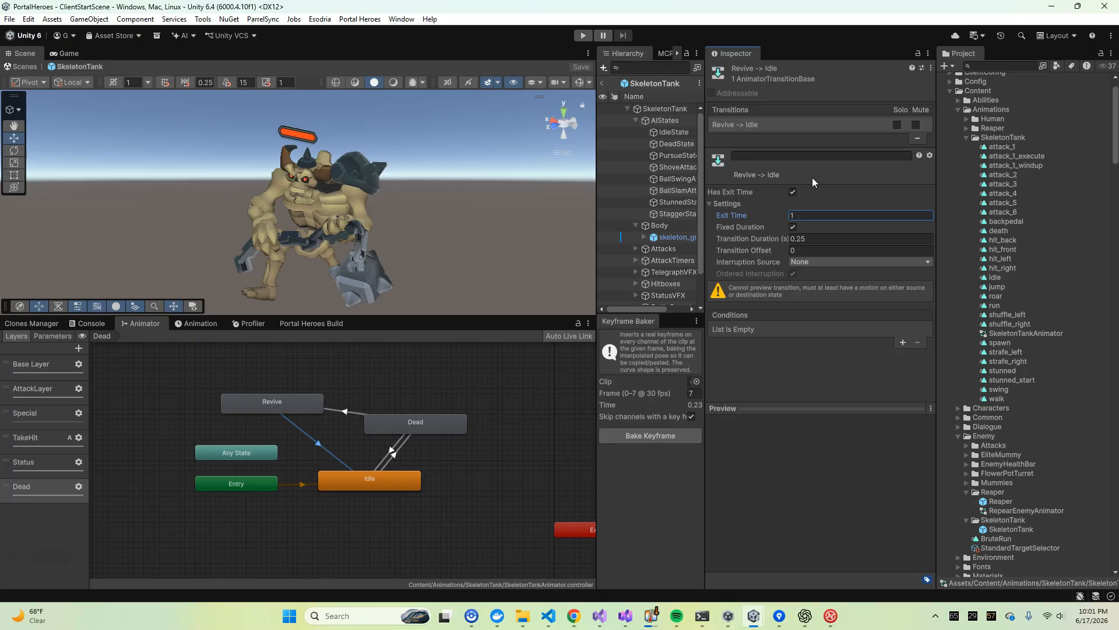
pyautogui.click(816, 238)
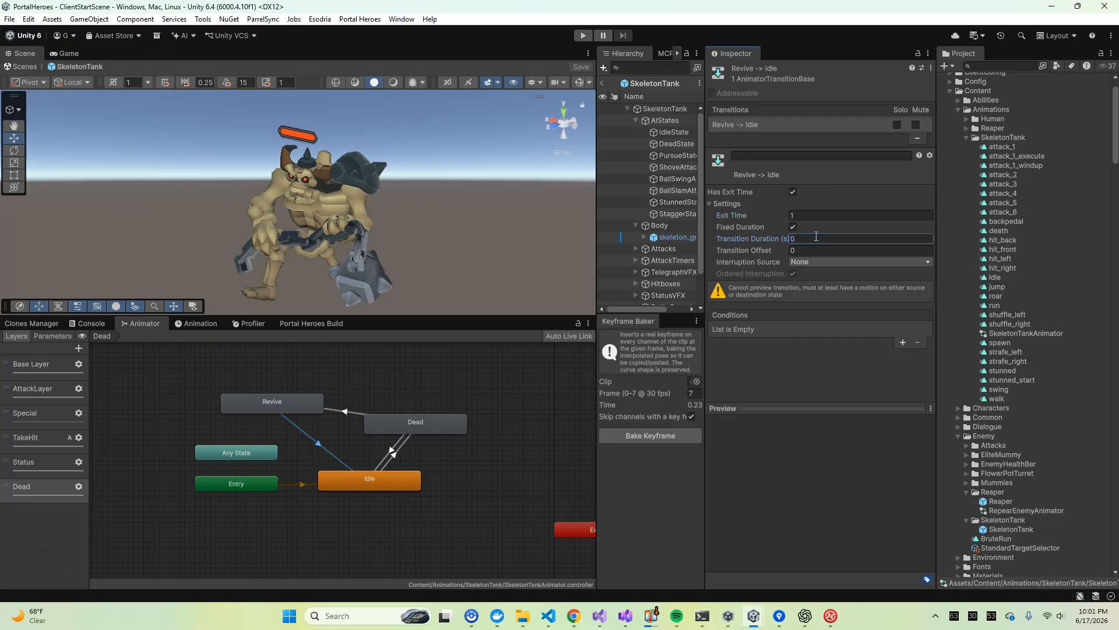
# Inspect the Idle state's motion settings and shift the Revive state slightly up and to the right
pyautogui.click(358, 489)
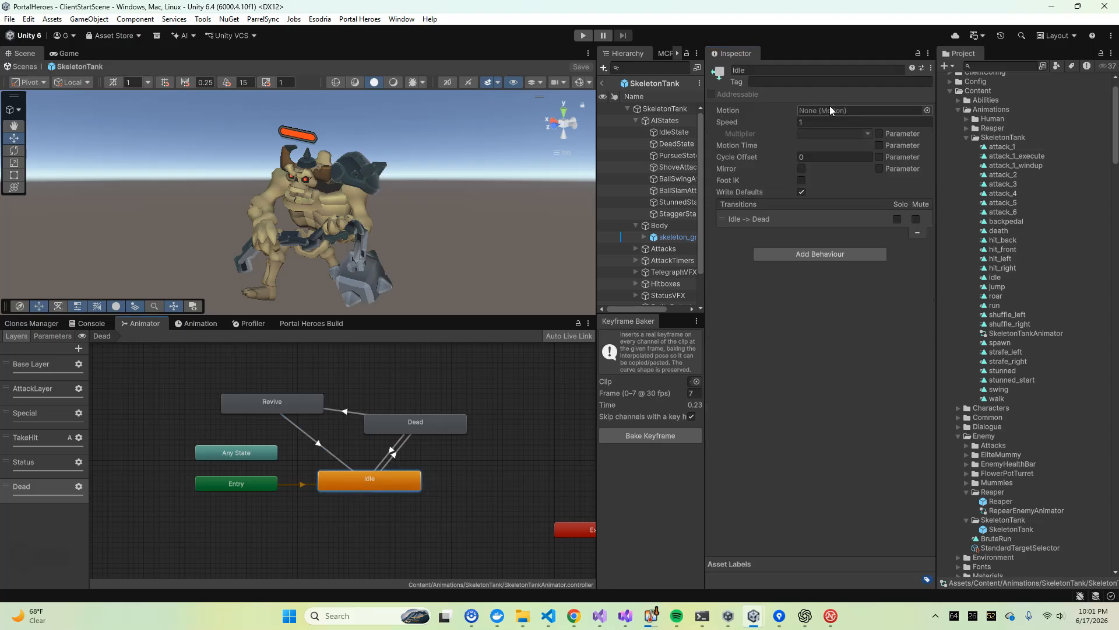
pyautogui.click(285, 414)
pyautogui.moveTo(285, 414); pyautogui.dragTo(305, 404)
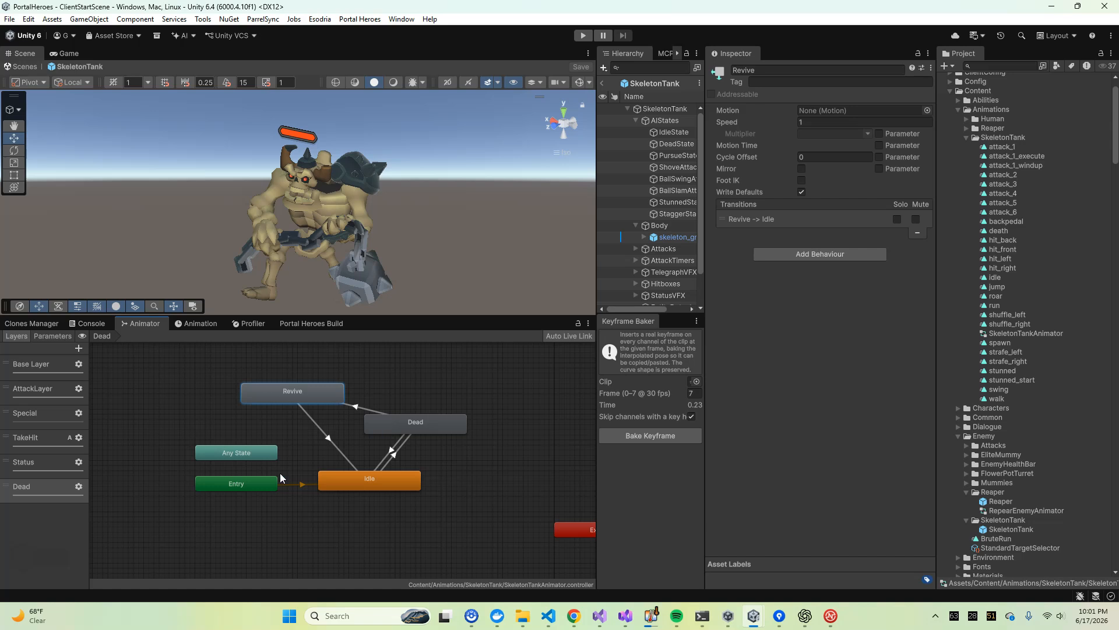
# Delete the Revive state from the Dead layer
pyautogui.click(353, 364)
pyautogui.click(291, 400)
pyautogui.press('Delete')
# Put the Dead state back directly above Idle and check the condition on the Dead -> Idle transition
pyautogui.moveTo(403, 425); pyautogui.dragTo(356, 415)
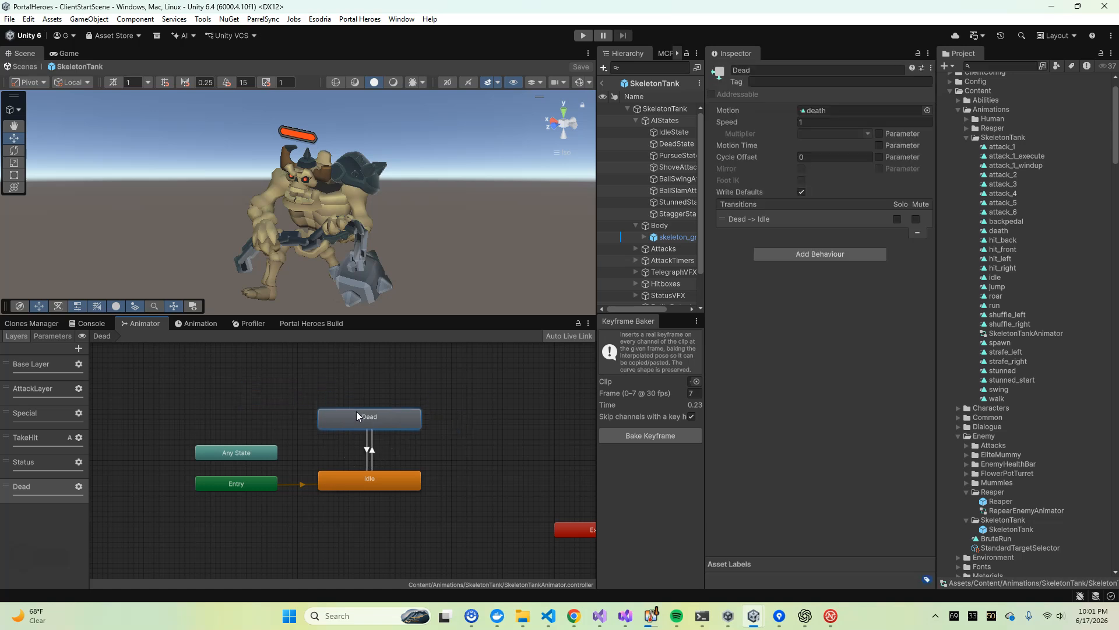
pyautogui.click(367, 446)
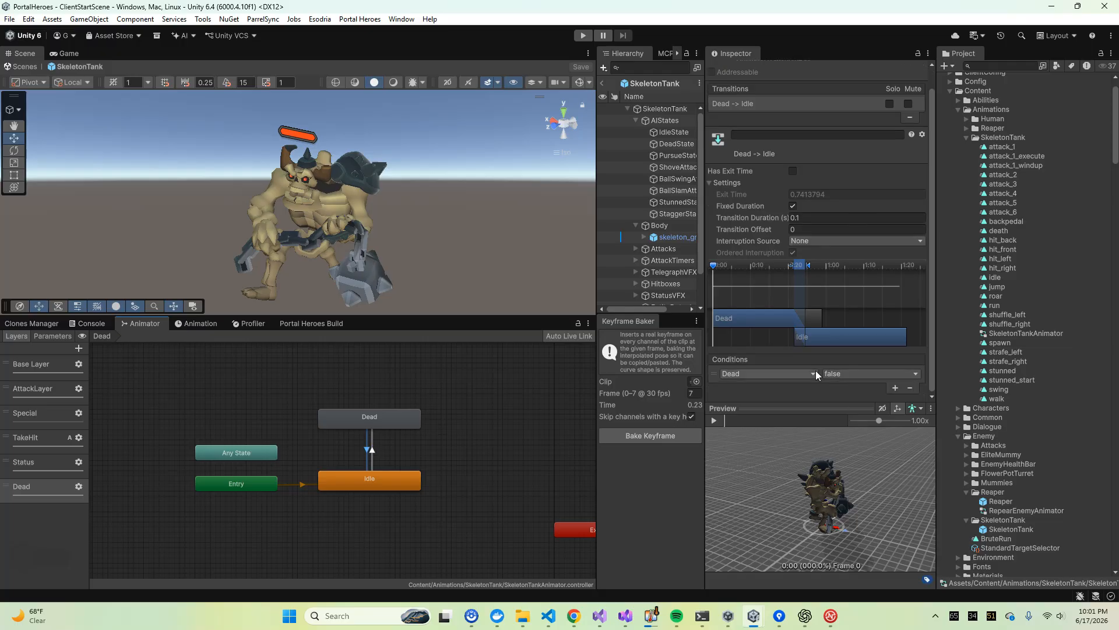
pyautogui.click(373, 466)
# Open the Status layer and delete its muted AnyState -> StunnedStart transition
pyautogui.click(23, 461)
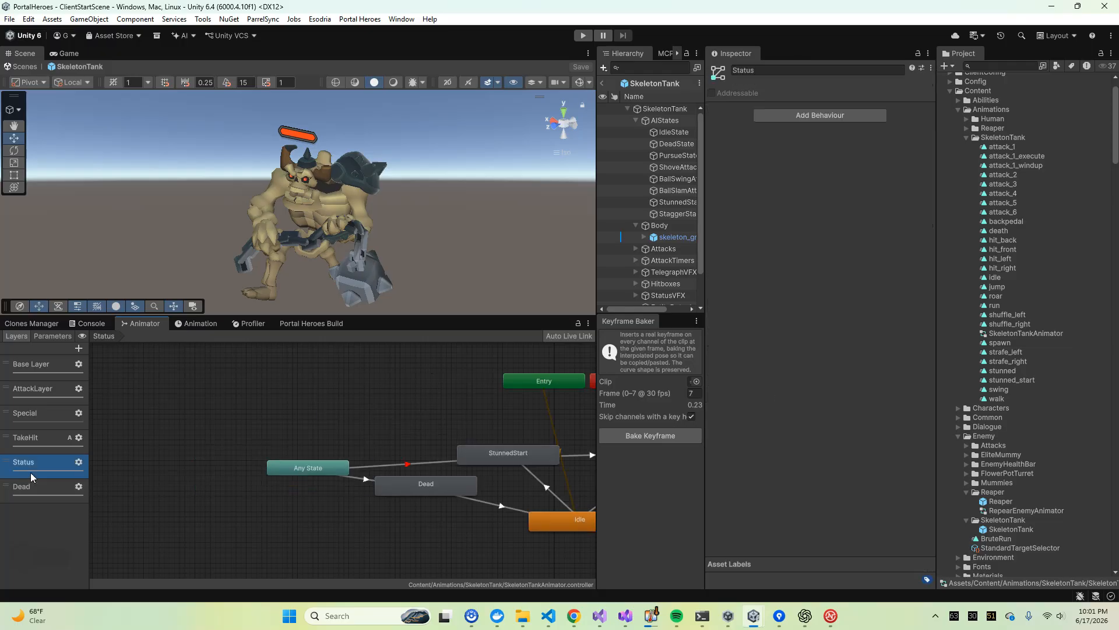
pyautogui.scroll(-5, 311, 428)
pyautogui.scroll(4, 309, 415)
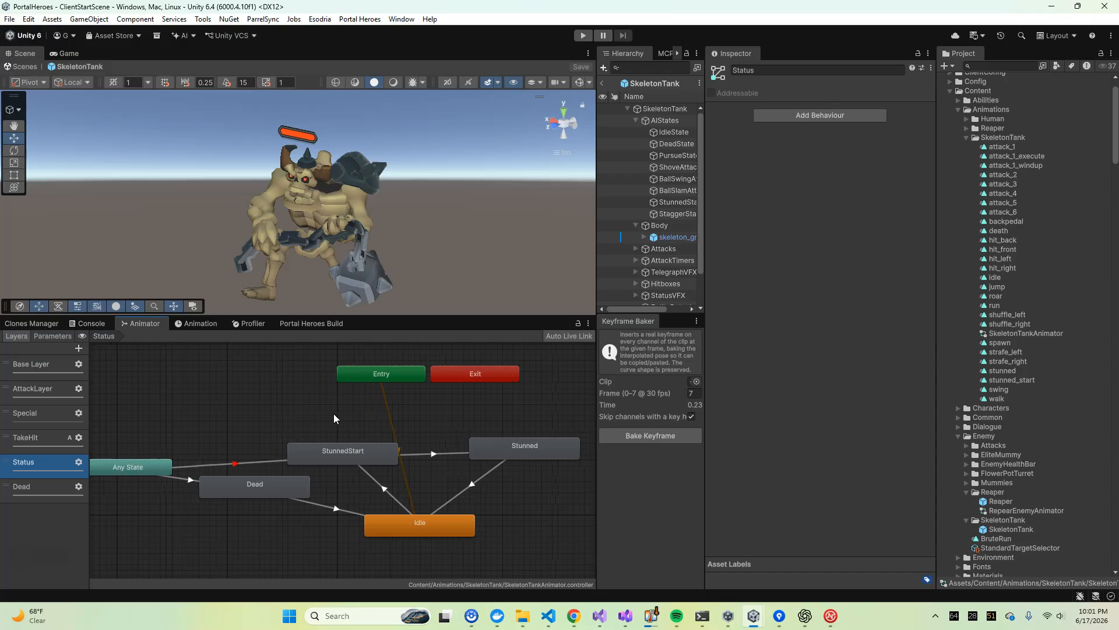
pyautogui.click(266, 470)
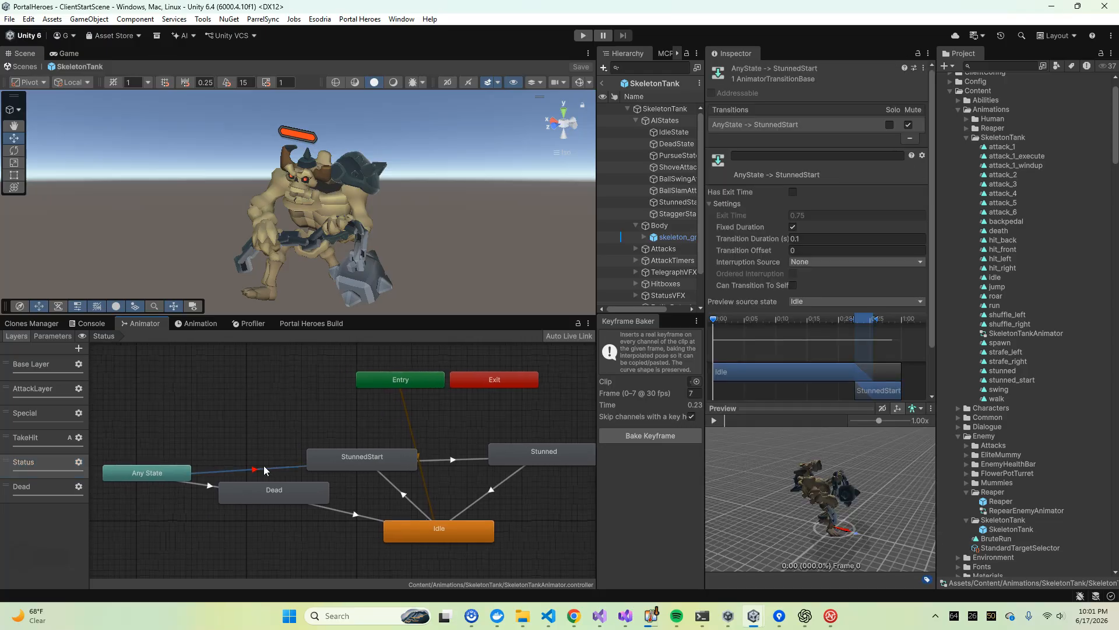
pyautogui.press('Delete')
# Line up the Dead and Any State nodes in a row level with Idle in the Status layer
pyautogui.click(271, 489)
pyautogui.moveTo(270, 489); pyautogui.dragTo(272, 527)
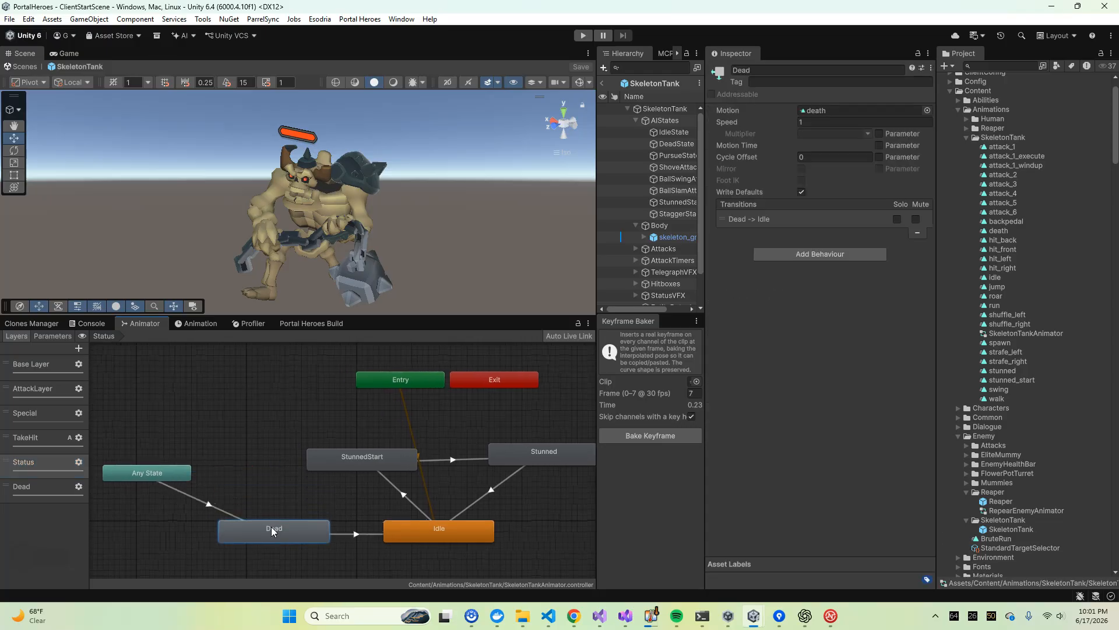
pyautogui.moveTo(158, 473); pyautogui.dragTo(159, 532)
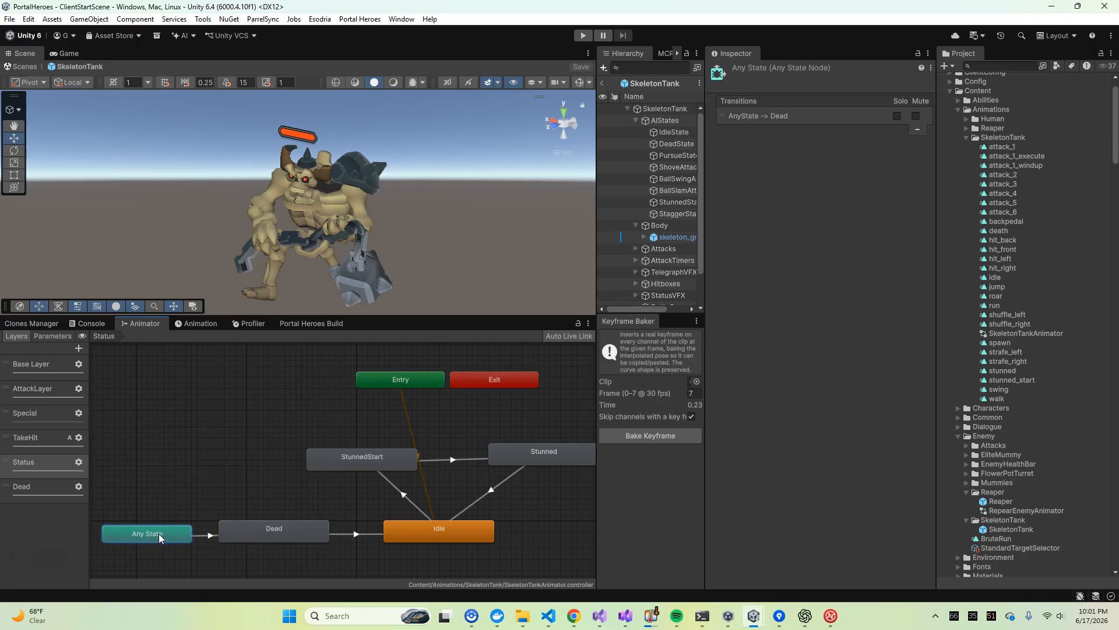
# Check the conditions of the Status layer's AnyState -> Dead transition and select the Dead state
pyautogui.click(251, 527)
pyautogui.click(208, 534)
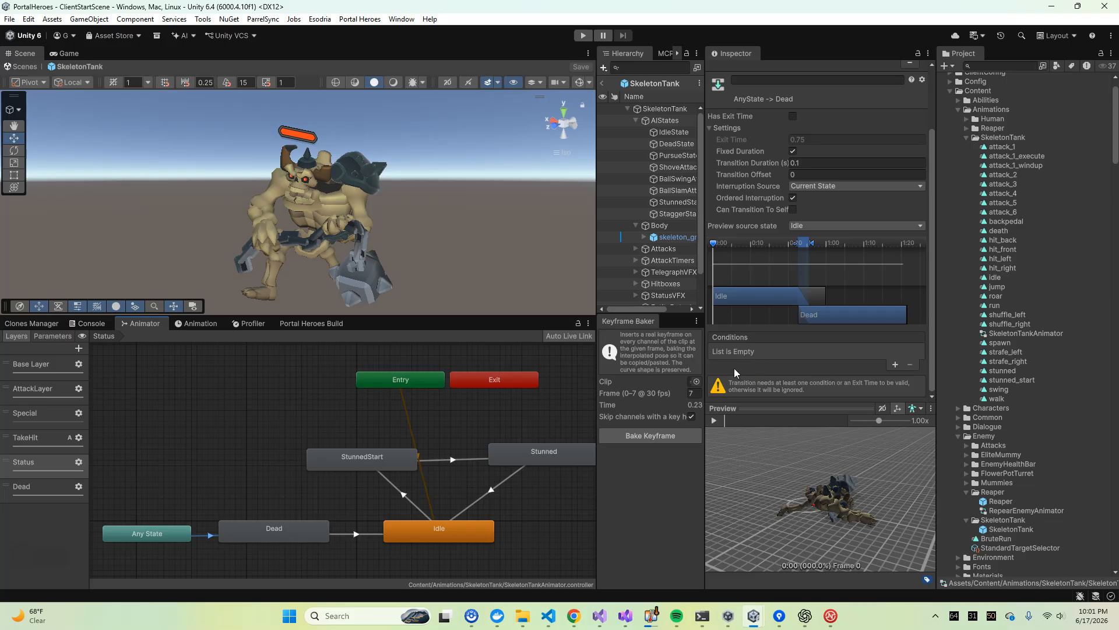
pyautogui.click(255, 530)
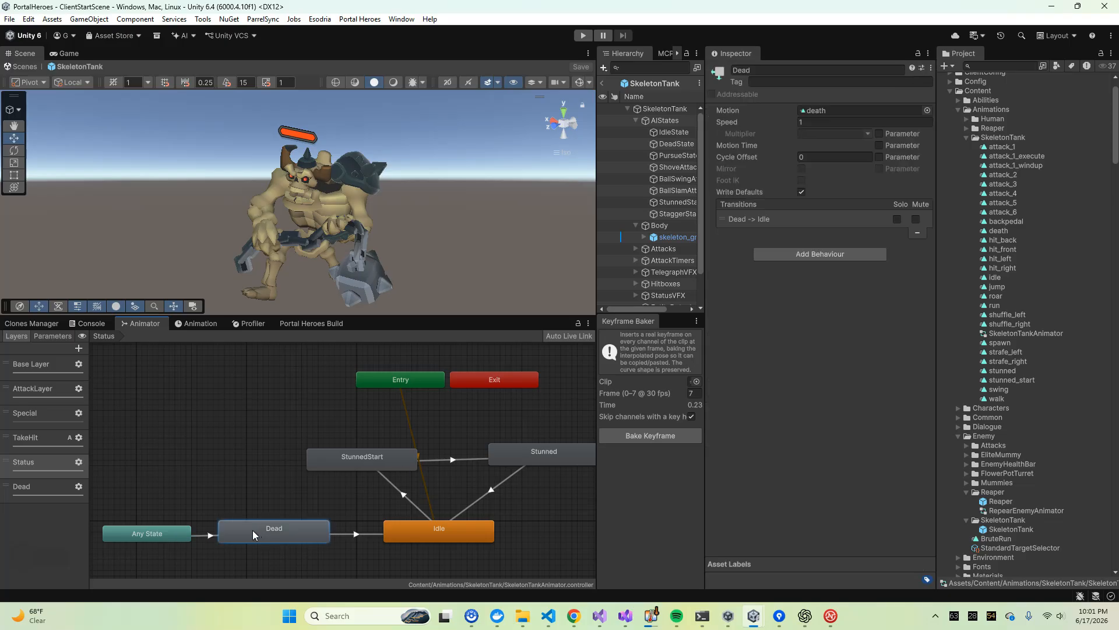
# Review the conditions of the Status layer's AnyState -> Dead transition and compare the layer with the separate Dead layer
pyautogui.click(208, 537)
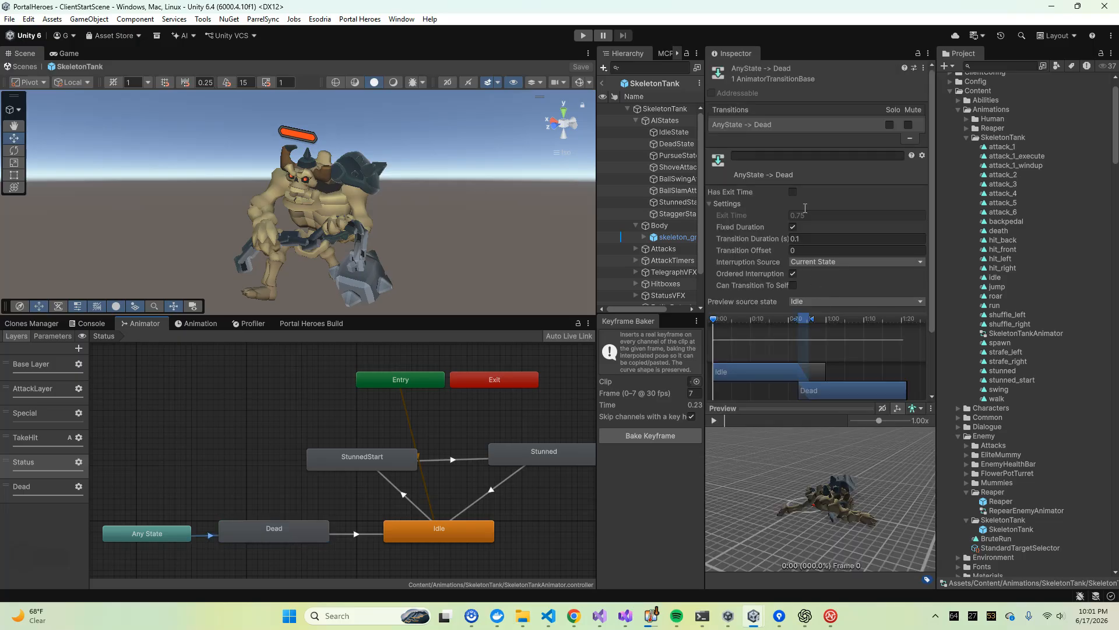
pyautogui.scroll(-3, 771, 311)
pyautogui.click(272, 536)
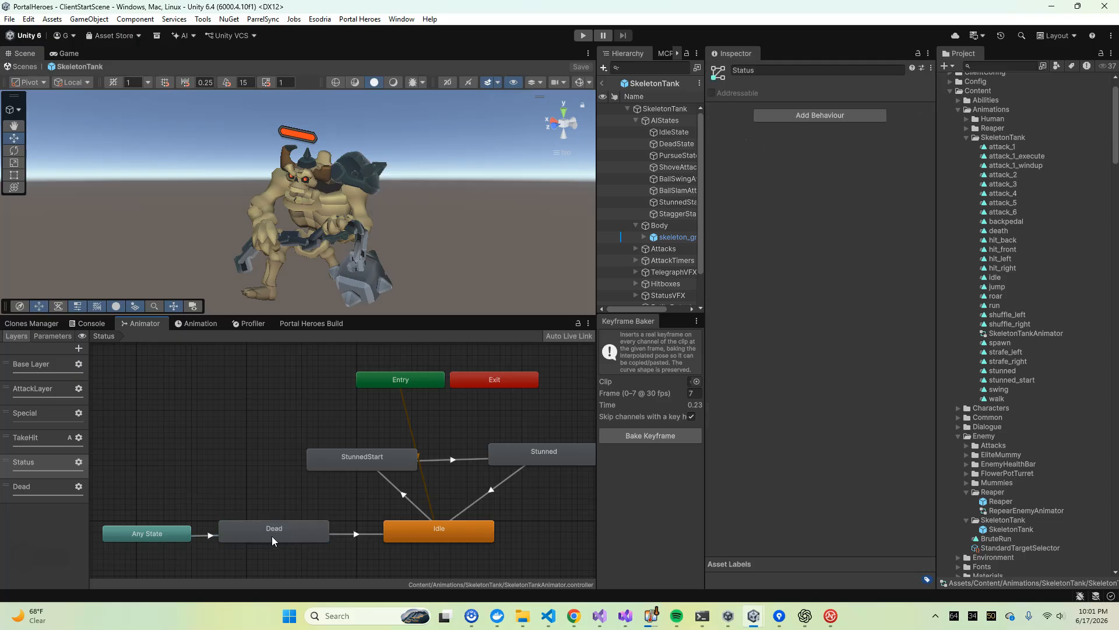
pyautogui.click(318, 436)
pyautogui.click(43, 487)
pyautogui.click(26, 462)
pyautogui.click(258, 537)
pyautogui.moveTo(262, 490)
pyautogui.mouseDown(button='middle')
pyautogui.moveTo(221, 463)
pyautogui.moveTo(271, 472)
pyautogui.mouseUp(button='middle')
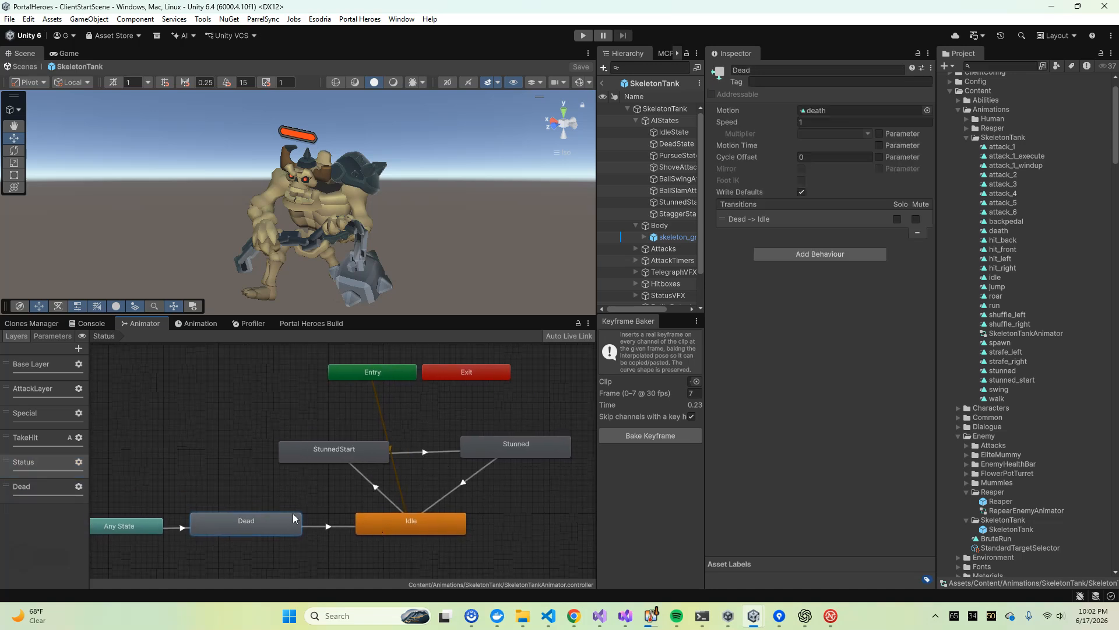
pyautogui.click(183, 527)
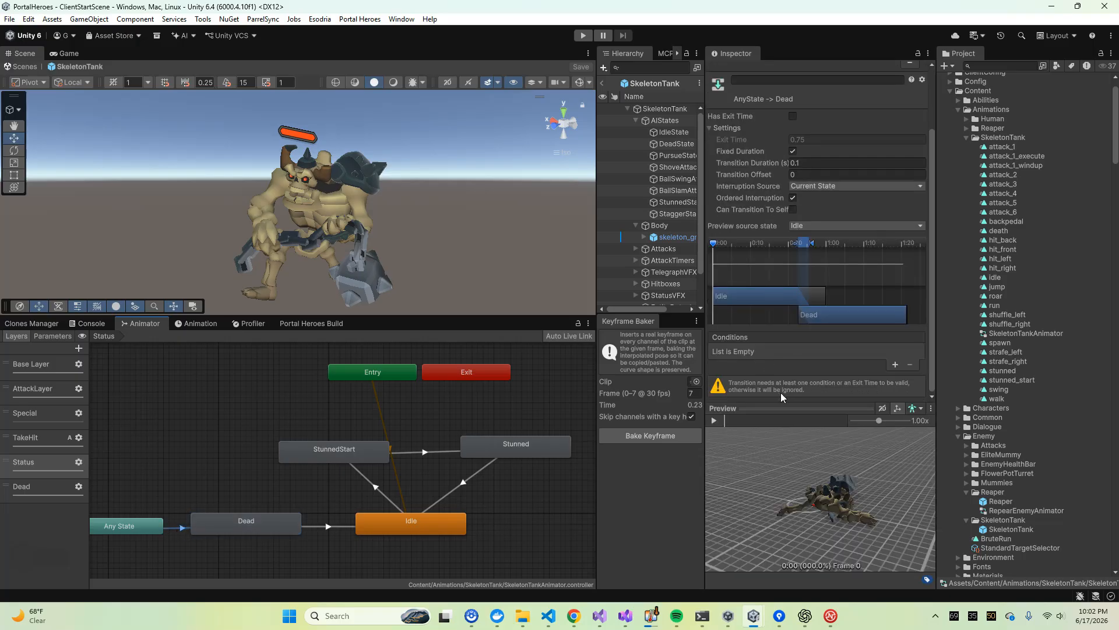
pyautogui.click(137, 496)
# Delete the Dead state from the Status layer and move the Any State node up beside StunnedStart
pyautogui.click(242, 516)
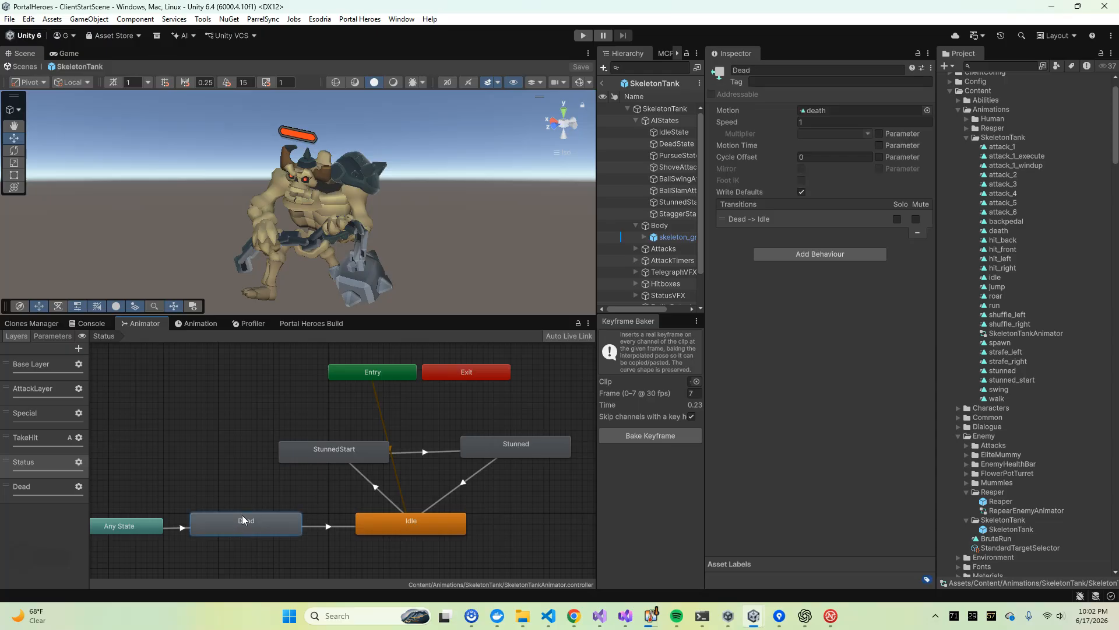
pyautogui.press('Delete')
pyautogui.moveTo(149, 528); pyautogui.dragTo(232, 419)
pyautogui.click(270, 474)
pyautogui.click(322, 457)
pyautogui.click(30, 462)
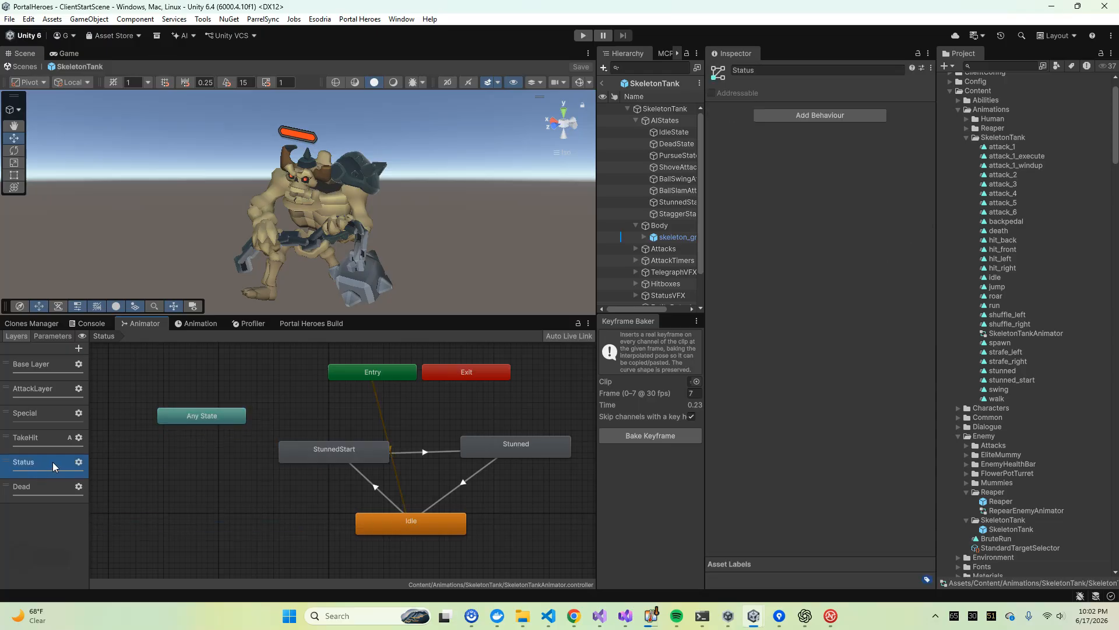
# Level the StunnedStart state with Stunned and move the Entry node down next to Idle
pyautogui.click(318, 411)
pyautogui.scroll(-3, 317, 412)
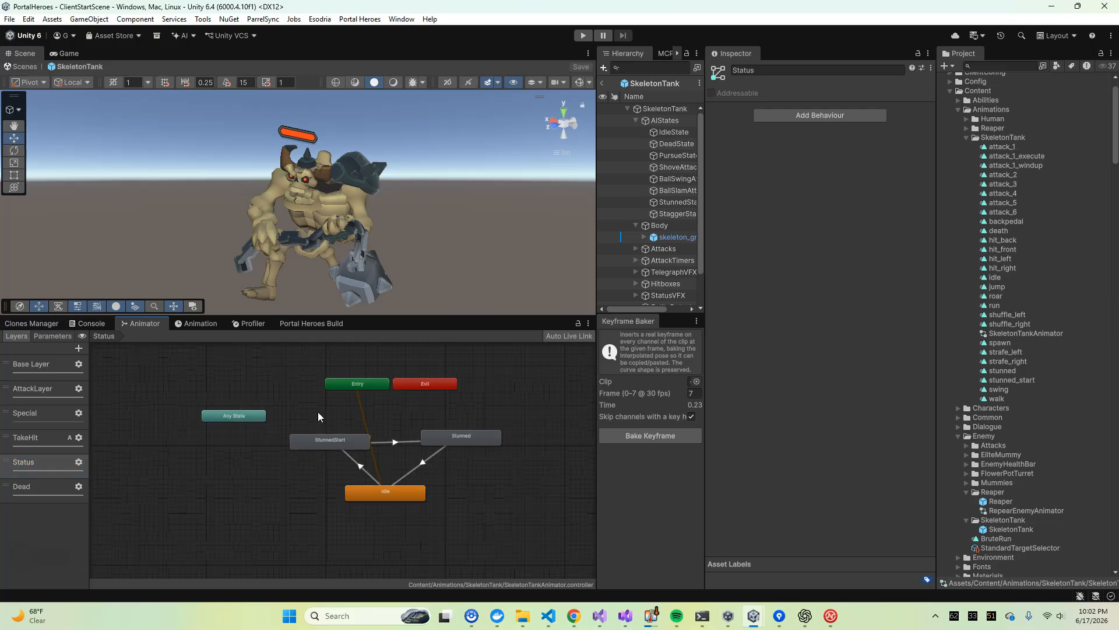
pyautogui.scroll(3, 320, 431)
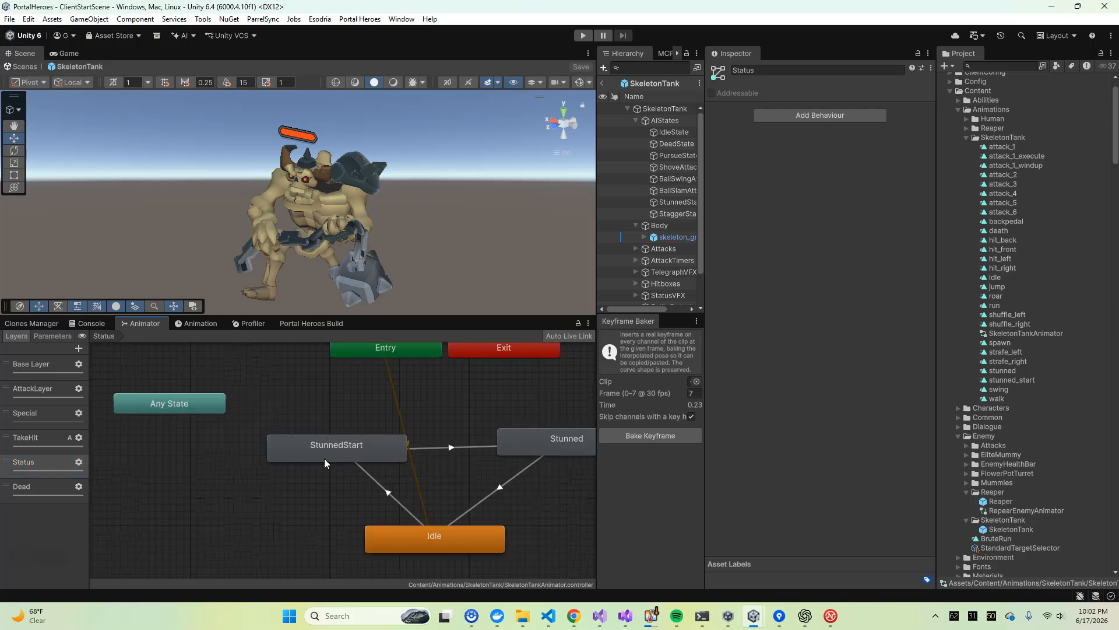
pyautogui.click(339, 444)
pyautogui.moveTo(354, 421); pyautogui.dragTo(326, 416, button='middle')
pyautogui.moveTo(328, 451); pyautogui.dragTo(330, 440)
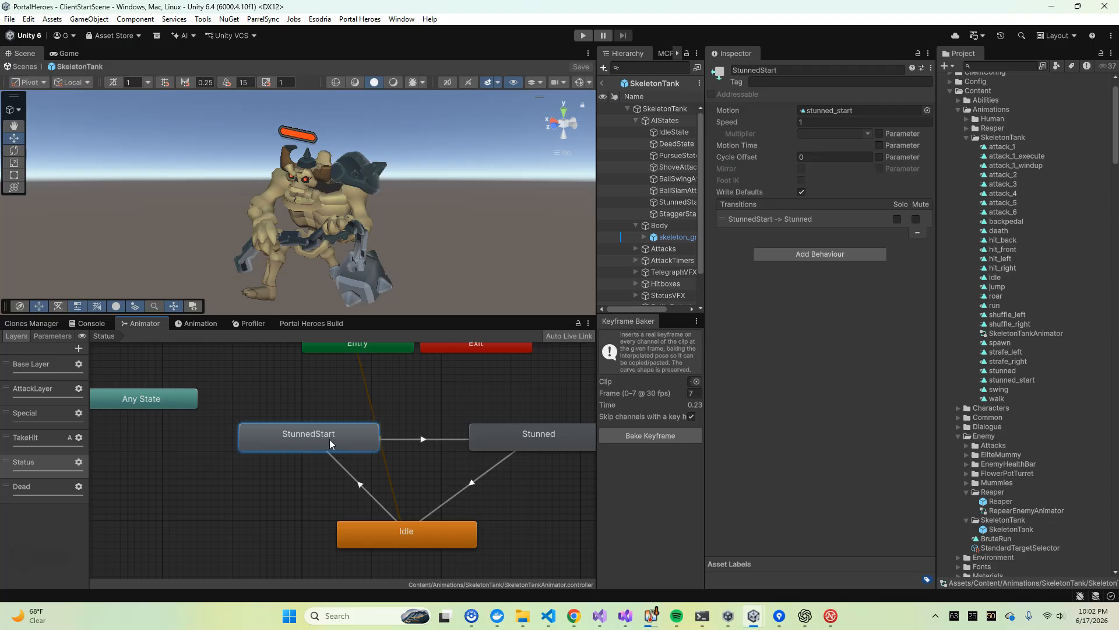
pyautogui.click(387, 536)
pyautogui.moveTo(354, 351); pyautogui.dragTo(361, 549)
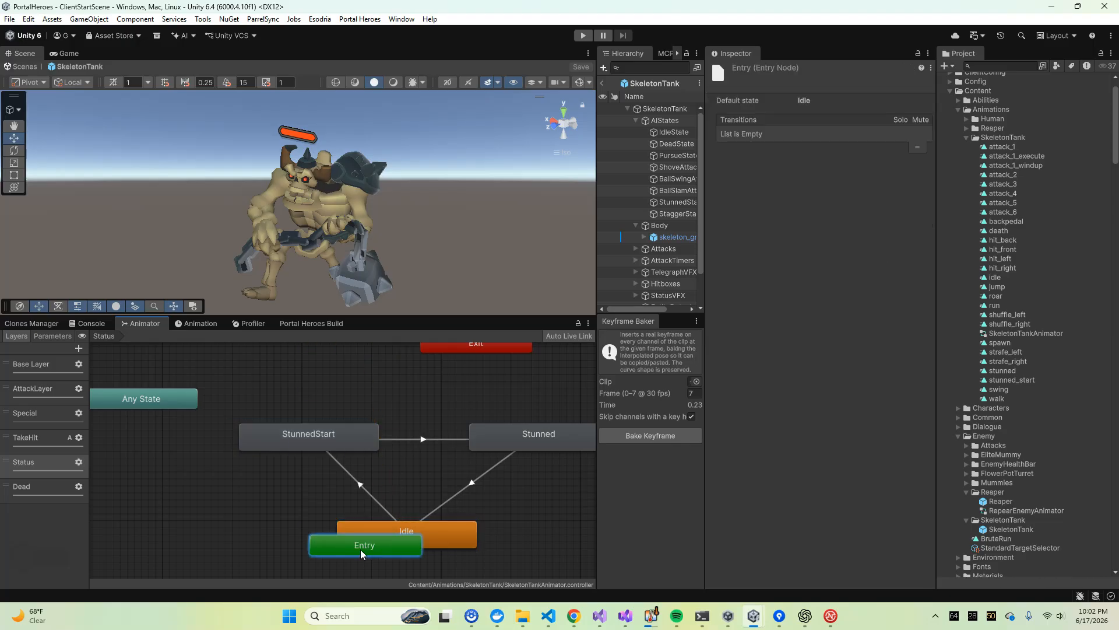
pyautogui.scroll(-4, 370, 548)
pyautogui.scroll(3, 352, 492)
# Check the Idle -> StunnedStart transition's settings and conditions, and scrub through its preview
pyautogui.click(340, 458)
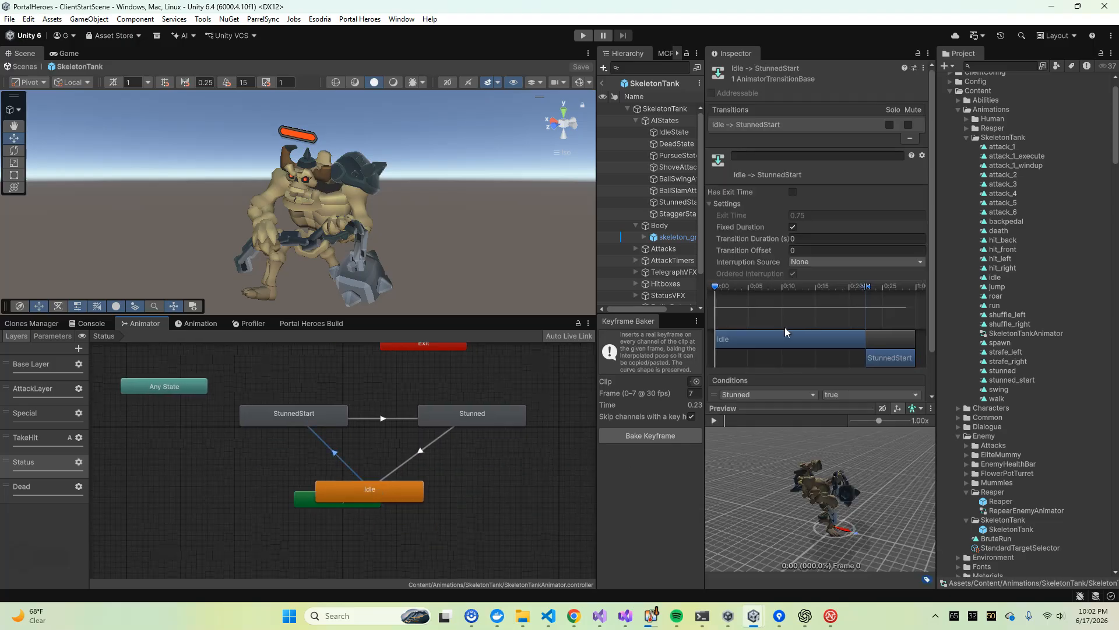
pyautogui.click(291, 414)
pyautogui.click(330, 453)
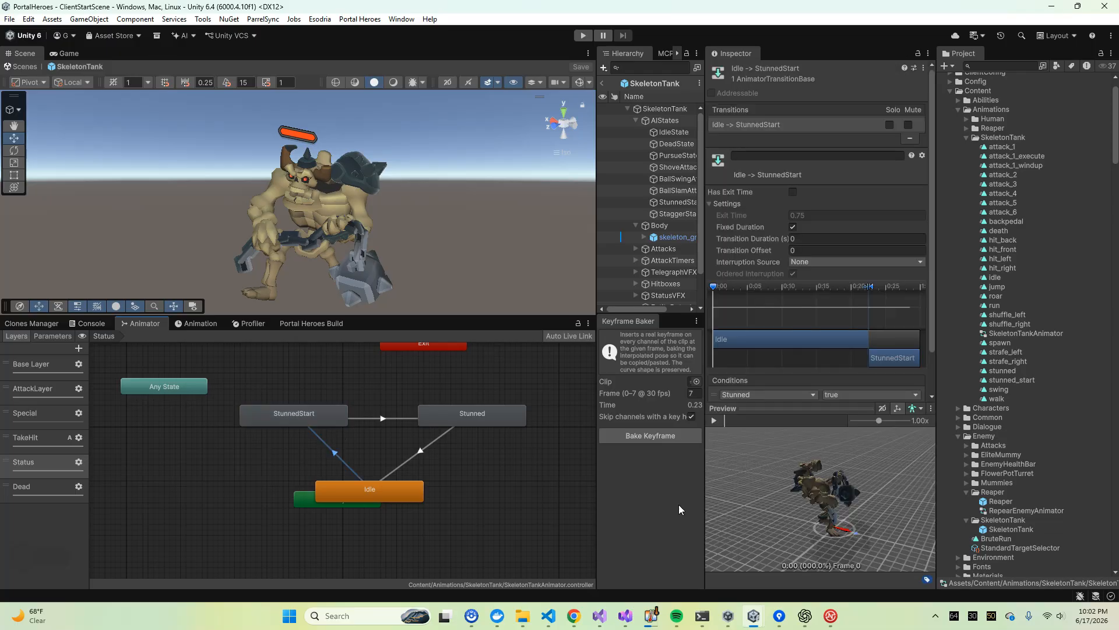
pyautogui.click(721, 417)
pyautogui.click(718, 418)
pyautogui.moveTo(787, 288); pyautogui.dragTo(903, 288)
# Check the StunnedStart -> Stunned transition's exit settings, scrub its preview, and inspect the StunnedStart and Stunned states
pyautogui.click(386, 419)
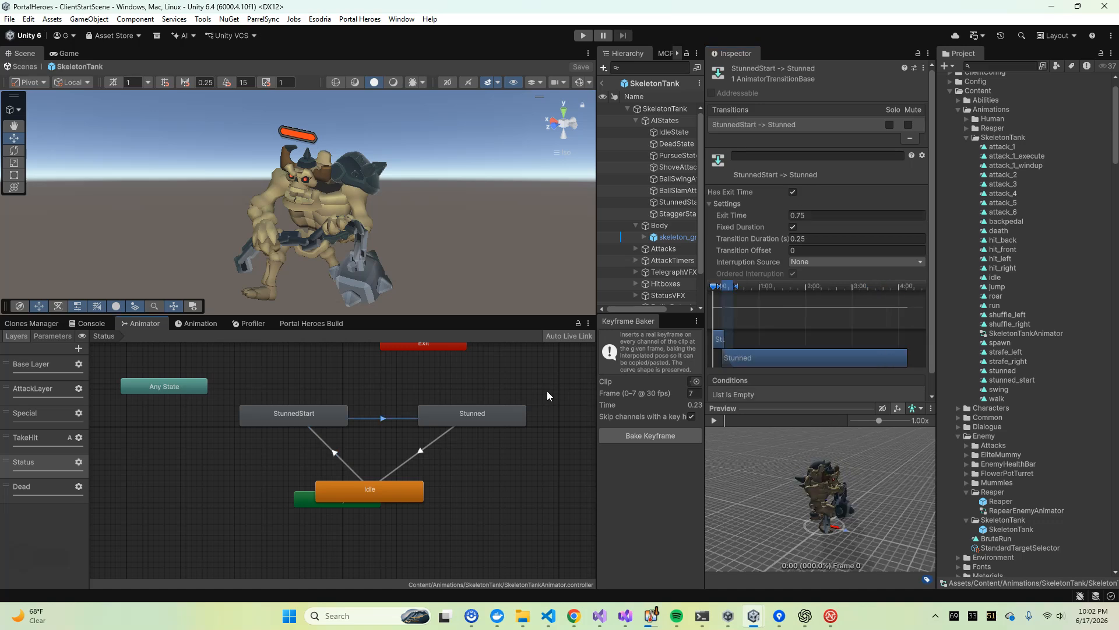
pyautogui.click(477, 425)
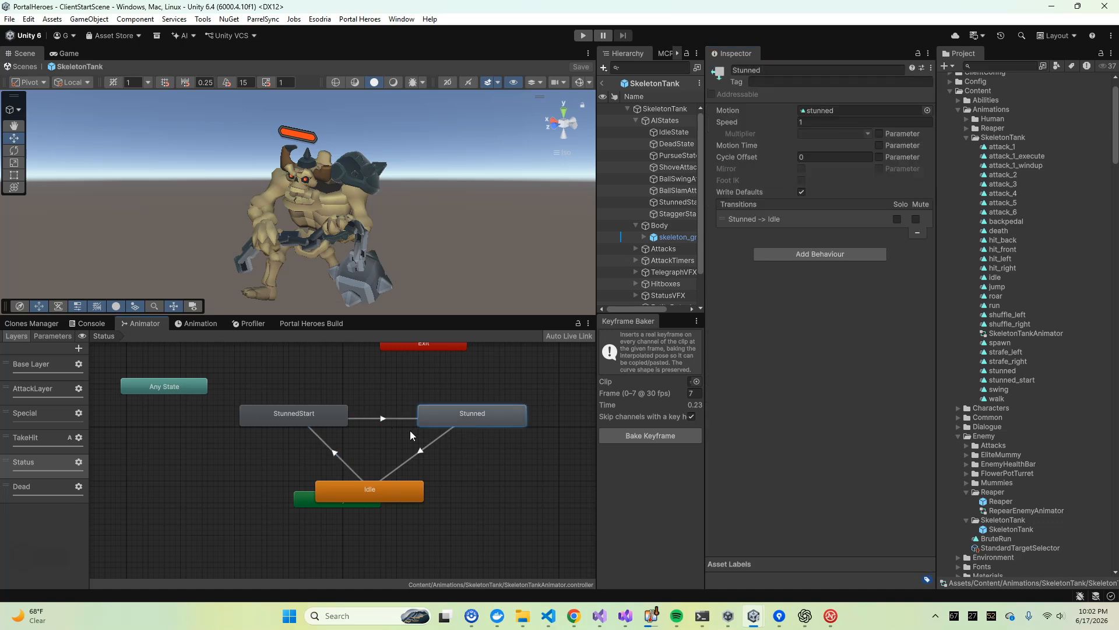
pyautogui.click(402, 418)
pyautogui.moveTo(716, 287); pyautogui.dragTo(757, 344)
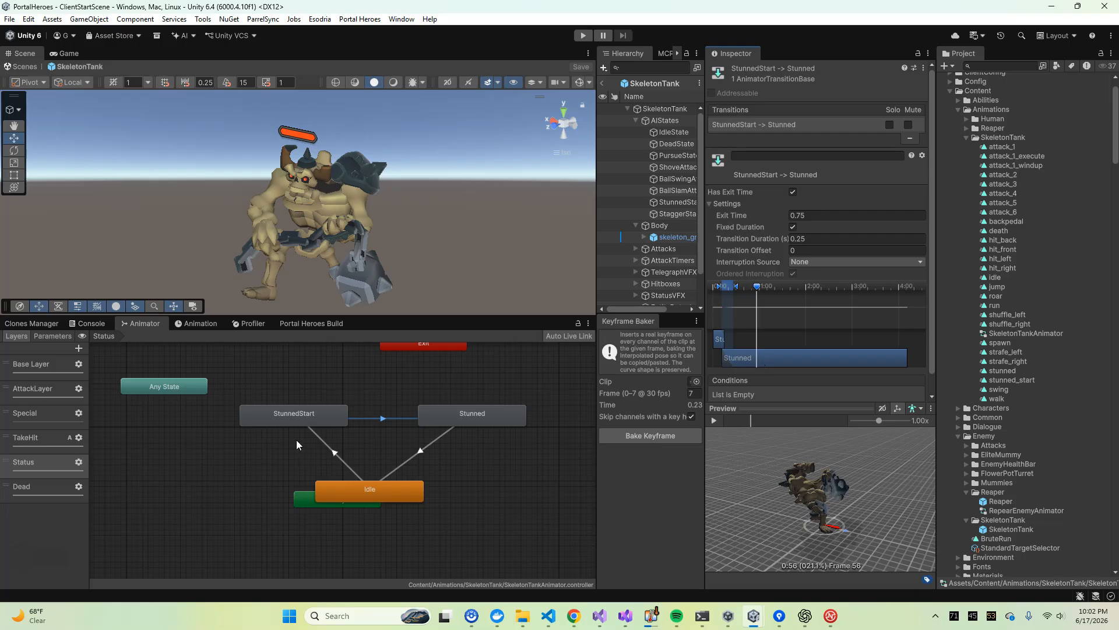
pyautogui.click(301, 423)
pyautogui.click(446, 419)
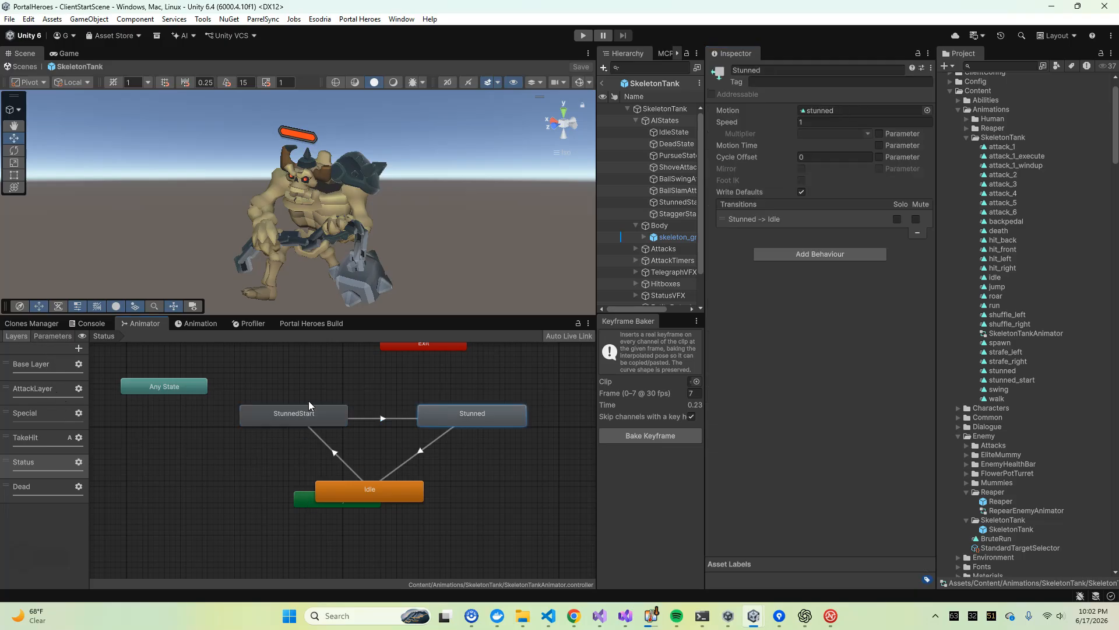
pyautogui.click(315, 386)
pyautogui.click(473, 411)
# Place the Entry node to the left of Idle and the Any State node just above Entry
pyautogui.click(483, 380)
pyautogui.moveTo(306, 496); pyautogui.dragTo(202, 480)
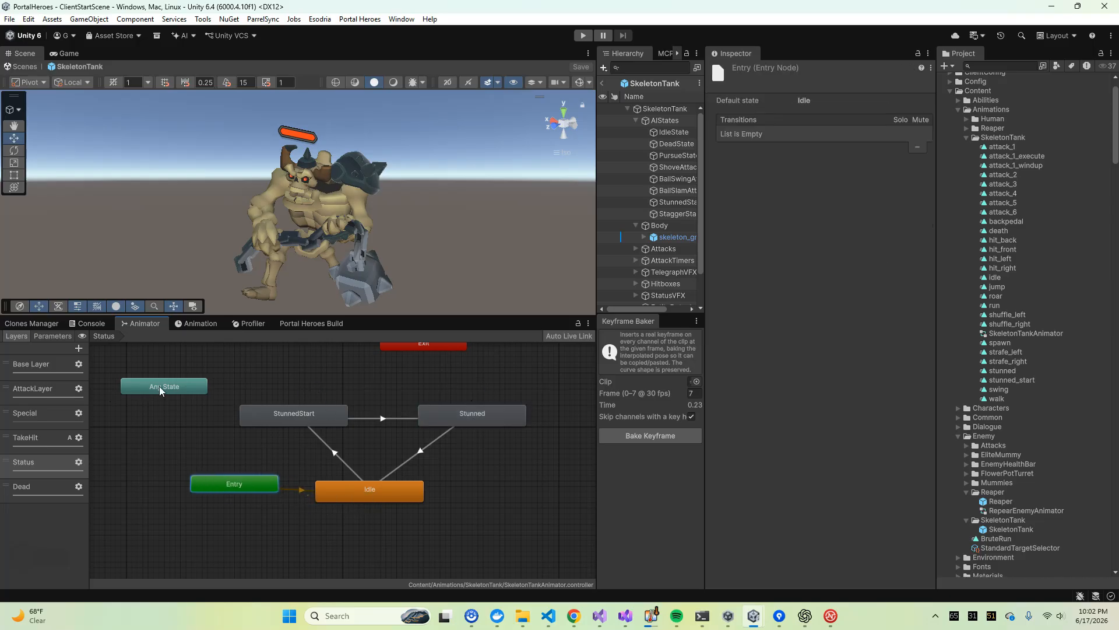
pyautogui.moveTo(161, 391); pyautogui.dragTo(177, 439)
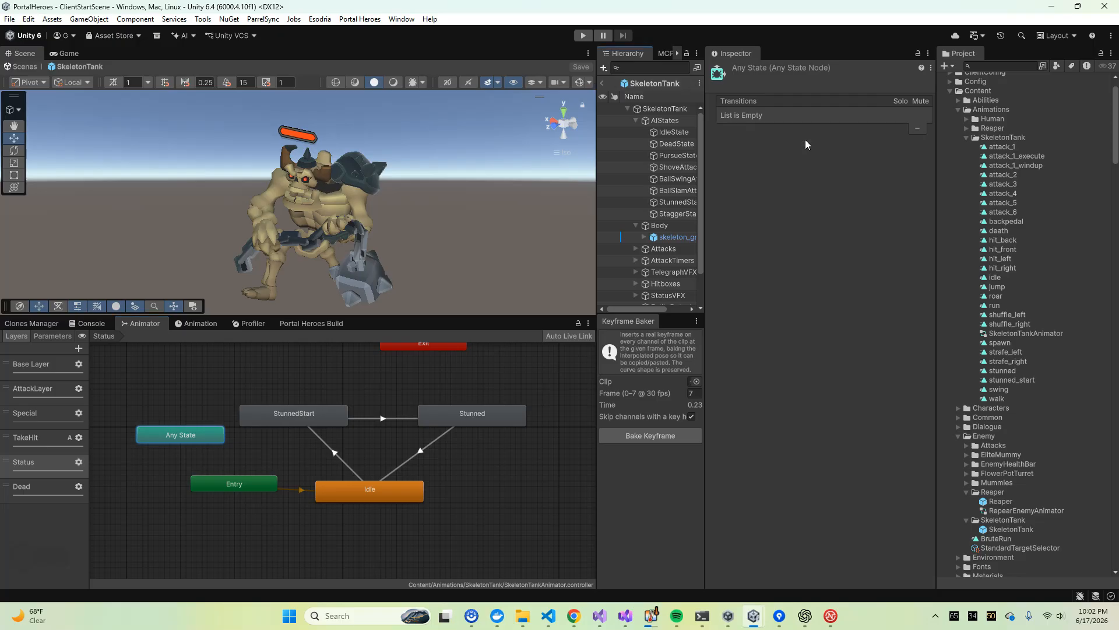
# Leave the SkeletonTank prefab and open the Base Layer of the ReaperAnimator controller from the Reaper animations folder
pyautogui.click(602, 83)
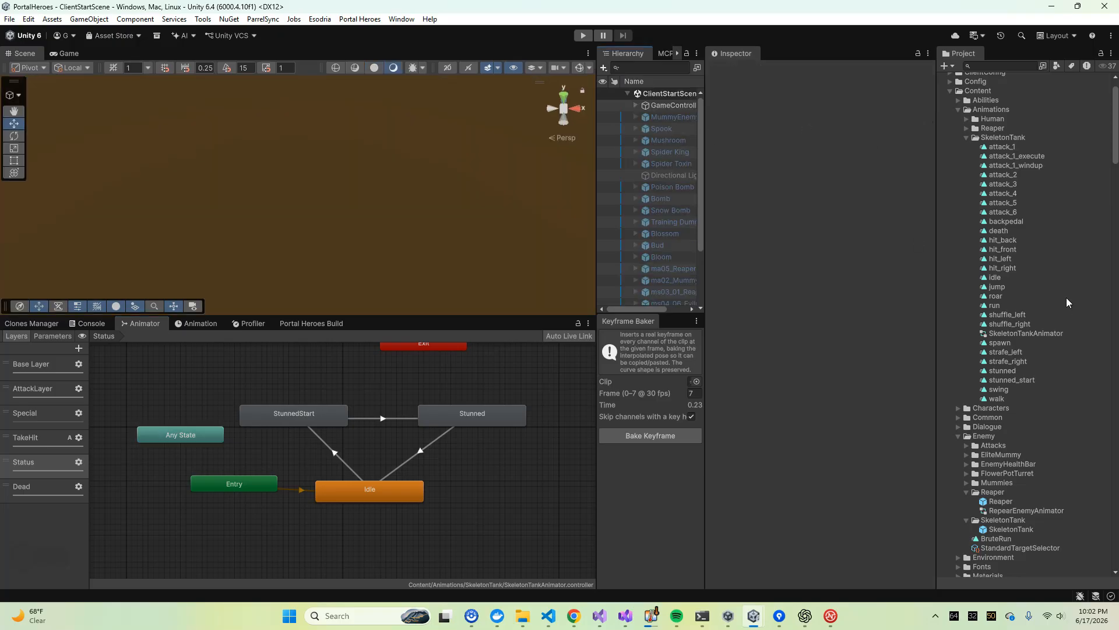
pyautogui.scroll(3, 1066, 302)
pyautogui.click(979, 164)
pyautogui.click(966, 164)
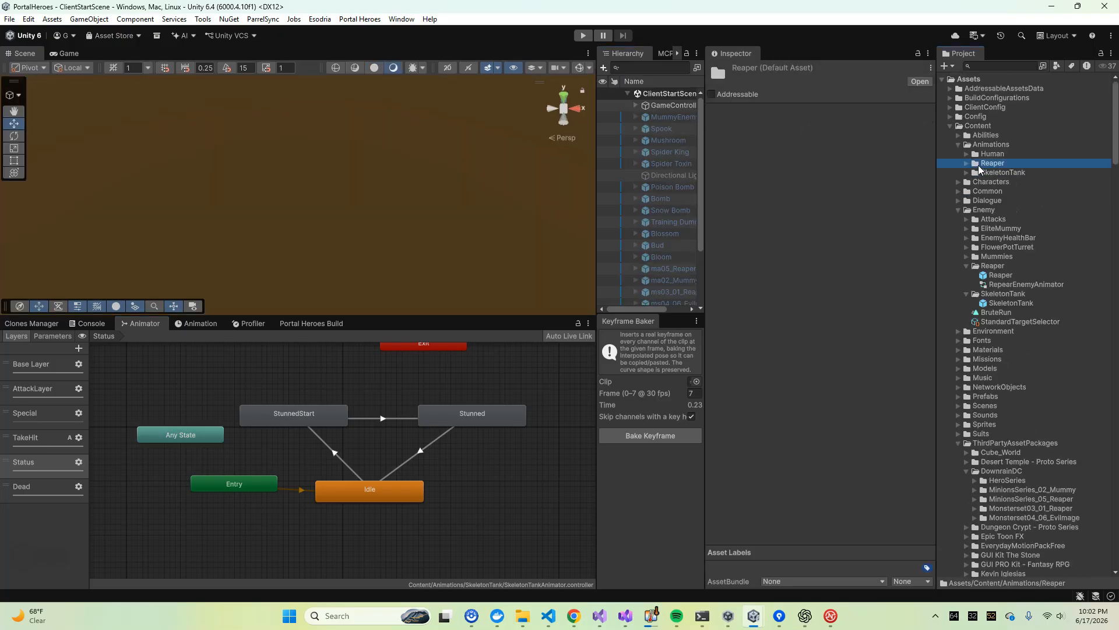
pyautogui.click(1016, 172)
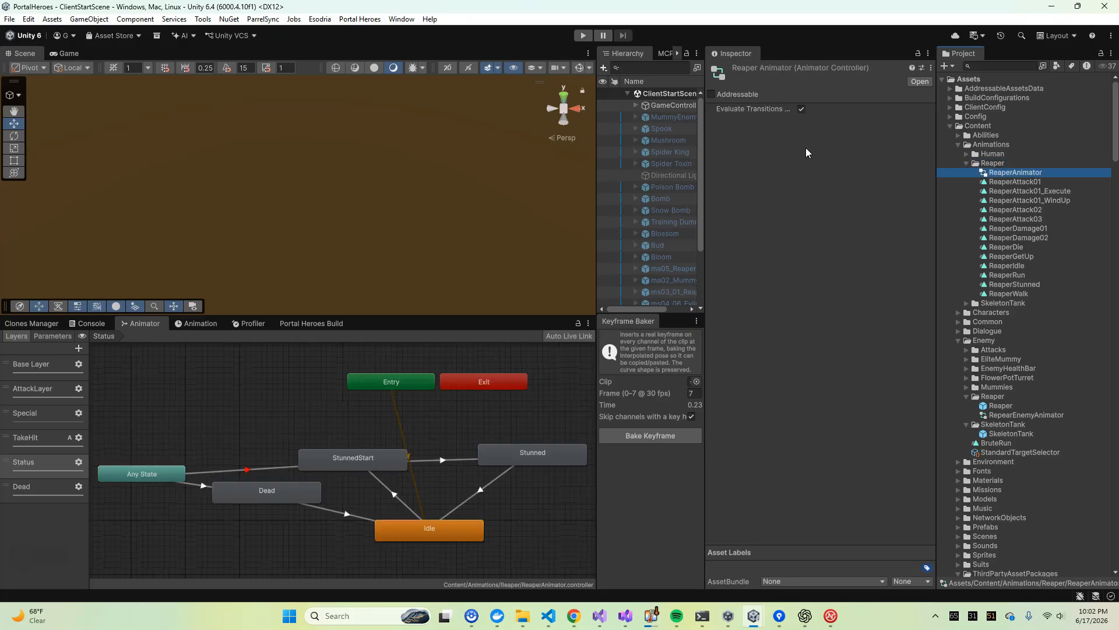
pyautogui.doubleClick(38, 364)
pyautogui.scroll(3, 382, 426)
pyautogui.moveTo(383, 430); pyautogui.dragTo(471, 408, button='middle')
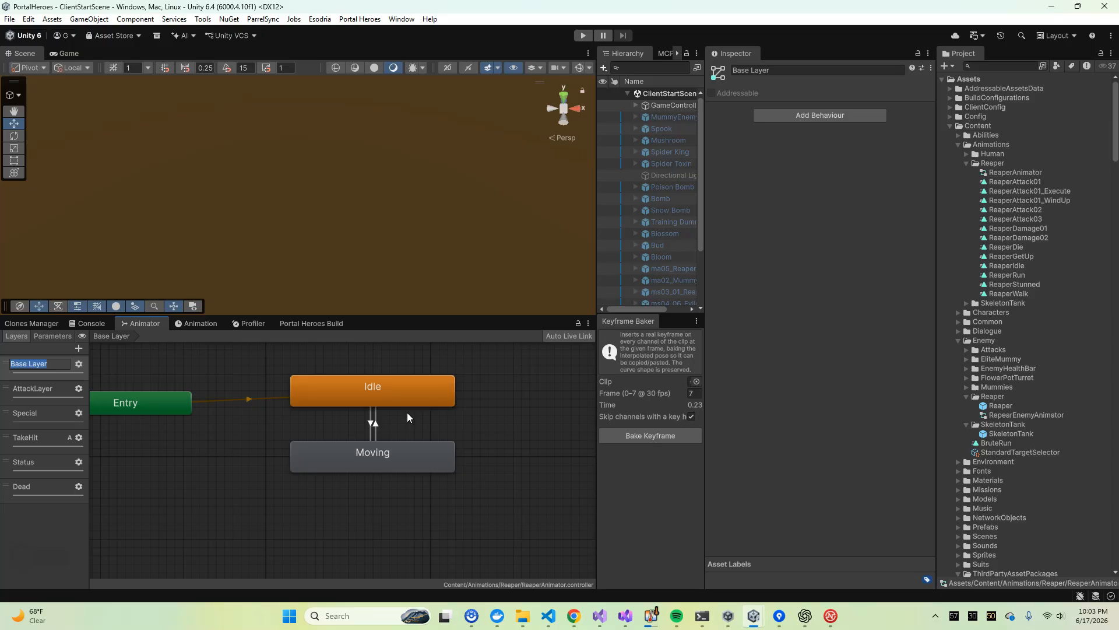
# Examine the Base Layer's Idle and Moving states and the parameter list of the ReaperAnimator controller
pyautogui.moveTo(407, 411); pyautogui.dragTo(390, 409, button='middle')
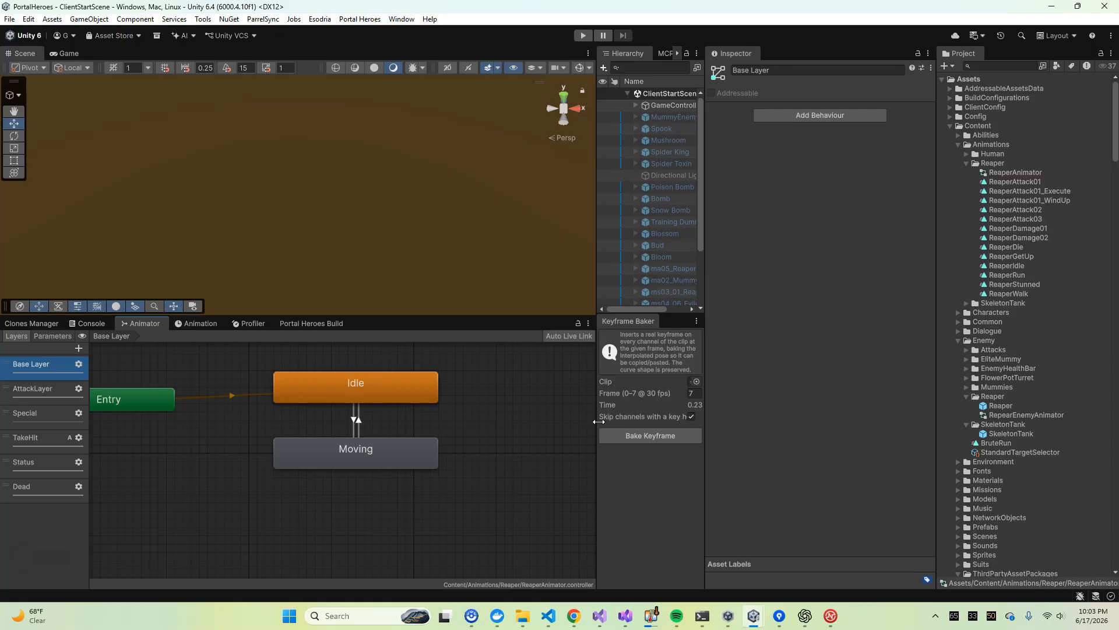
pyautogui.click(1047, 174)
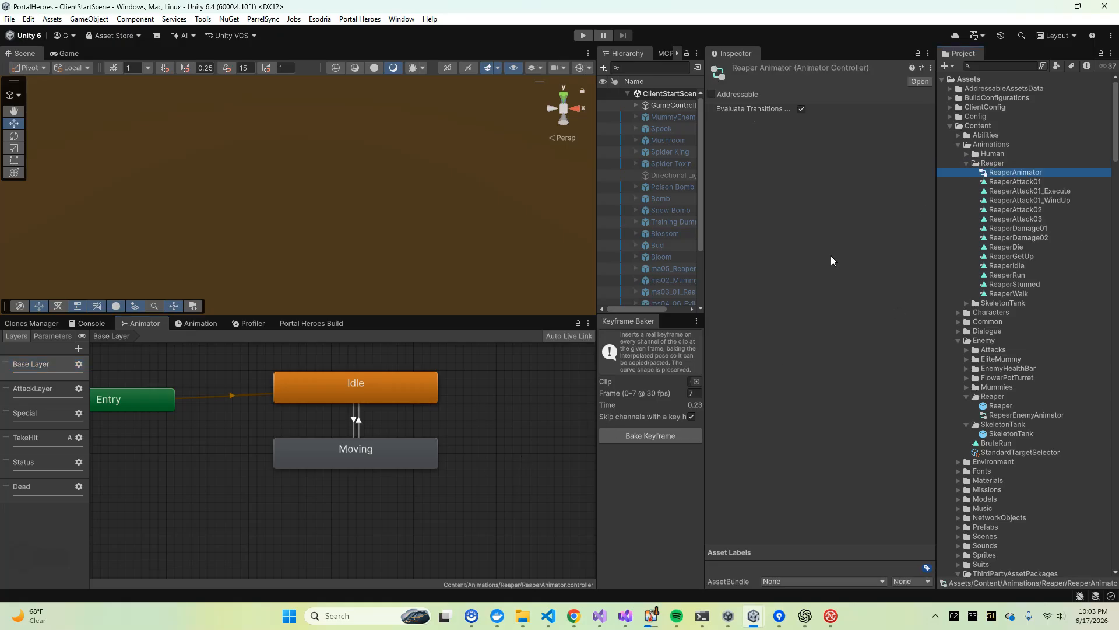
pyautogui.click(426, 419)
pyautogui.scroll(-3, 423, 426)
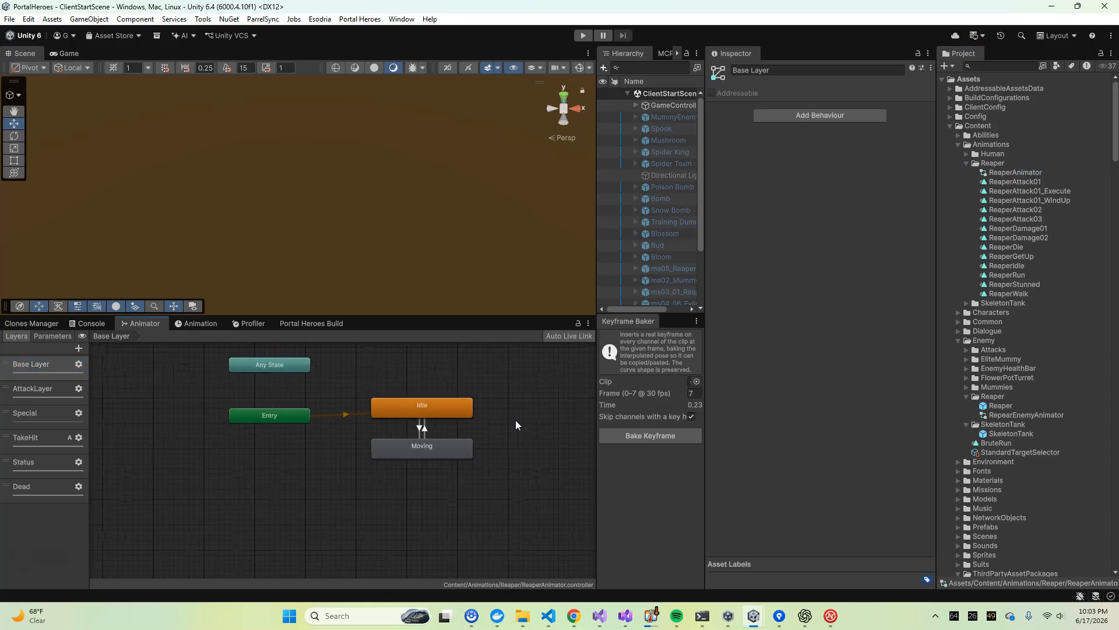
pyautogui.scroll(3, 506, 417)
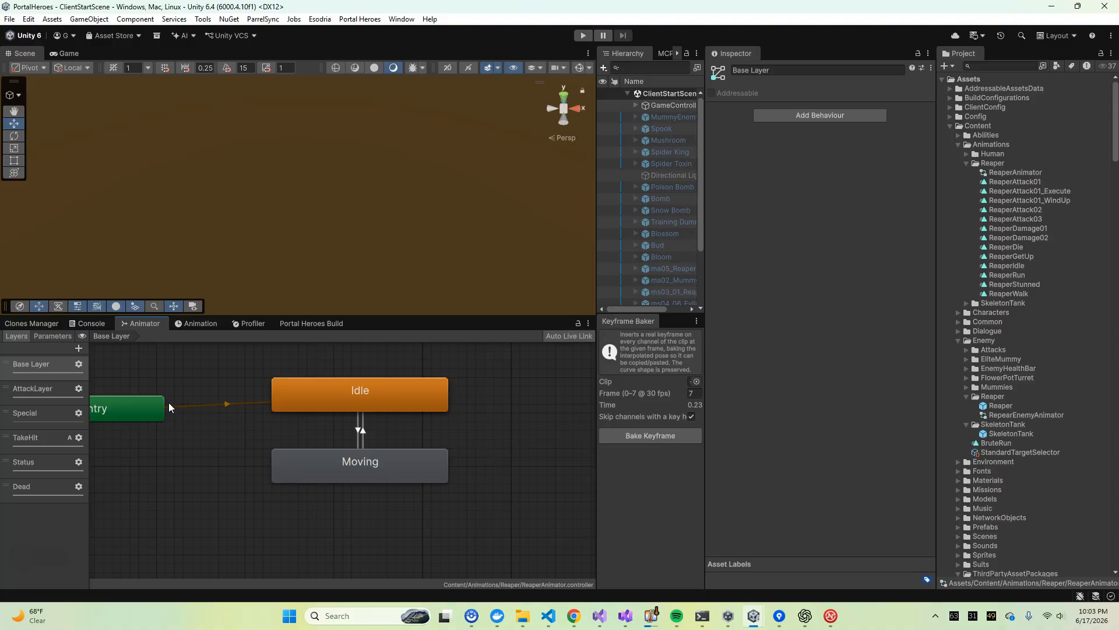
pyautogui.click(47, 338)
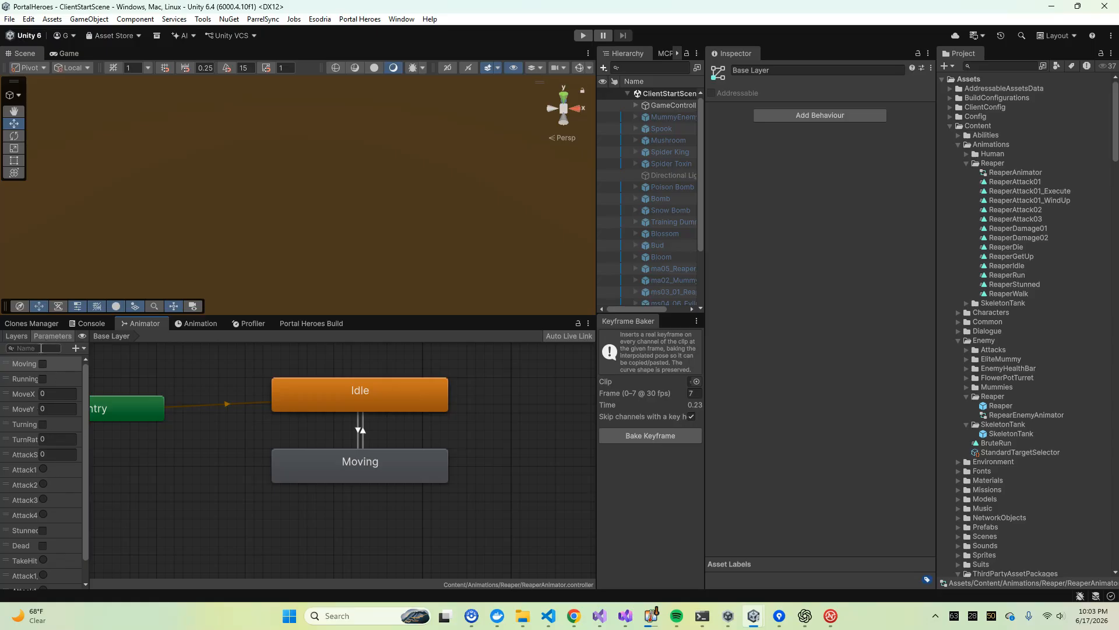
pyautogui.click(16, 336)
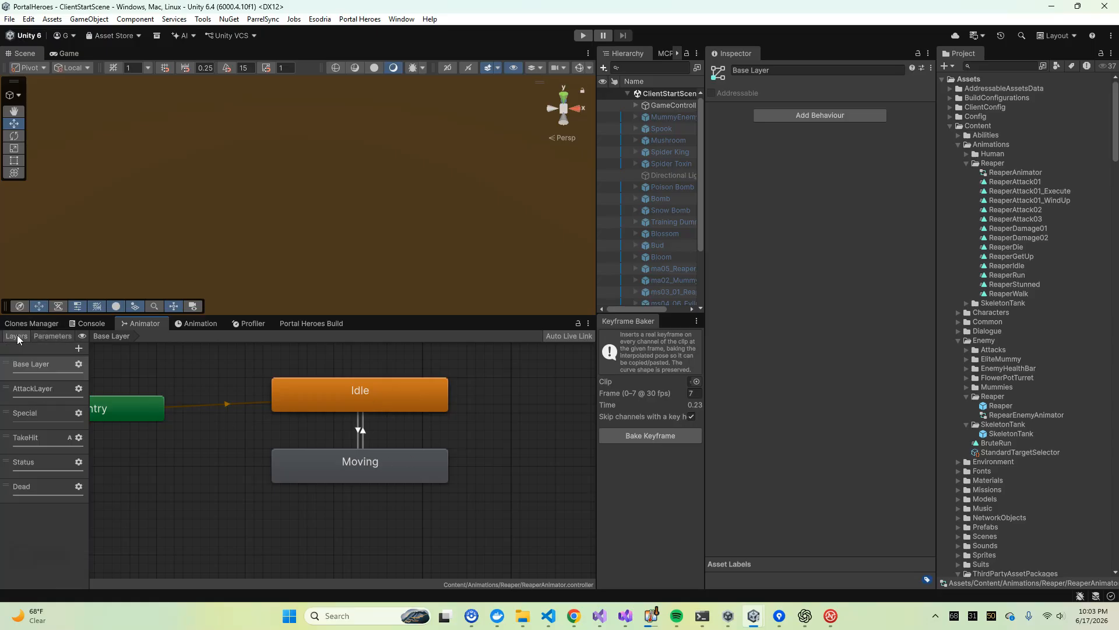
# Open the AttackLayer and inspect the motion and speed settings of the Attack1_WindUp and Attack1_Execute states
pyautogui.click(35, 388)
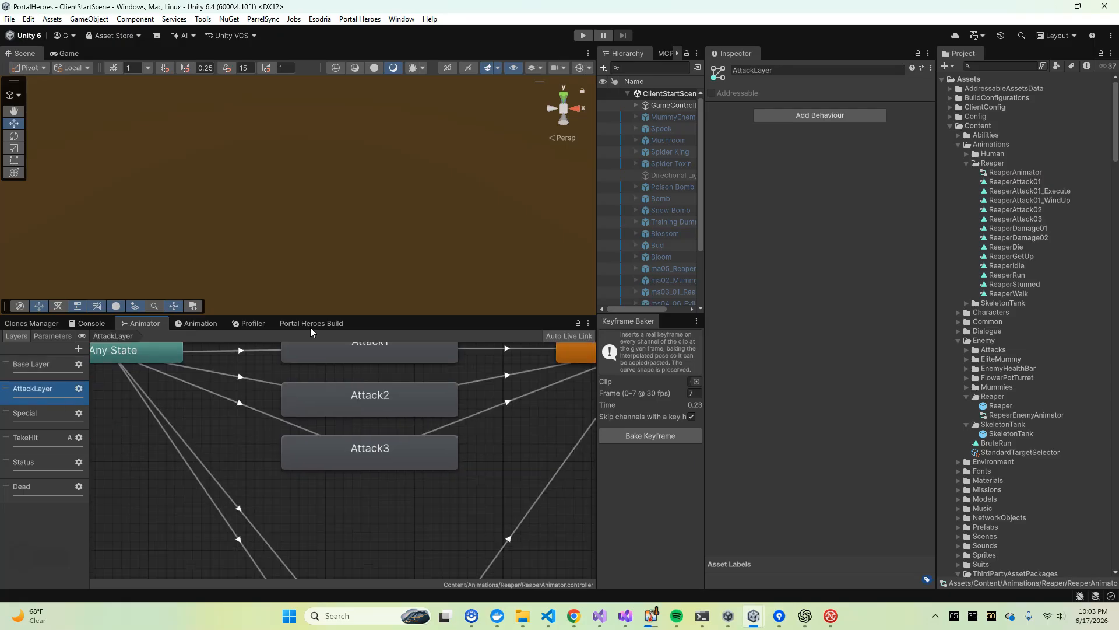
pyautogui.scroll(-2, 355, 442)
pyautogui.moveTo(353, 522); pyautogui.dragTo(355, 445)
pyautogui.moveTo(361, 560); pyautogui.dragTo(368, 486)
pyautogui.click(366, 452)
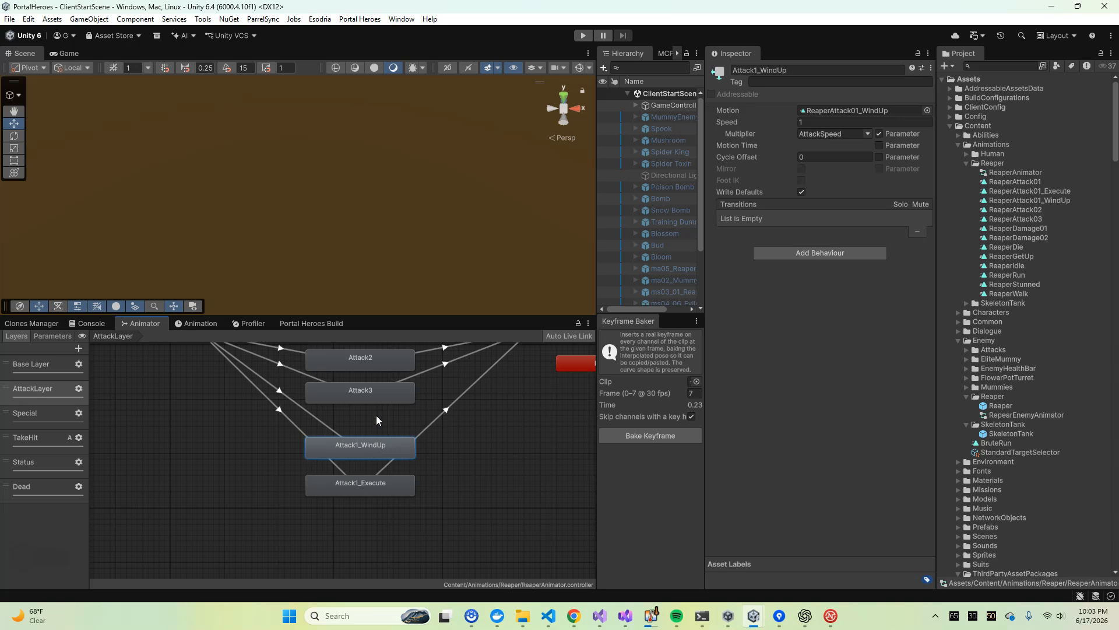
pyautogui.moveTo(376, 415); pyautogui.dragTo(383, 456, button='middle')
pyautogui.click(391, 531)
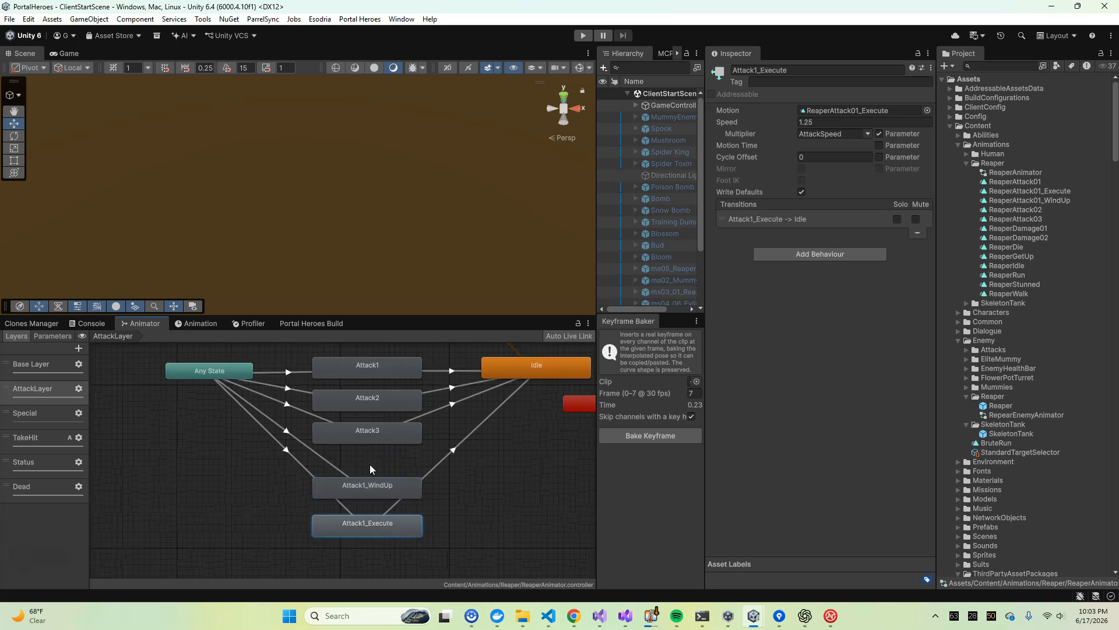
# Open the Reaper prefab and try to preview the AnyState -> Attack1_WindUp transition with Idle as the source state
pyautogui.click(307, 447)
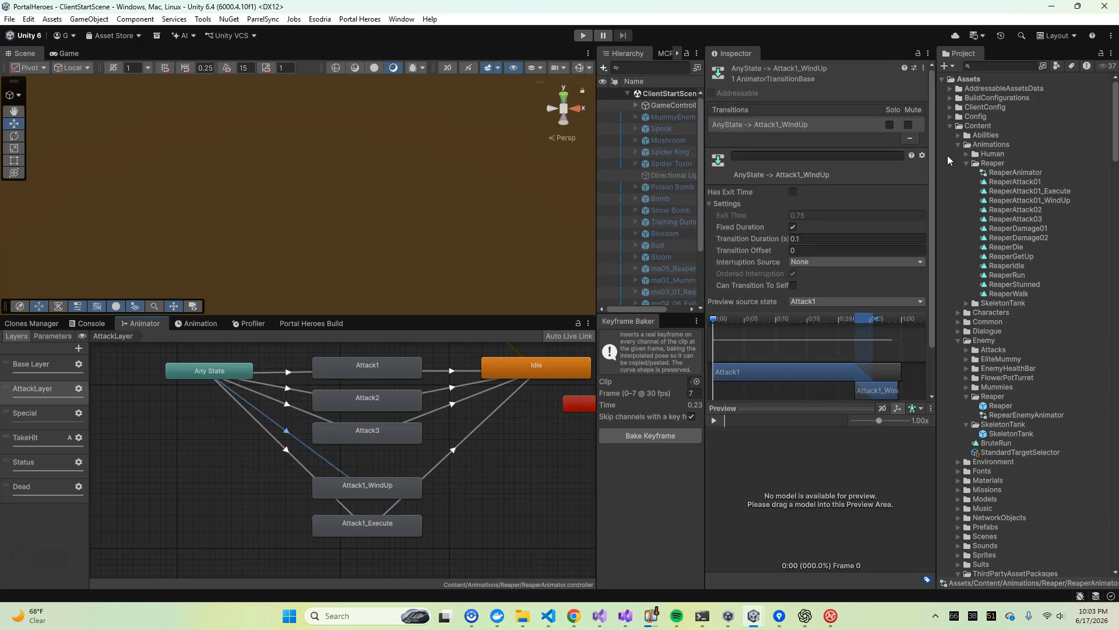
pyautogui.scroll(-3, 1014, 233)
pyautogui.doubleClick(998, 337)
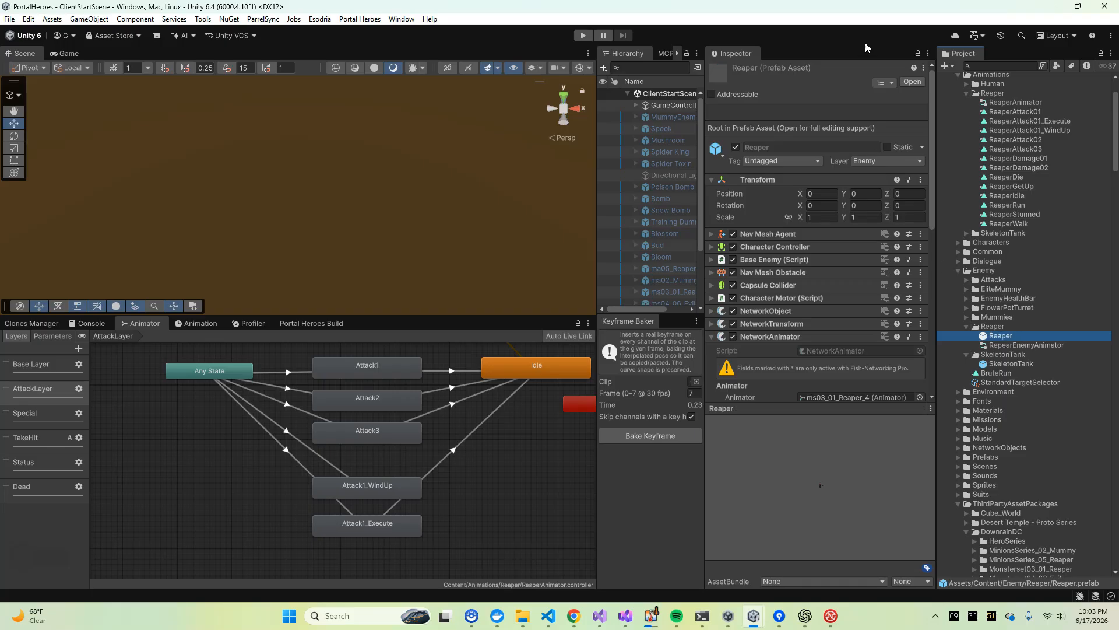
pyautogui.click(316, 445)
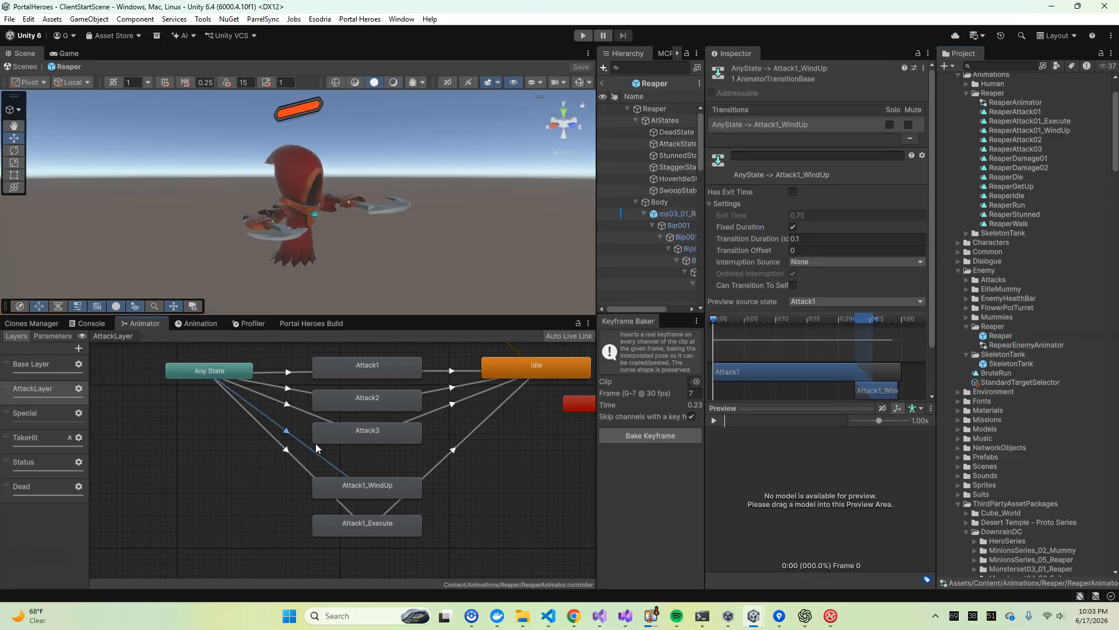
pyautogui.moveTo(716, 327); pyautogui.dragTo(742, 324)
pyautogui.click(817, 302)
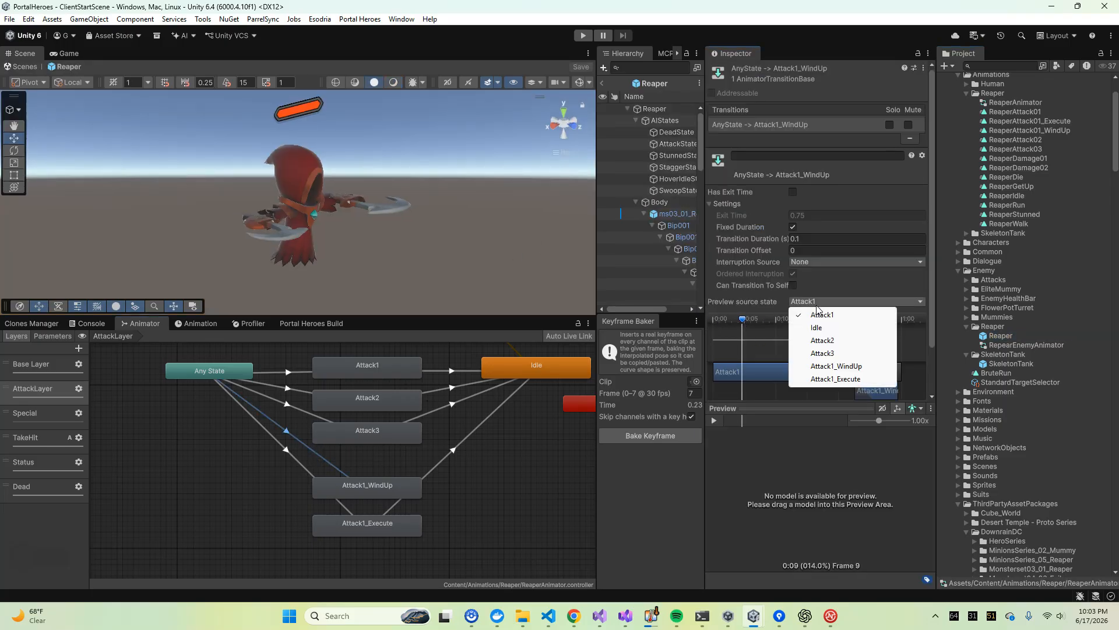
pyautogui.click(800, 323)
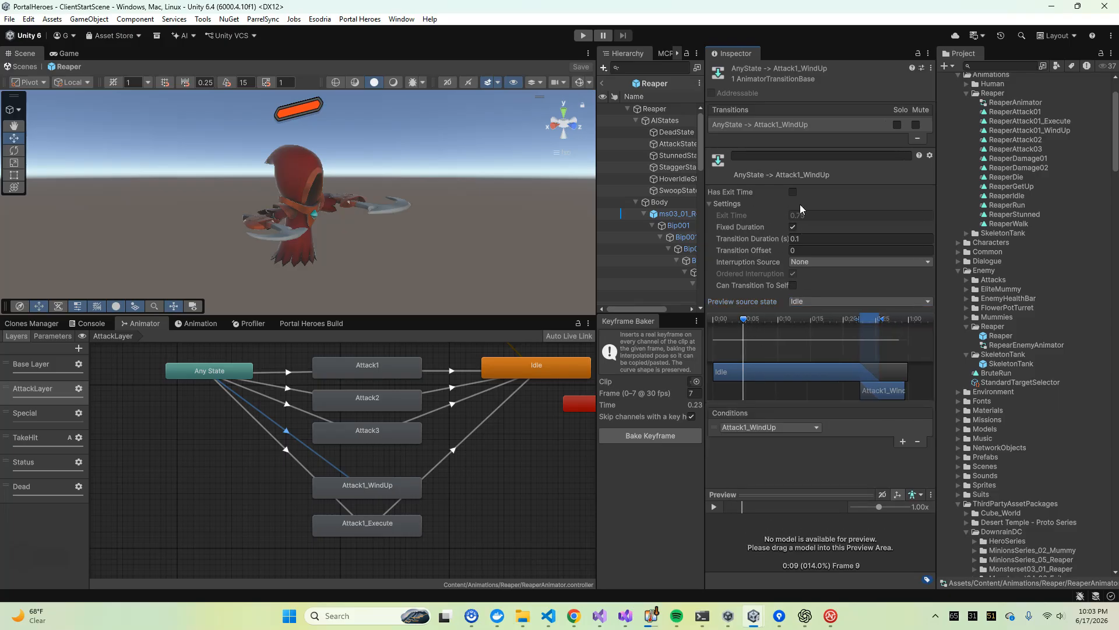
pyautogui.moveTo(745, 316); pyautogui.dragTo(873, 350)
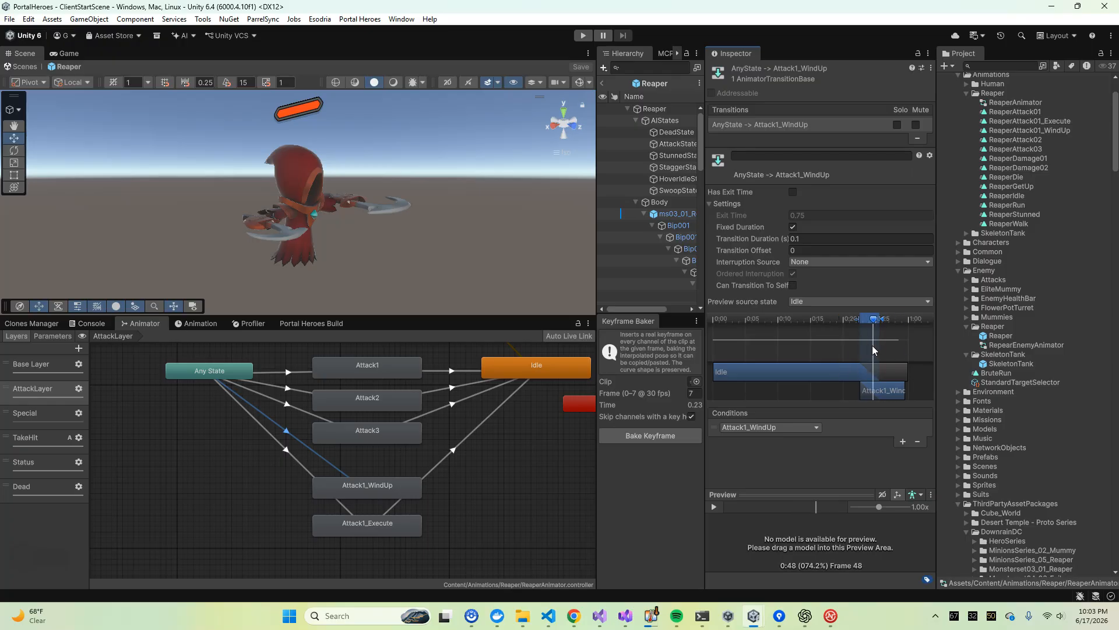
# Use the prefab's ms03_01_Reaper_4 model to preview AnyState -> Attack1_WindUp from Idle, enlarge the preview area, and scrub through the blend
pyautogui.click(681, 212)
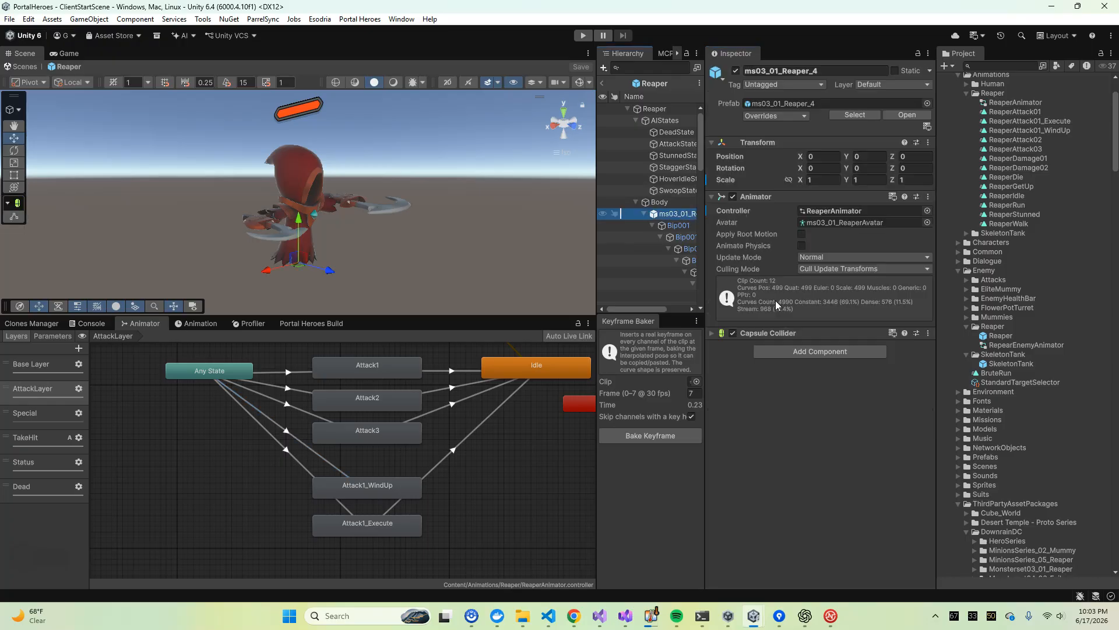
pyautogui.click(341, 473)
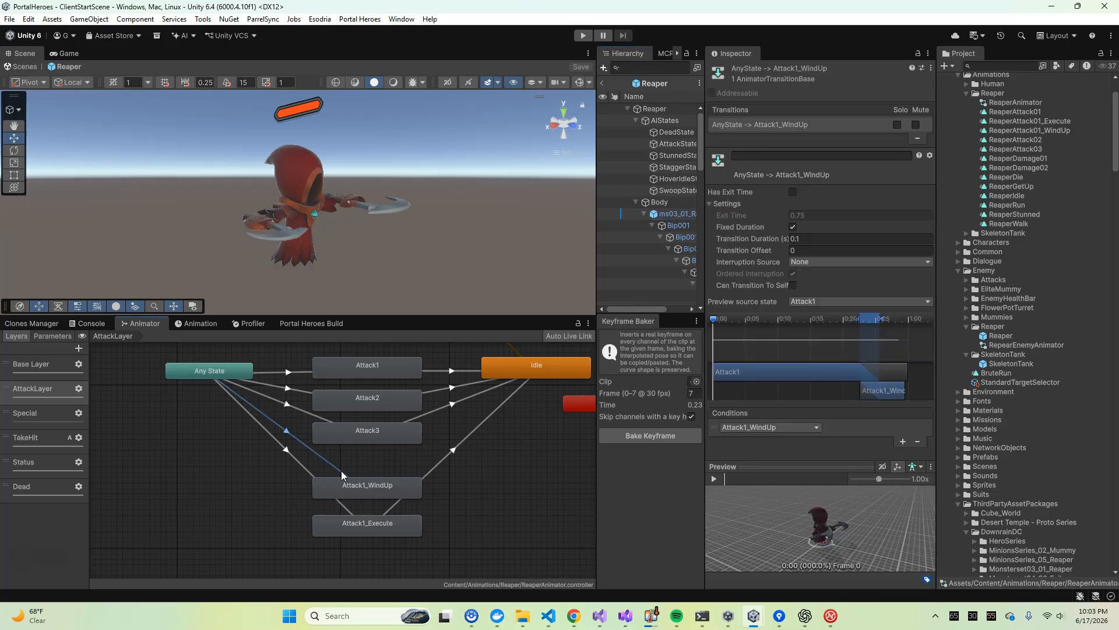
pyautogui.moveTo(769, 470); pyautogui.dragTo(778, 328)
pyautogui.scroll(-2, 785, 257)
pyautogui.click(816, 239)
pyautogui.click(808, 265)
pyautogui.moveTo(719, 260); pyautogui.dragTo(895, 267)
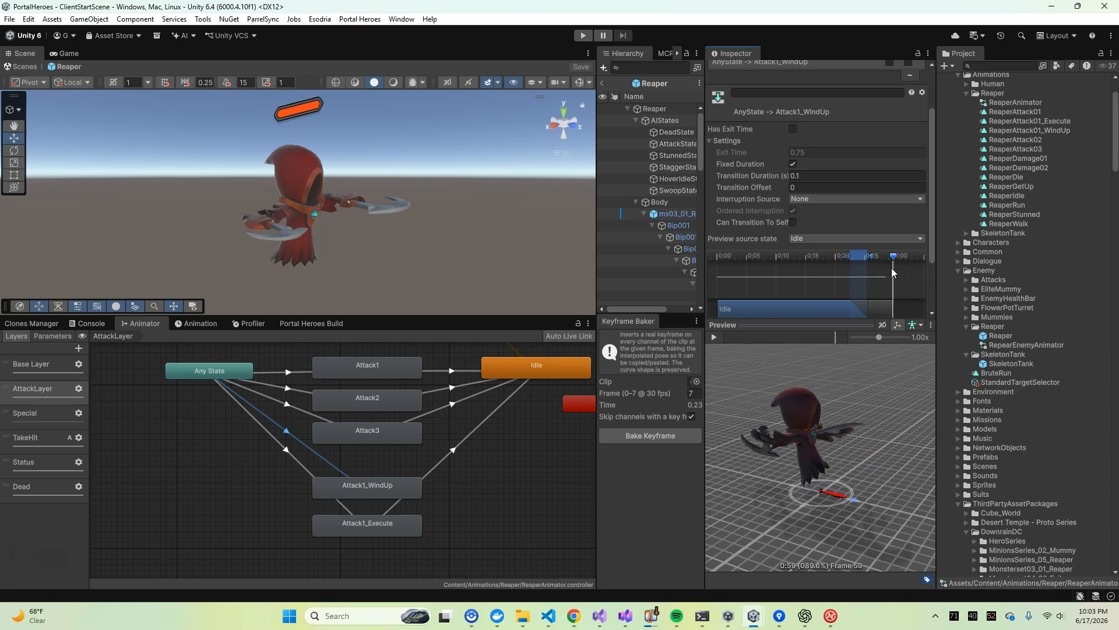
# Check which clip the Attack1_WindUp state uses and compare the ReaperAttack01_WindUp and ReaperAttack01_Execute clips
pyautogui.click(351, 492)
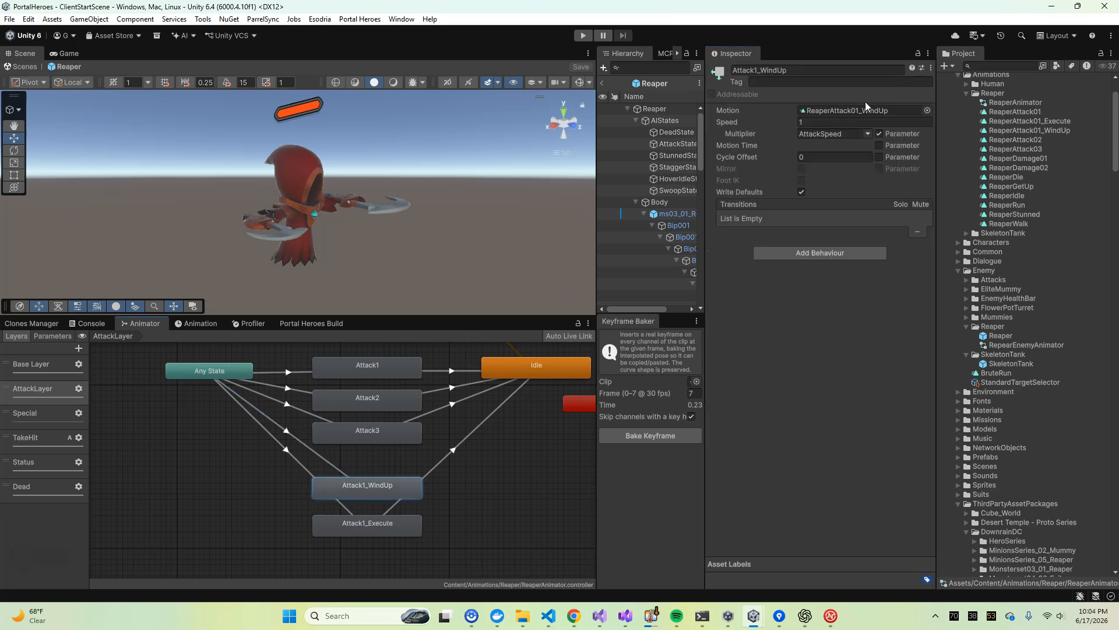
pyautogui.click(1026, 140)
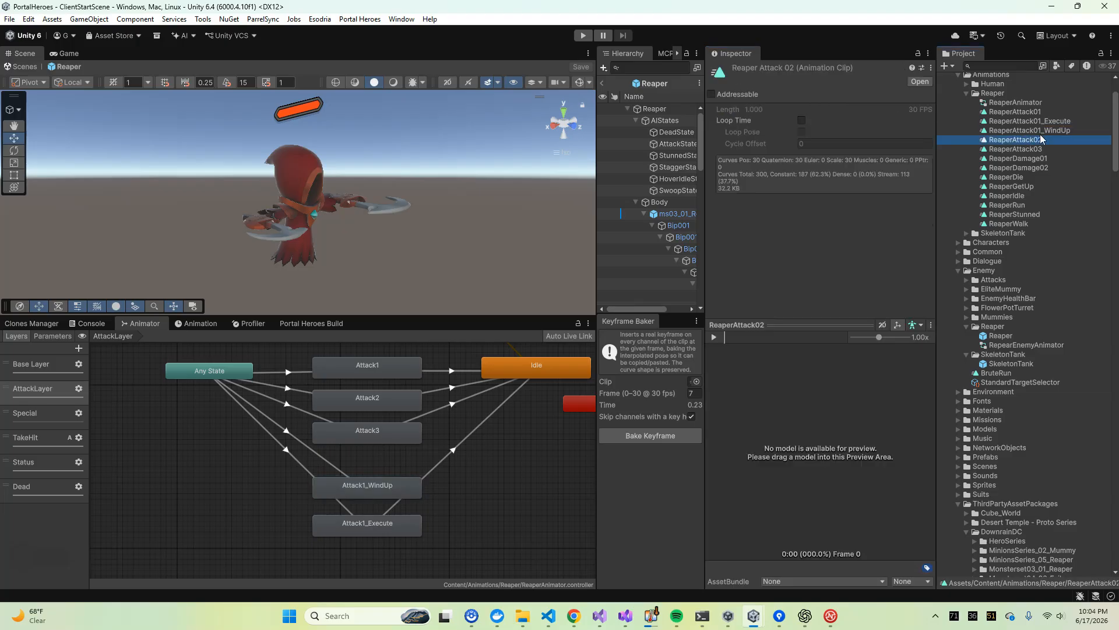
pyautogui.click(1047, 132)
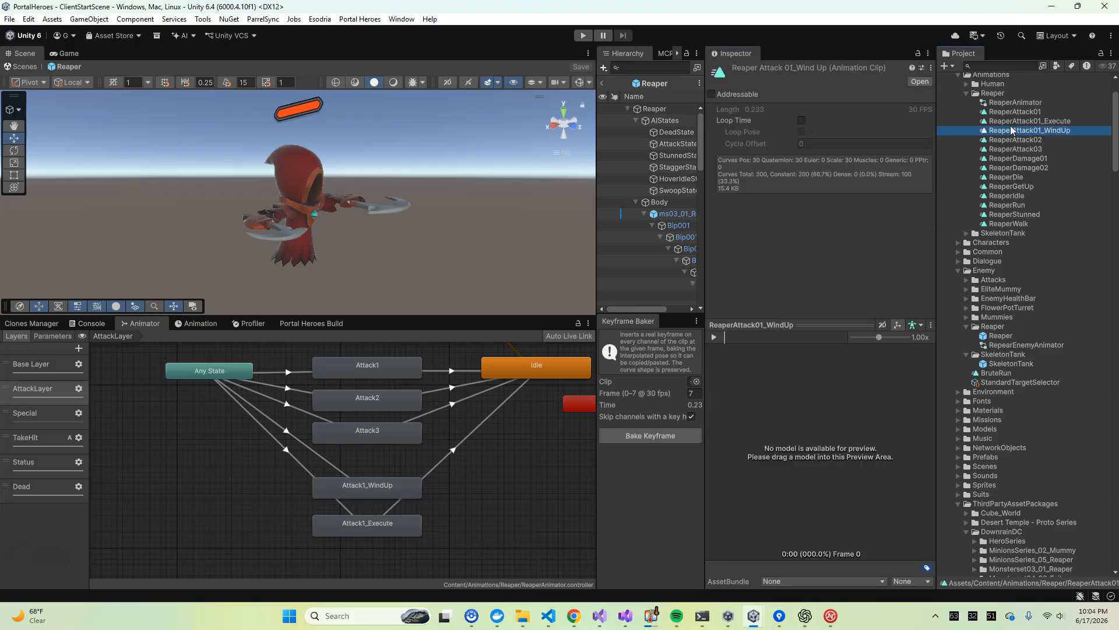
pyautogui.click(1047, 122)
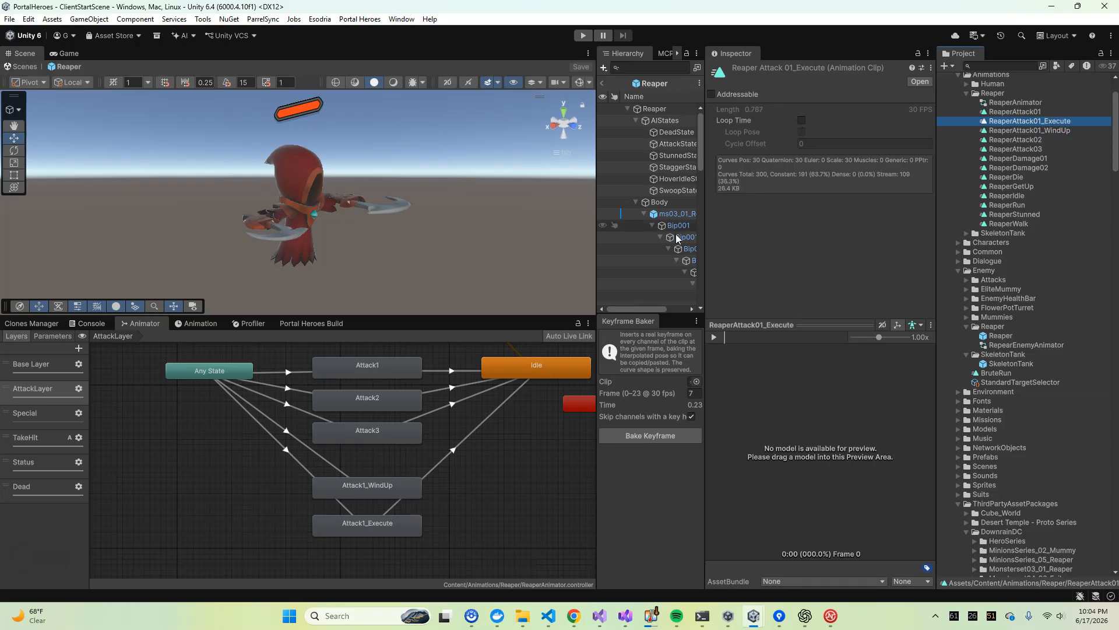
# Review the settings and condition of the AnyState -> Attack1_WindUp transition
pyautogui.click(382, 487)
pyautogui.click(310, 447)
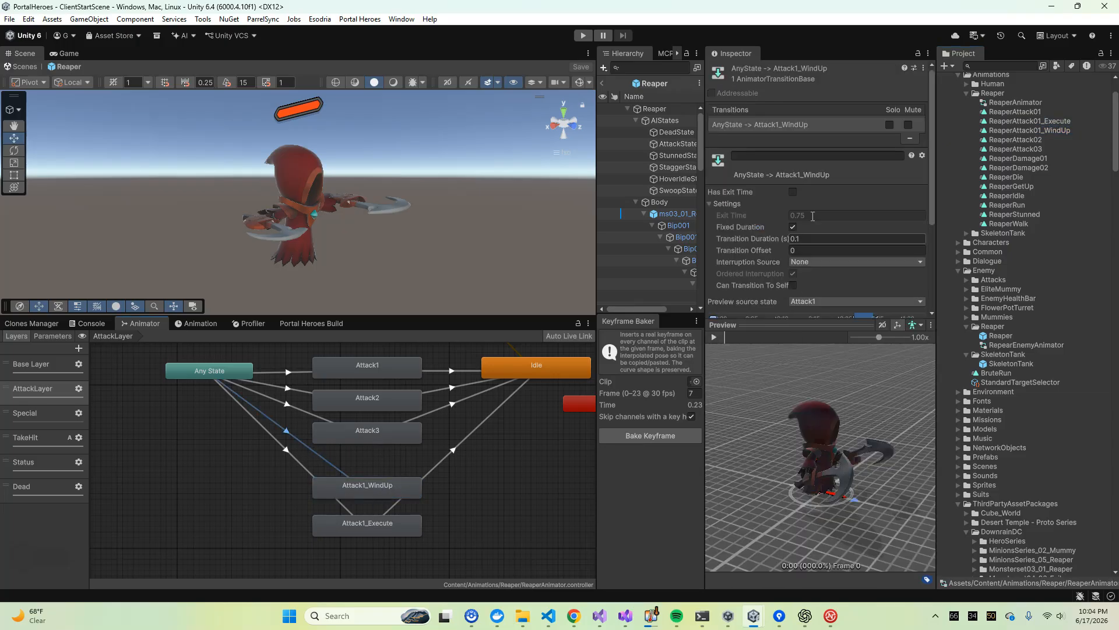
pyautogui.scroll(3, 770, 177)
pyautogui.scroll(-4, 777, 209)
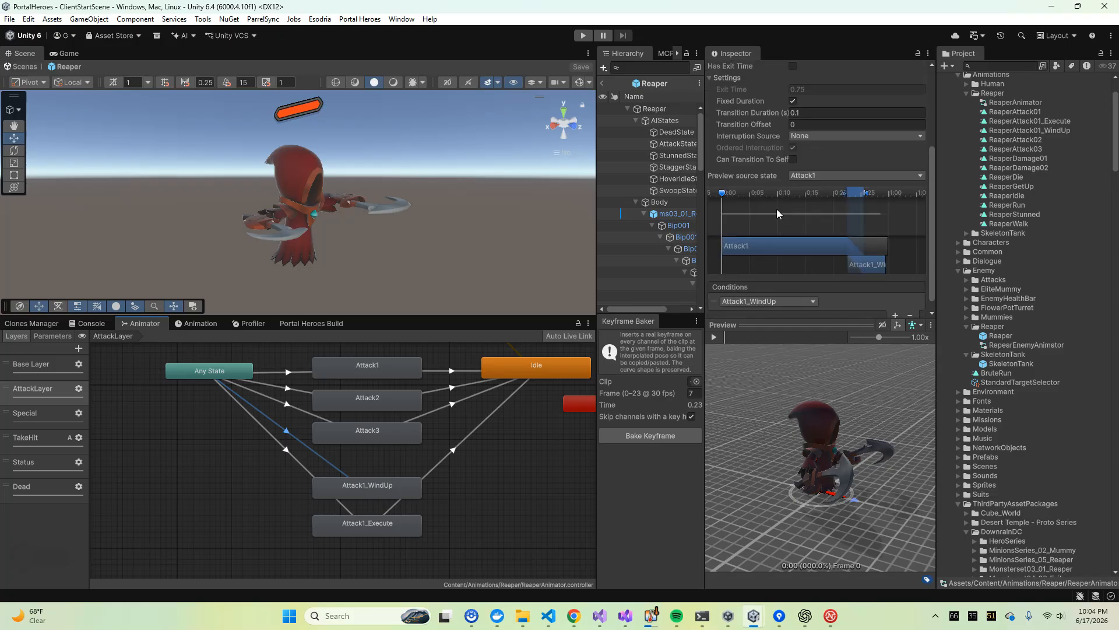
# Inspect the Attack1_Execute state, then preview the AnyState -> Attack1_Execute transition from Attack1_WindUp and check its duration and exit settings
pyautogui.click(368, 525)
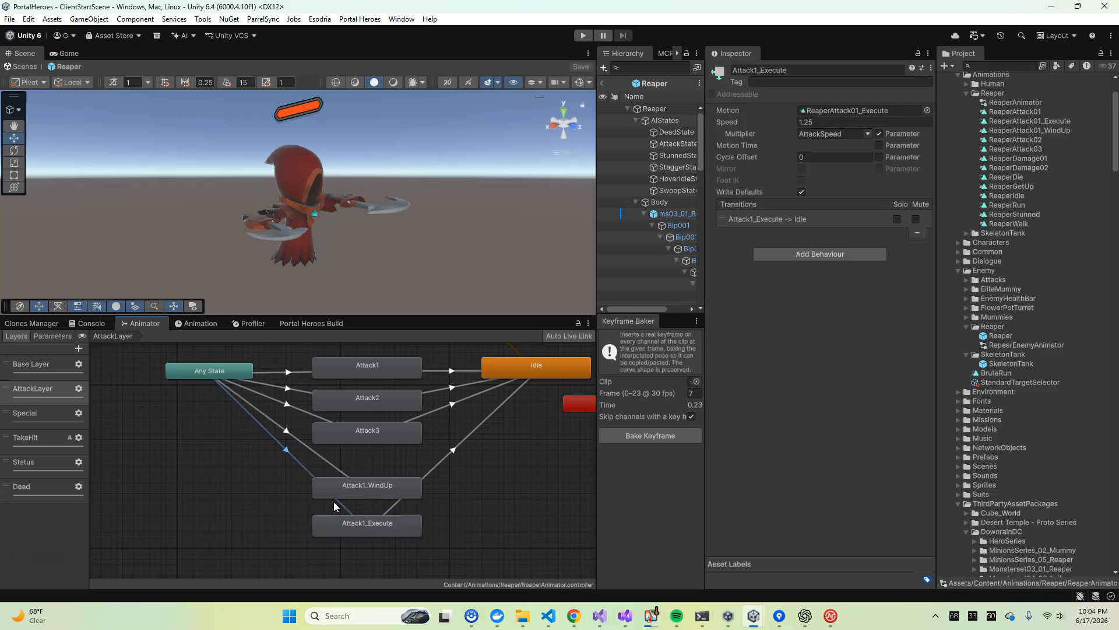
pyautogui.click(334, 502)
pyautogui.scroll(-2, 770, 278)
pyautogui.click(806, 239)
pyautogui.click(828, 304)
pyautogui.scroll(-2, 729, 204)
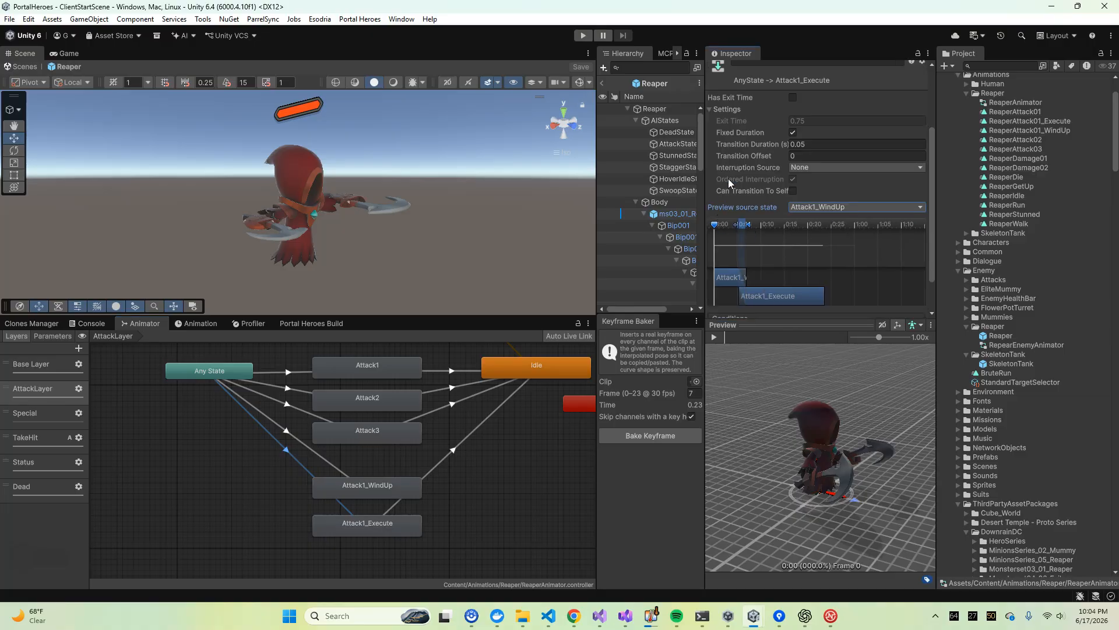
pyautogui.scroll(-3, 729, 183)
pyautogui.moveTo(715, 182); pyautogui.dragTo(740, 203)
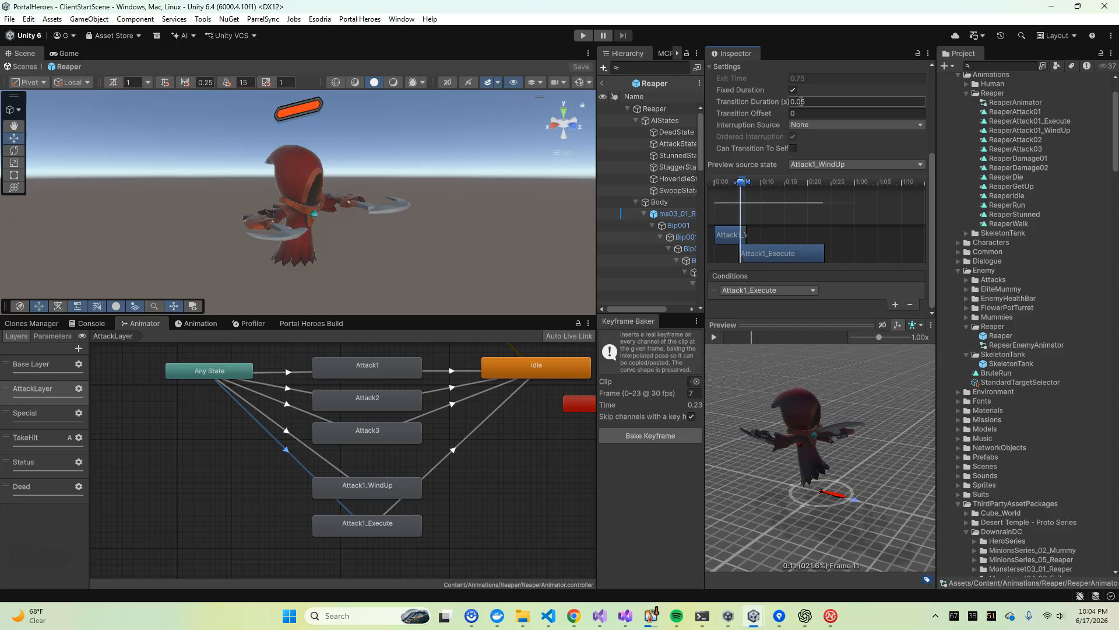
pyautogui.scroll(2, 796, 106)
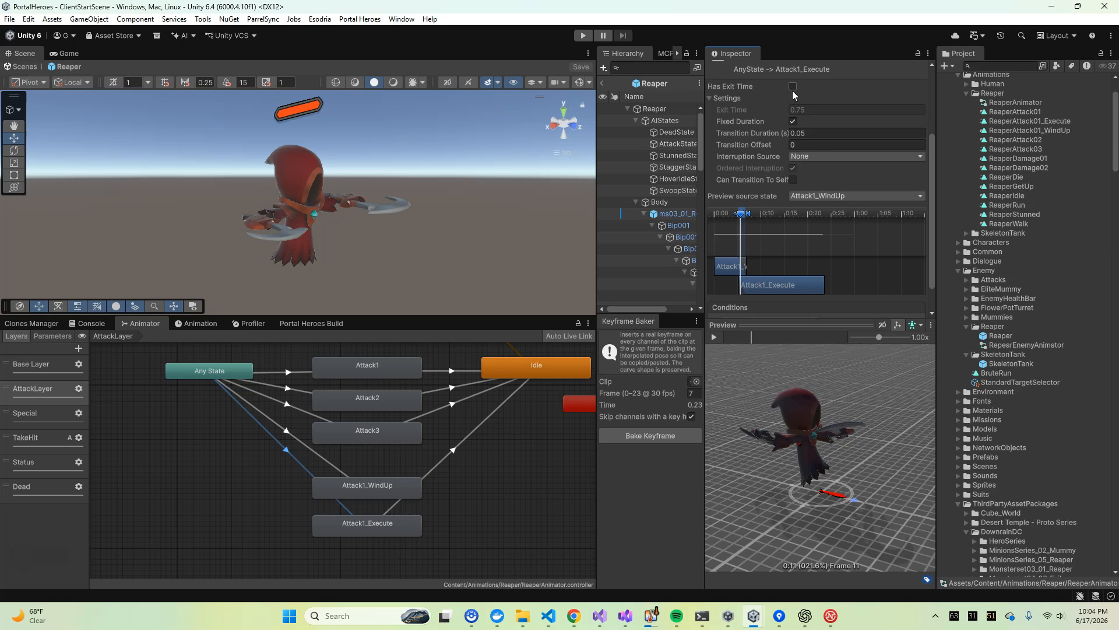
# Recheck the Attack1_WindUp state and scrub the AnyState -> Attack1_Execute preview from Attack1_WindUp around the blend point
pyautogui.click(353, 488)
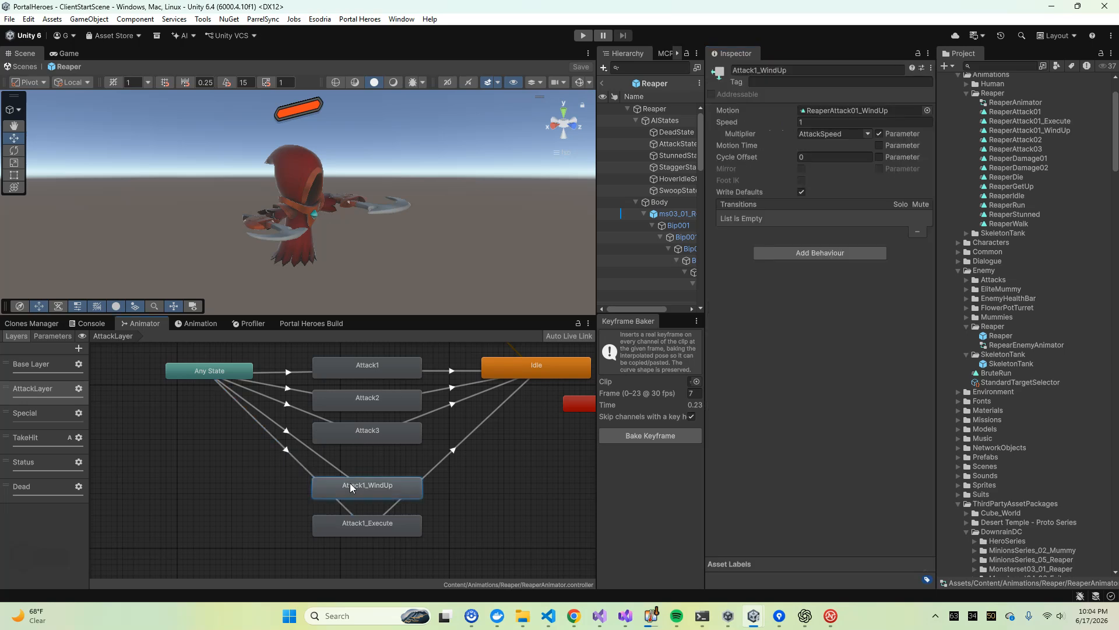
pyautogui.click(296, 467)
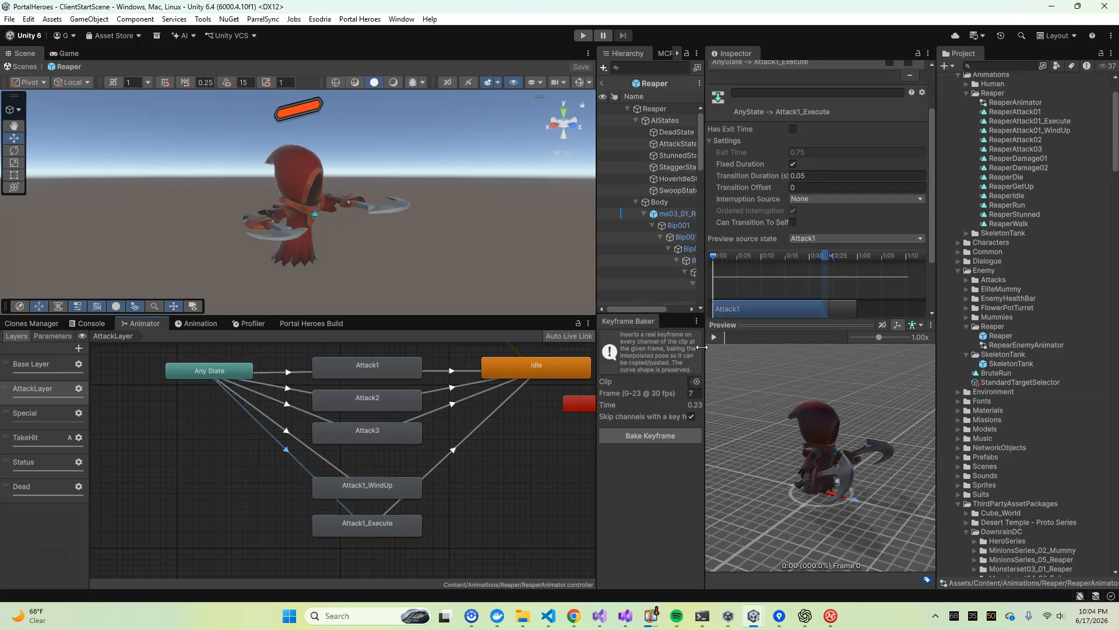
pyautogui.moveTo(716, 260); pyautogui.dragTo(812, 260)
pyautogui.click(809, 240)
pyautogui.click(837, 303)
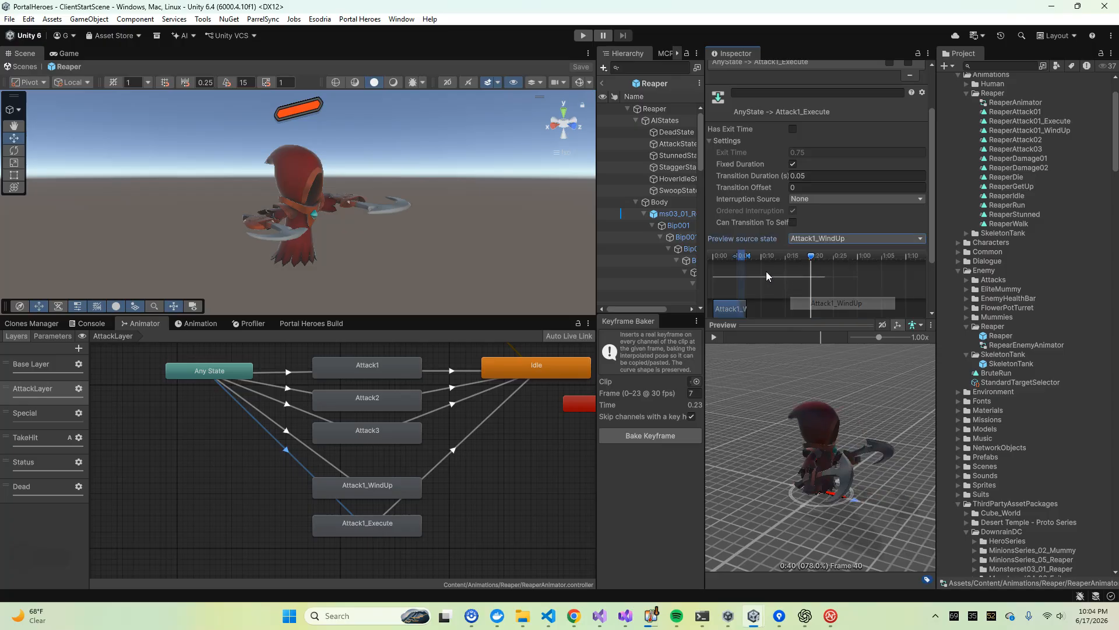
pyautogui.moveTo(811, 257); pyautogui.dragTo(737, 285)
pyautogui.scroll(-3, 747, 163)
pyautogui.moveTo(735, 199)
pyautogui.mouseDown()
pyautogui.moveTo(756, 204)
pyautogui.moveTo(739, 204)
pyautogui.moveTo(750, 205)
pyautogui.moveTo(741, 216)
pyautogui.moveTo(754, 211)
pyautogui.moveTo(715, 205)
pyautogui.moveTo(745, 207)
pyautogui.mouseUp()
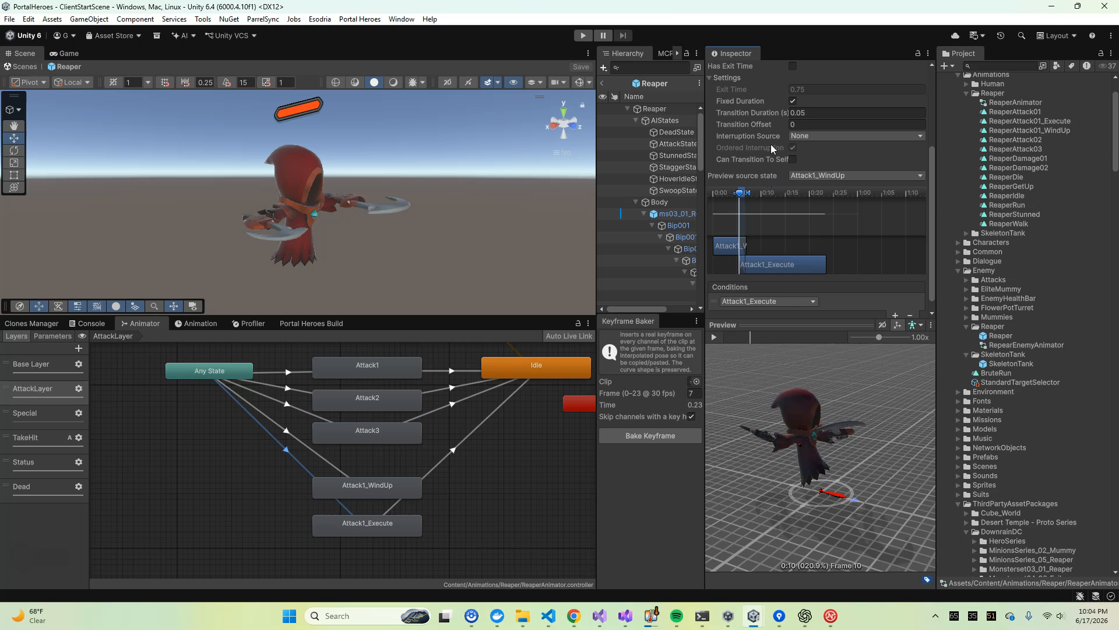
# Try enabling Has Exit Time on AnyState -> Attack1_Execute with an exit time of 1.35, scrub the preview, and disable it again
pyautogui.scroll(1, 770, 145)
pyautogui.click(793, 97)
pyautogui.moveTo(749, 121); pyautogui.dragTo(760, 120)
pyautogui.moveTo(740, 225); pyautogui.dragTo(716, 252)
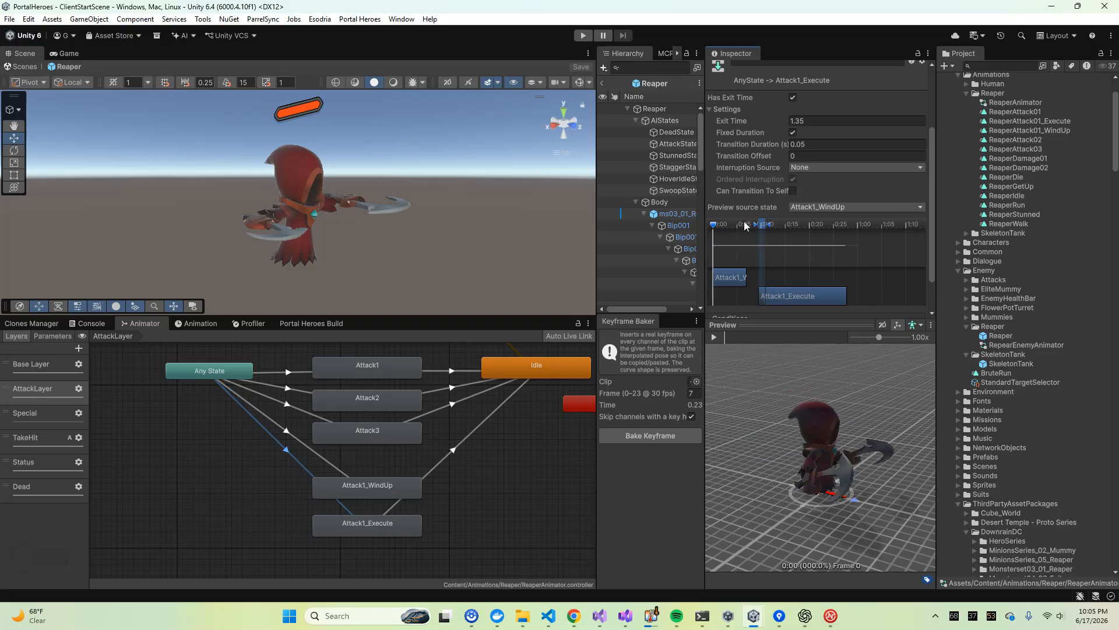
pyautogui.moveTo(751, 327); pyautogui.dragTo(744, 396)
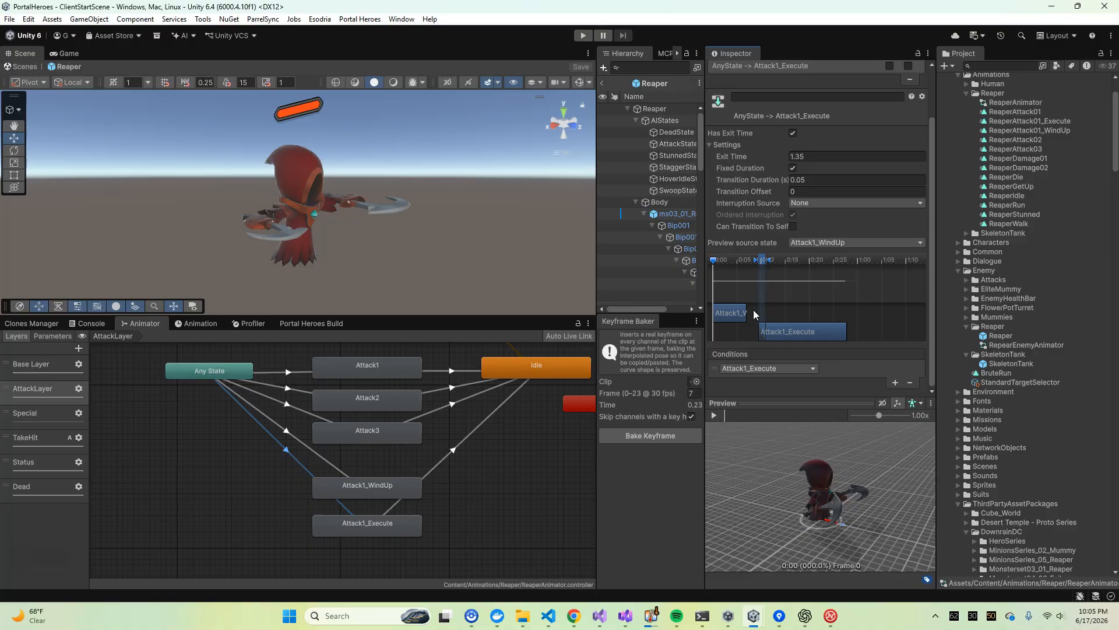
pyautogui.moveTo(714, 263); pyautogui.dragTo(722, 306)
pyautogui.click(793, 133)
# Recheck the Attack1_Execute state's settings and the AnyState -> Attack1_Execute transition
pyautogui.click(374, 523)
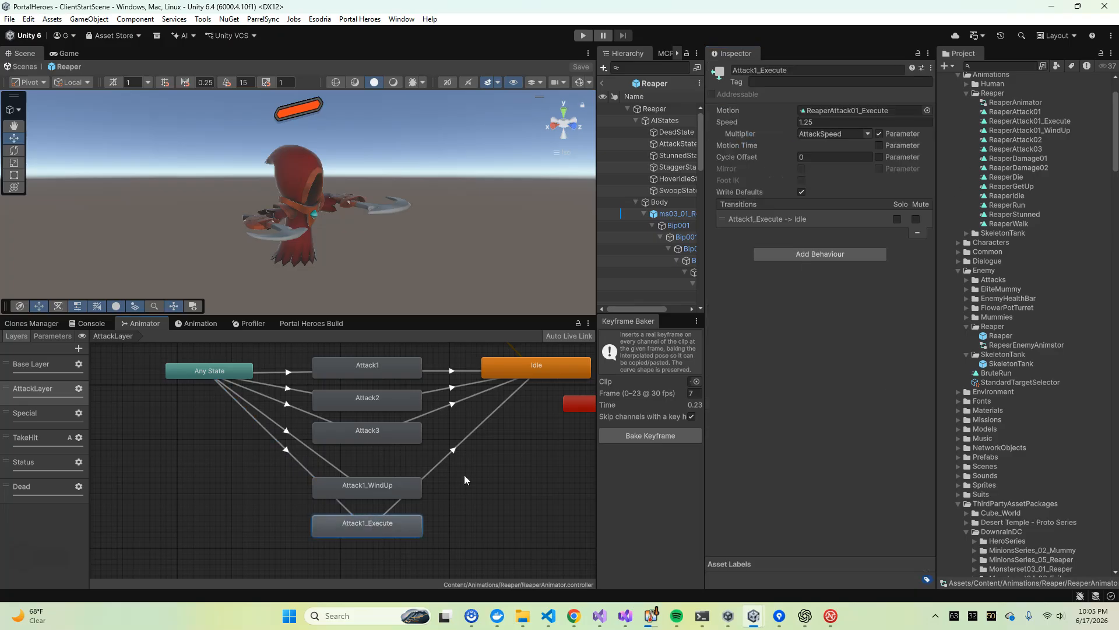
pyautogui.click(289, 444)
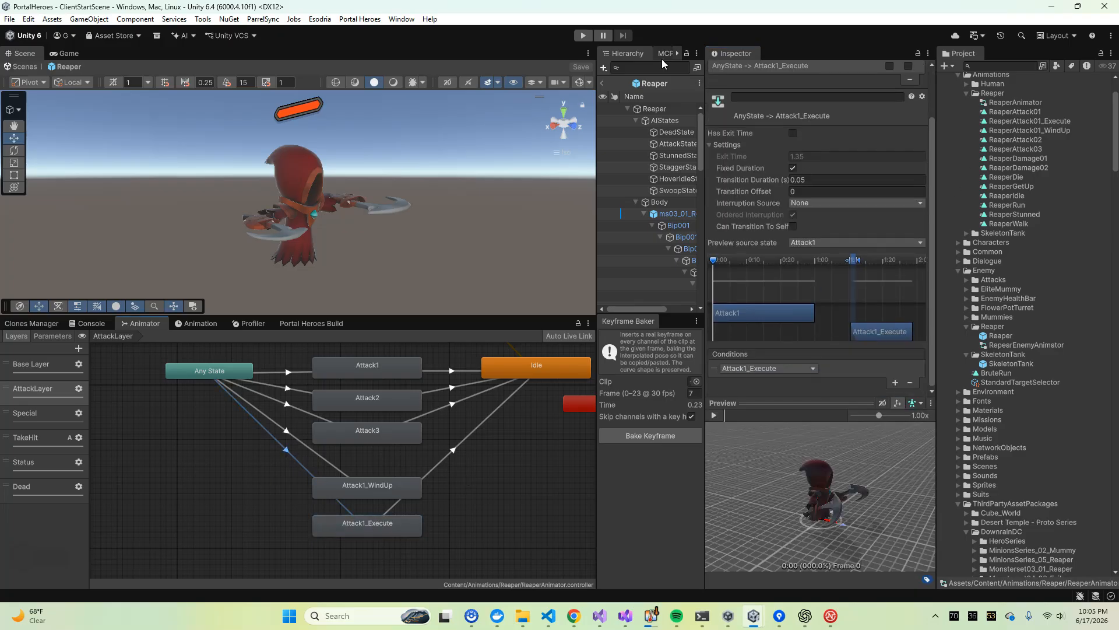
# Enlarge the hierarchy area, collapse the ms03_01_Reaper_4 model, and inspect the AttackState, HitboxAttack and CombatText objects
pyautogui.moveTo(596, 125); pyautogui.dragTo(513, 140)
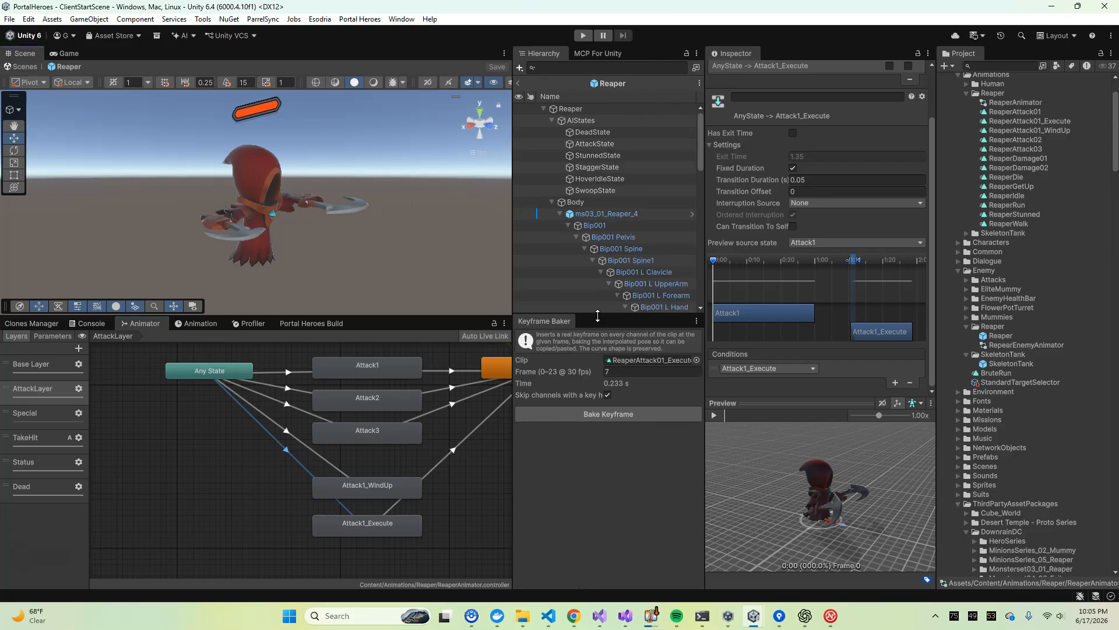
pyautogui.moveTo(597, 316); pyautogui.dragTo(597, 377)
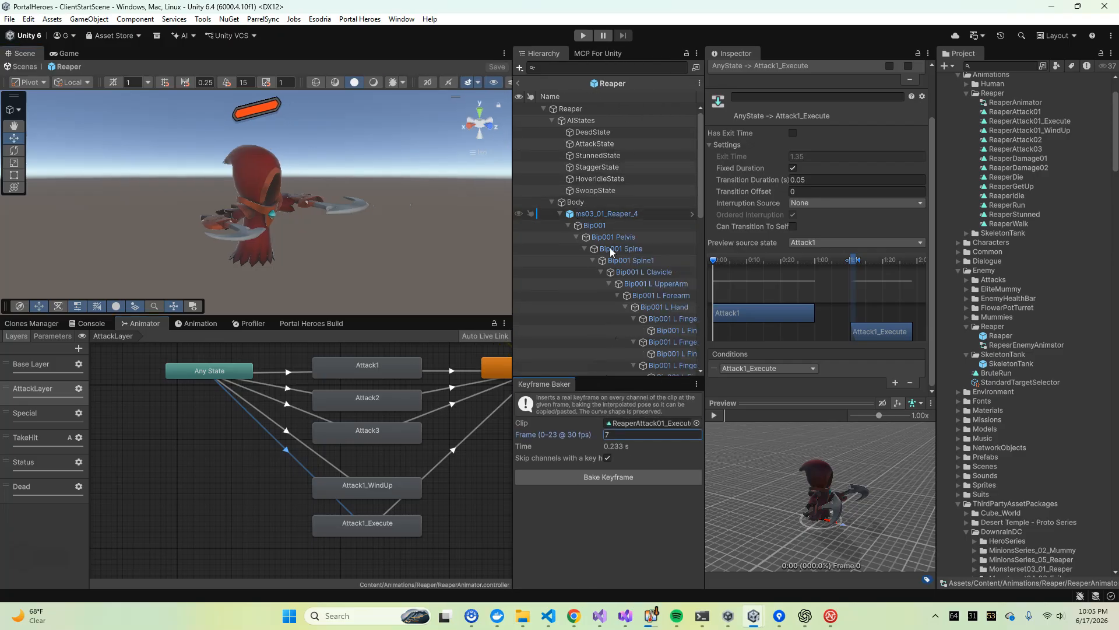
pyautogui.click(561, 214)
pyautogui.click(589, 143)
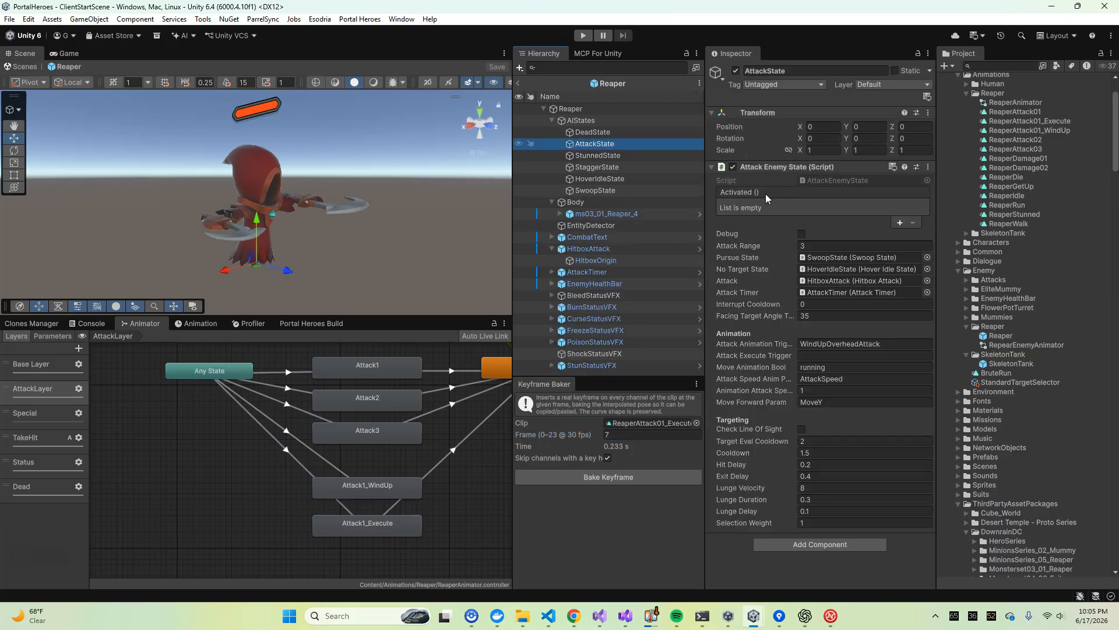
pyautogui.click(552, 249)
pyautogui.click(588, 248)
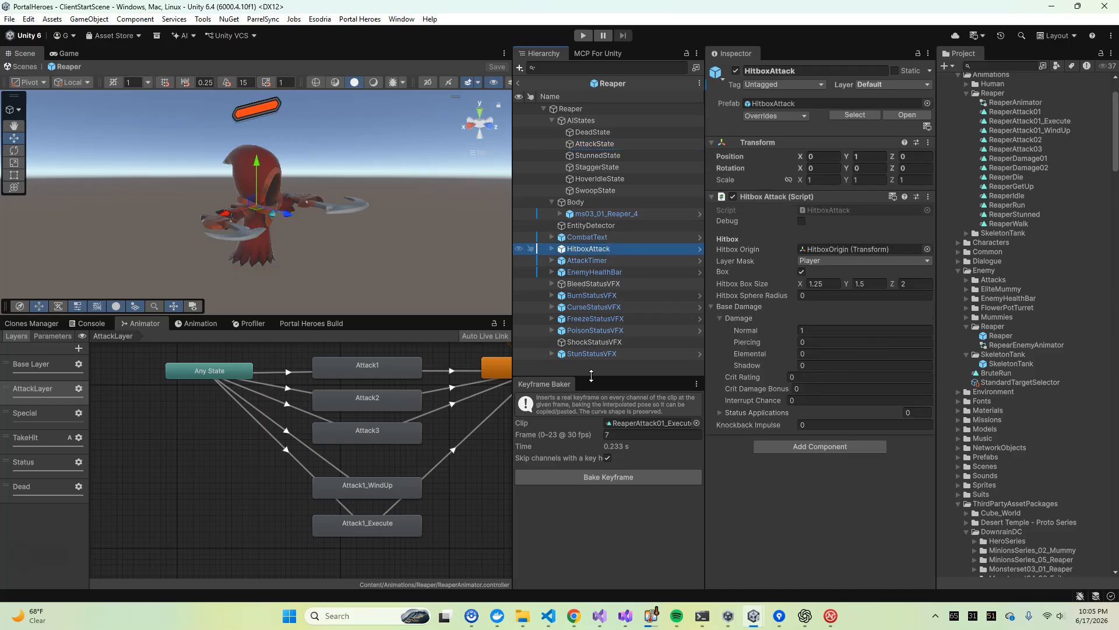
pyautogui.moveTo(591, 376); pyautogui.dragTo(594, 431)
pyautogui.click(589, 236)
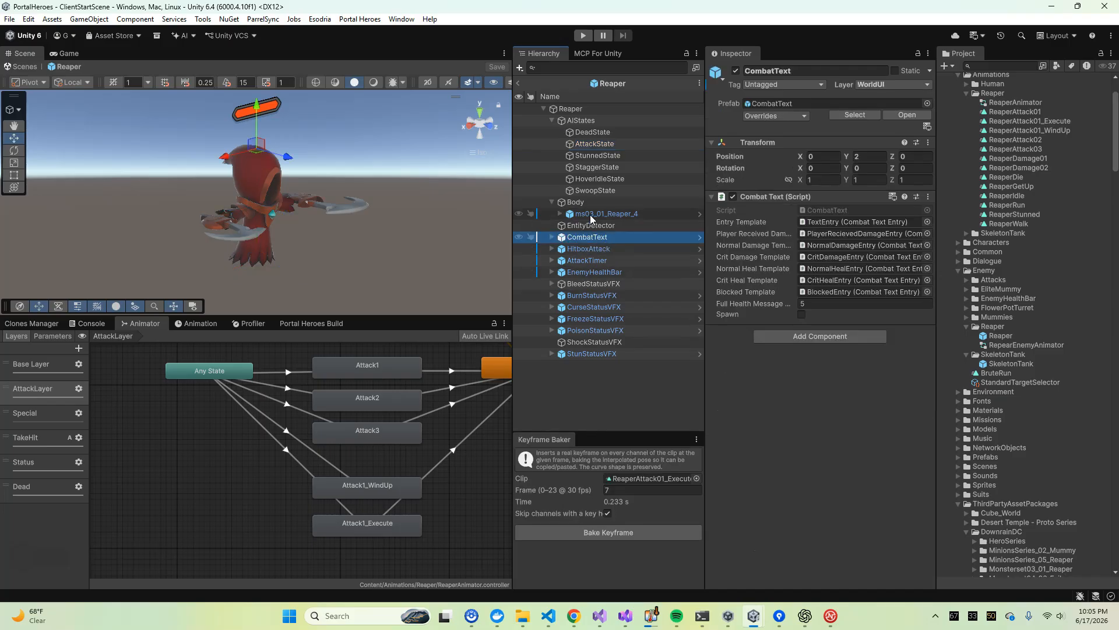
# Collapse the Reaper's child groups and the Animations and Reaper asset folders, and add the SkeletonTank prefab under the Reaper root as a reference
pyautogui.click(552, 202)
pyautogui.click(553, 111)
pyautogui.click(552, 120)
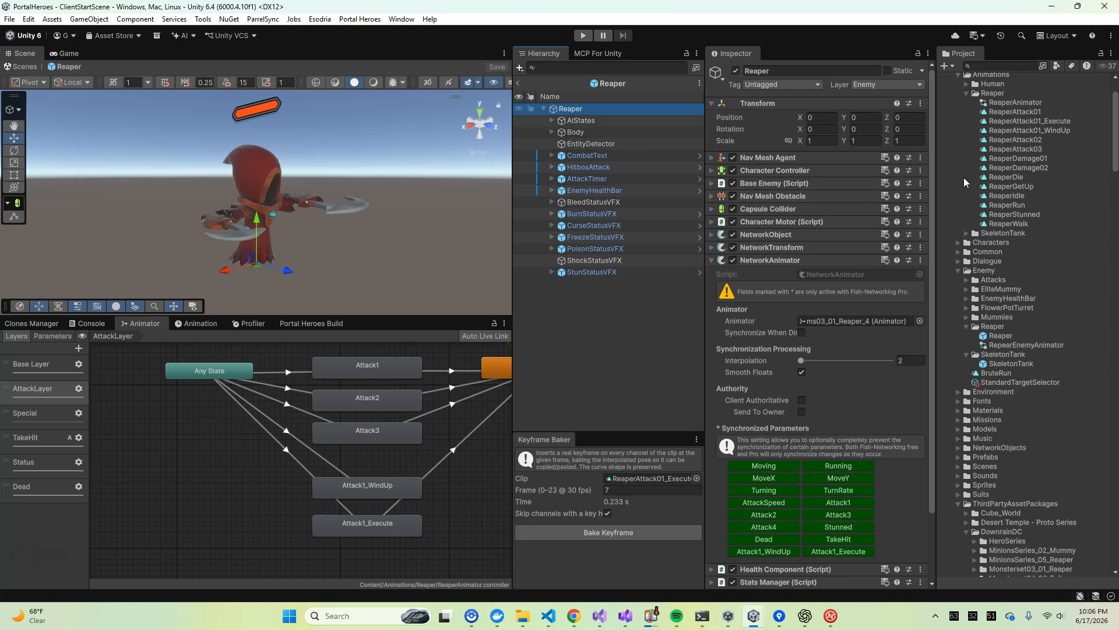
pyautogui.scroll(3, 992, 187)
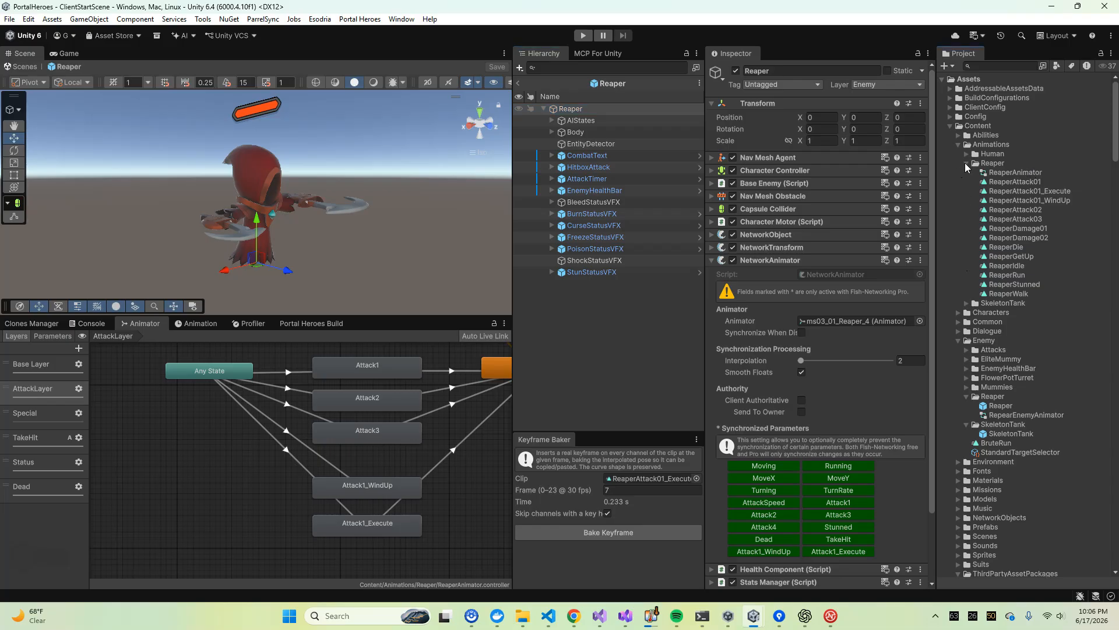
pyautogui.click(957, 144)
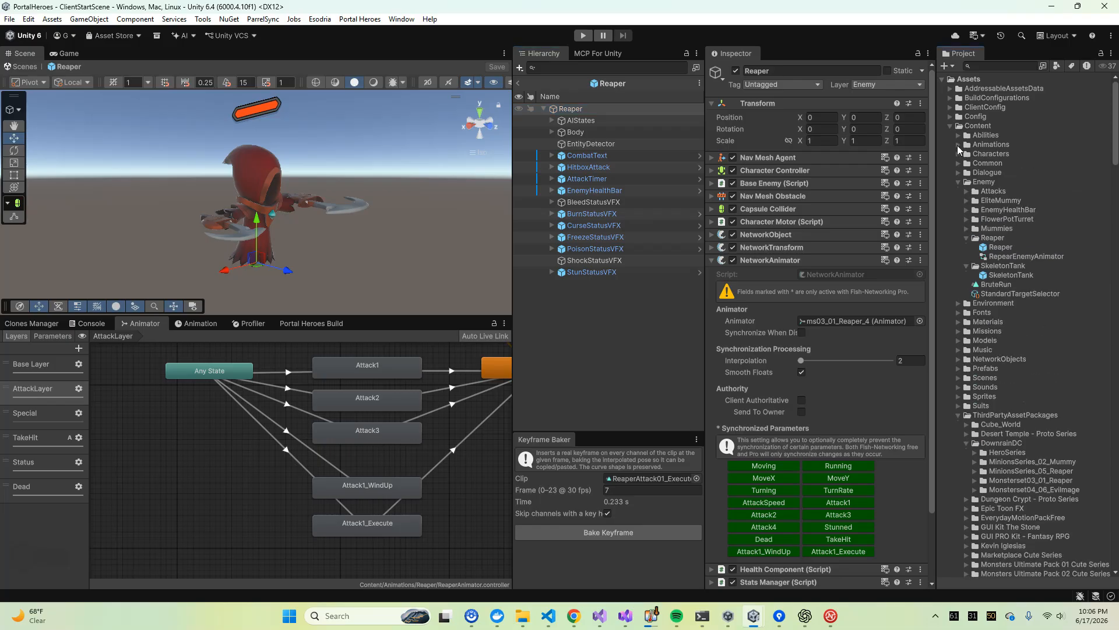
pyautogui.click(968, 238)
pyautogui.moveTo(992, 257); pyautogui.dragTo(562, 111)
# Collapse SkeletonTank's child groups from AIStates to StatusVFX in the hierarchy to show its top-level structure
pyautogui.click(560, 295)
pyautogui.click(559, 307)
pyautogui.click(560, 319)
pyautogui.click(561, 331)
pyautogui.click(564, 342)
pyautogui.click(561, 343)
pyautogui.click(561, 354)
pyautogui.click(561, 366)
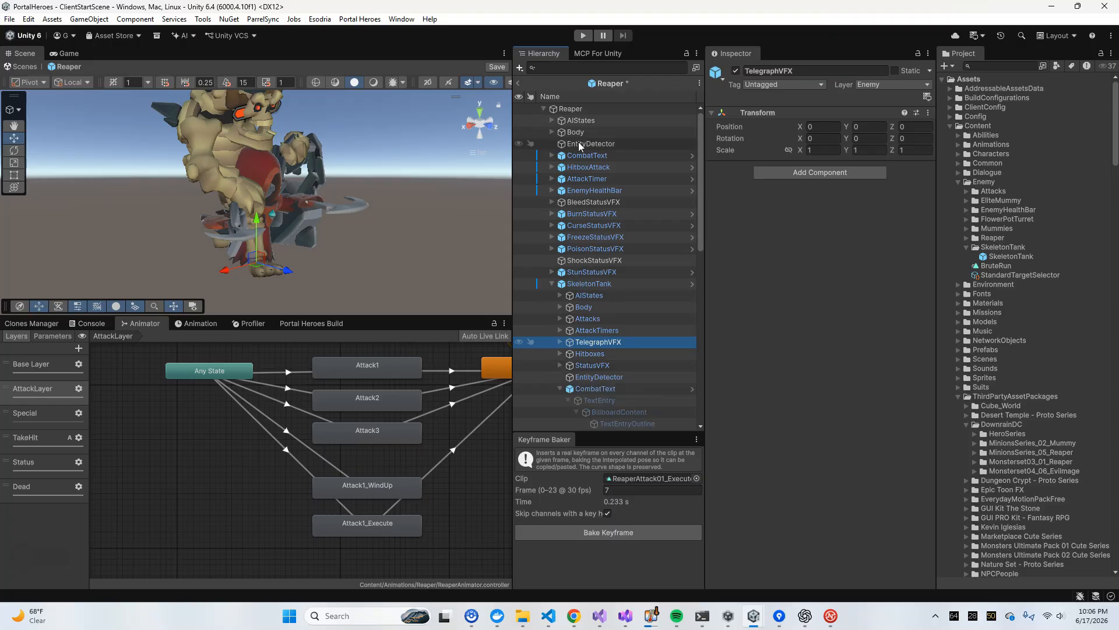
# Create an empty object under the Reaper root and place it directly after EntityDetector
pyautogui.rightClick(573, 109)
pyautogui.click(620, 318)
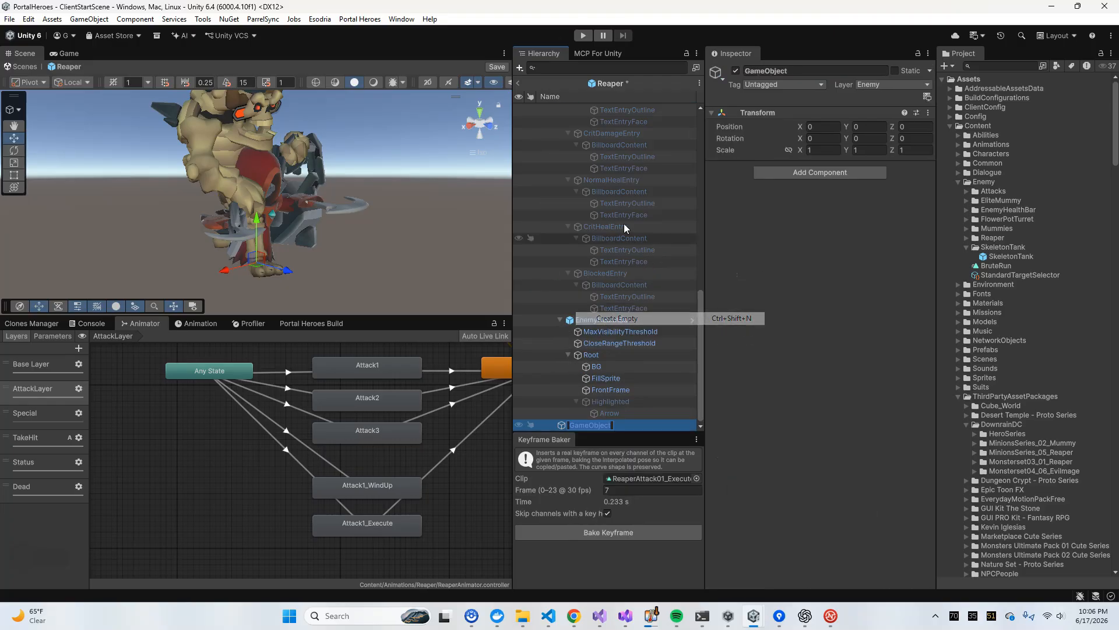
pyautogui.click(560, 320)
pyautogui.click(606, 417)
pyautogui.click(605, 424)
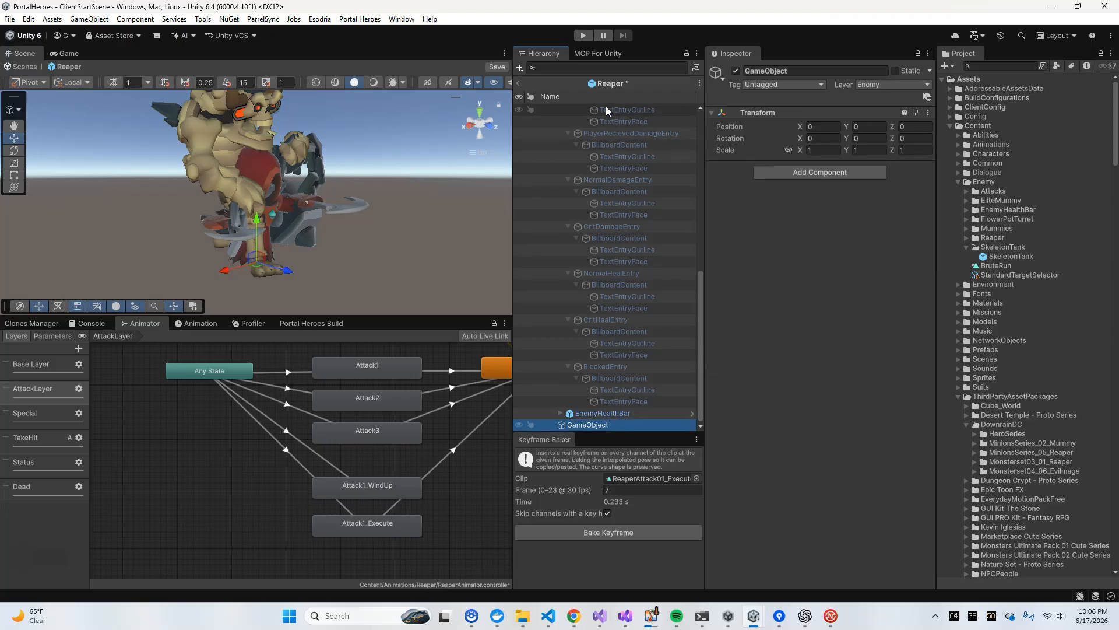
pyautogui.press('Delete')
pyautogui.scroll(10, 614, 280)
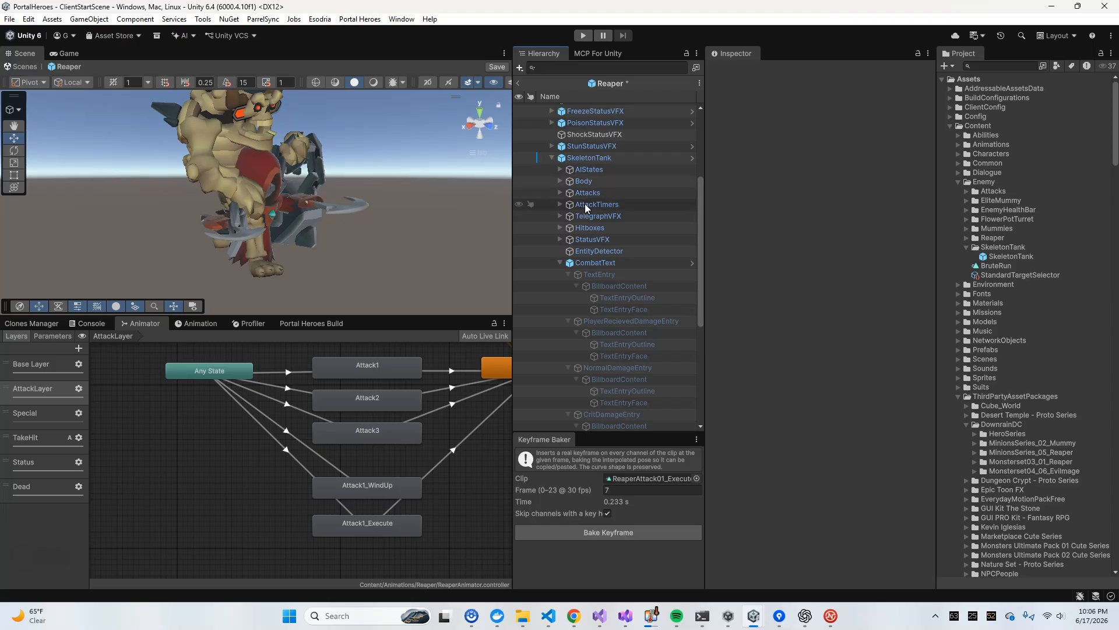
pyautogui.click(560, 262)
pyautogui.moveTo(594, 411); pyautogui.dragTo(601, 155)
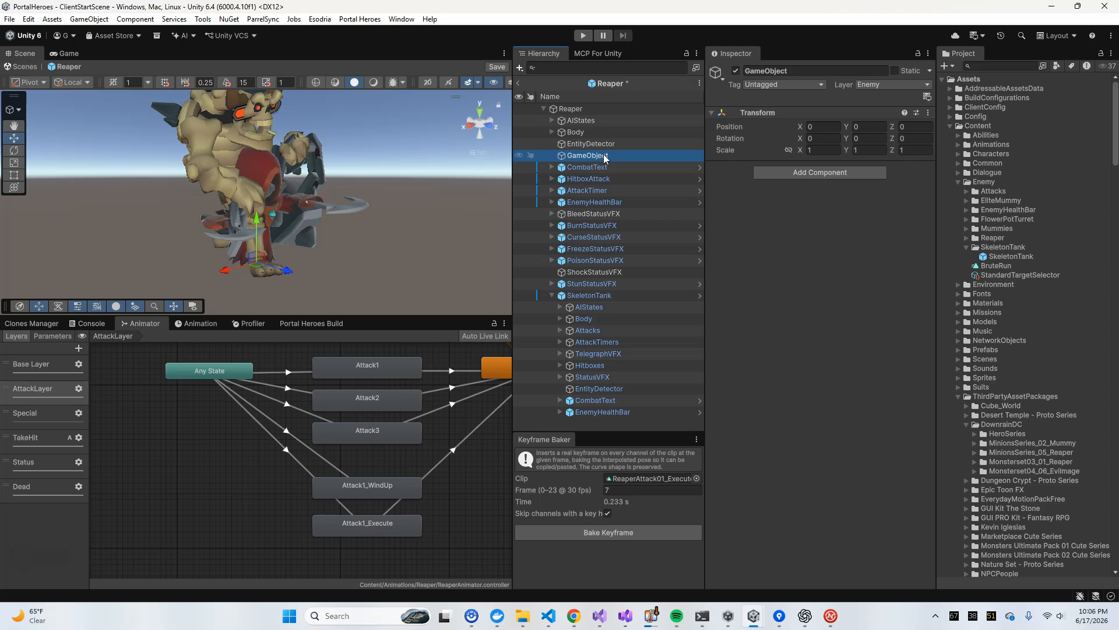
# Rename the new empty object as Attacks
pyautogui.press('F2')
pyautogui.write('Attacks')
pyautogui.press('Return')
# Duplicate the Attacks object and rename the copy as AttackTimers
pyautogui.hotkey('ctrl', 'd')
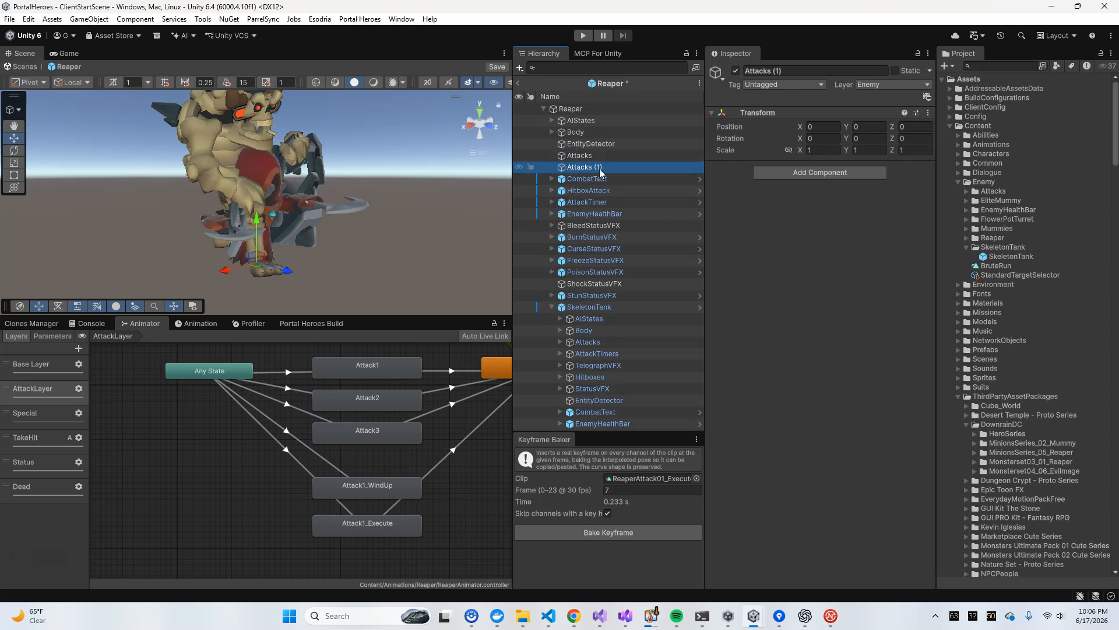
pyautogui.press('F2')
pyautogui.write('AttackTimers')
pyautogui.press('Return')
# Duplicate the AttackTimers object and rename the copy as TelegraphVFX
pyautogui.hotkey('ctrl', 'd')
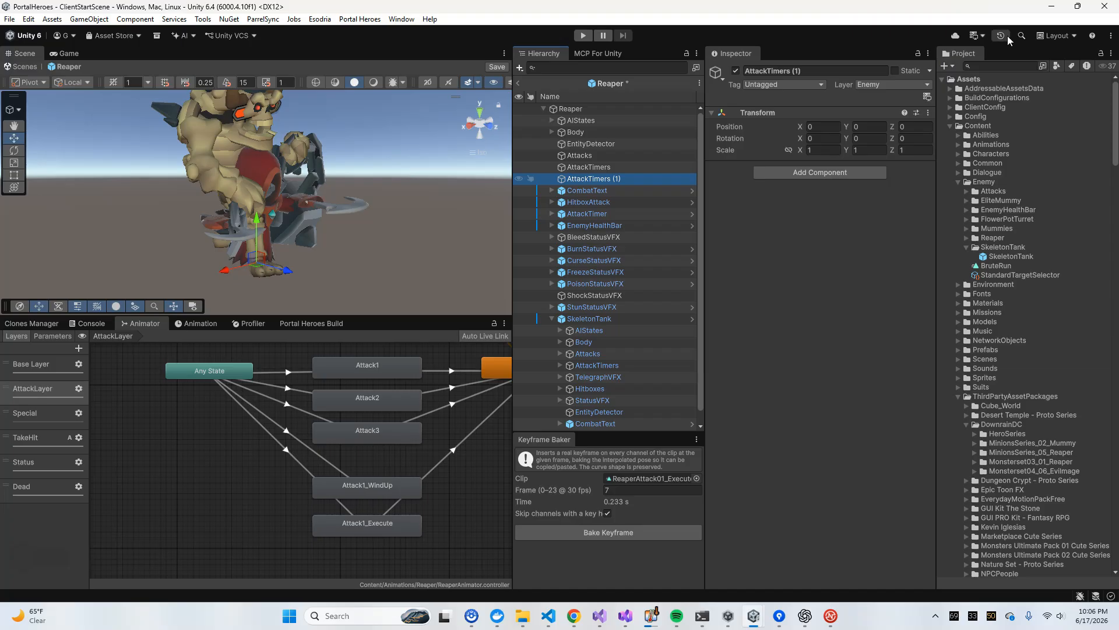
pyautogui.click(802, 72)
pyautogui.write('TelegraphVFX')
pyautogui.press('Return')
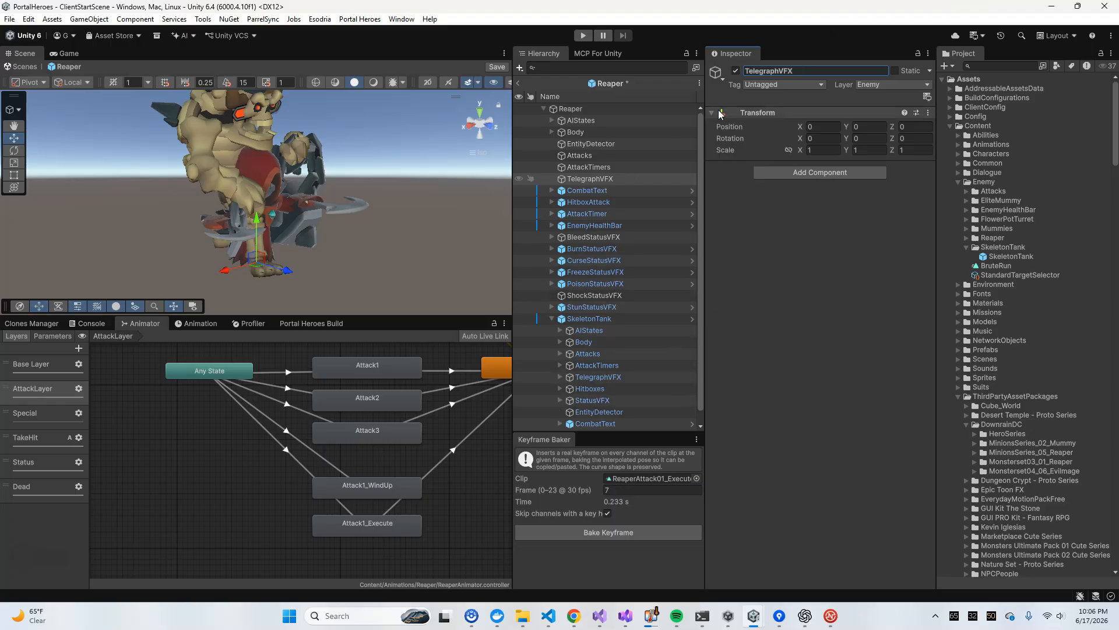
# Duplicate the TelegraphVFX object and rename the copy as StatusVFX
pyautogui.click(585, 168)
pyautogui.click(588, 178)
pyautogui.hotkey('ctrl', 'd')
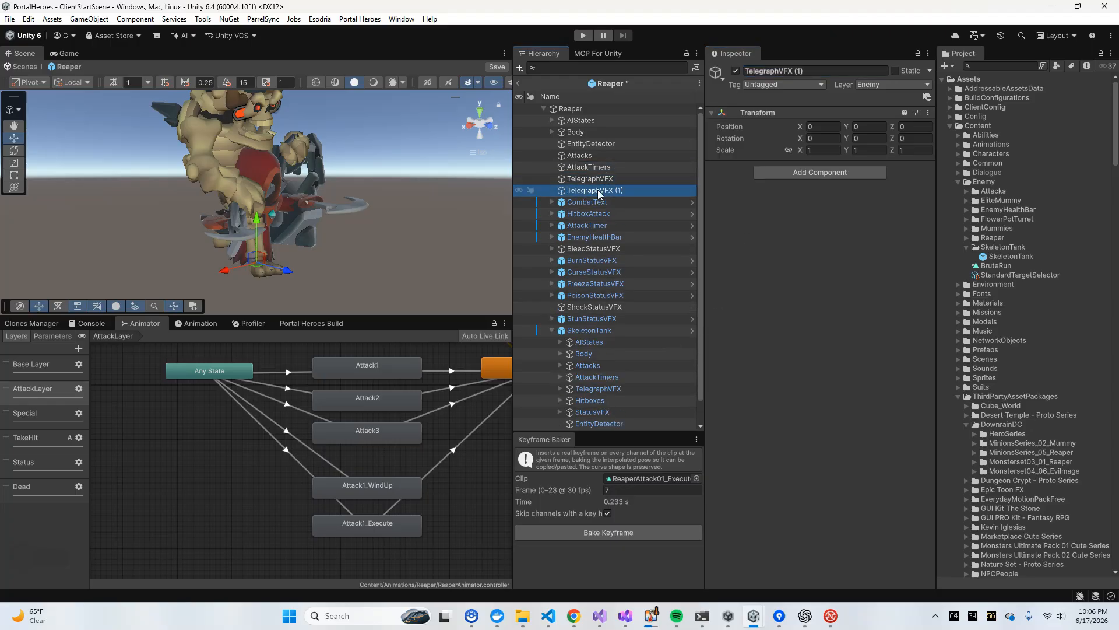
pyautogui.click(781, 70)
pyautogui.write('StatusVFX')
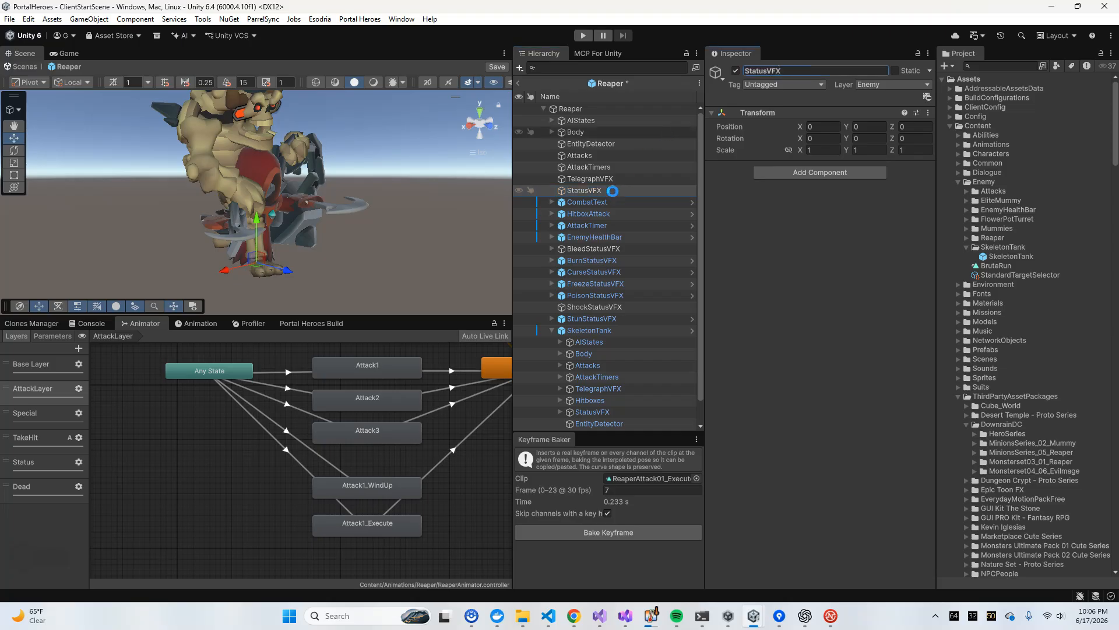
# Move all seven status effect objects, from BleedStatusVFX to StunStatusVFX, into StatusVFX and collapse the group
pyautogui.click(589, 178)
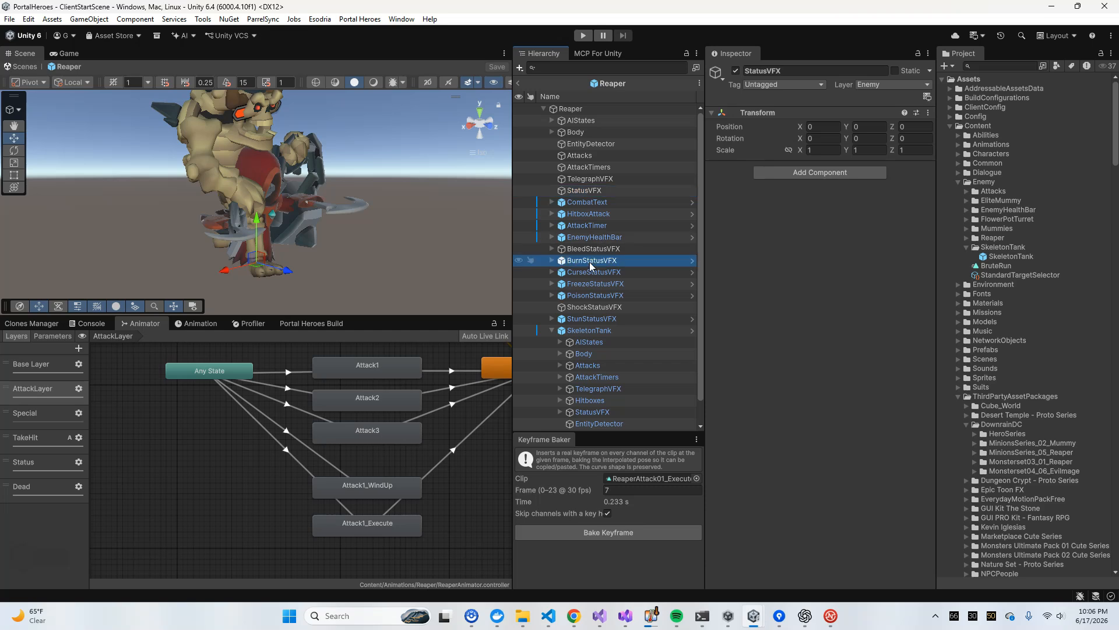
pyautogui.click(592, 248)
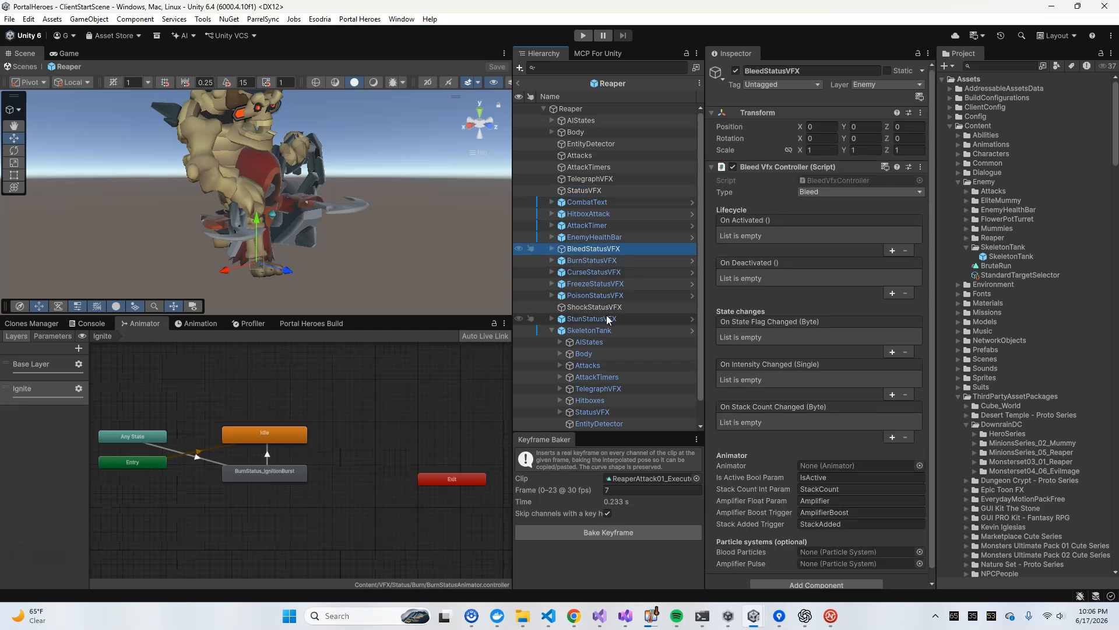
pyautogui.click(552, 330)
pyautogui.keyDown('shift'); pyautogui.click(616, 317); pyautogui.keyUp('shift')
pyautogui.moveTo(589, 246); pyautogui.dragTo(588, 190)
pyautogui.click(593, 178)
pyautogui.click(552, 190)
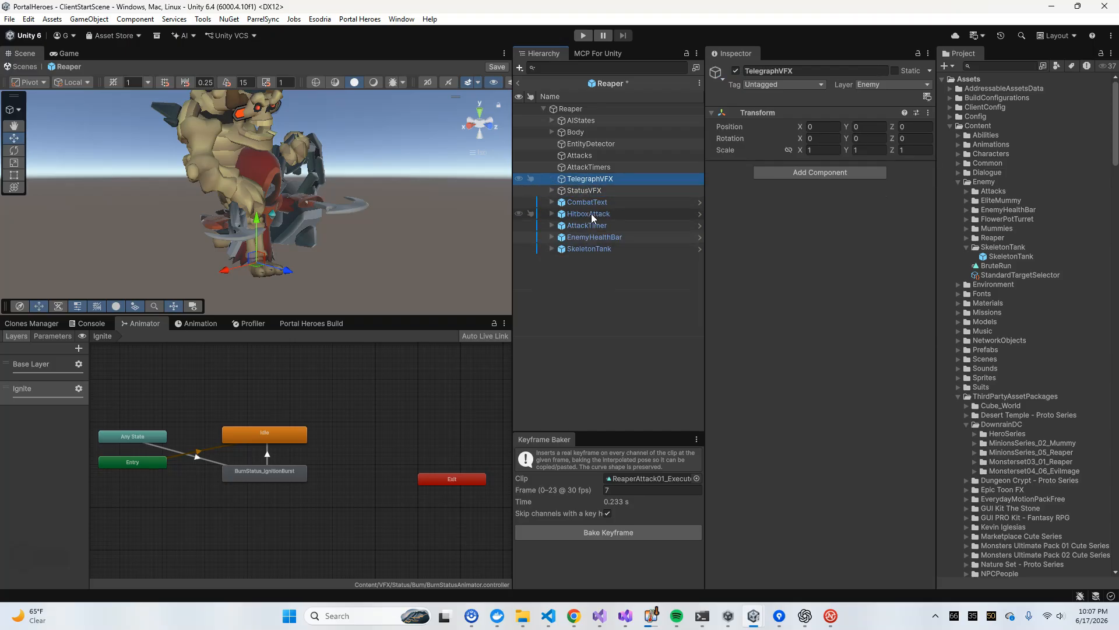
# Move the HitboxAttack object into the Attacks group and select it there
pyautogui.click(593, 227)
pyautogui.click(561, 214)
pyautogui.moveTo(561, 214); pyautogui.dragTo(580, 155)
pyautogui.click(629, 155)
pyautogui.click(610, 168)
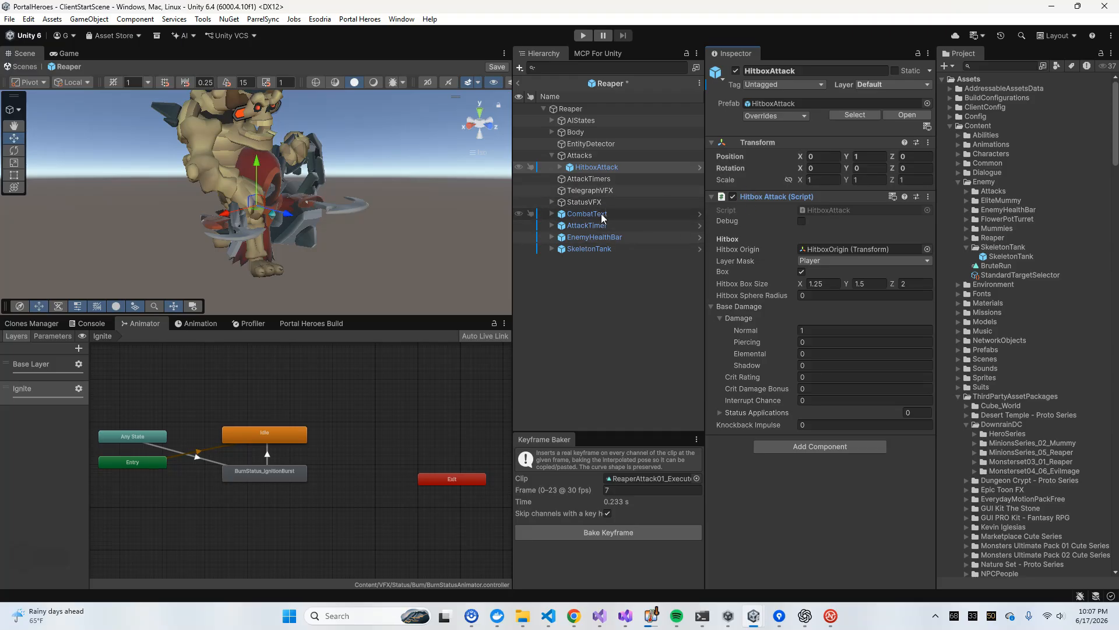
# Move the AttackTimer object into the AttackTimers group and expand it
pyautogui.click(585, 226)
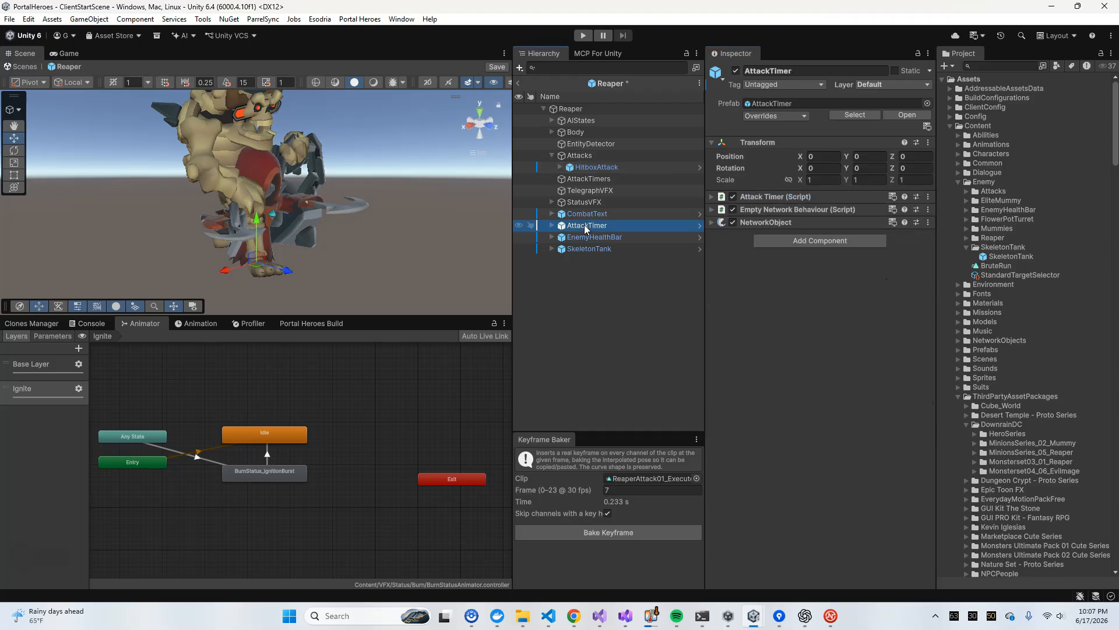
pyautogui.moveTo(594, 196); pyautogui.dragTo(590, 180)
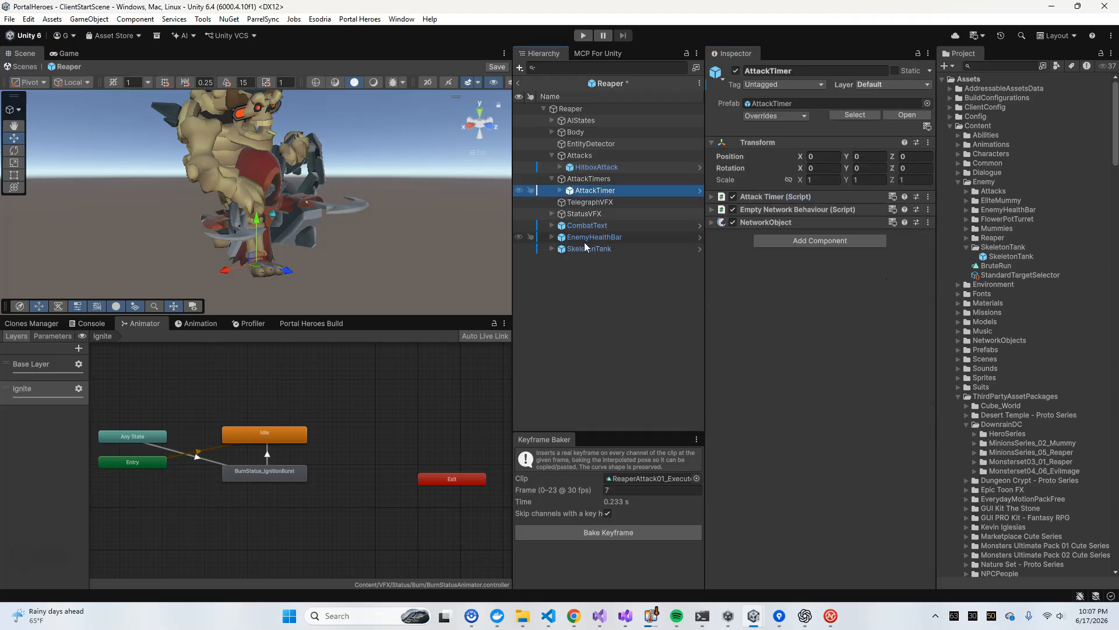
pyautogui.click(560, 191)
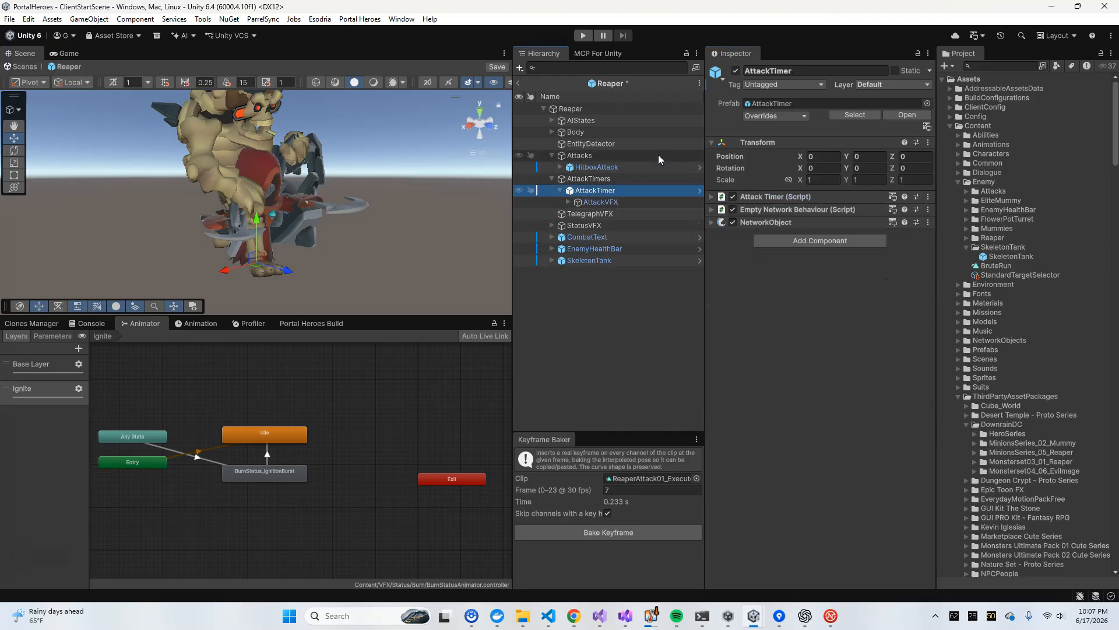
# Review the AttackTimer's Attack Timer script events and durations alongside the HitboxAttack's hitbox and damage settings
pyautogui.rightClick(600, 193)
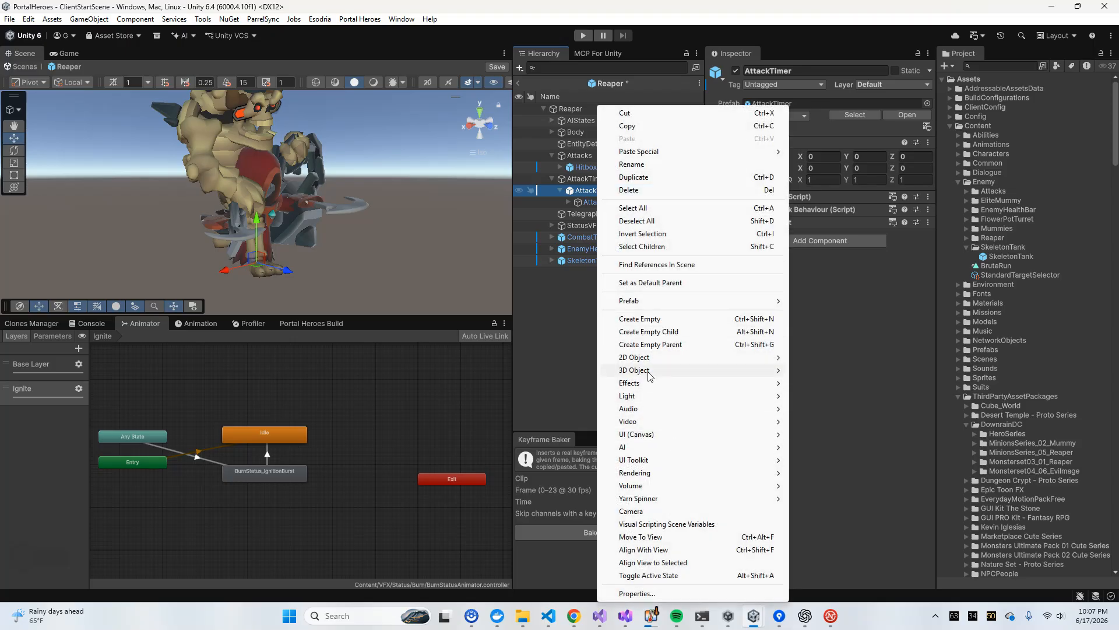
pyautogui.click(575, 190)
pyautogui.click(760, 185)
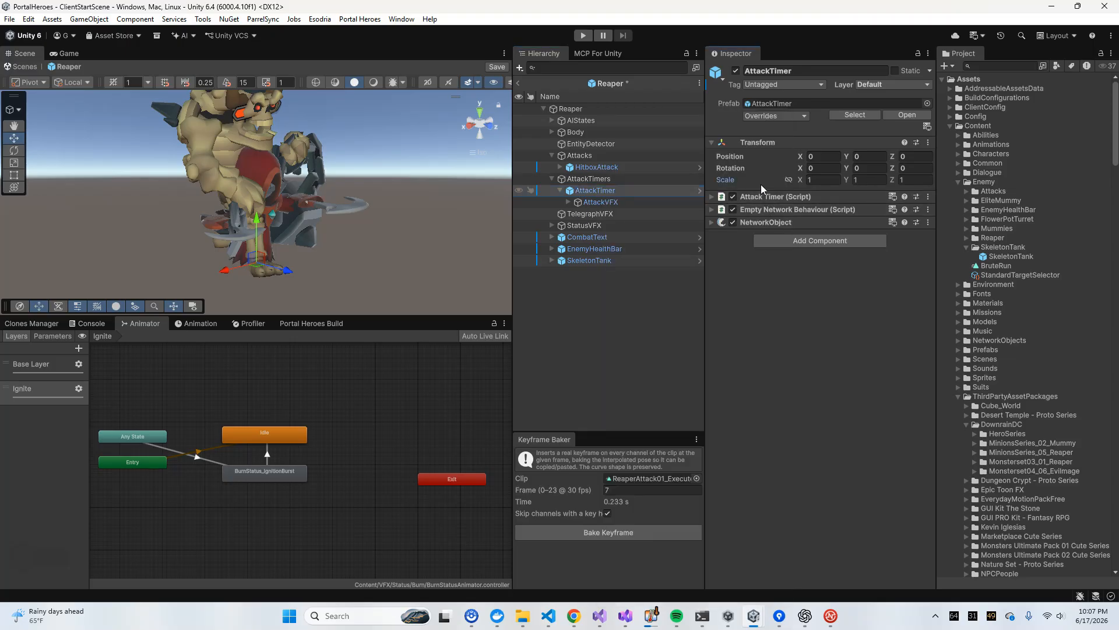
pyautogui.click(765, 197)
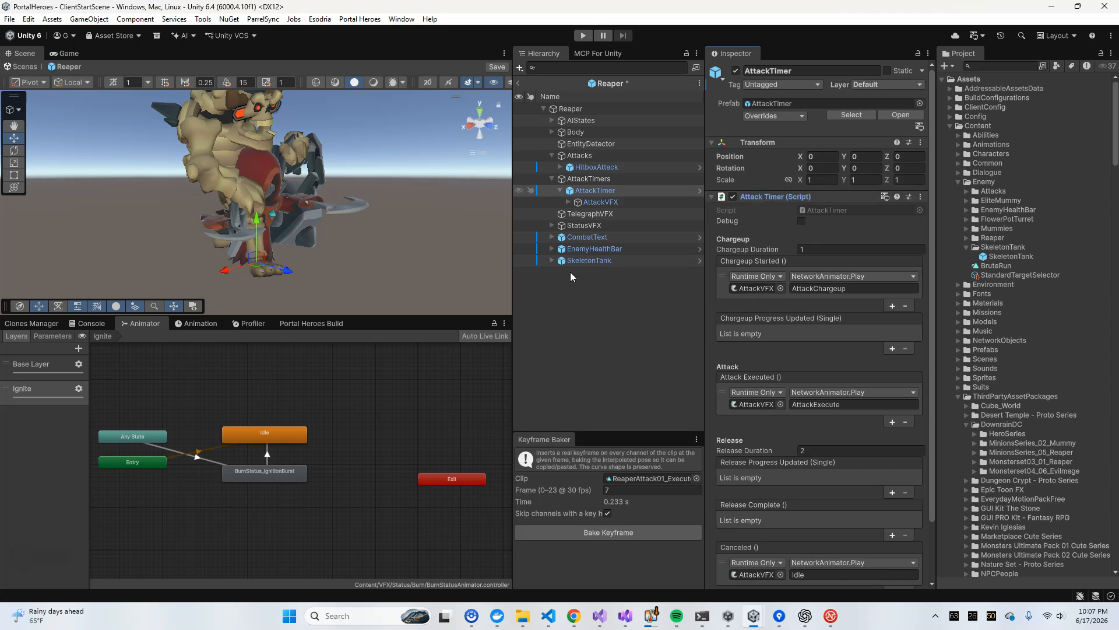
pyautogui.click(606, 168)
pyautogui.click(598, 193)
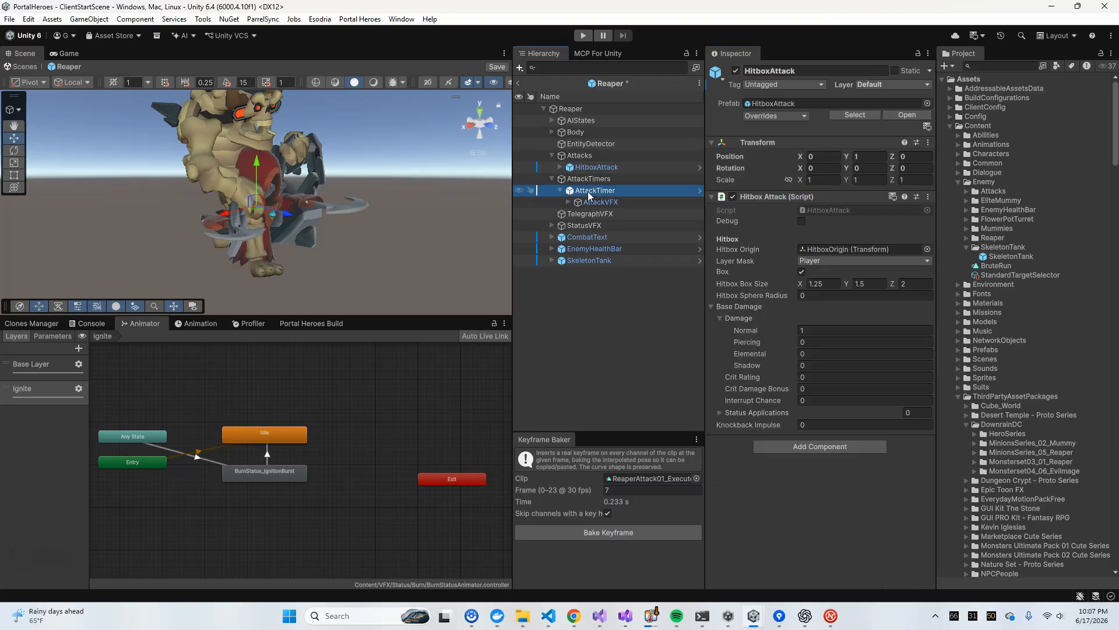
pyautogui.click(608, 167)
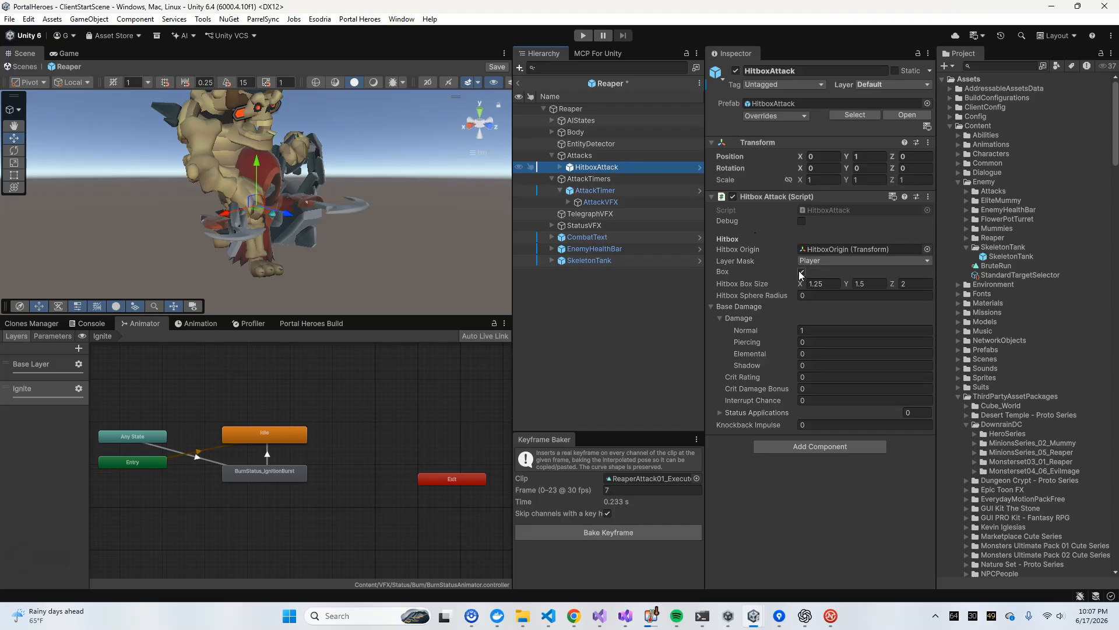
# Inspect the AttackVFX child's animator states and recheck the AttackTimer component
pyautogui.click(605, 193)
pyautogui.rightClick(603, 193)
pyautogui.click(595, 192)
pyautogui.rightClick(593, 196)
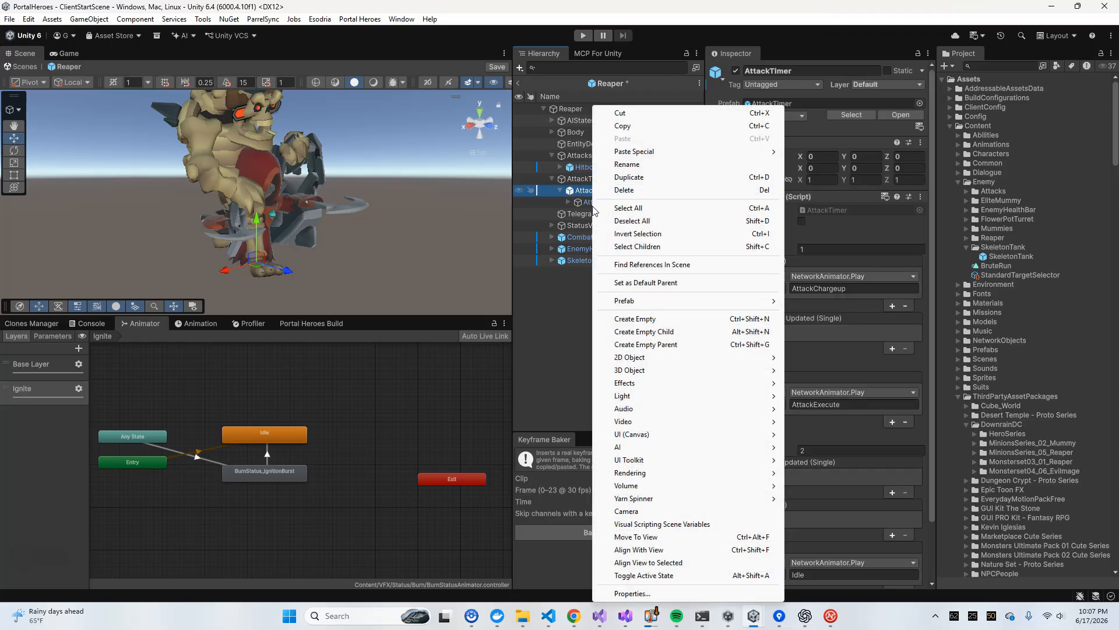
pyautogui.click(598, 204)
pyautogui.click(593, 191)
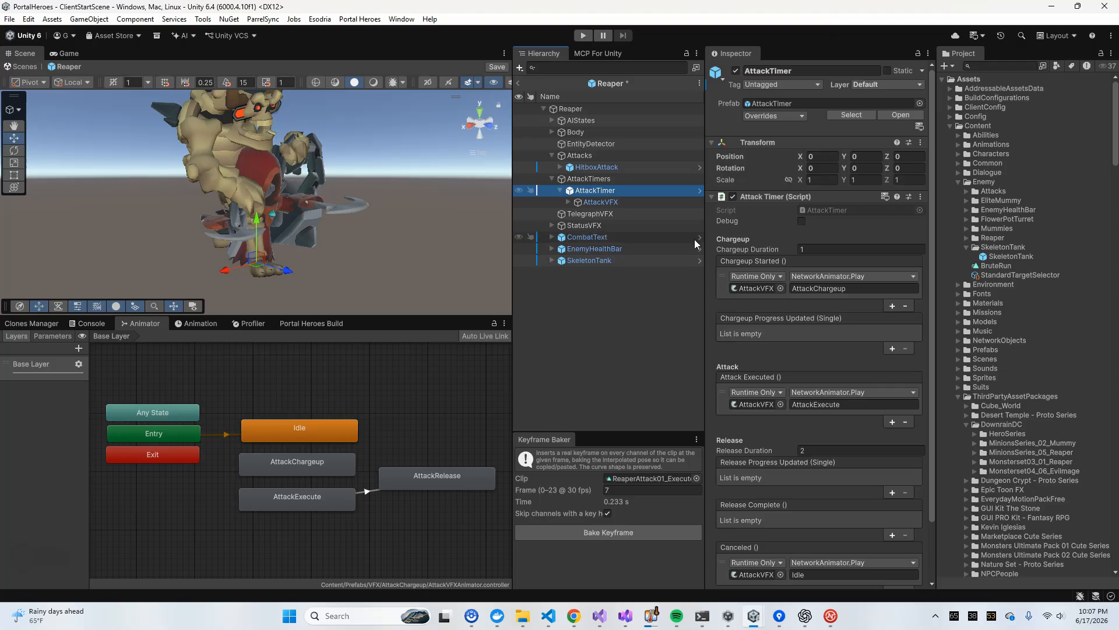
# Unpack the AttackTimer prefab instance in the AttackTimers group
pyautogui.rightClick(595, 193)
pyautogui.click(588, 169)
pyautogui.click(600, 192)
pyautogui.rightClick(595, 192)
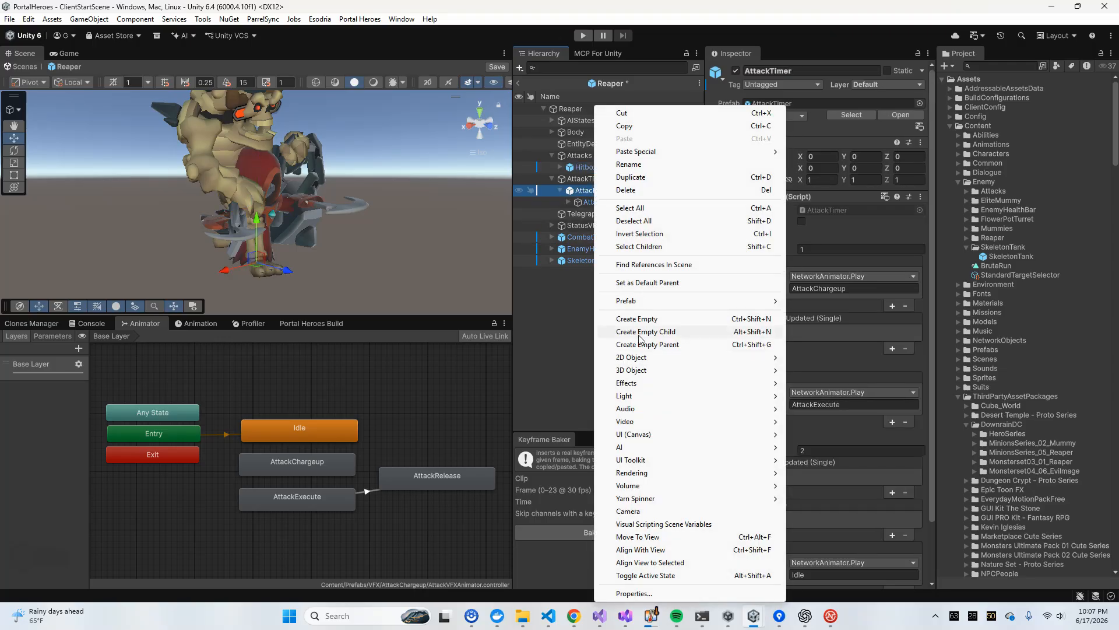
pyautogui.moveTo(638, 302)
pyautogui.click(816, 393)
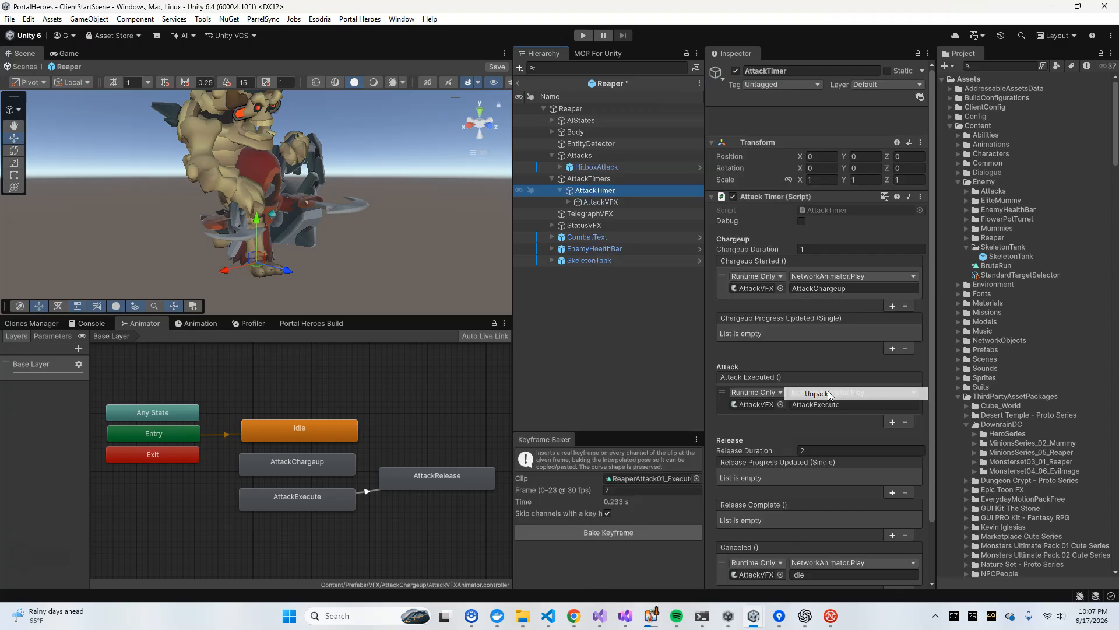
# Move the AttackVFX object out of AttackTimer into the TelegraphVFX group and recheck both objects' components
pyautogui.click(600, 202)
pyautogui.moveTo(603, 203); pyautogui.dragTo(590, 214)
pyautogui.click(595, 190)
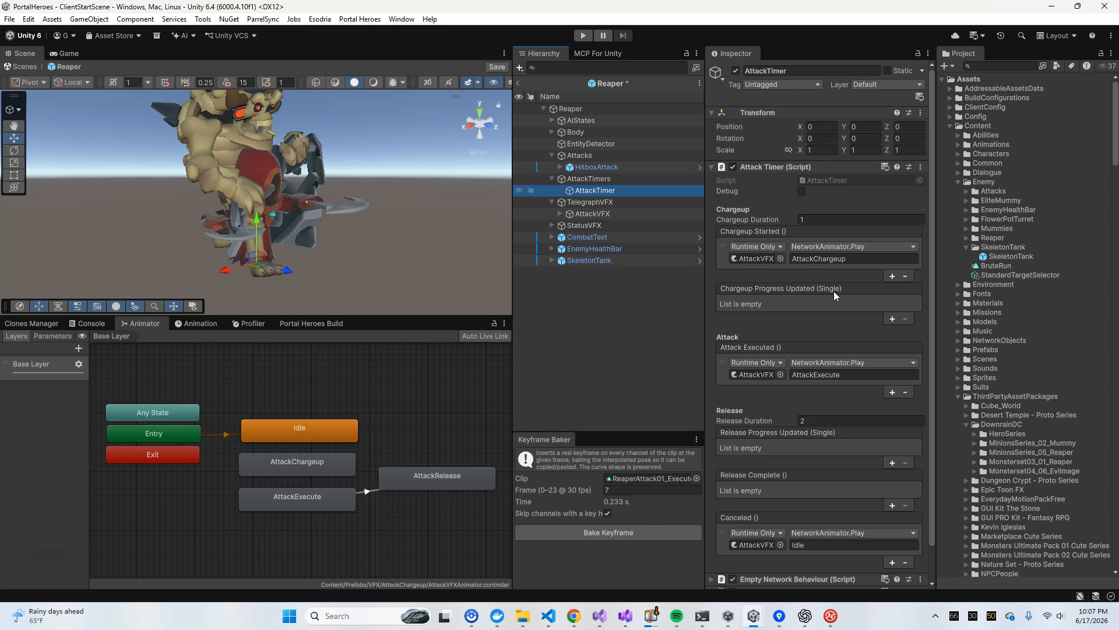
pyautogui.click(607, 214)
pyautogui.click(637, 191)
pyautogui.click(593, 214)
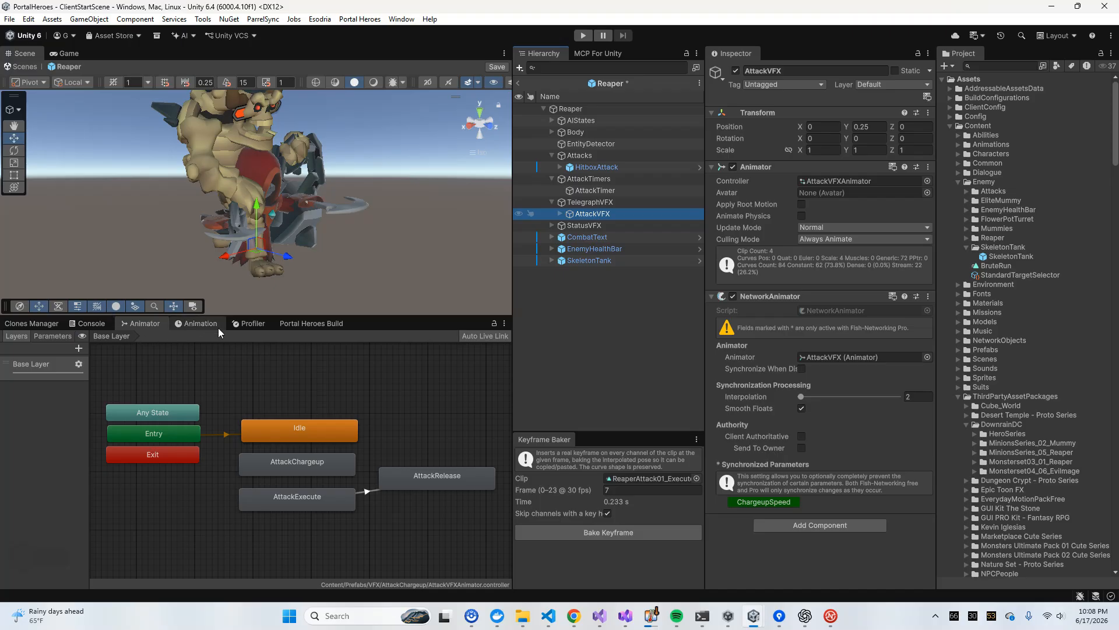
# Expand AttackVFX and inspect its Indicator hierarchy, including Progress, AreaIndicator and ChargeupParticles
pyautogui.click(560, 214)
pyautogui.click(575, 226)
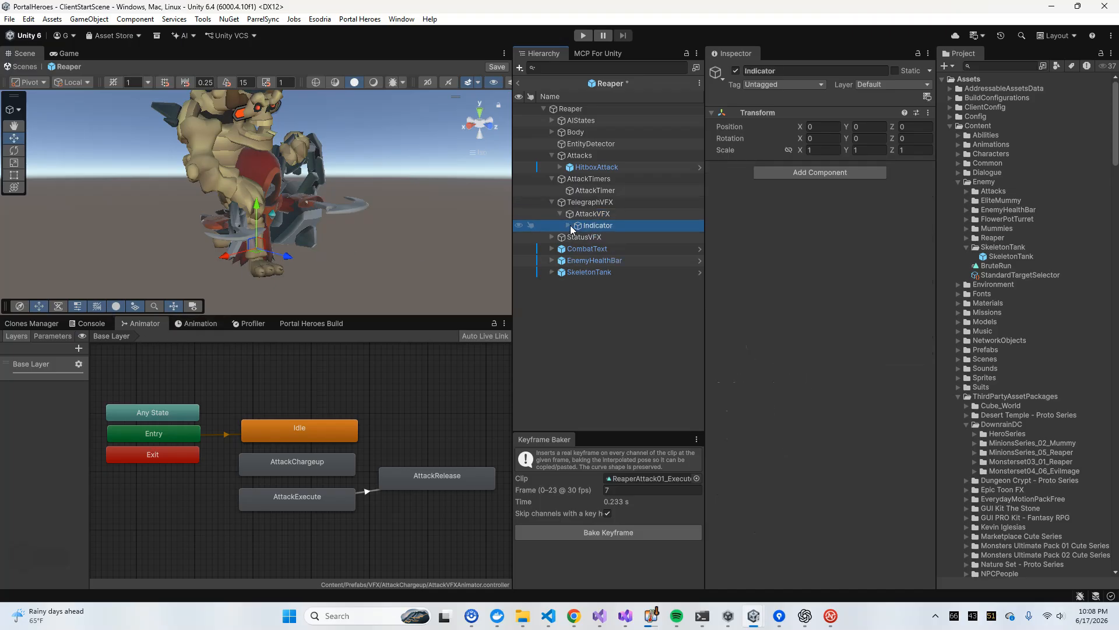
pyautogui.click(568, 225)
pyautogui.click(596, 237)
pyautogui.click(606, 249)
pyautogui.click(576, 248)
pyautogui.click(610, 295)
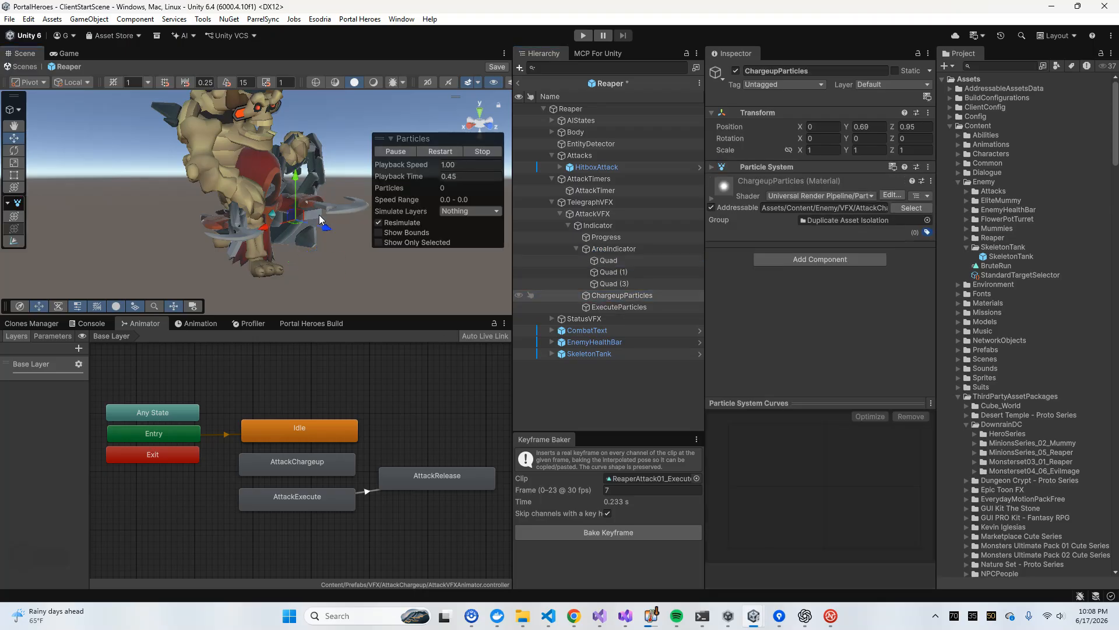
# Delete the SkeletonTank reference object from the Reaper prefab
pyautogui.click(607, 354)
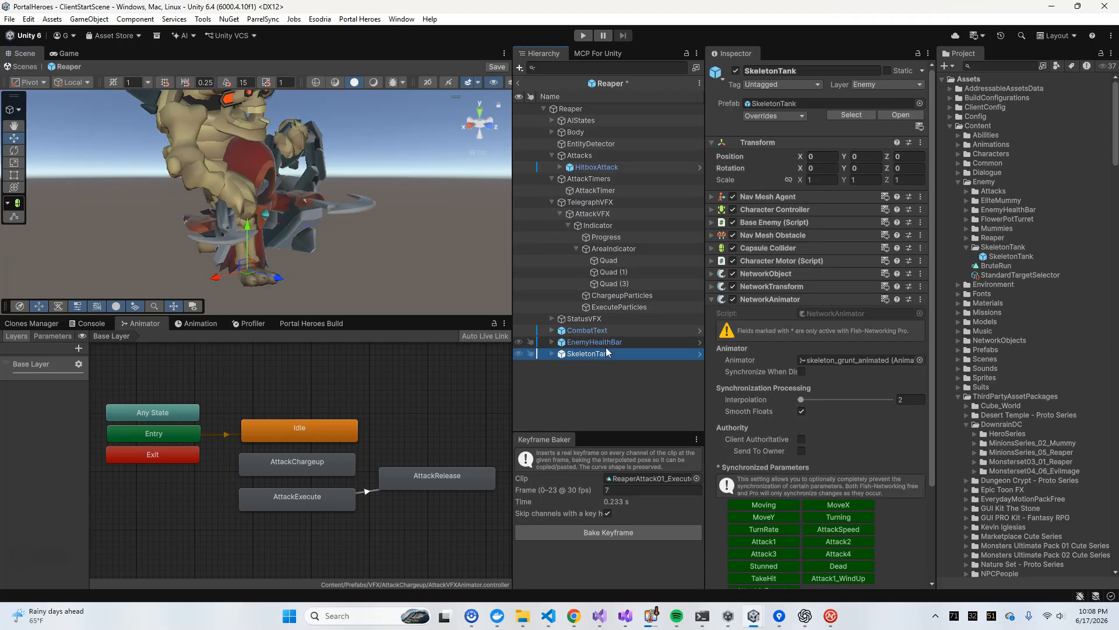
pyautogui.press('Delete')
# Replay the ChargeupParticles and ExecuteParticles effects in the scene to compare them, and collapse AreaIndicator
pyautogui.click(620, 295)
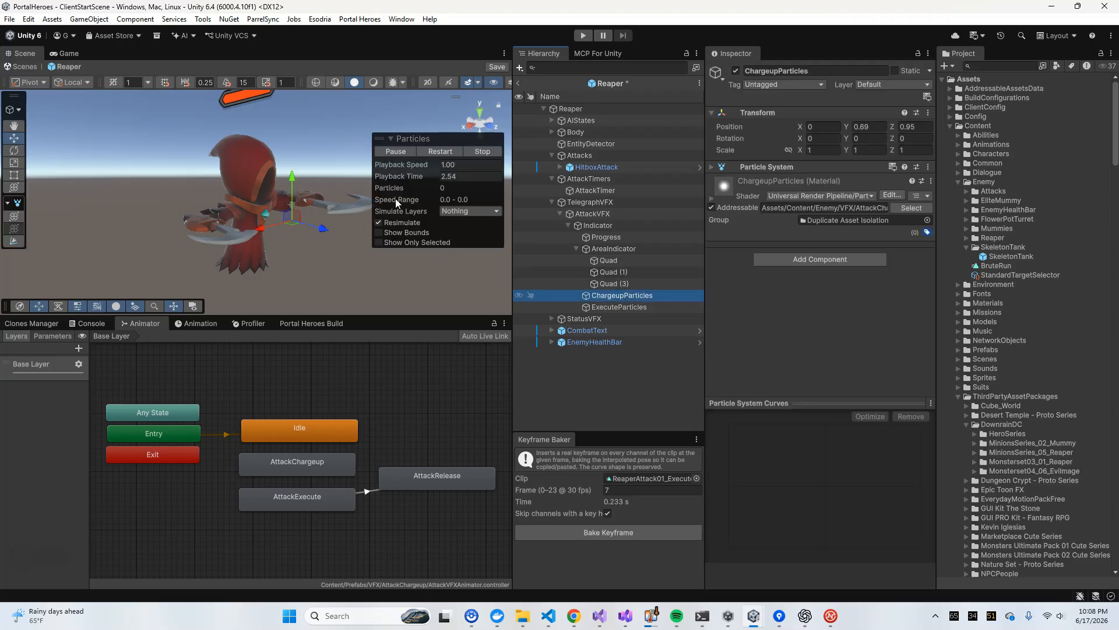
pyautogui.click(422, 151)
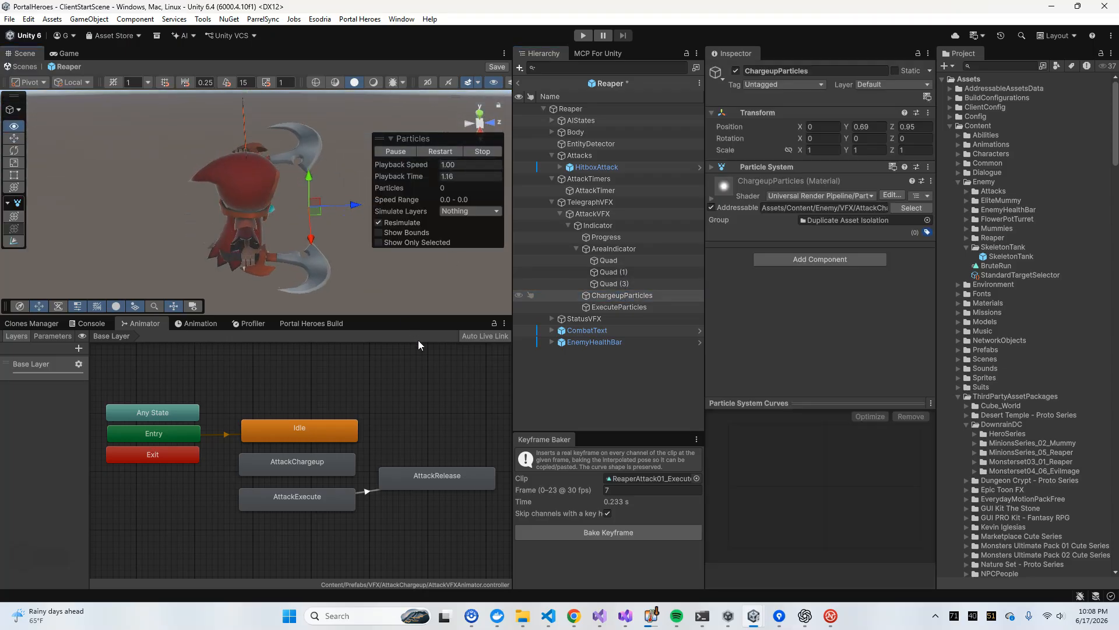
pyautogui.click(612, 306)
pyautogui.click(439, 150)
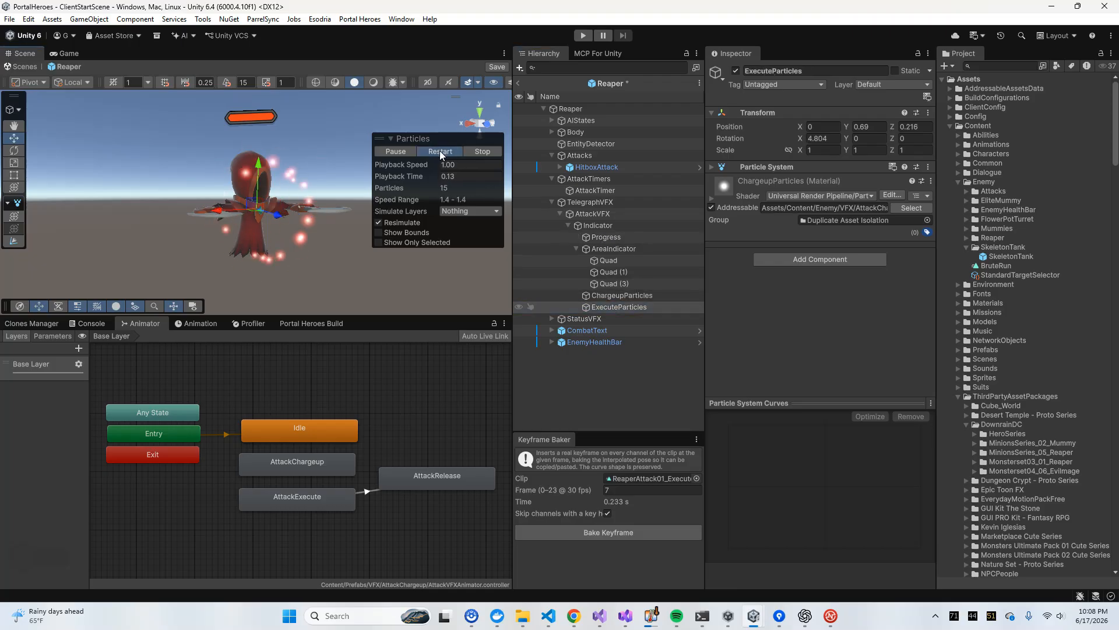
pyautogui.click(596, 294)
pyautogui.click(577, 248)
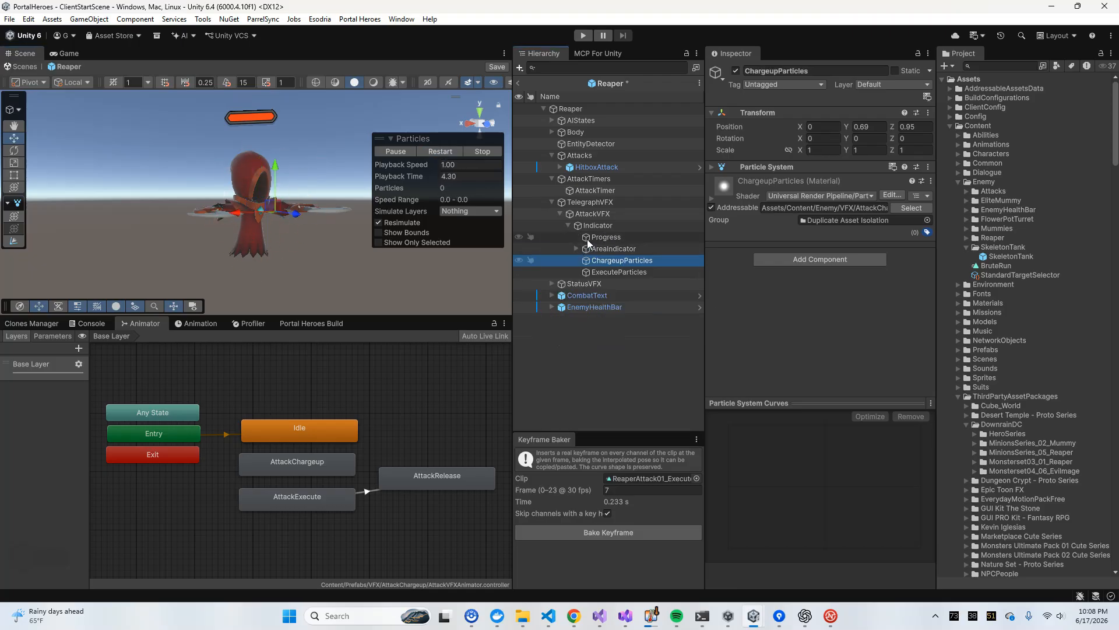
# Scrub through AttackVFX's AttackChargeup animation clip to preview the telegraph around the Reaper
pyautogui.click(592, 213)
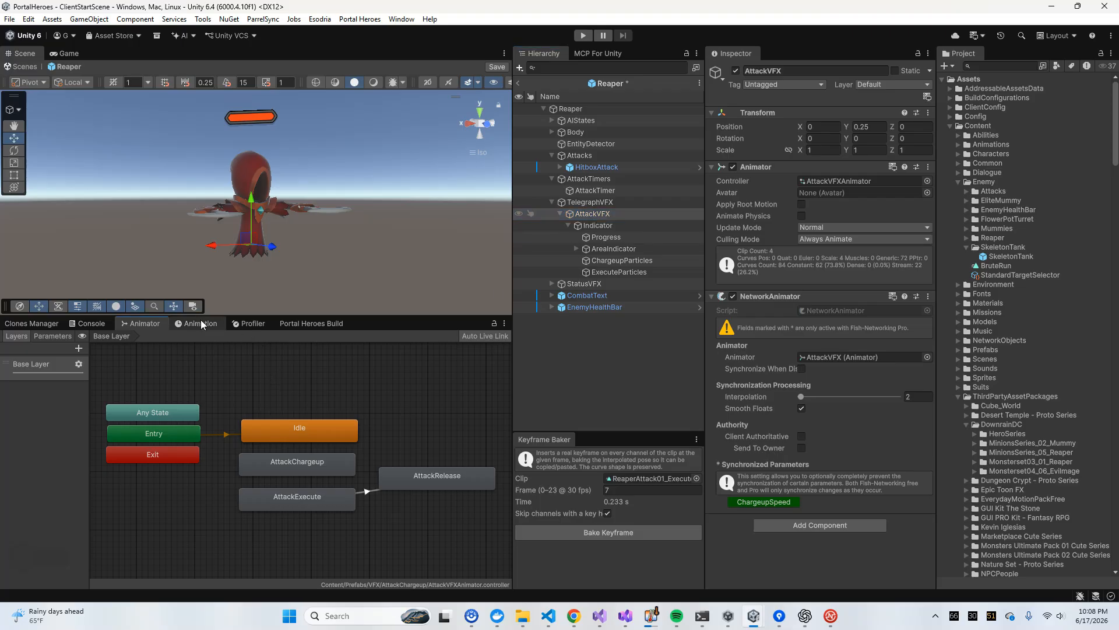
pyautogui.click(198, 323)
pyautogui.click(309, 340)
pyautogui.moveTo(309, 343); pyautogui.dragTo(404, 341)
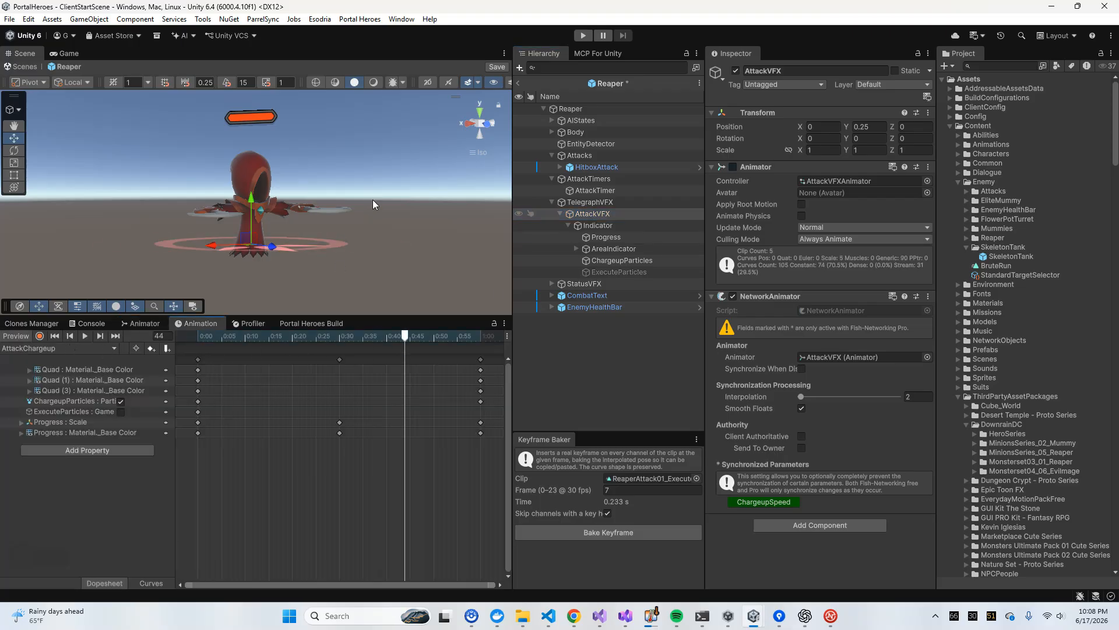
pyautogui.moveTo(374, 201); pyautogui.dragTo(356, 340, button='right')
pyautogui.moveTo(216, 338); pyautogui.dragTo(484, 368)
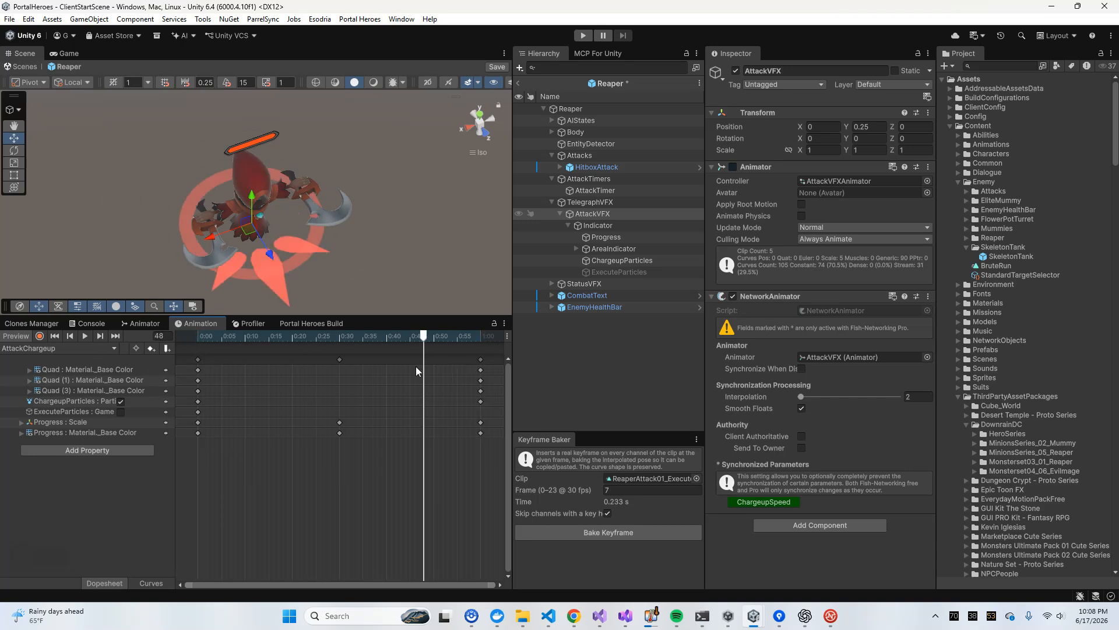
# Scrub through AttackVFX's AttackExecute clip and leave the animation preview
pyautogui.click(75, 348)
pyautogui.click(44, 374)
pyautogui.moveTo(199, 337); pyautogui.dragTo(495, 337)
pyautogui.click(44, 348)
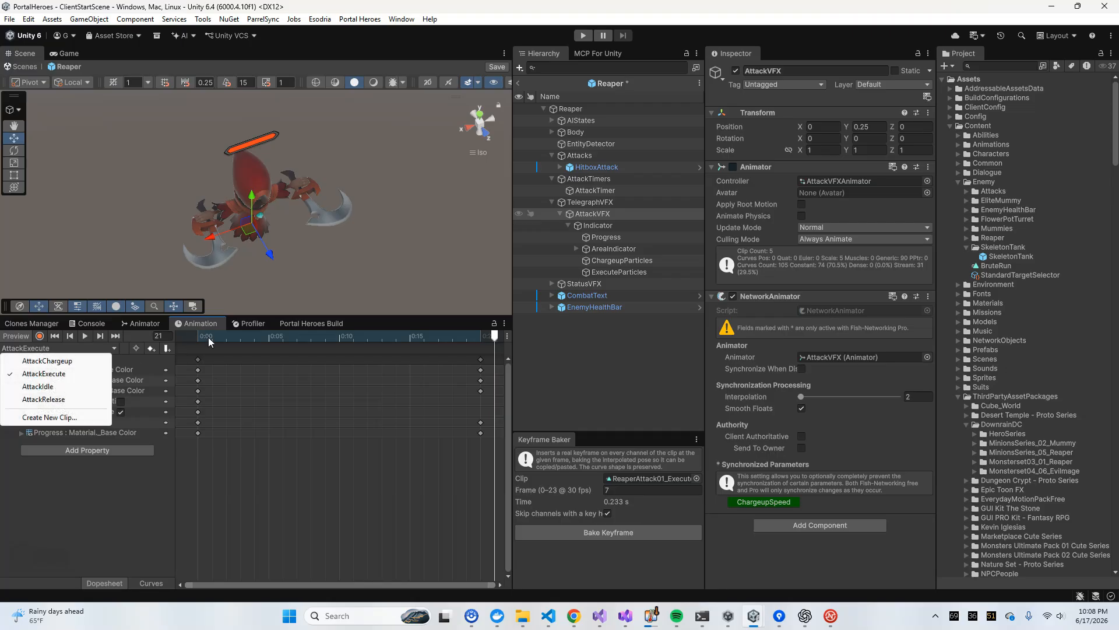
pyautogui.click(5, 338)
pyautogui.click(530, 214)
pyautogui.click(572, 204)
pyautogui.click(531, 203)
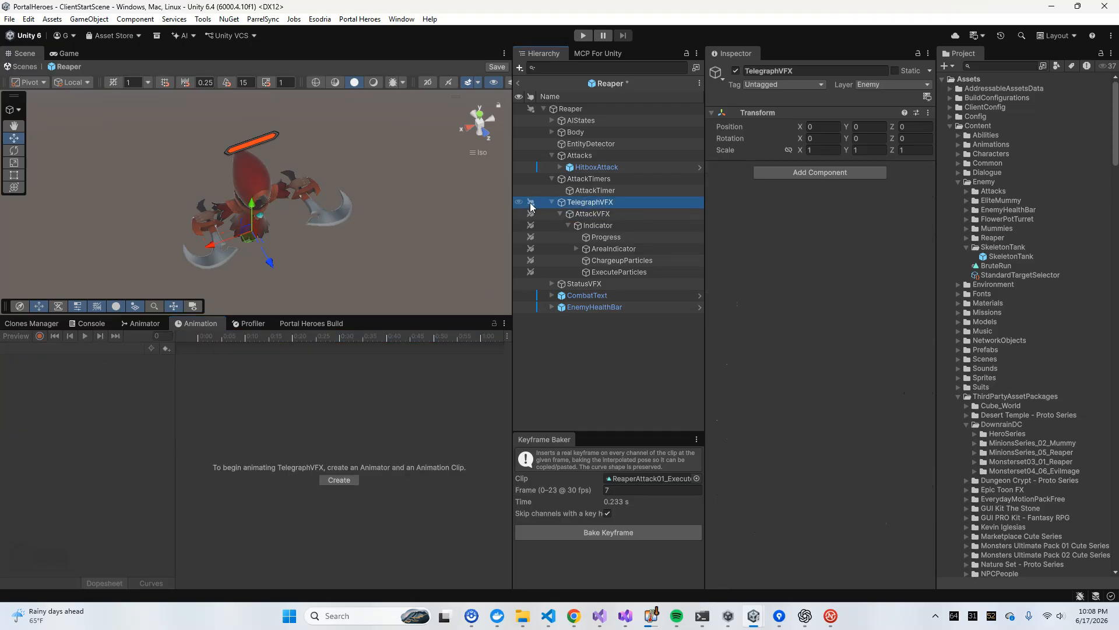
pyautogui.click(530, 214)
pyautogui.click(531, 202)
pyautogui.click(572, 202)
# Save the Reaper prefab and collapse the AttackVFX, TelegraphVFX and AttackTimers hierarchies
pyautogui.click(586, 213)
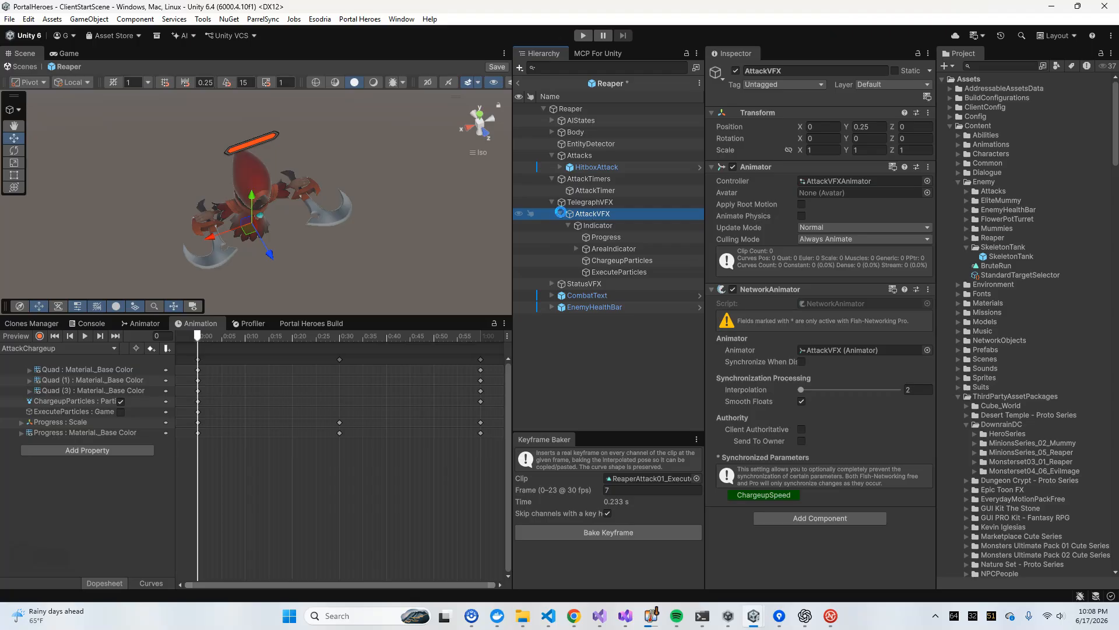
pyautogui.hotkey('ctrl', 's')
pyautogui.click(560, 213)
pyautogui.click(578, 202)
pyautogui.click(551, 201)
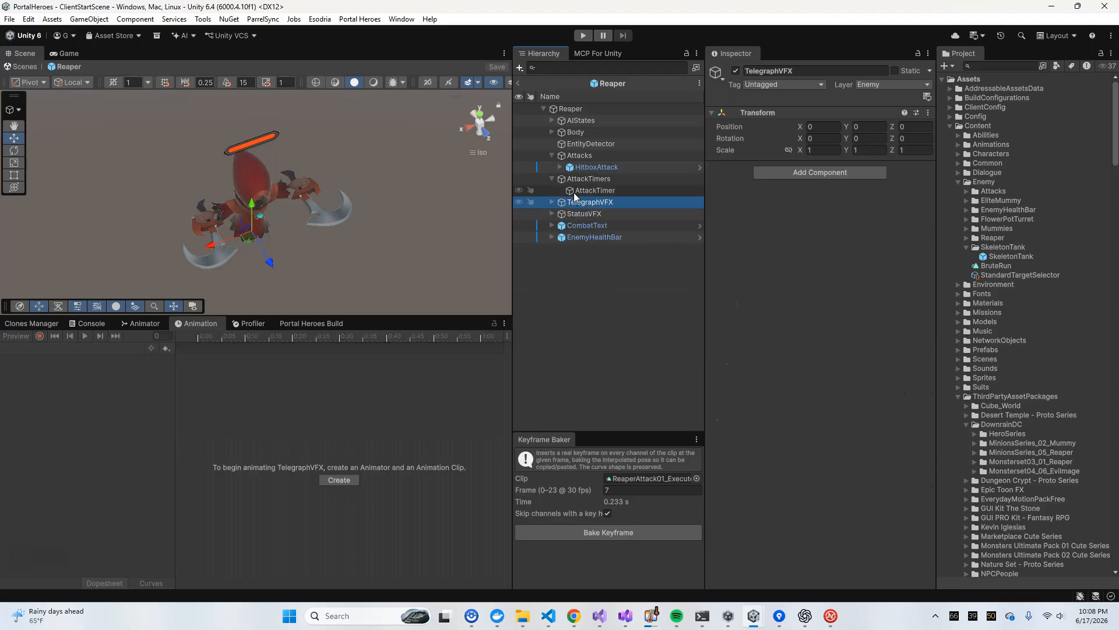
pyautogui.click(573, 191)
pyautogui.click(551, 179)
# Unpack the HitboxAttack prefab instance in the Attacks group and save the Reaper prefab
pyautogui.click(606, 168)
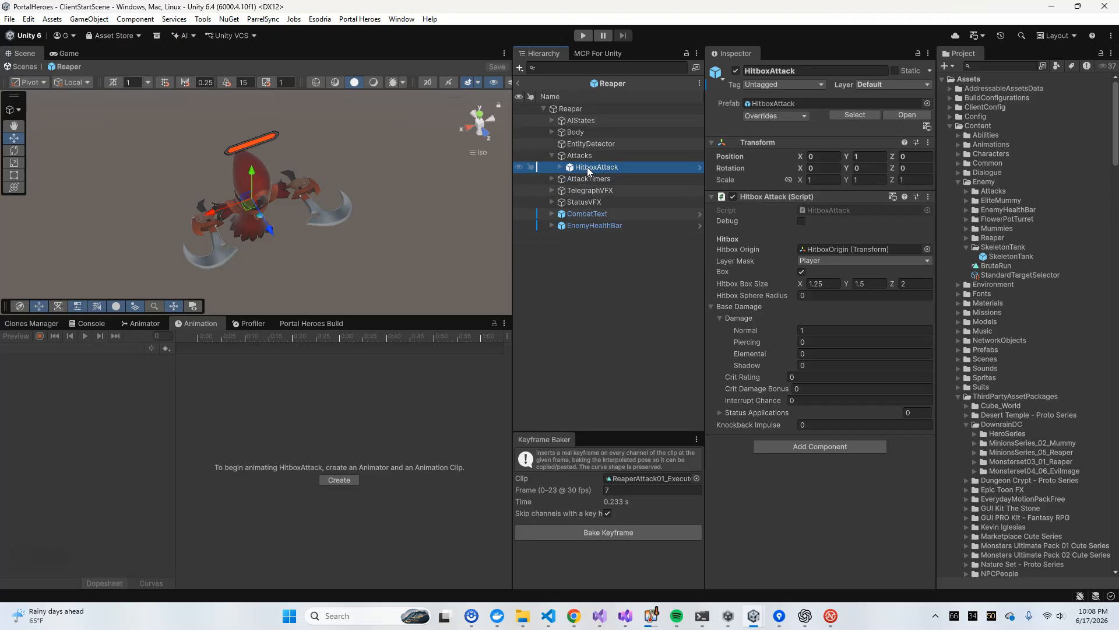
pyautogui.rightClick(587, 167)
pyautogui.moveTo(632, 306)
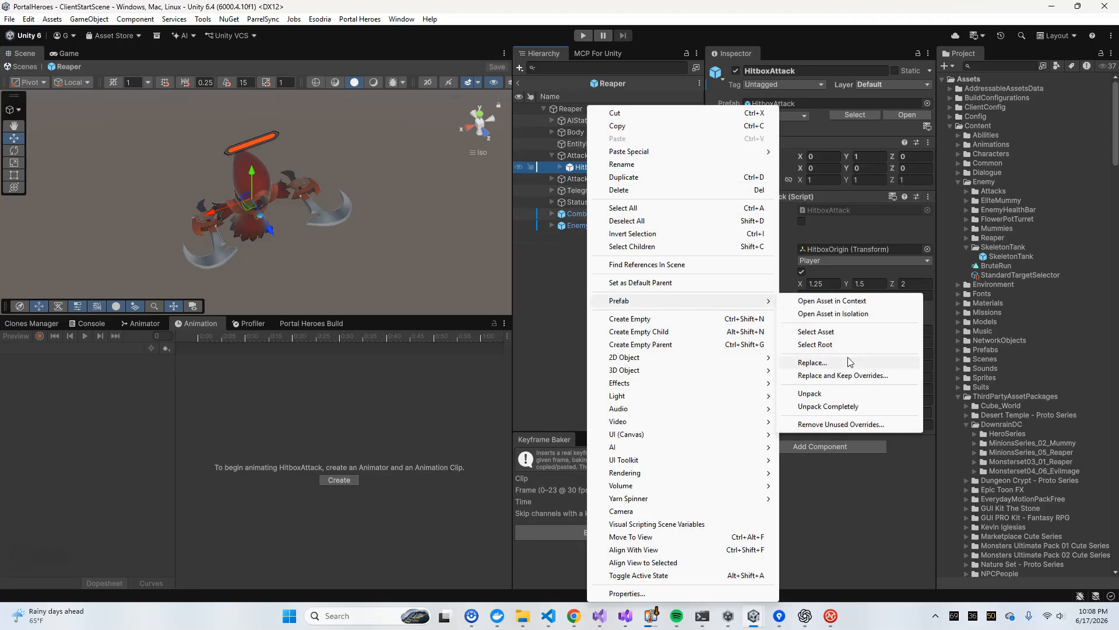
pyautogui.click(805, 391)
pyautogui.click(552, 132)
pyautogui.hotkey('ctrl', 's')
# Expand AIStates and examine the AttackState's Attack Enemy State animation trigger settings
pyautogui.click(578, 155)
pyautogui.click(552, 133)
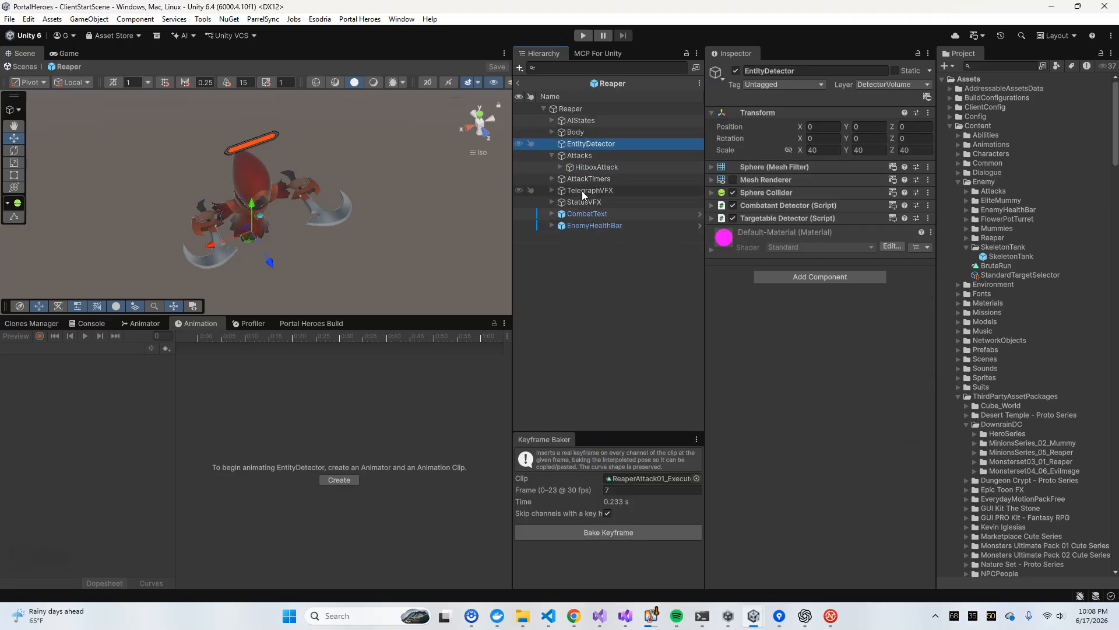
pyautogui.click(587, 213)
pyautogui.click(583, 192)
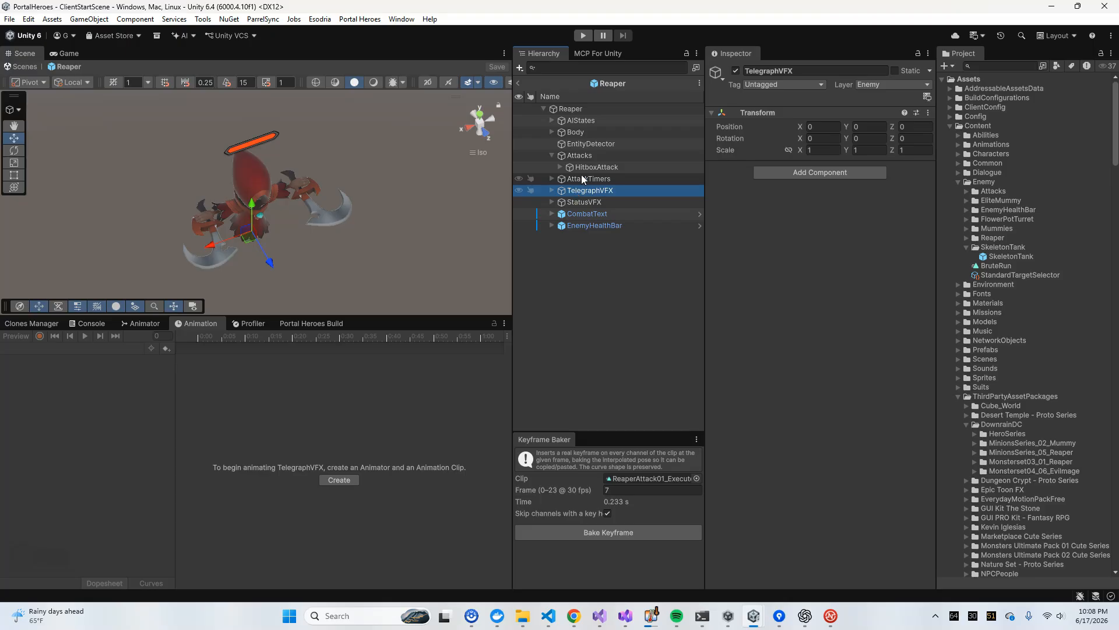
pyautogui.click(552, 120)
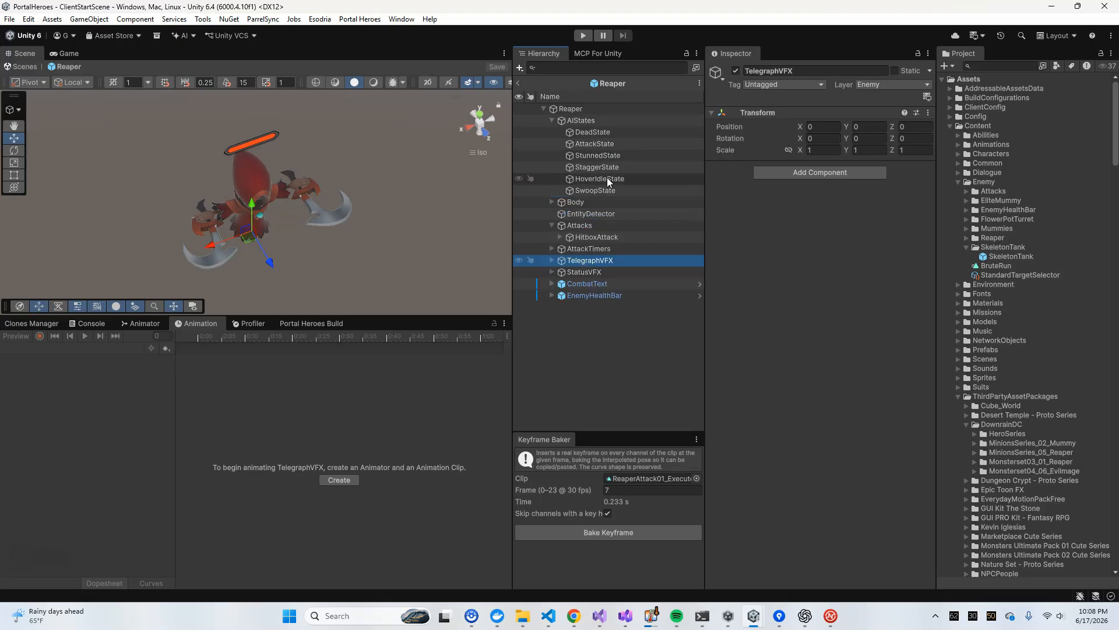
pyautogui.click(595, 144)
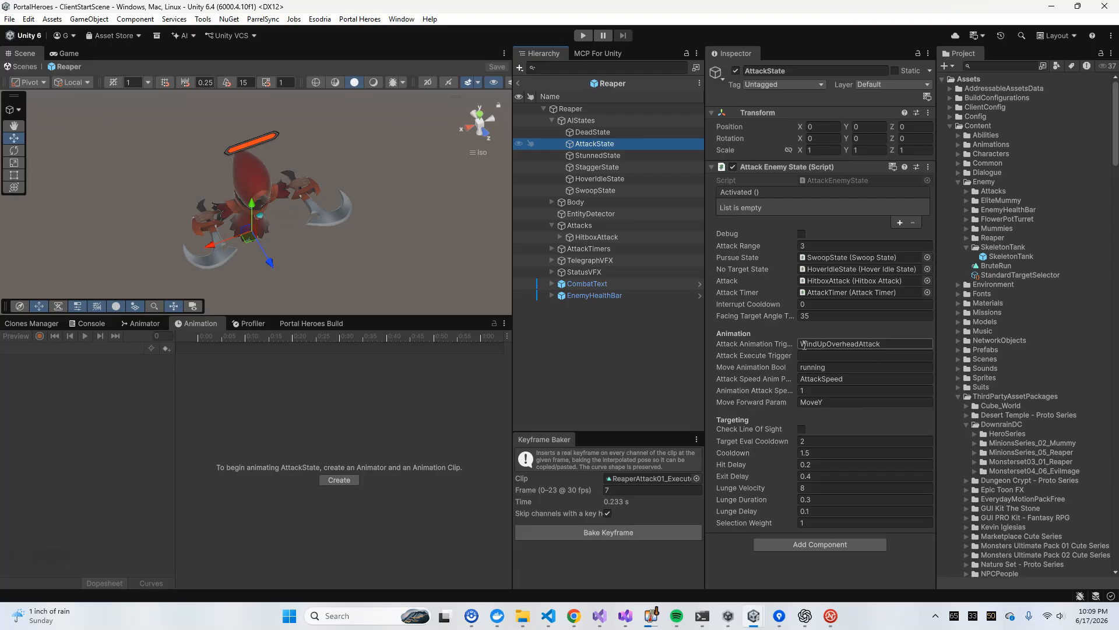
pyautogui.click(839, 345)
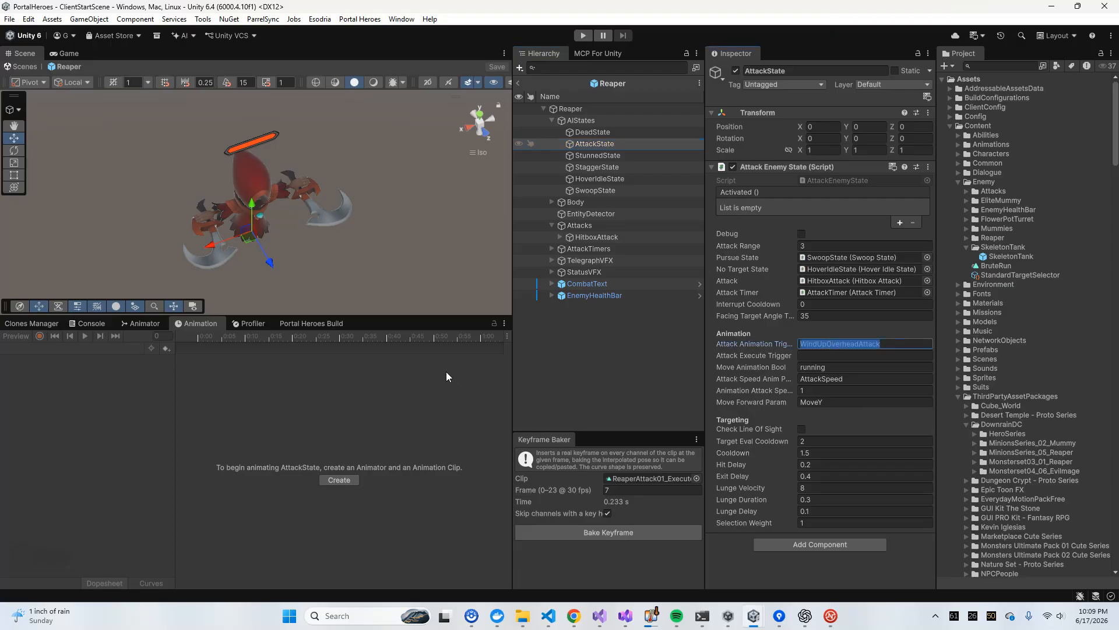
# Look up the attack trigger names in the Reaper model's animator parameters, widening the list to read them
pyautogui.click(551, 201)
pyautogui.click(600, 213)
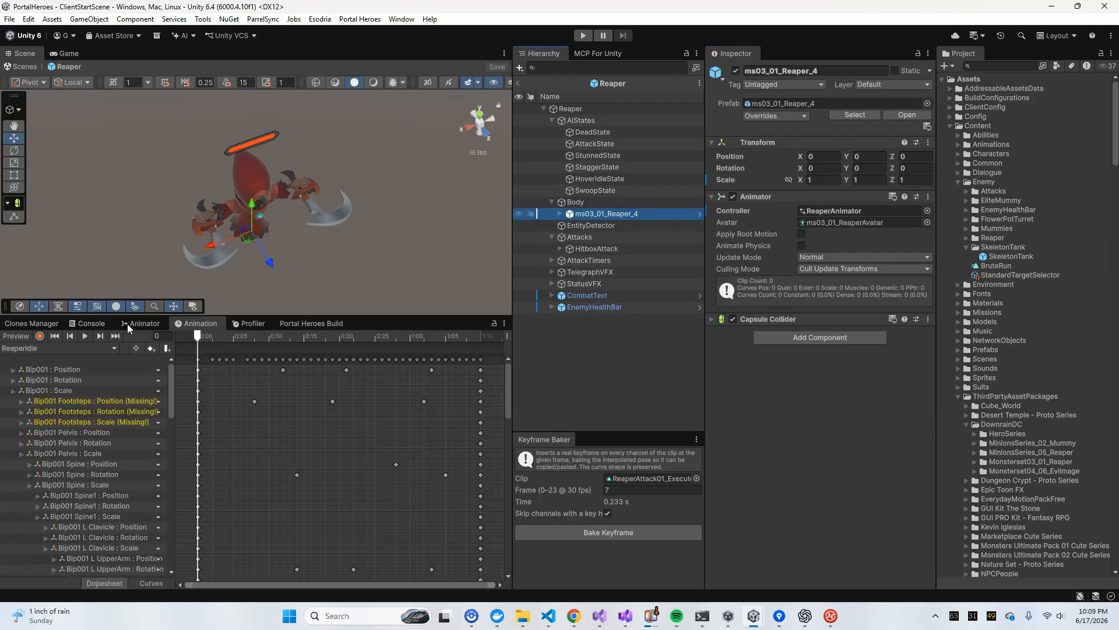
pyautogui.click(129, 325)
pyautogui.scroll(-2, 50, 374)
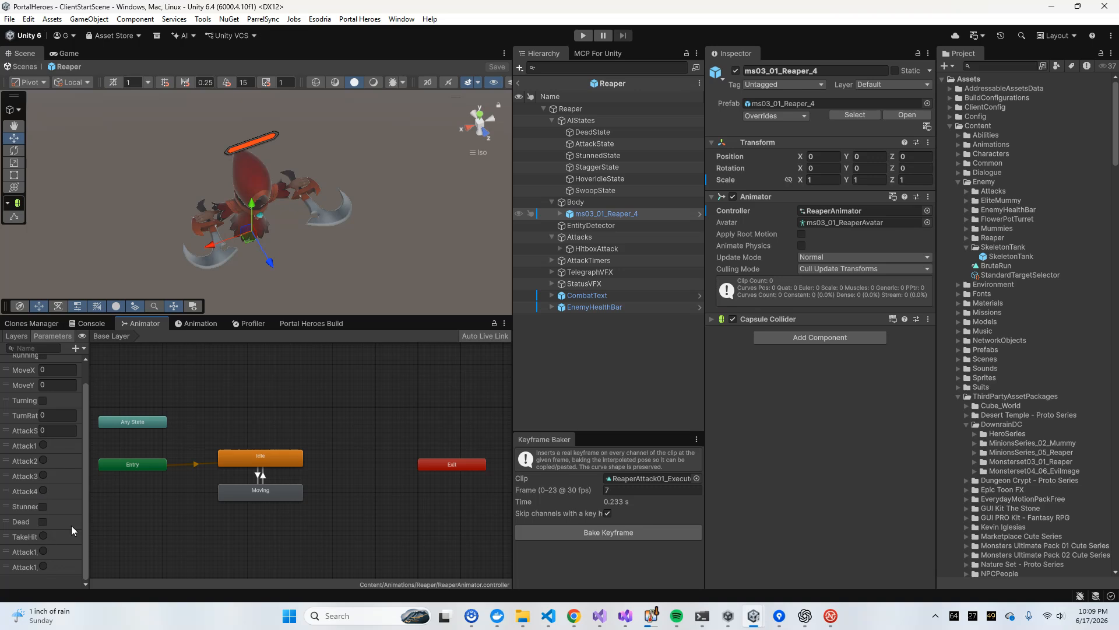
pyautogui.moveTo(90, 504); pyautogui.dragTo(164, 503)
pyautogui.scroll(2, 93, 496)
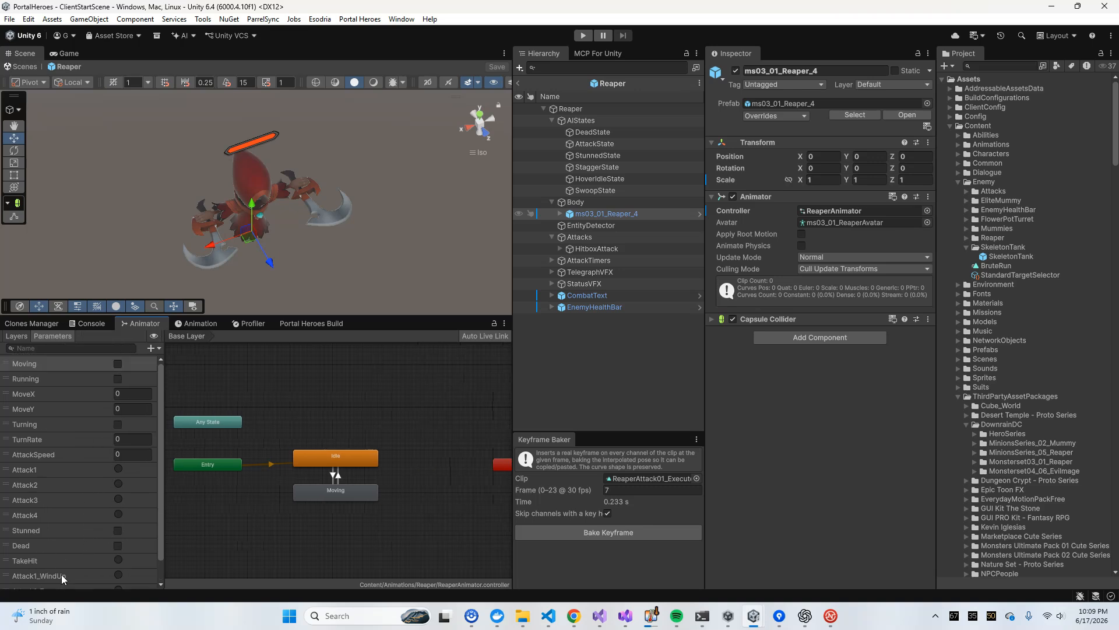
# Set the AttackState's attack animation trigger to Attack1_WindUp and its Attack Execute Trigger to Attack2_Execute
pyautogui.click(601, 144)
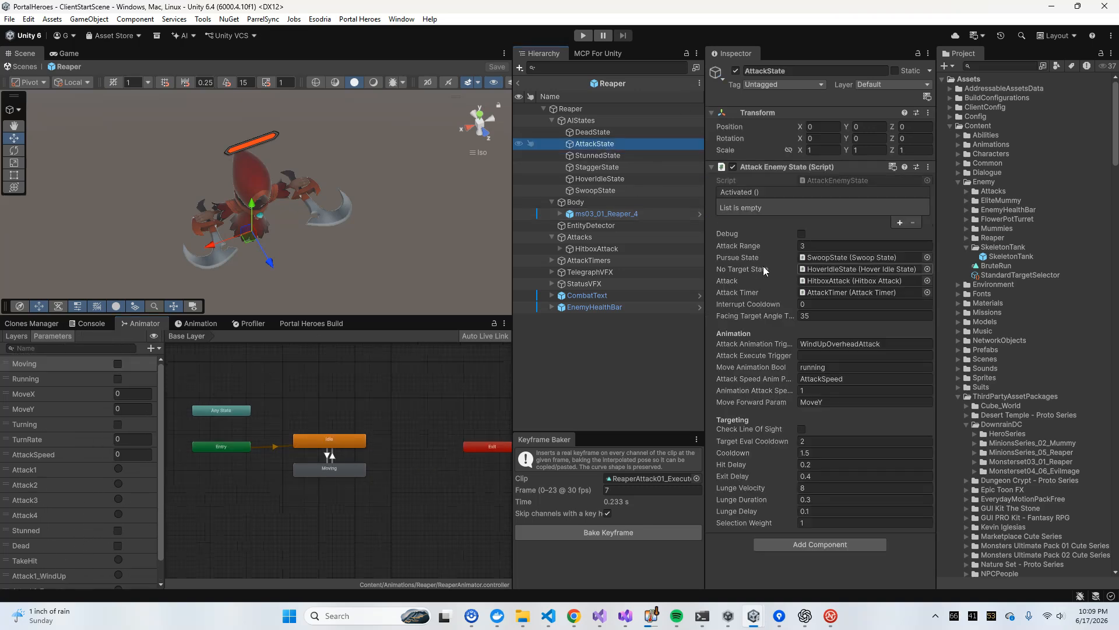
pyautogui.click(839, 343)
pyautogui.write('Attack1_WindUp')
pyautogui.press('Tab')
pyautogui.write('A')
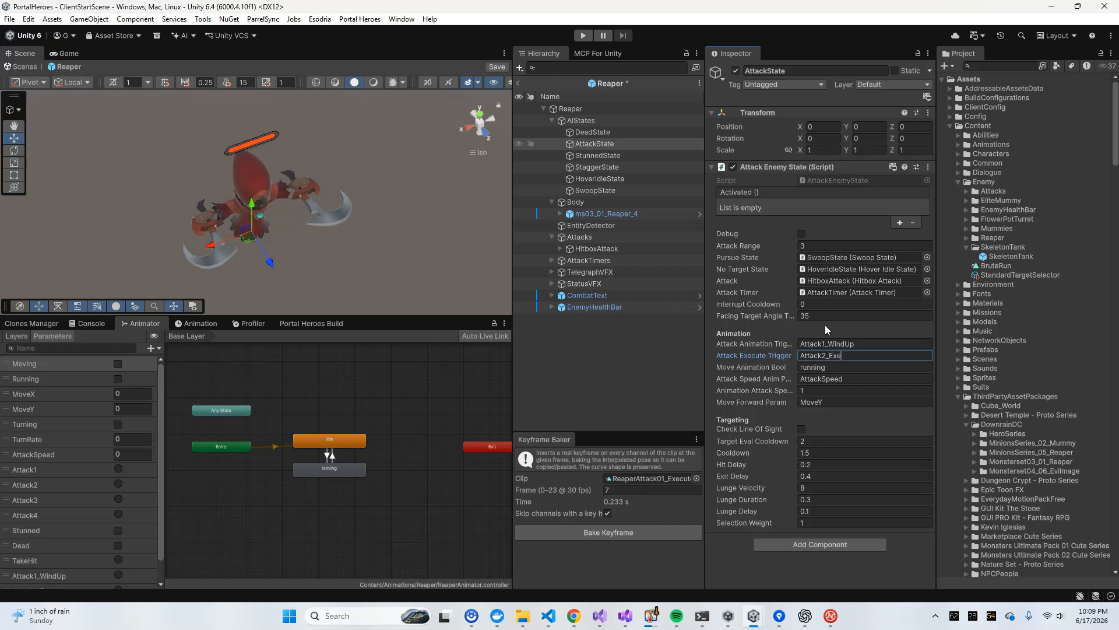
pyautogui.write('ttack2_Execute')
# Set the AttackState's Move Animation Bool to Moving, keeping the AttackSpeed parameter and the animation attack speed of 1
pyautogui.press('Tab')
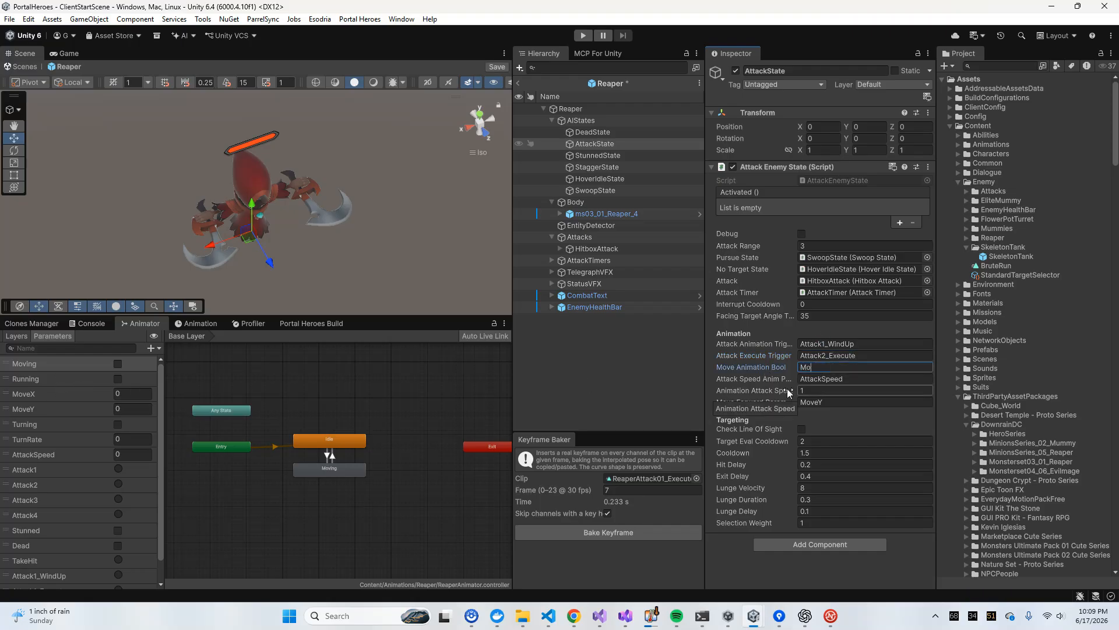
pyautogui.write('Moving')
pyautogui.press('Tab')
pyautogui.click(830, 391)
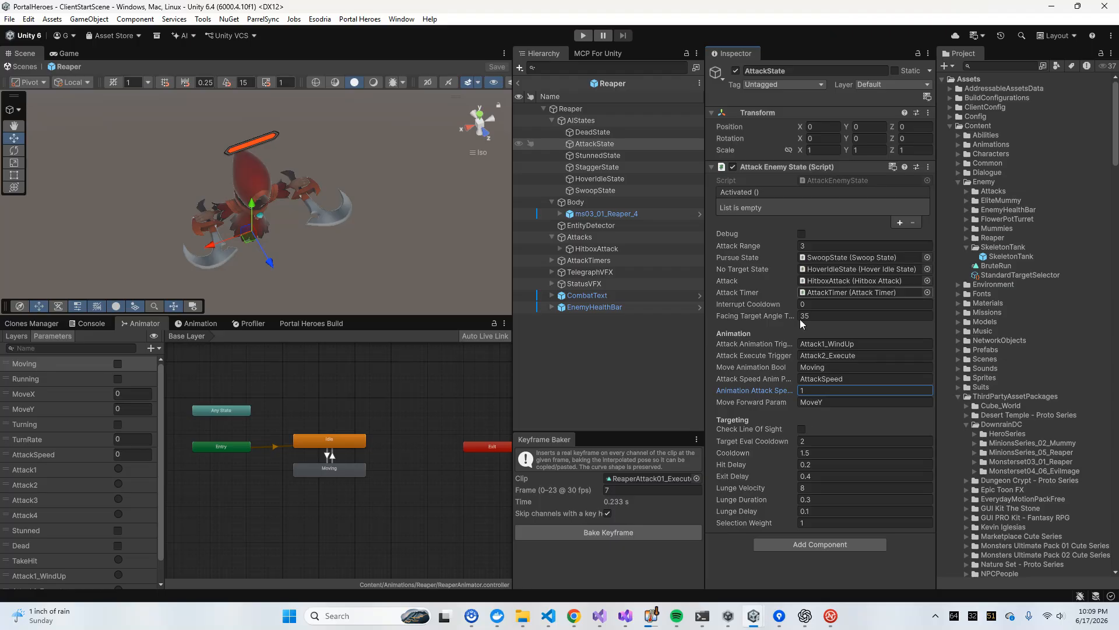
# Review the AttackTimer's durations and events in the AttackTimers group and return to the AttackState settings
pyautogui.click(628, 119)
pyautogui.click(609, 143)
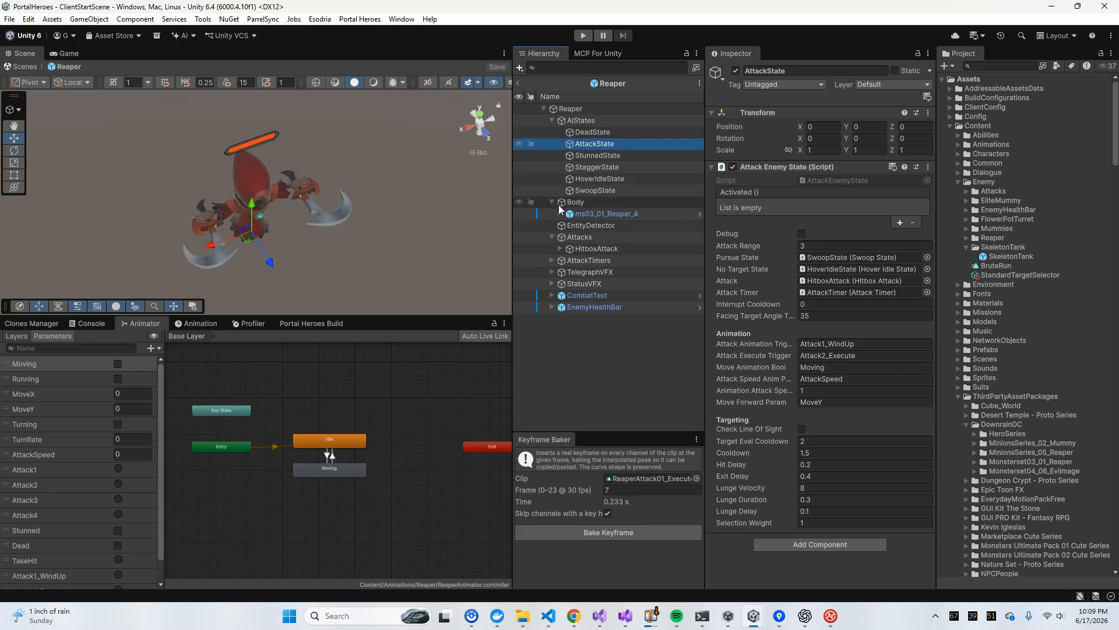
pyautogui.click(555, 261)
pyautogui.click(552, 260)
pyautogui.click(580, 271)
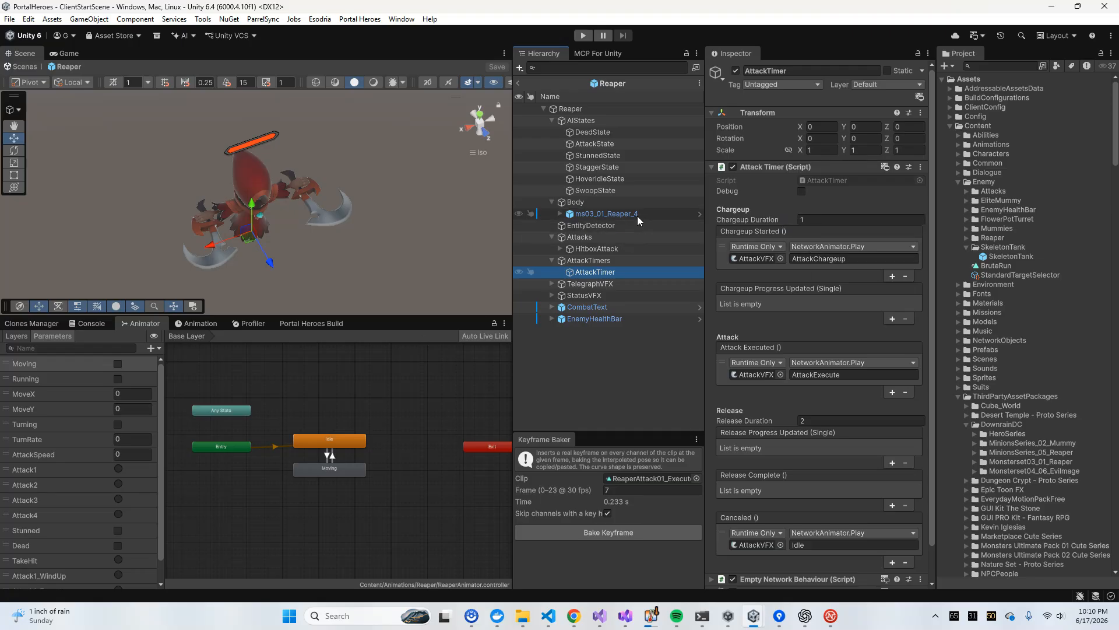
pyautogui.click(594, 144)
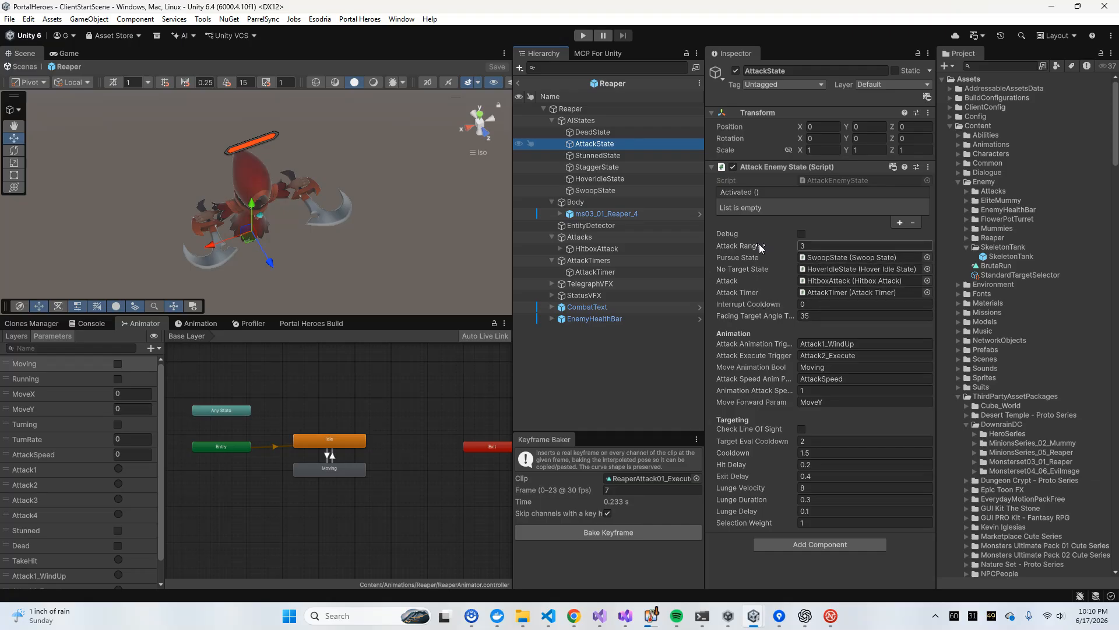
# Start a play test from the client start scene and enter the world with the Test1 hero
pyautogui.moveTo(763, 453)
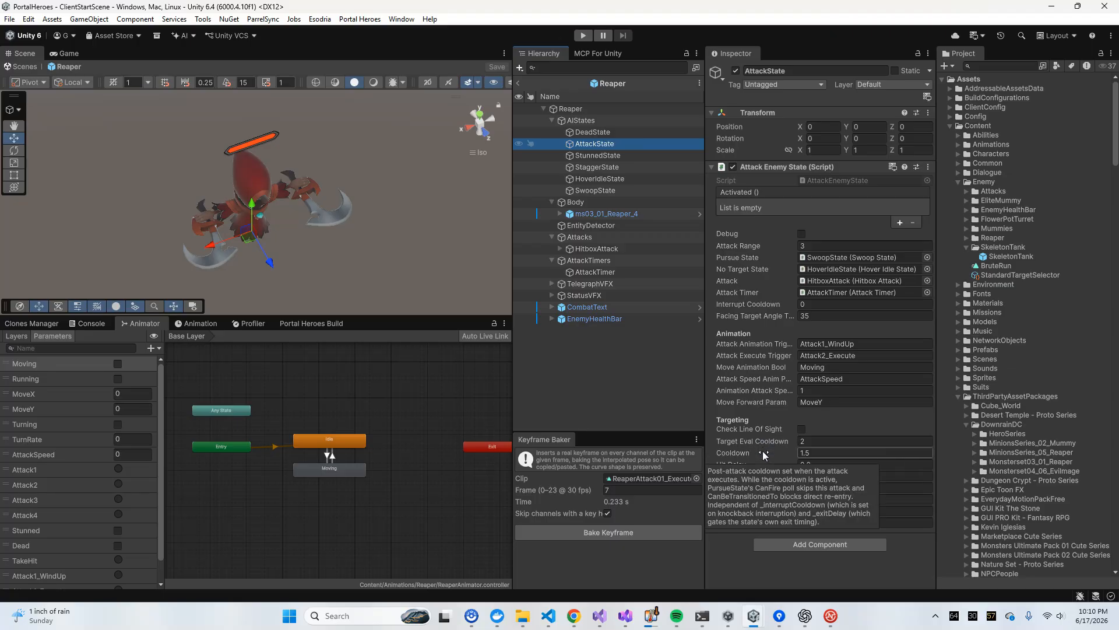
pyautogui.moveTo(757, 475)
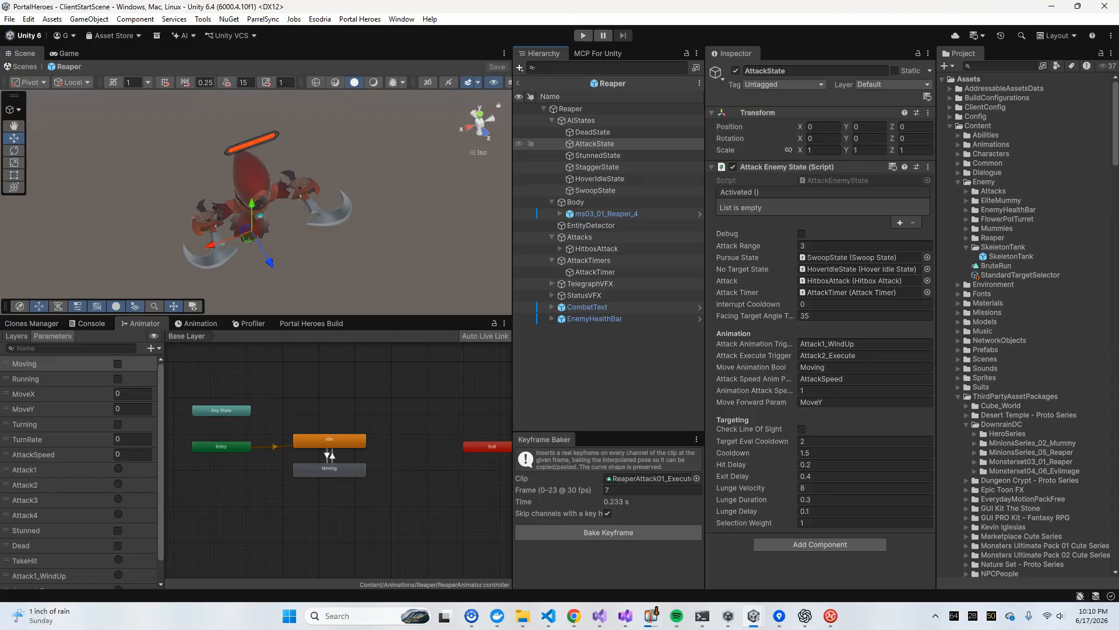
pyautogui.click(583, 35)
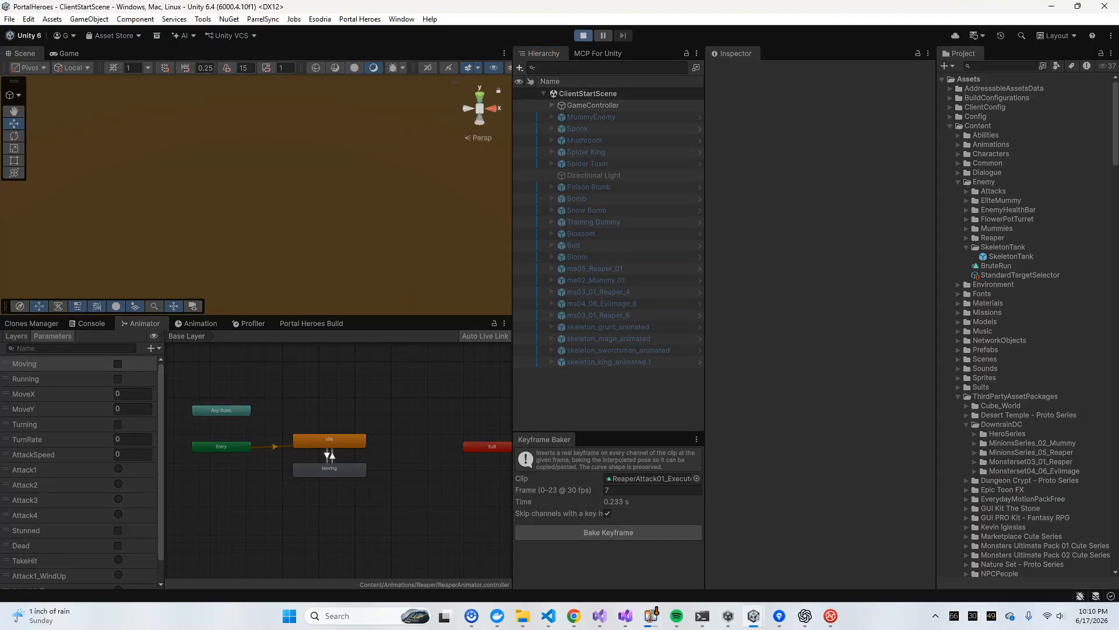
pyautogui.click(248, 233)
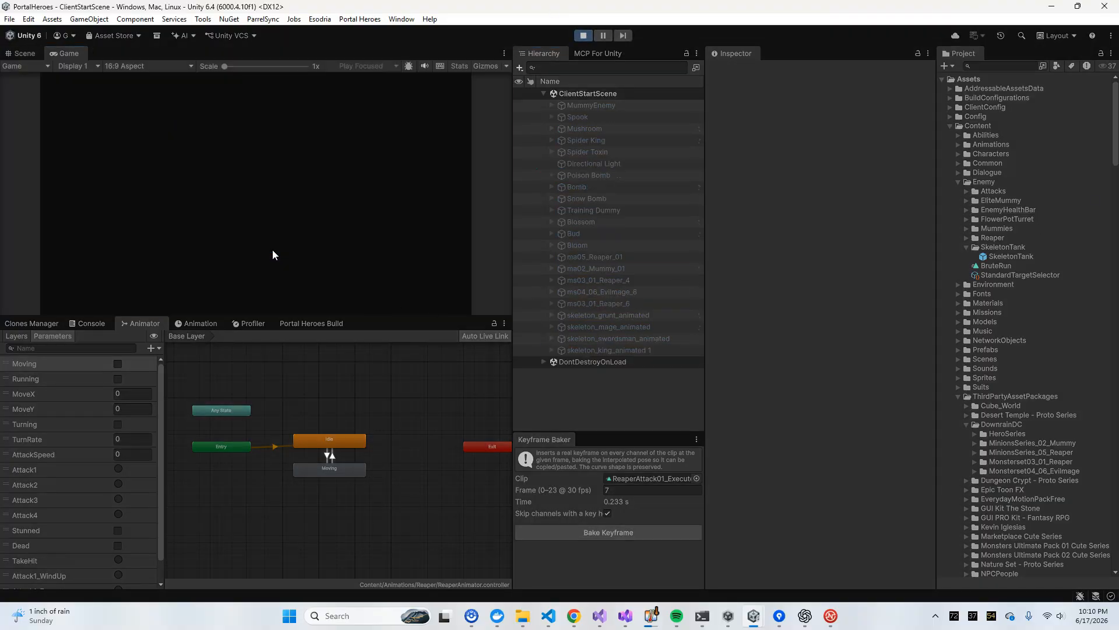
pyautogui.click(421, 127)
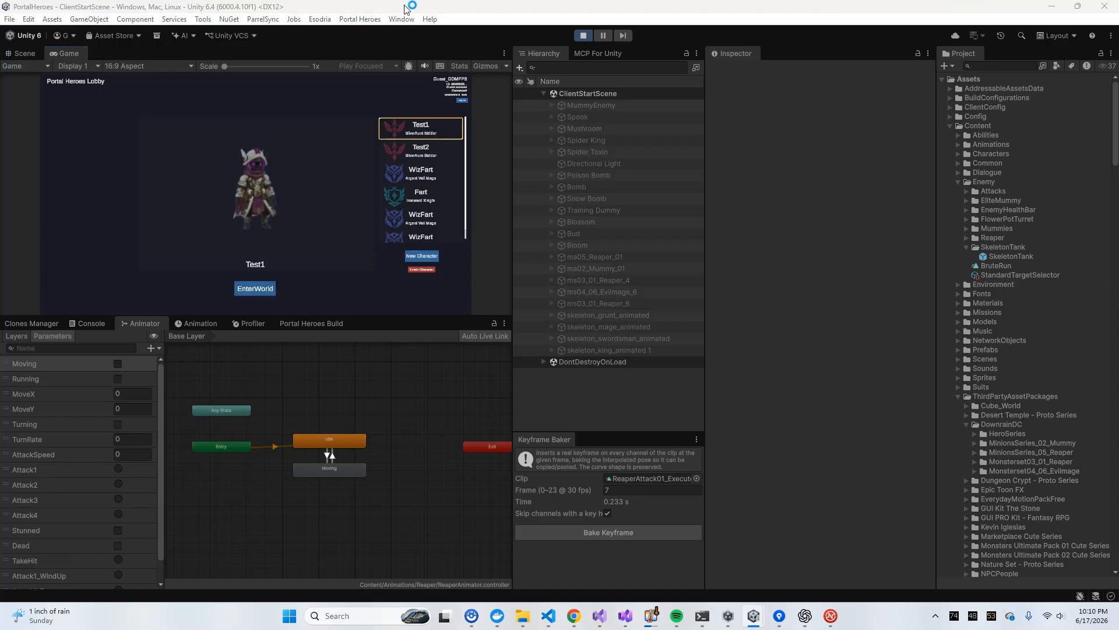
pyautogui.click(254, 288)
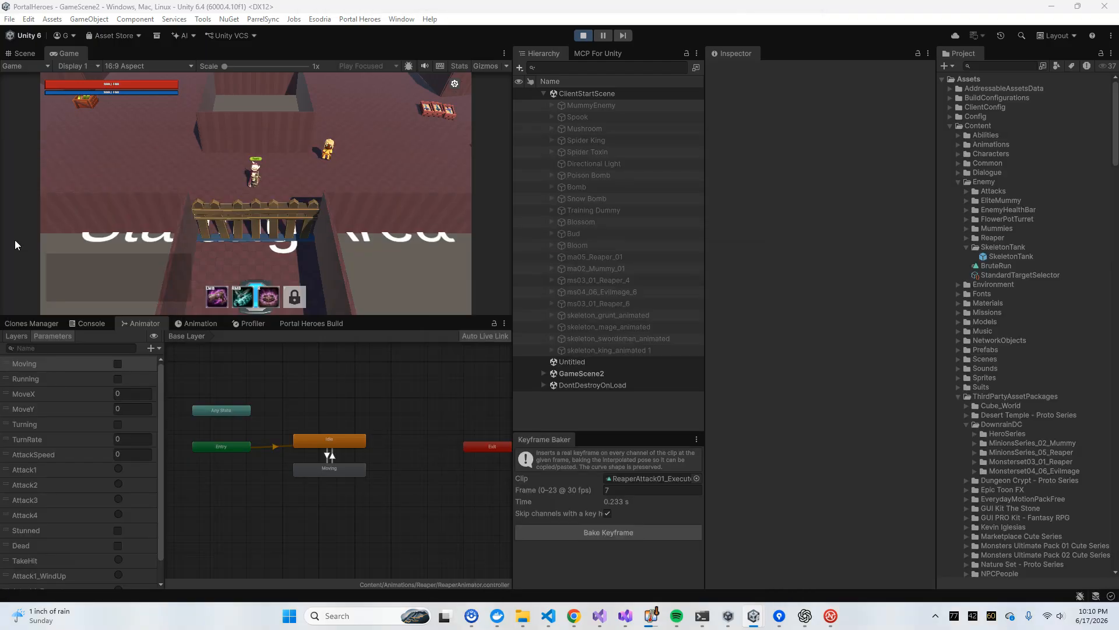
pyautogui.click(178, 181)
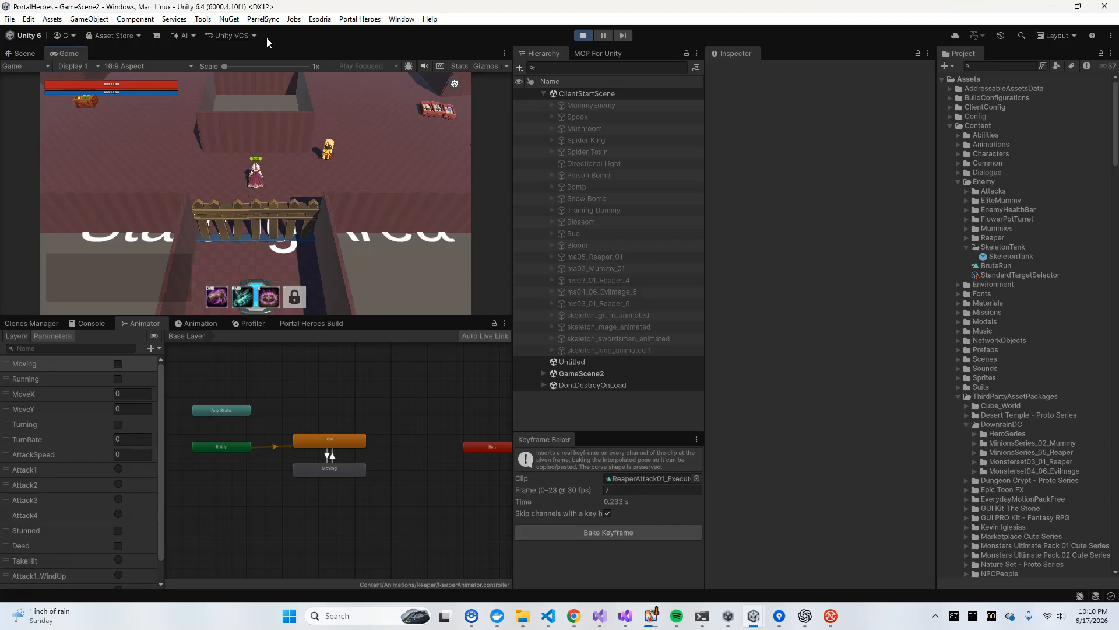
pyautogui.press('a')
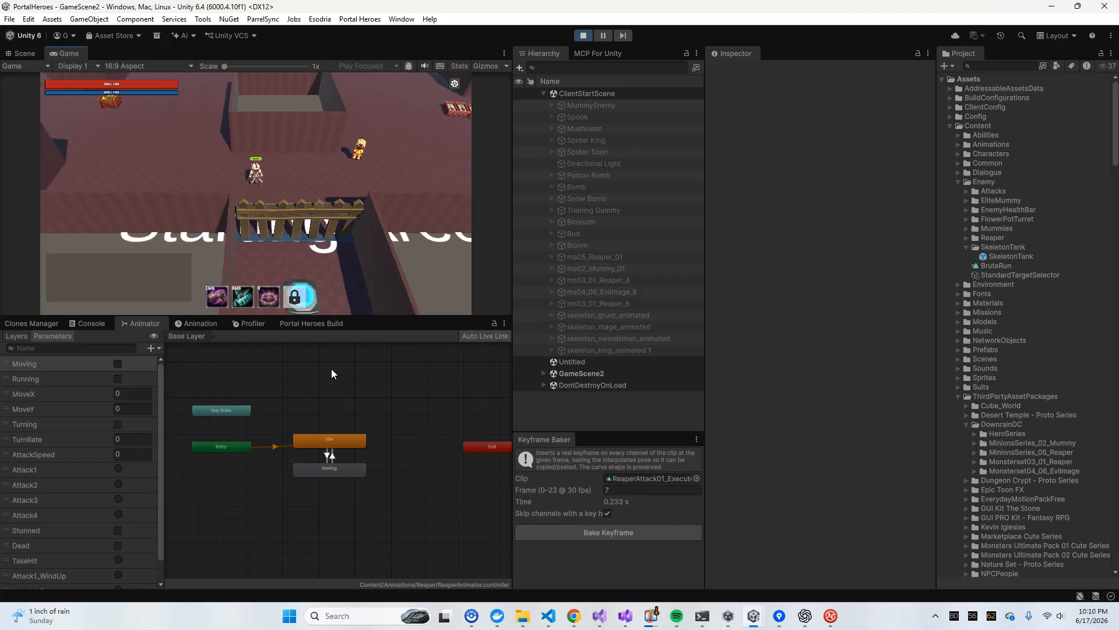
# Enlarge the game view and walk the hero up to the Reaper to observe its attack animation
pyautogui.moveTo(341, 318); pyautogui.dragTo(341, 454)
pyautogui.moveTo(513, 192); pyautogui.dragTo(751, 191)
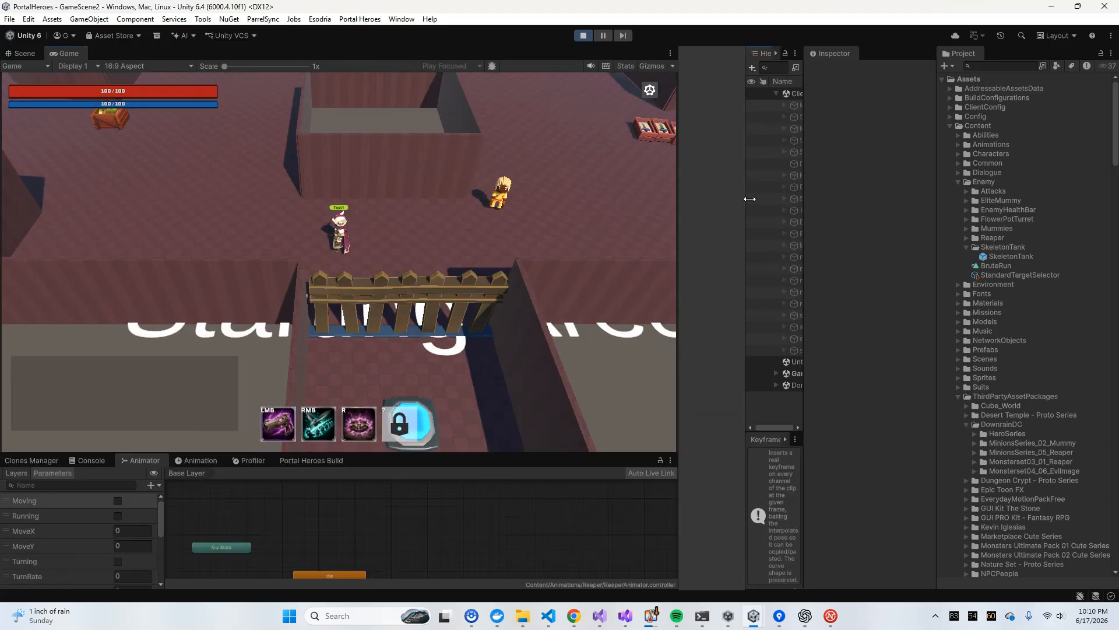
pyautogui.click(515, 155)
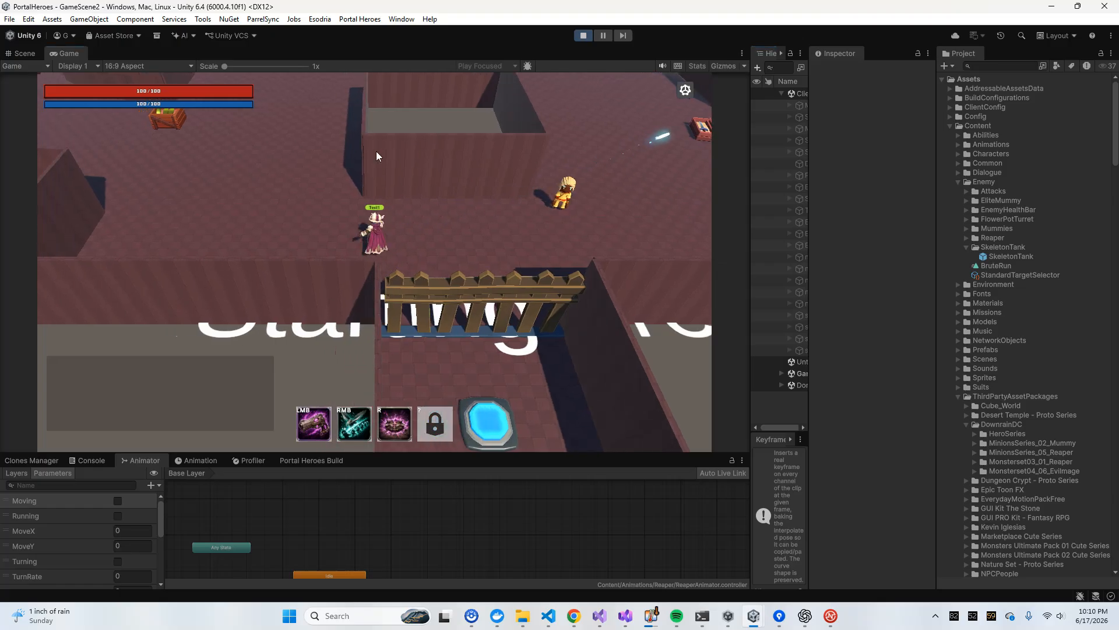
pyautogui.press('a')
pyautogui.press('w')
pyautogui.press('a')
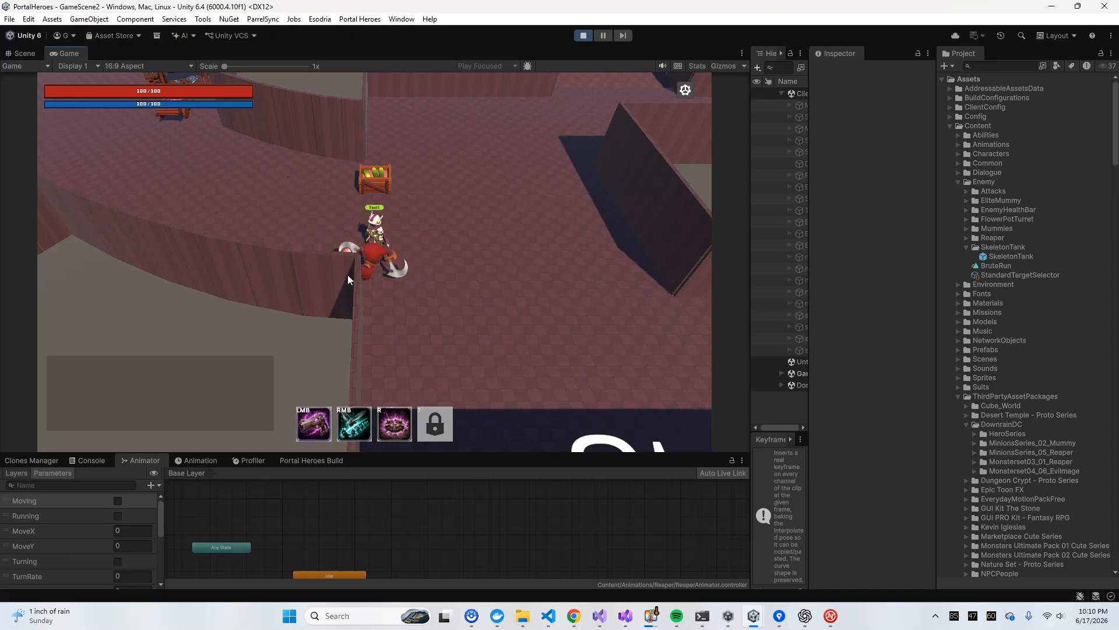
pyautogui.press('w')
pyautogui.press('a')
pyautogui.press('d')
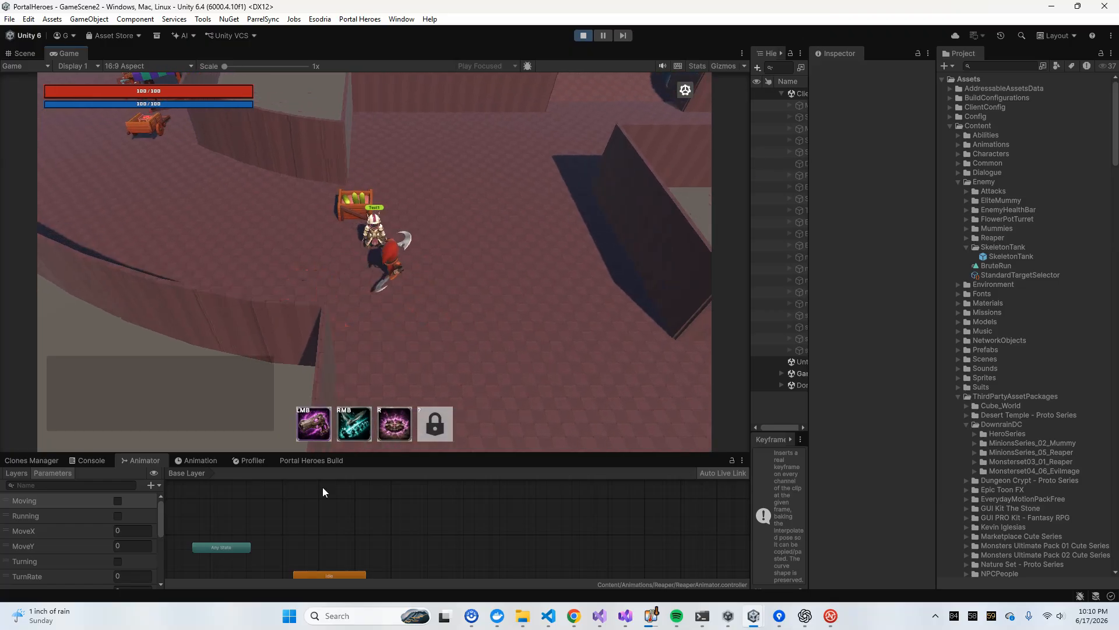
# Shrink the game view to reveal the animator graph and hierarchy, and stop the play test
pyautogui.moveTo(220, 453); pyautogui.dragTo(221, 349)
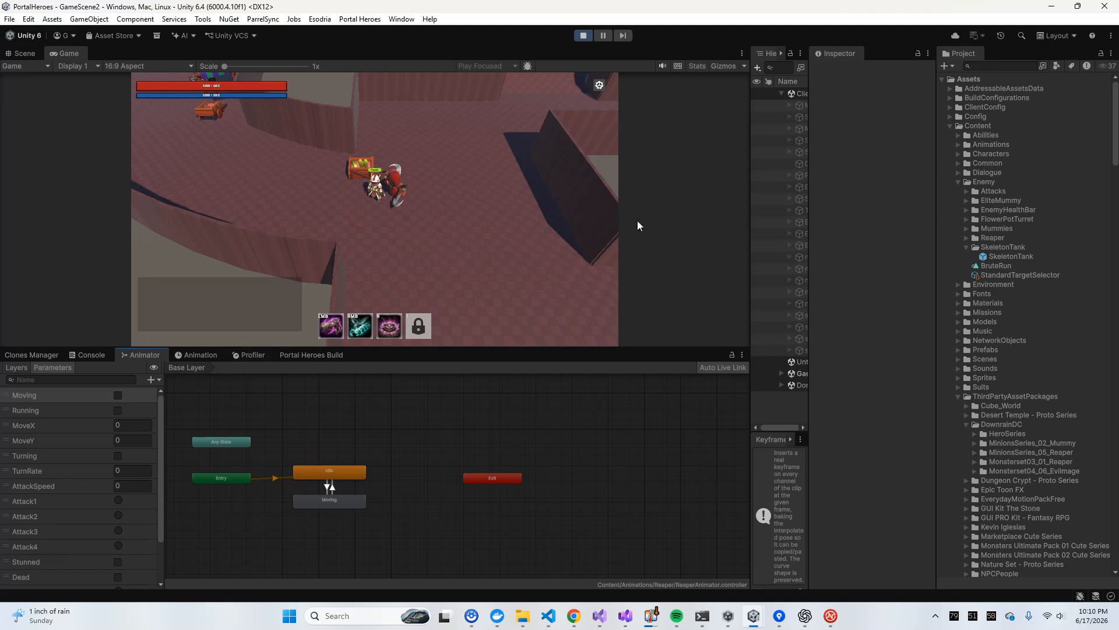
pyautogui.moveTo(750, 150); pyautogui.dragTo(572, 177)
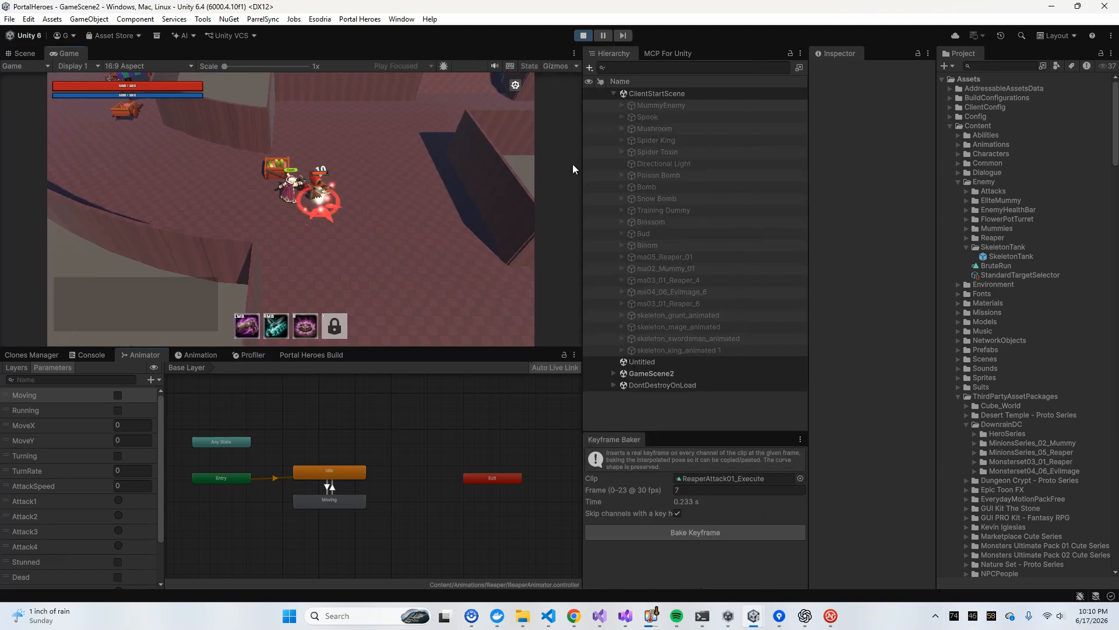
pyautogui.click(591, 37)
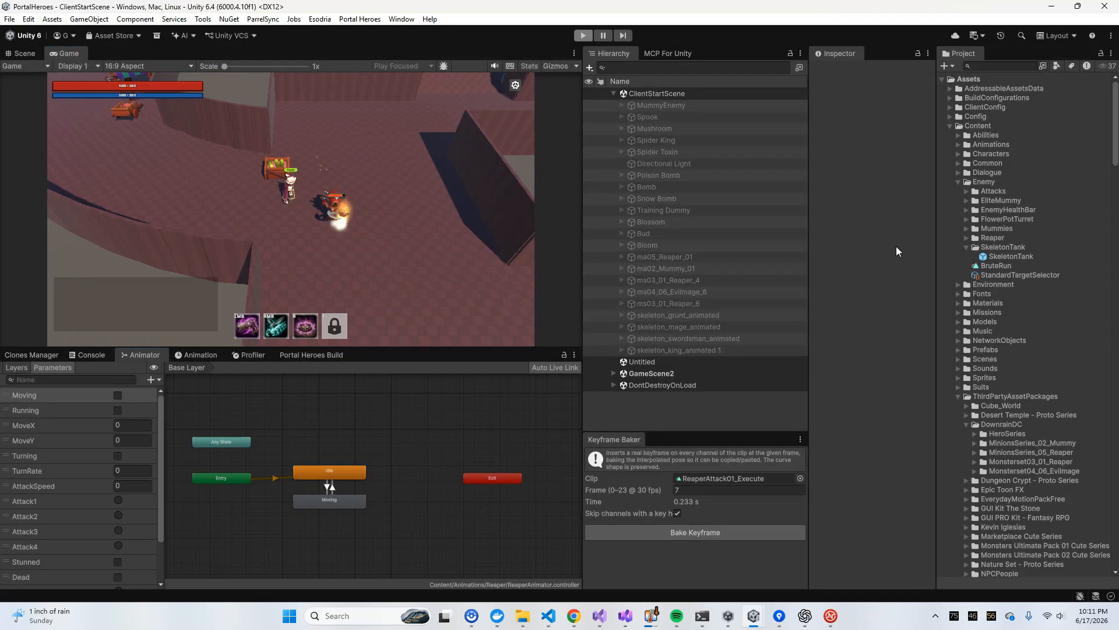
# Open the Reaper prefab from the Enemy/Reaper folder and widen the Inspector showing its AttackState
pyautogui.click(992, 237)
pyautogui.click(967, 237)
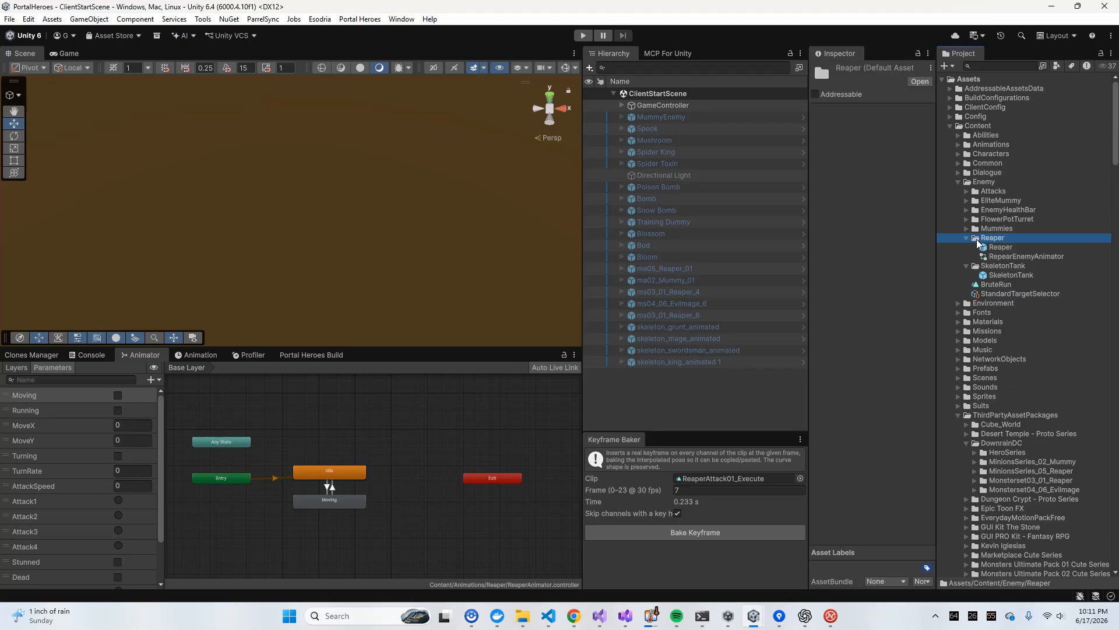
pyautogui.click(998, 247)
pyautogui.click(921, 84)
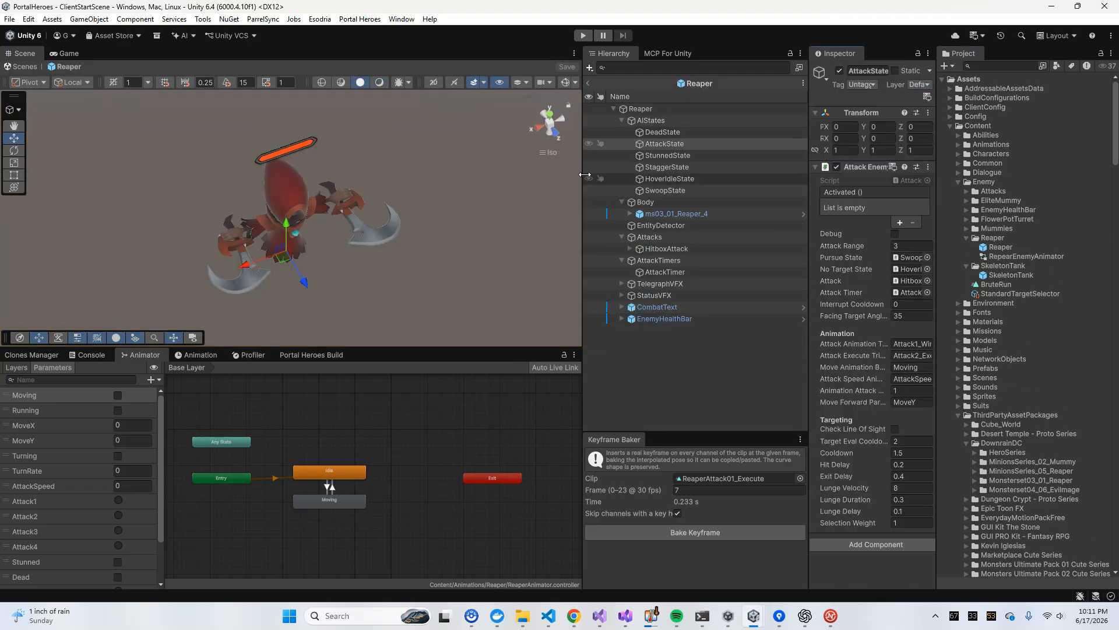
pyautogui.moveTo(585, 174); pyautogui.dragTo(525, 172)
pyautogui.moveTo(811, 190); pyautogui.dragTo(742, 193)
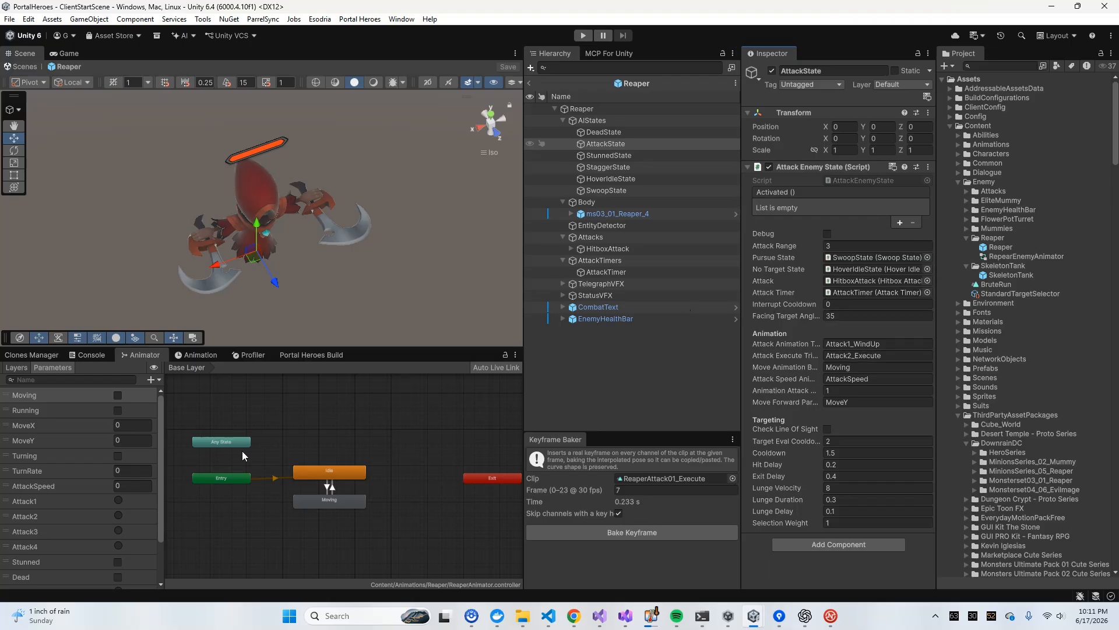
# Correct the AttackState's Attack Execute Trigger to Attack1_Execute
pyautogui.scroll(-2, 296, 446)
pyautogui.scroll(6, 296, 446)
pyautogui.moveTo(296, 447); pyautogui.dragTo(458, 376, button='middle')
pyautogui.scroll(-3, 383, 436)
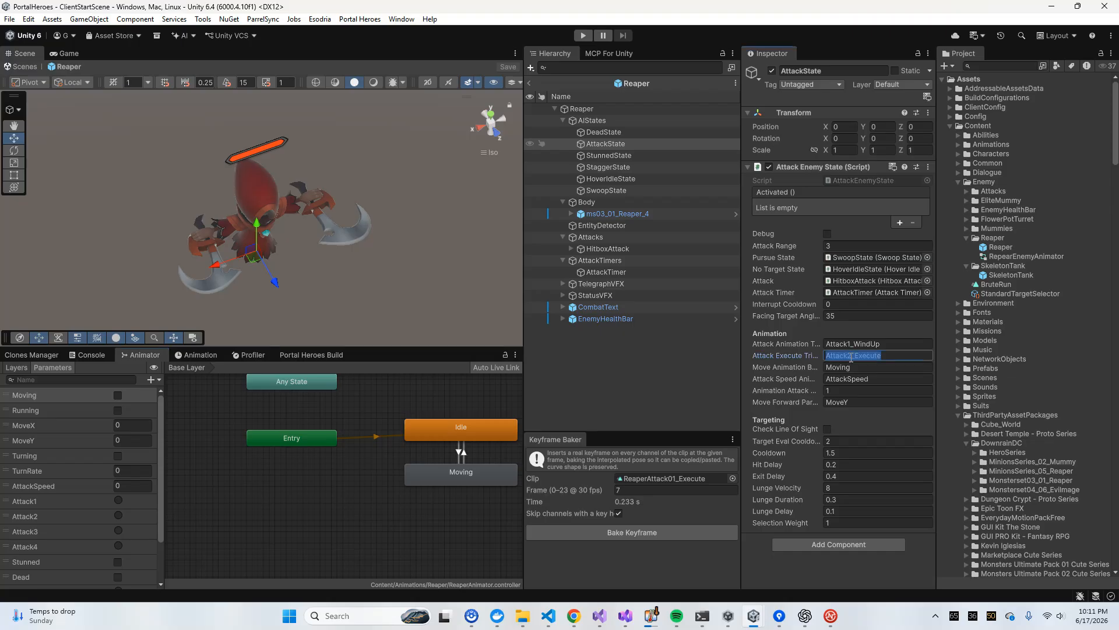
pyautogui.write('1')
pyautogui.click(687, 145)
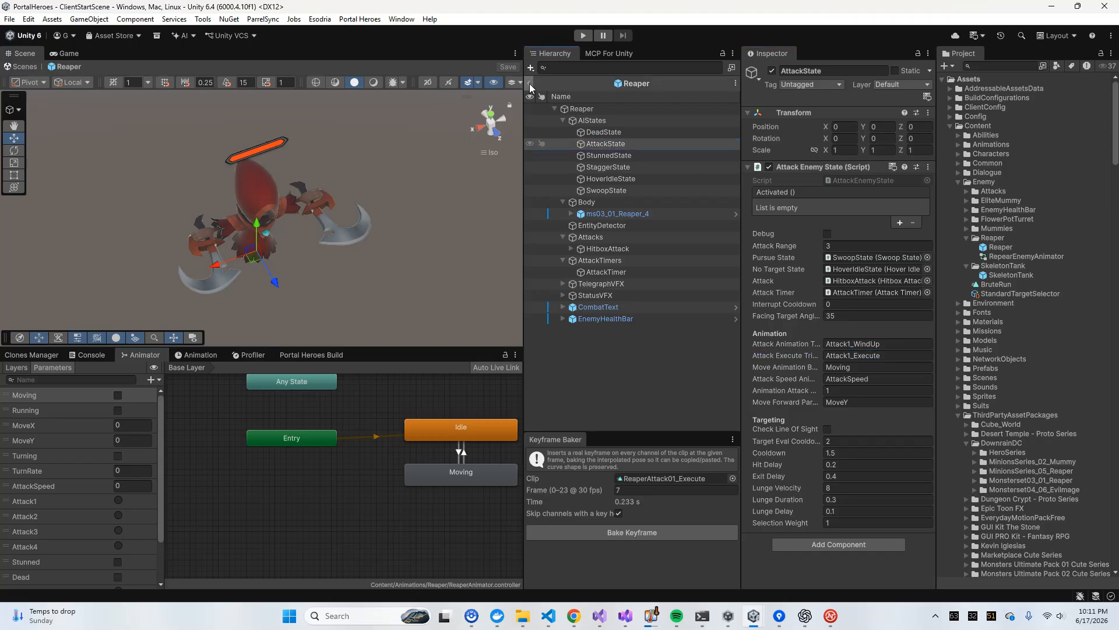
# Play test the scene briefly with the Test1 hero in the world, and stop it again
pyautogui.click(583, 35)
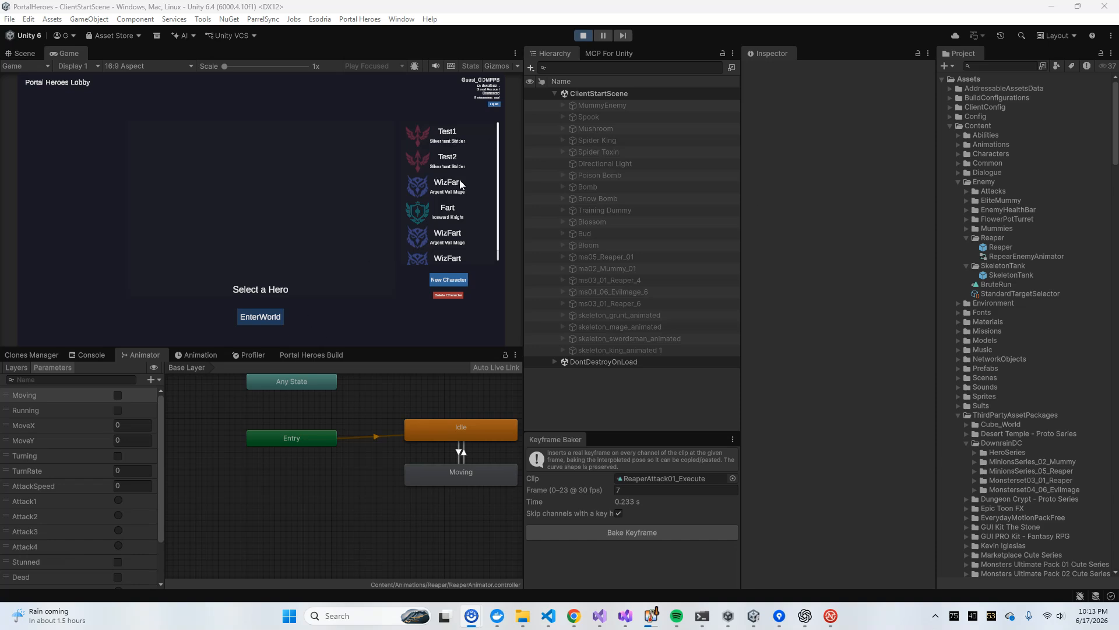
pyautogui.click(453, 137)
pyautogui.click(261, 316)
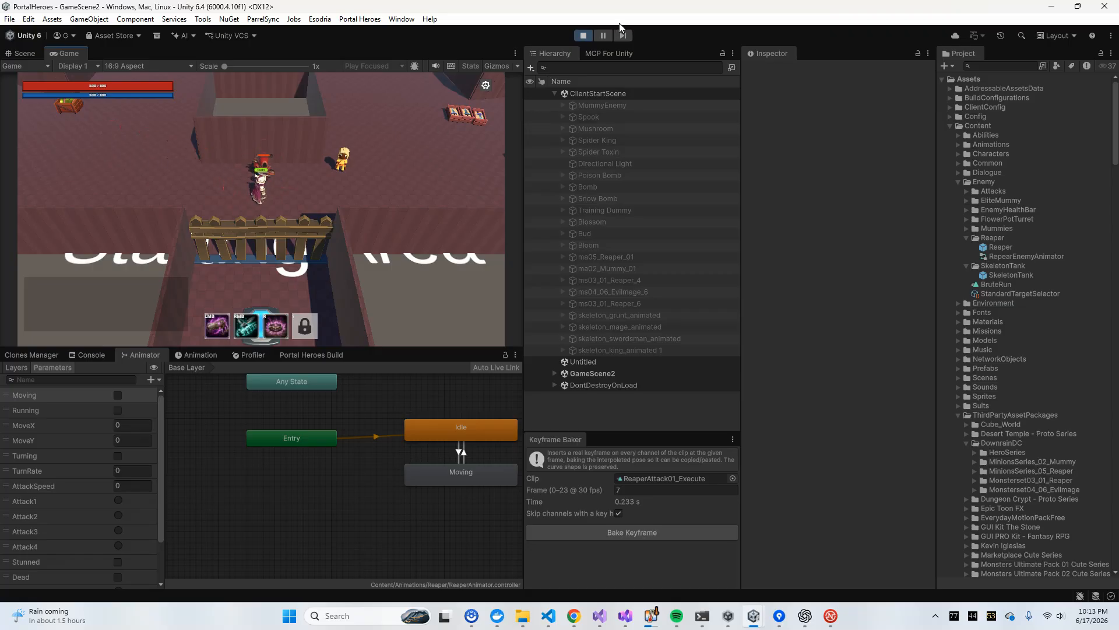
pyautogui.click(584, 36)
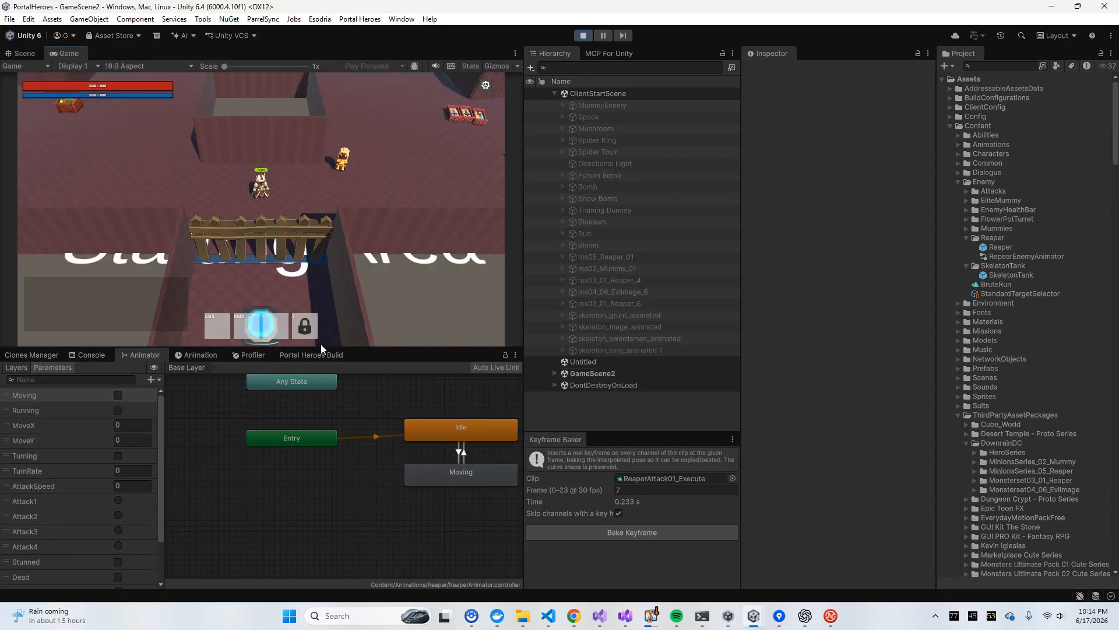
# Enlarge the game view for a new play test and lead the Test1 hero from the starting area to the Reaper
pyautogui.moveTo(320, 348); pyautogui.dragTo(318, 514)
pyautogui.moveTo(524, 213); pyautogui.dragTo(848, 233)
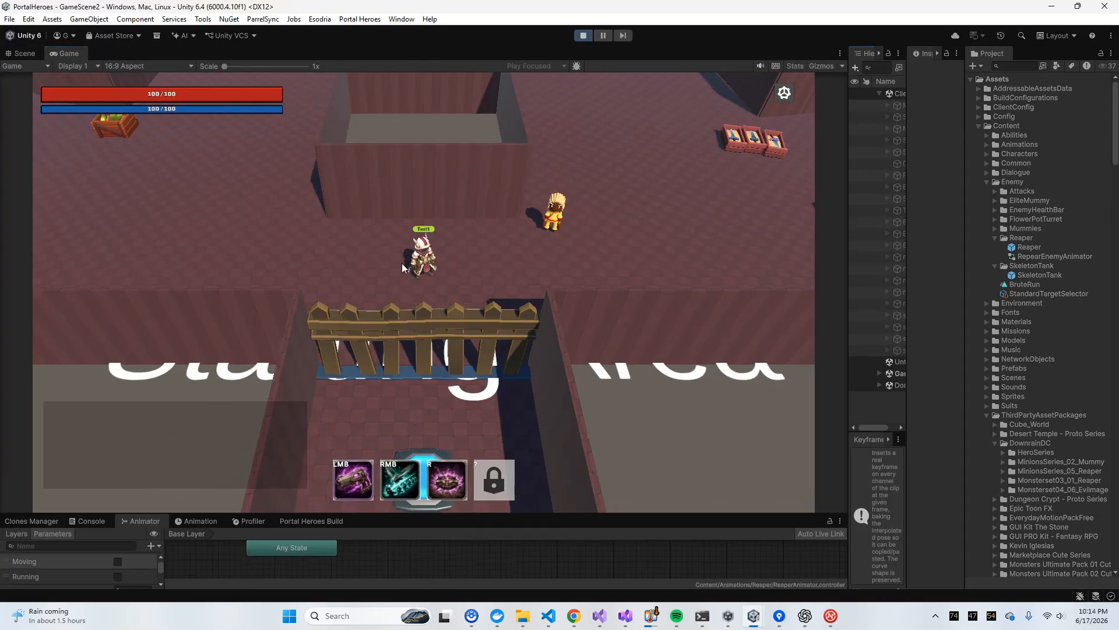
pyautogui.click(373, 253)
pyautogui.click(507, 169)
pyautogui.press('a')
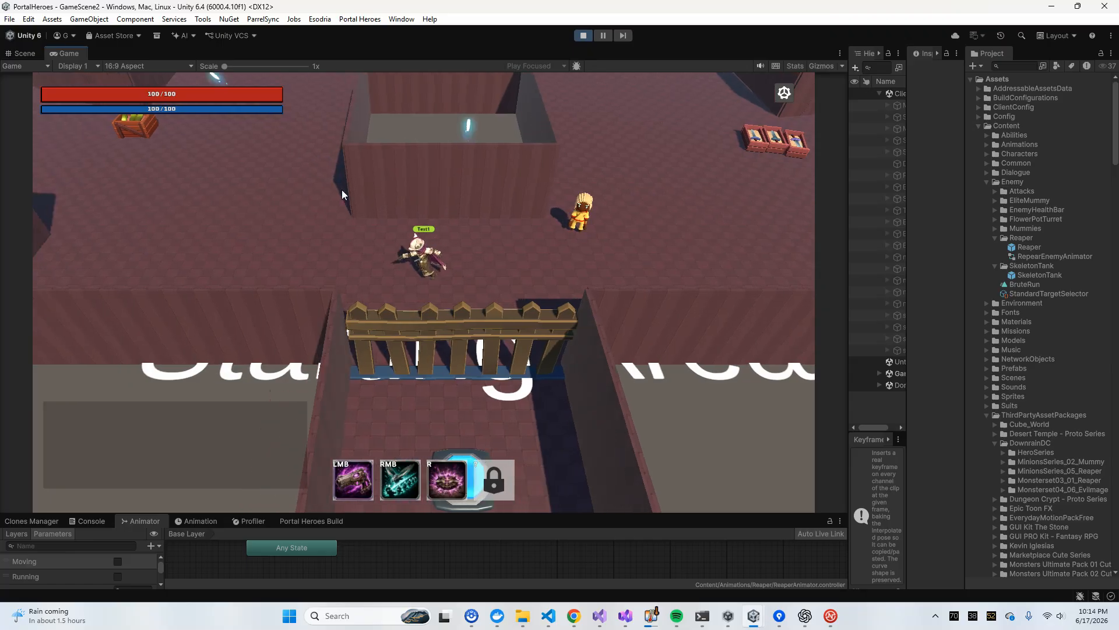
pyautogui.press('w')
pyautogui.press('a')
pyautogui.press('w')
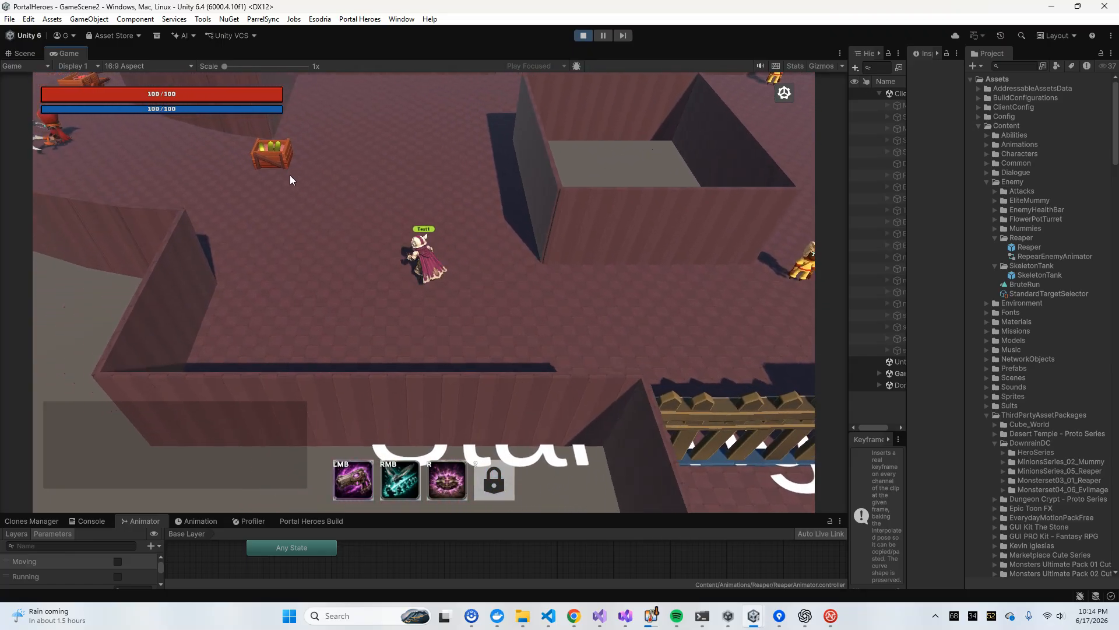
pyautogui.press('a')
pyautogui.press('w')
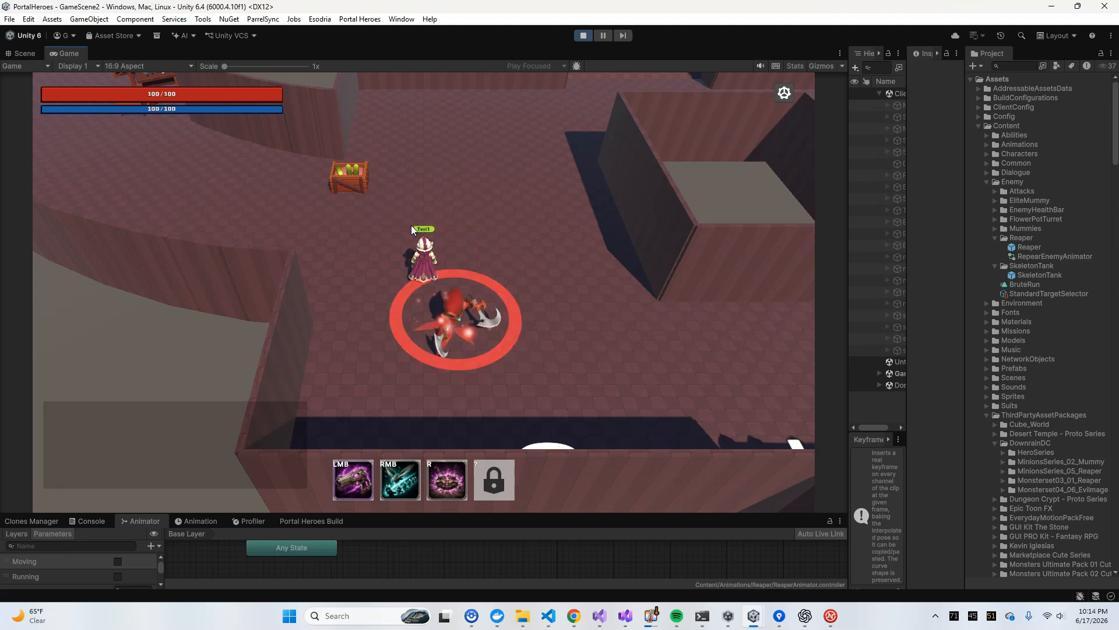
# Move the hero around close to the Reaper to examine its wind-up and execute attack at short range
pyautogui.press('a')
pyautogui.press('s')
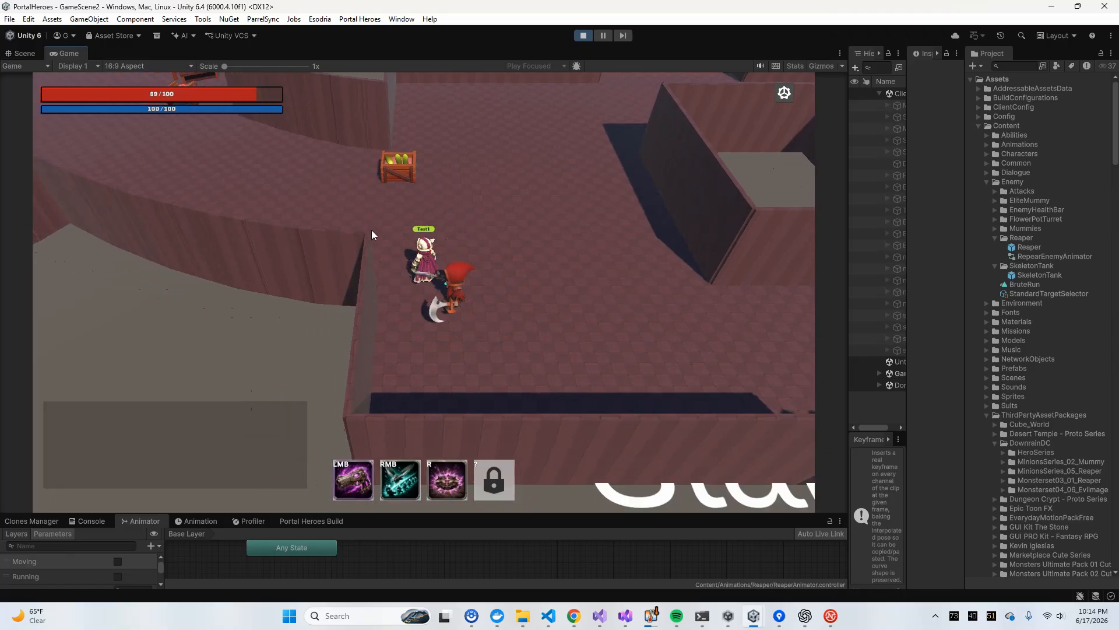
pyautogui.press('a')
pyautogui.press('s')
pyautogui.press('s')
pyautogui.press('d')
pyautogui.press('w')
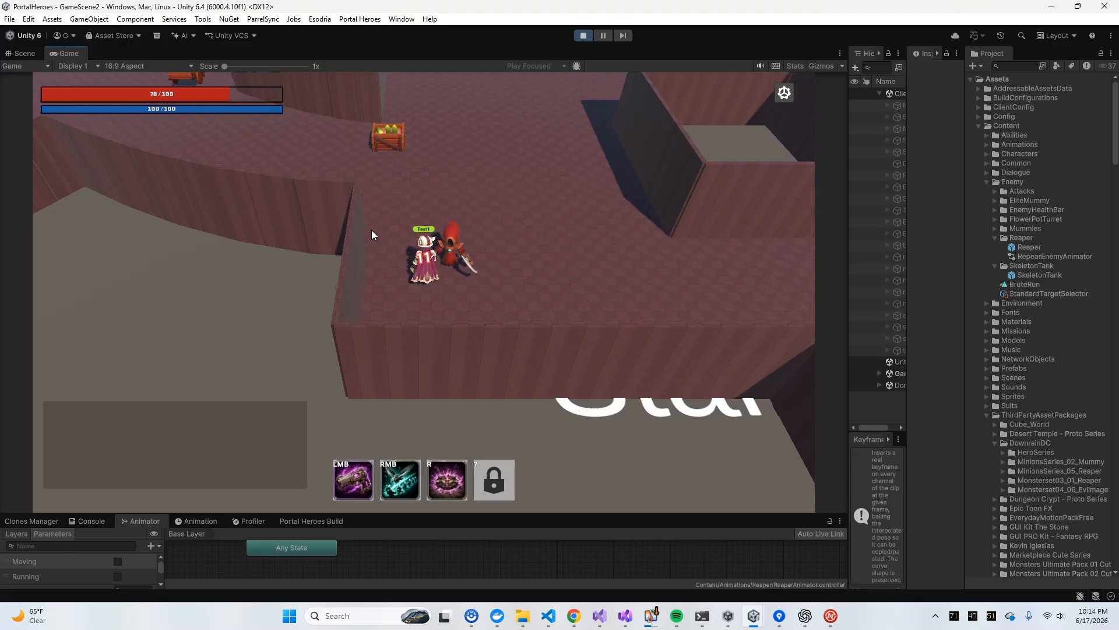
pyautogui.press('w')
pyautogui.press('a')
pyautogui.press('w')
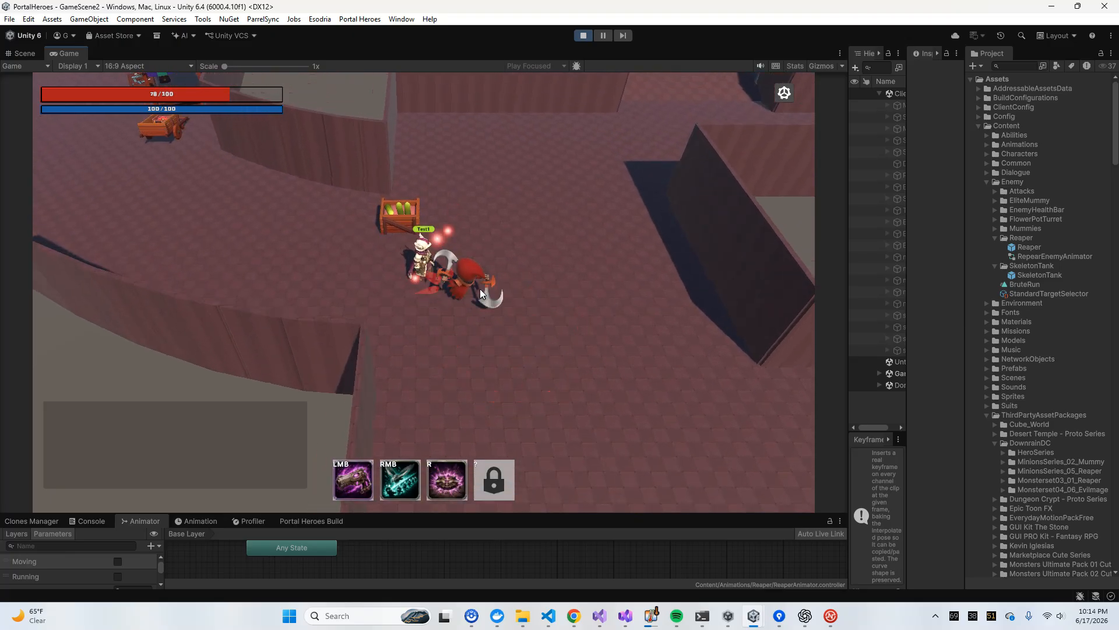
# Lead the Reaper toward the Market area while examining its pursuit, attack telegraph and strike timing
pyautogui.press('a')
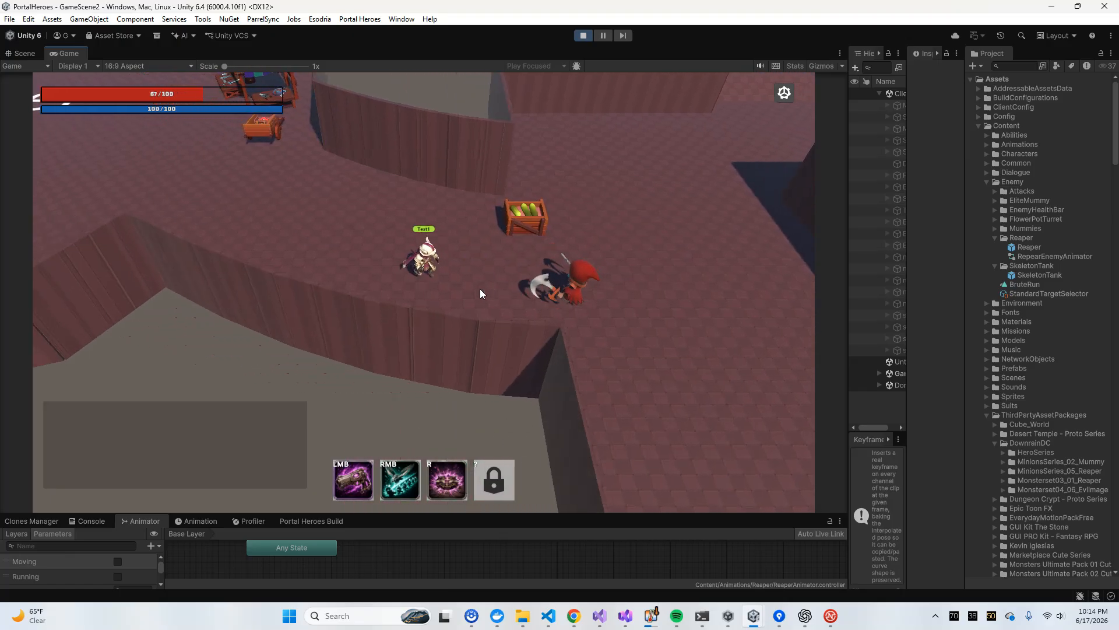
pyautogui.press('w')
pyautogui.press('a')
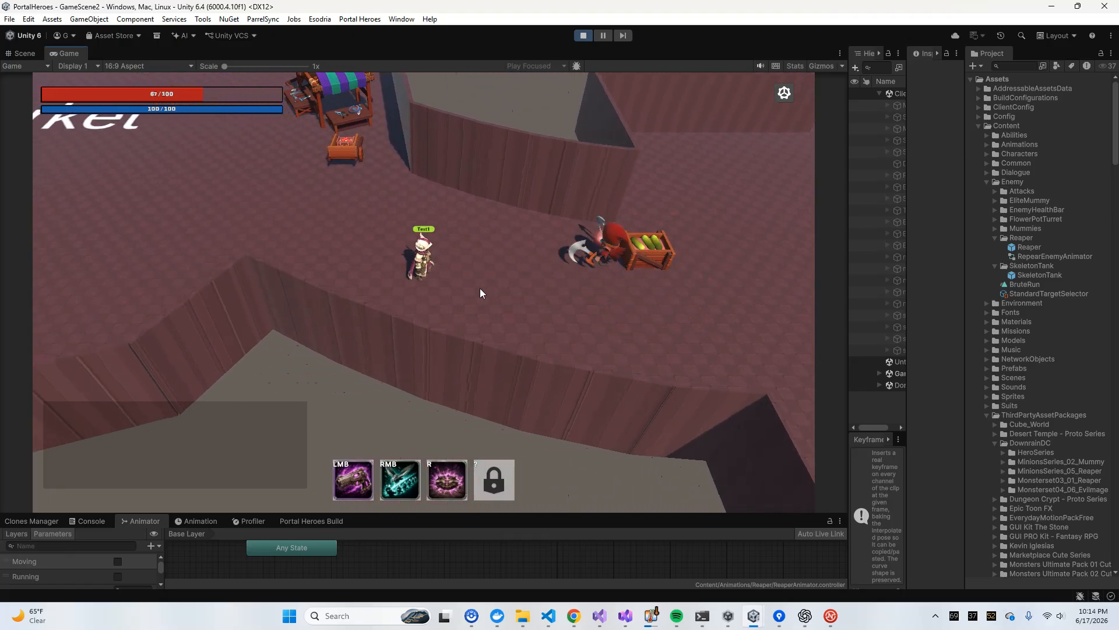
pyautogui.press('a')
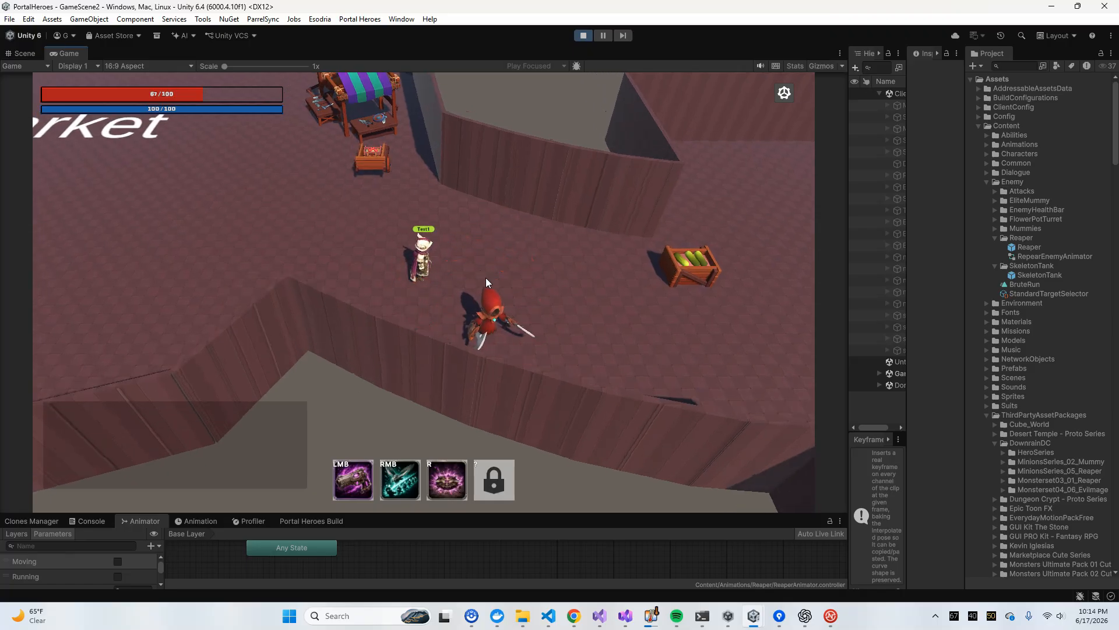
pyautogui.press('w')
pyautogui.press('a')
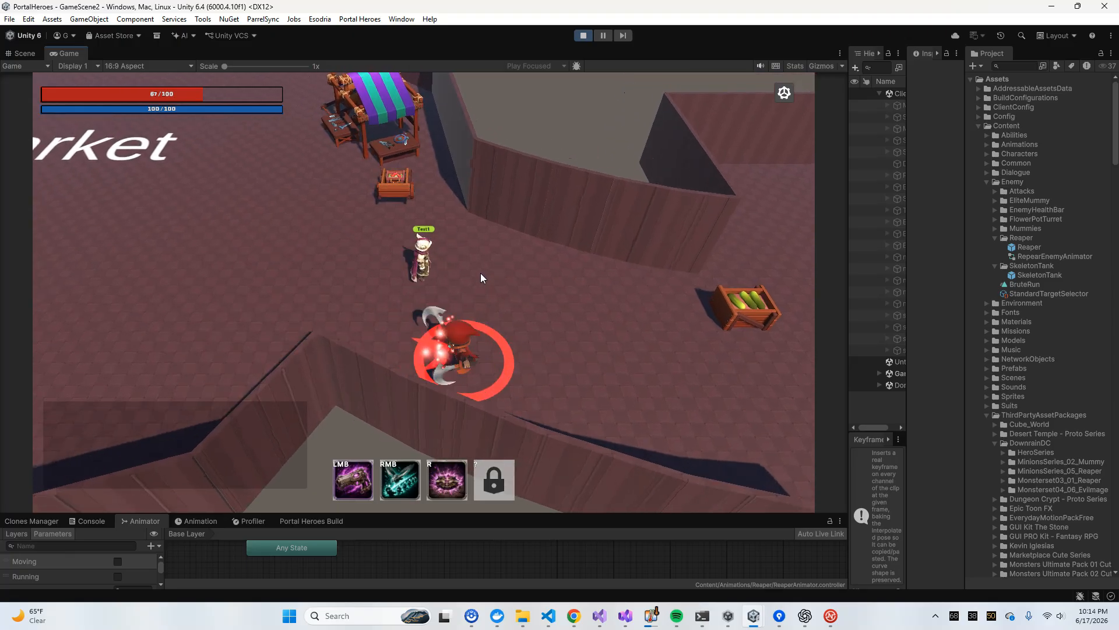
pyautogui.press('a')
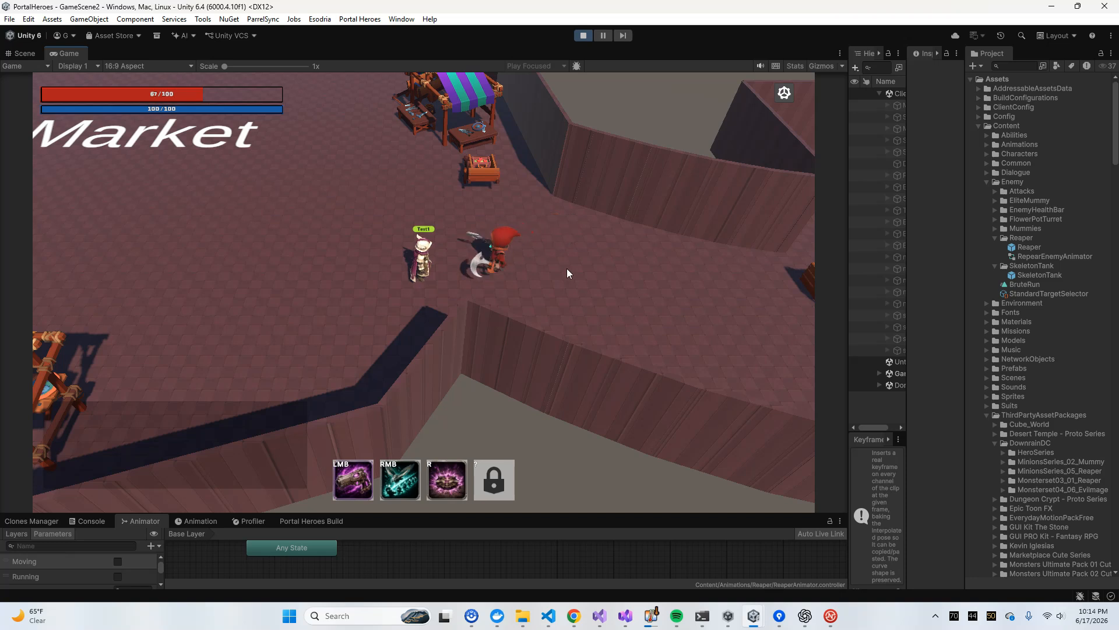
pyautogui.press('w')
pyautogui.press('w')
pyautogui.press('a')
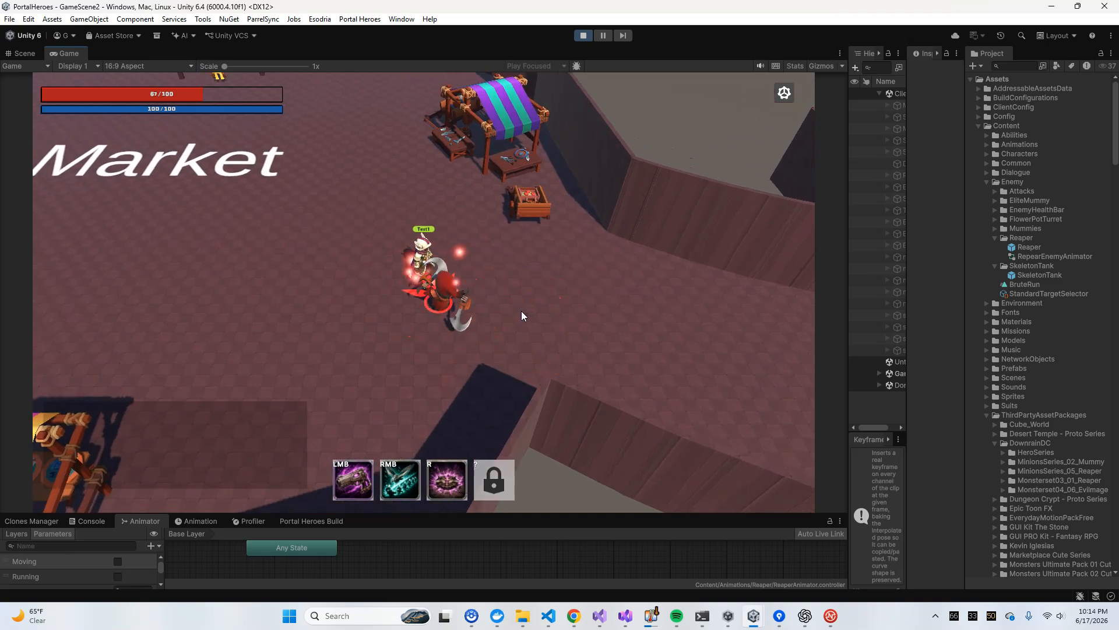
# Move the Test1 hero around the Reaper in the Market area to examine its wind-up, ground telegraph and strike
pyautogui.press('a')
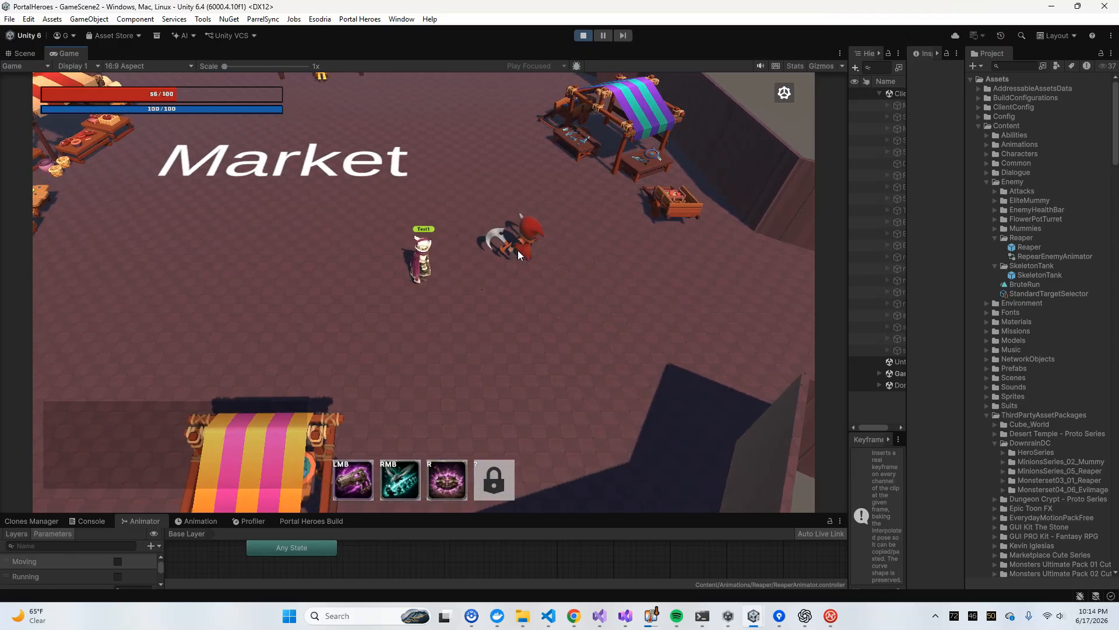
pyautogui.press('a')
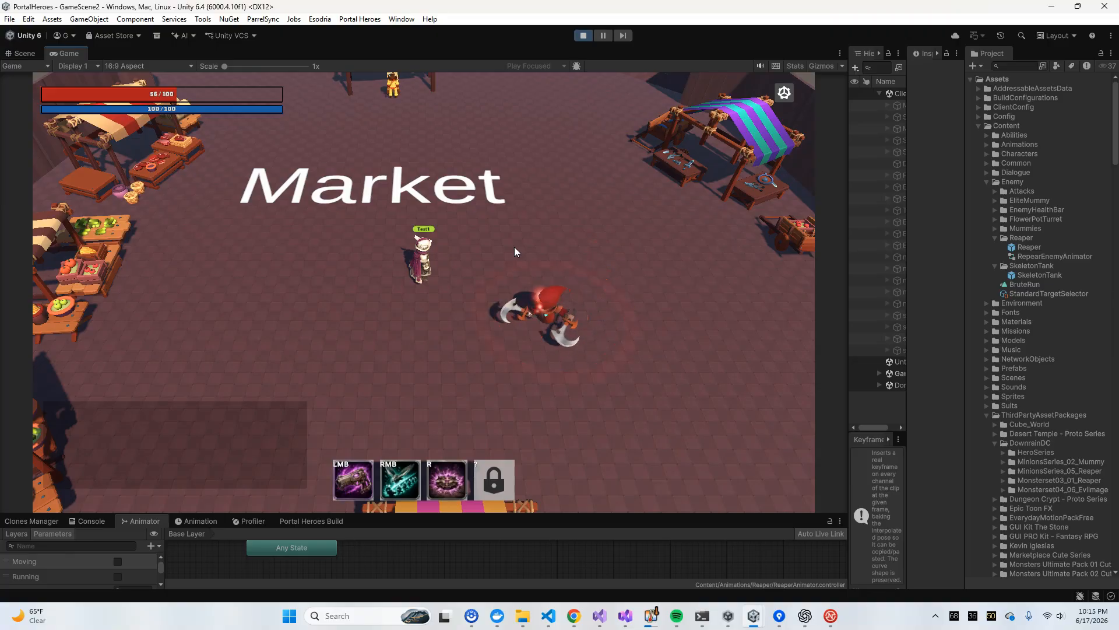
pyautogui.press('d')
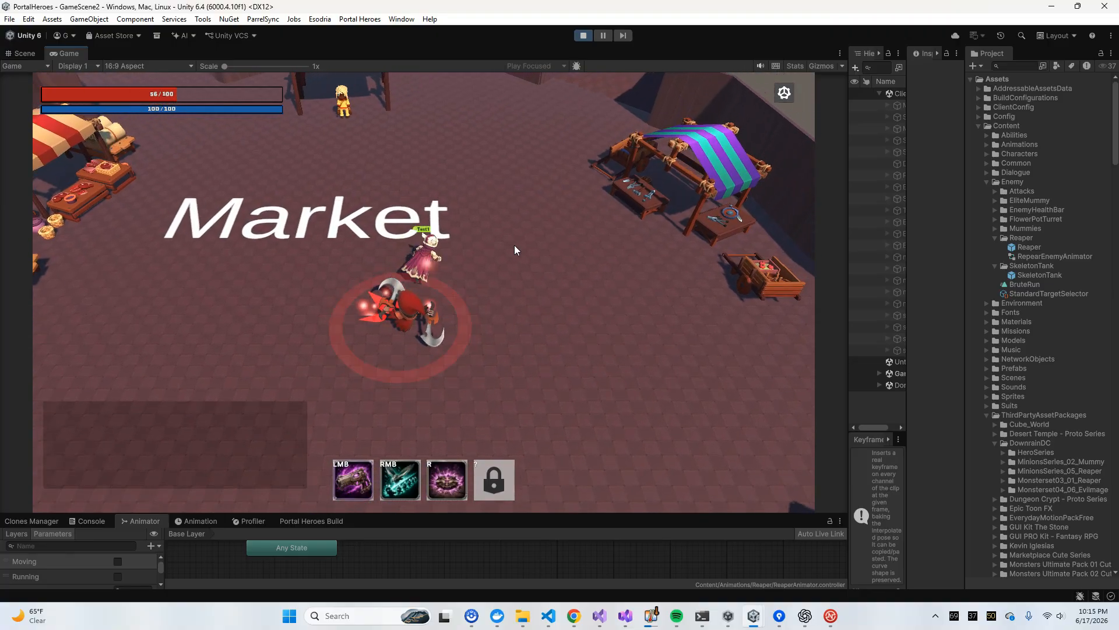
pyautogui.press('s')
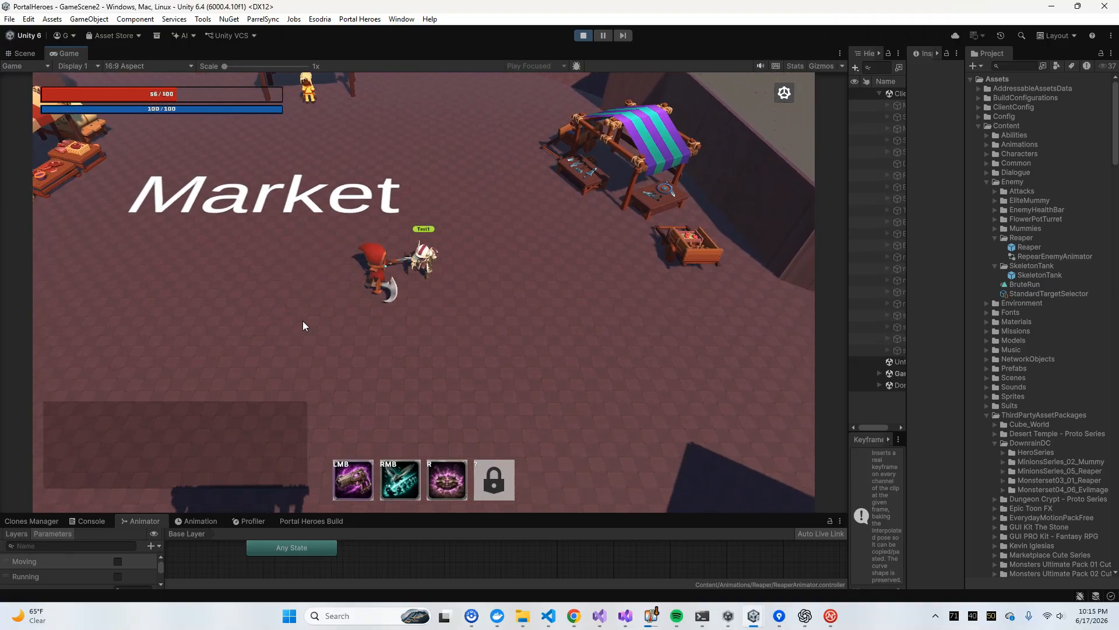
pyautogui.press('d')
pyautogui.press('s')
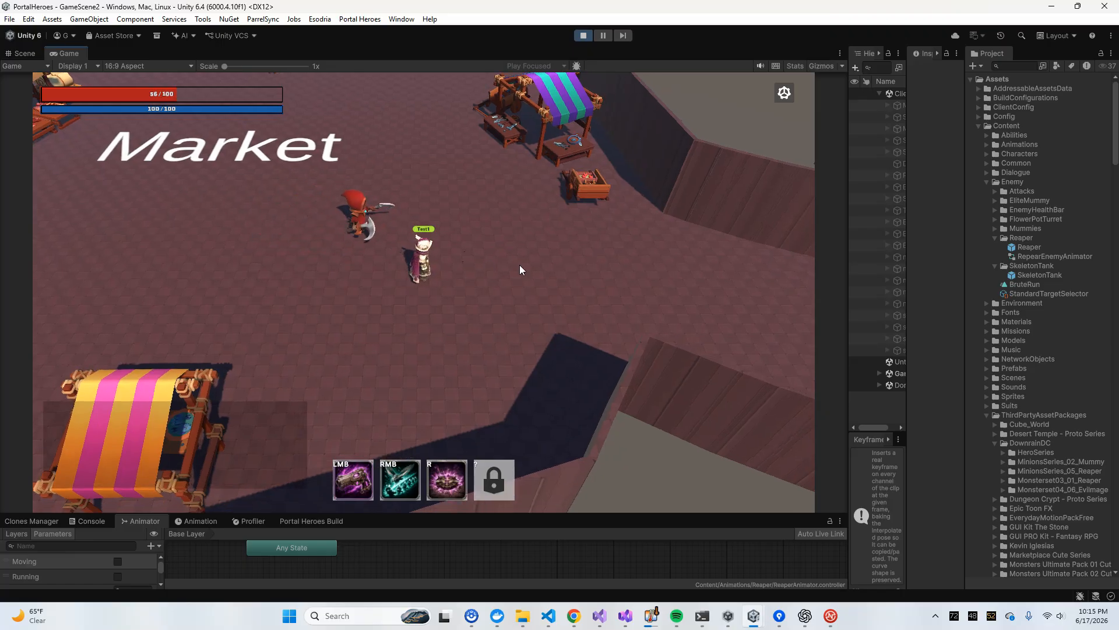
# Dodge back and forth beside the Reaper to examine how its attack tracks the hero's changing position
pyautogui.press('a')
pyautogui.press('w')
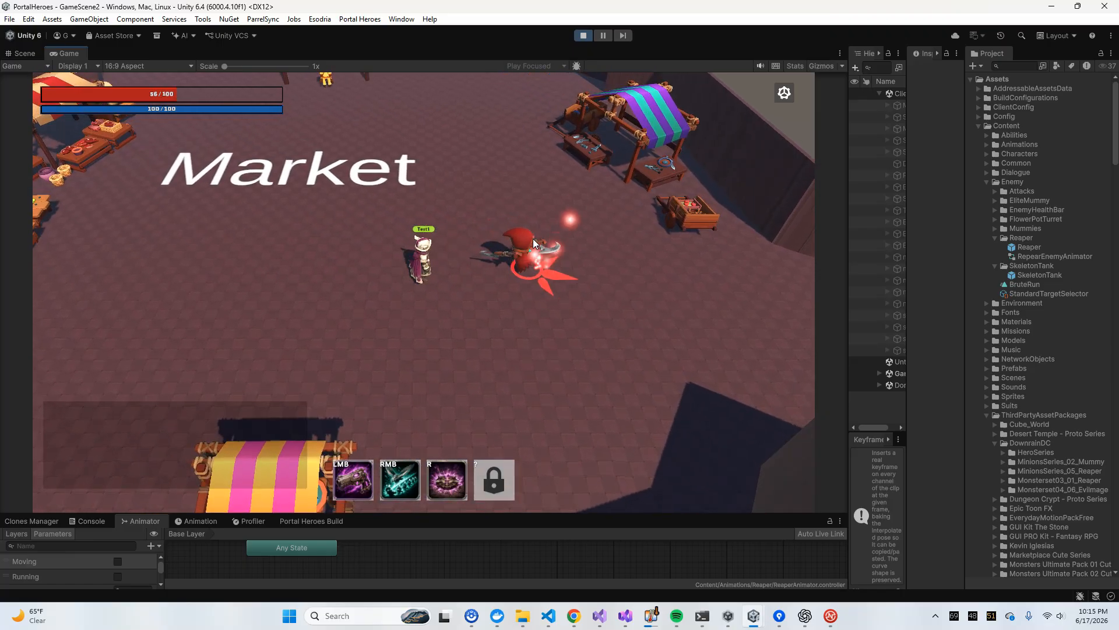
pyautogui.press('a')
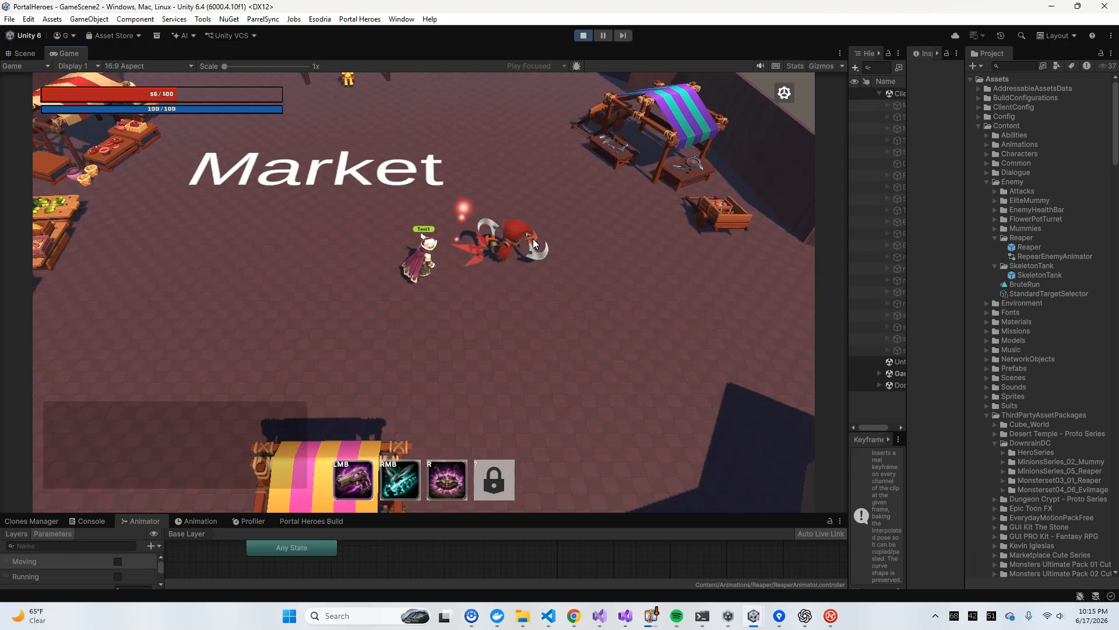
pyautogui.press('s')
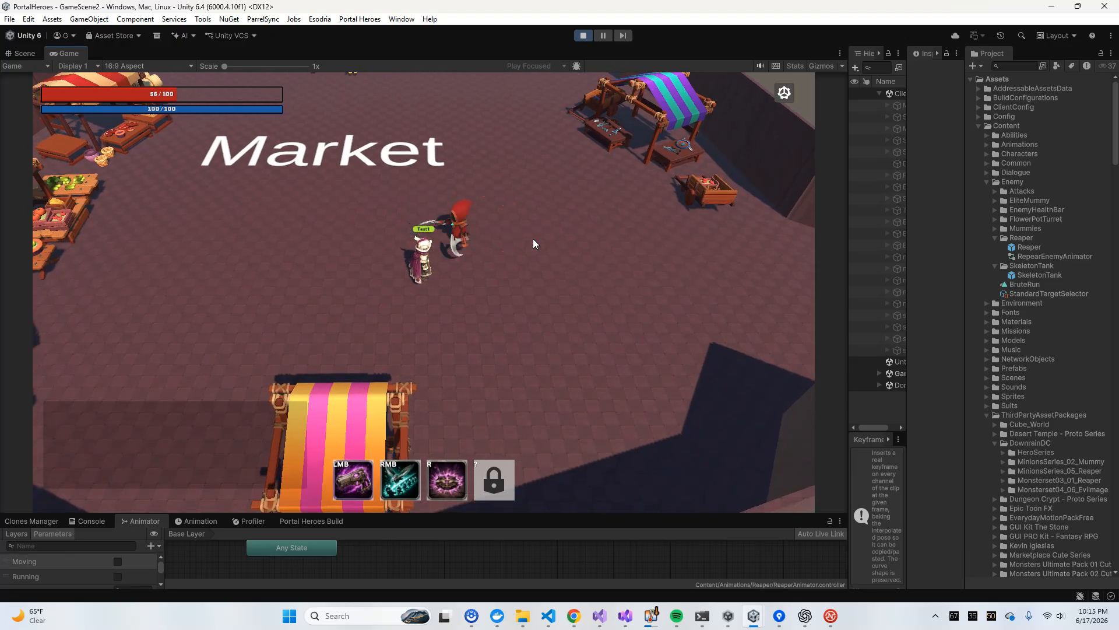
pyautogui.press('a')
pyautogui.press('w')
pyautogui.press('d')
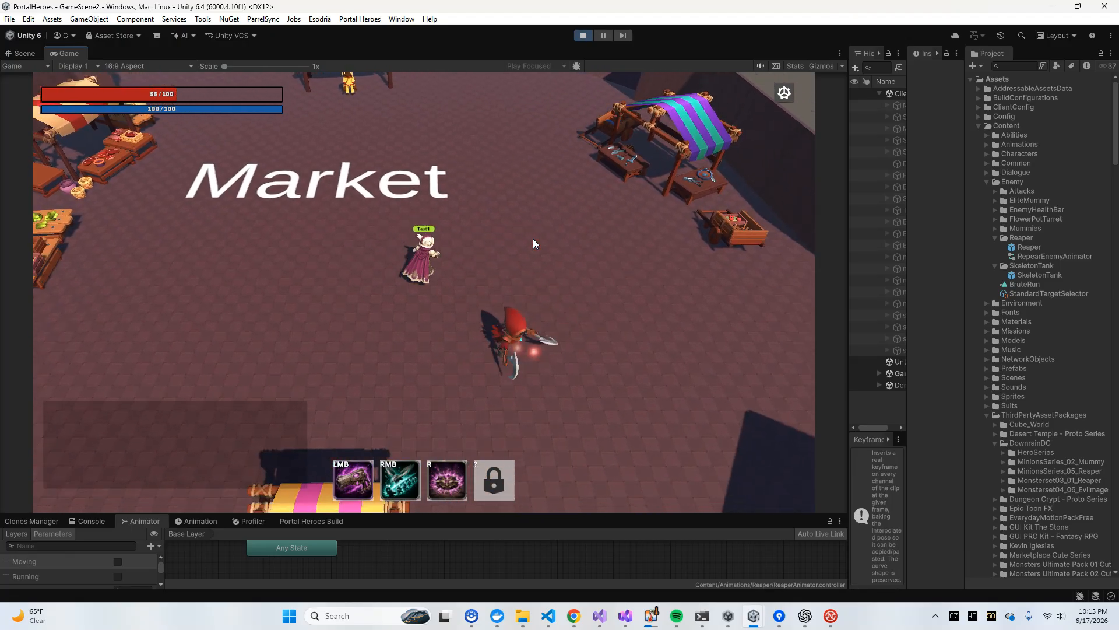
# Fight the Reaper near the Market with the Test1 hero's abilities and end the play test
pyautogui.press('s')
pyautogui.rightClick(516, 353)
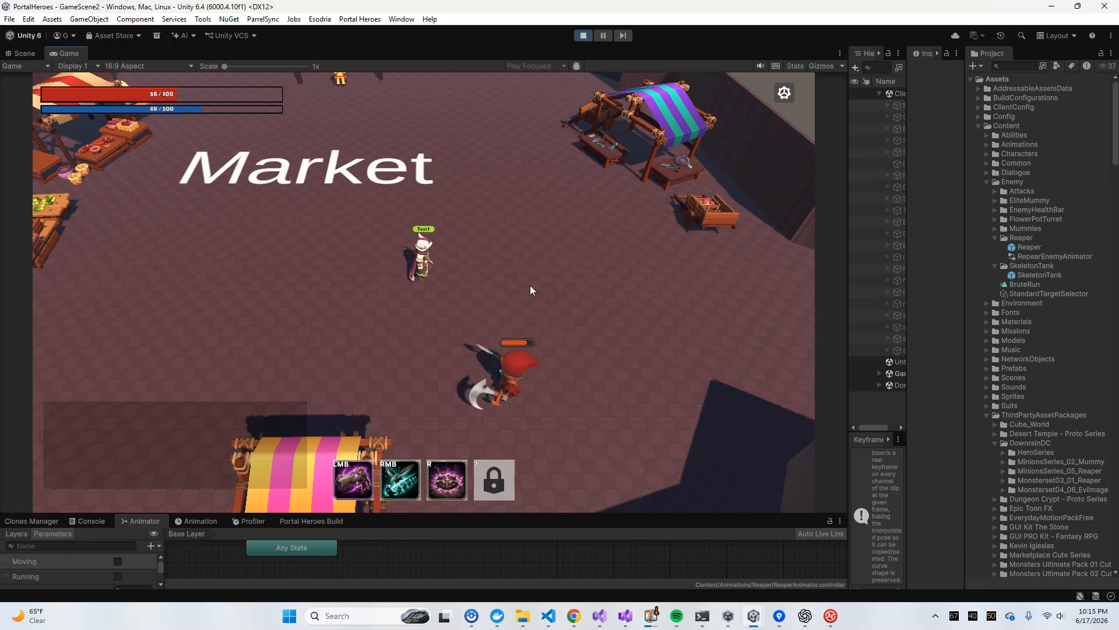
pyautogui.press('d')
pyautogui.press('s')
pyautogui.click(303, 289)
pyautogui.click(279, 247)
pyautogui.press('d')
pyautogui.click(250, 218)
pyautogui.click(244, 225)
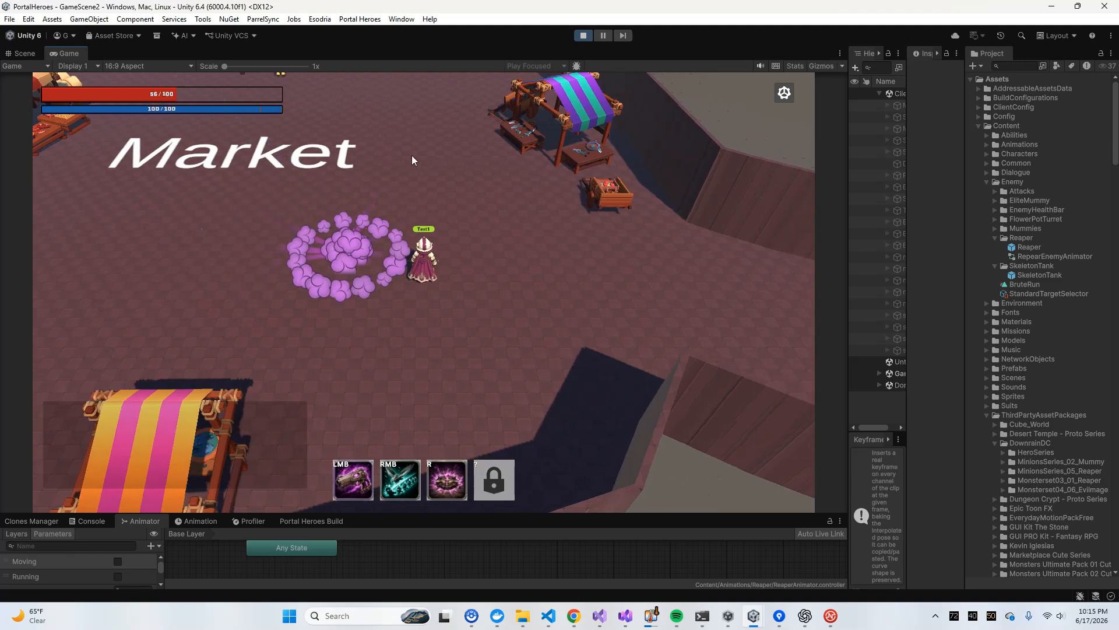
pyautogui.click(583, 35)
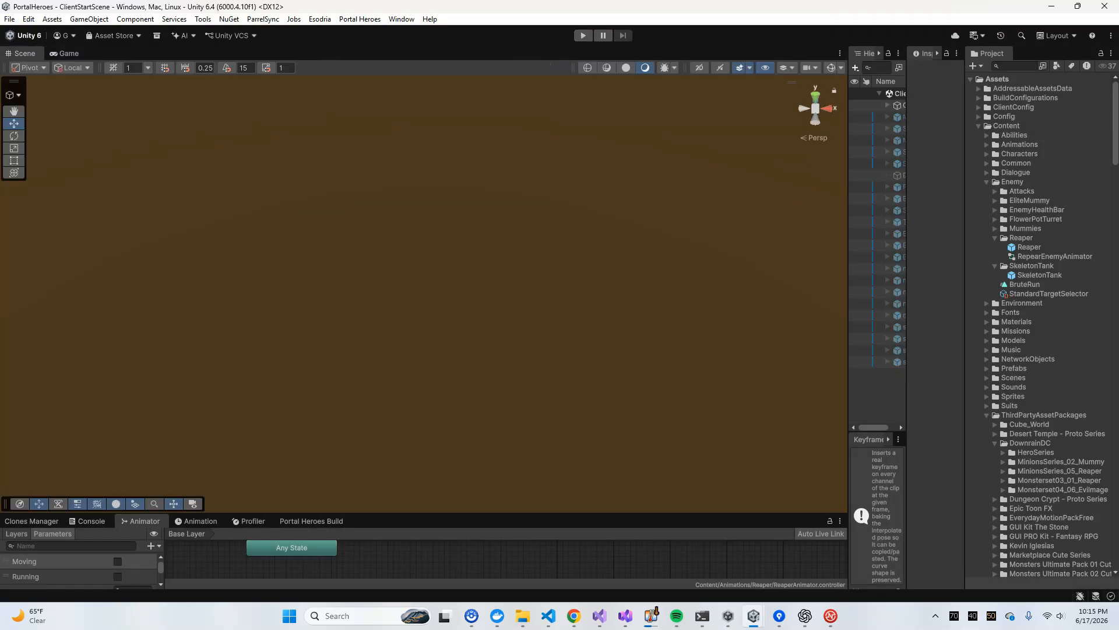
# Widen the hierarchy and inspector areas and open the Reaper prefab for editing
pyautogui.moveTo(848, 151); pyautogui.dragTo(688, 151)
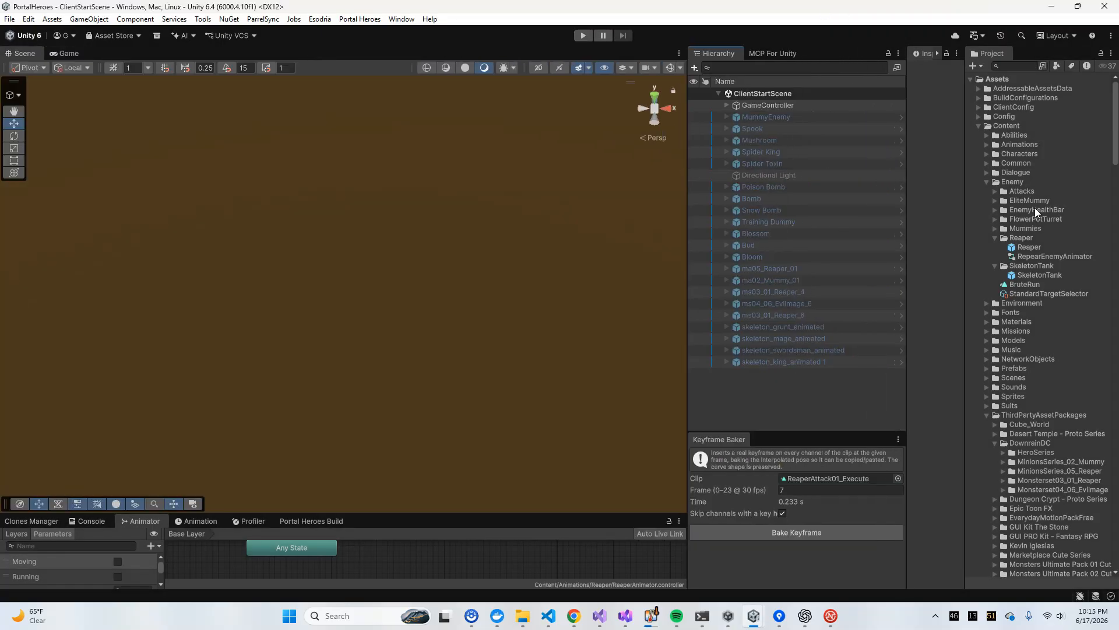
pyautogui.click(1028, 246)
pyautogui.moveTo(907, 113); pyautogui.dragTo(840, 110)
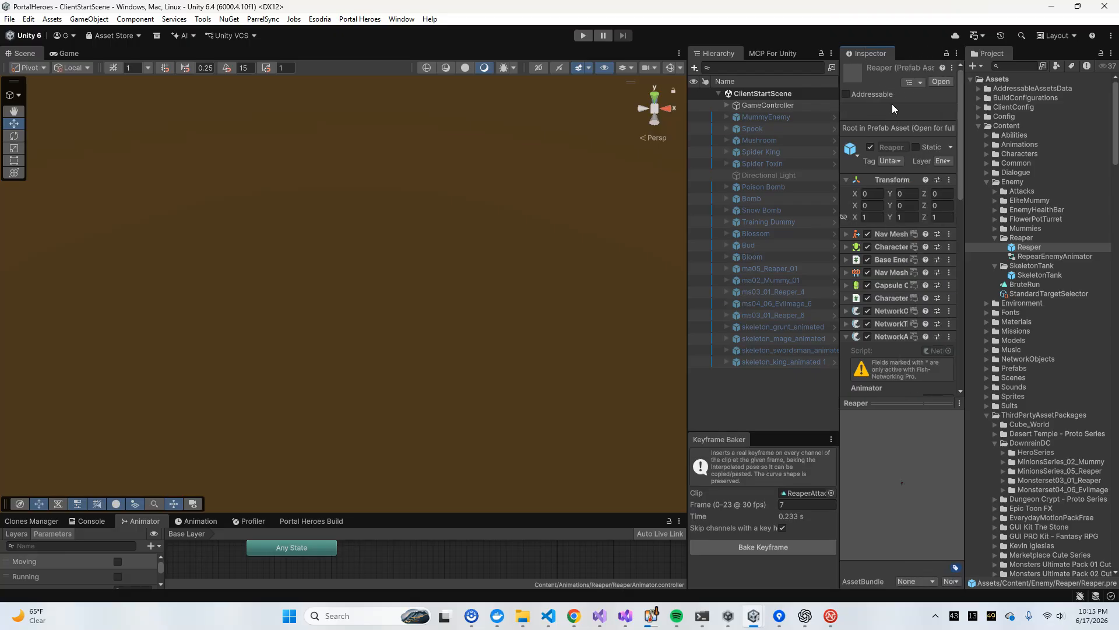
pyautogui.click(939, 80)
# Examine the Reaper's AttackState settings at a readable width, along with its StunnedState and SwoopState
pyautogui.click(759, 157)
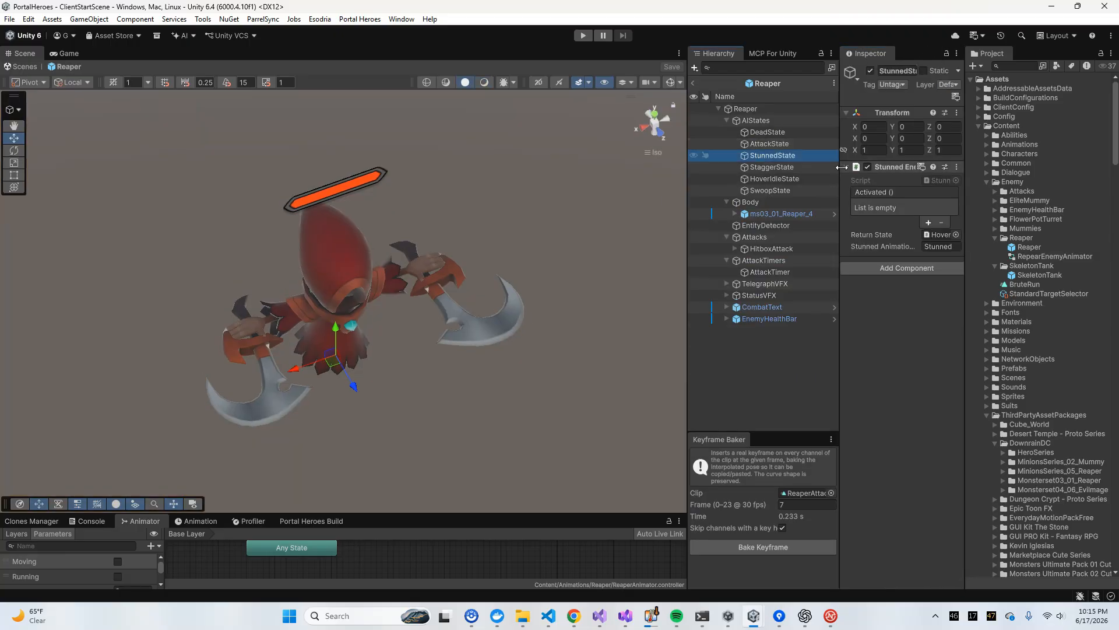
pyautogui.moveTo(688, 145); pyautogui.dragTo(579, 150)
pyautogui.click(657, 146)
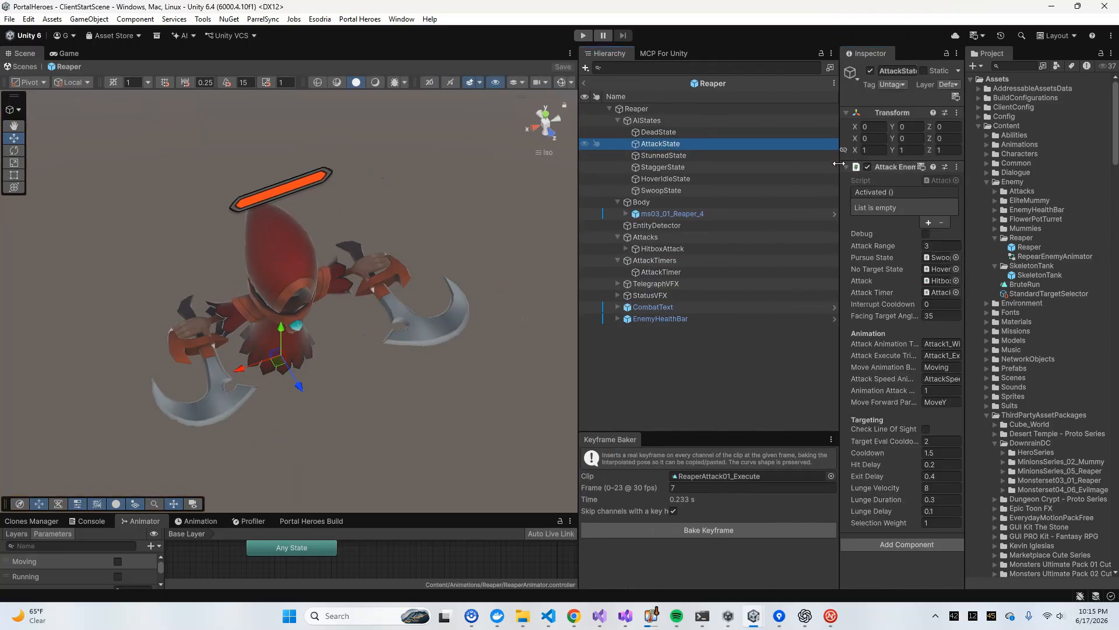
pyautogui.moveTo(840, 169); pyautogui.dragTo(743, 169)
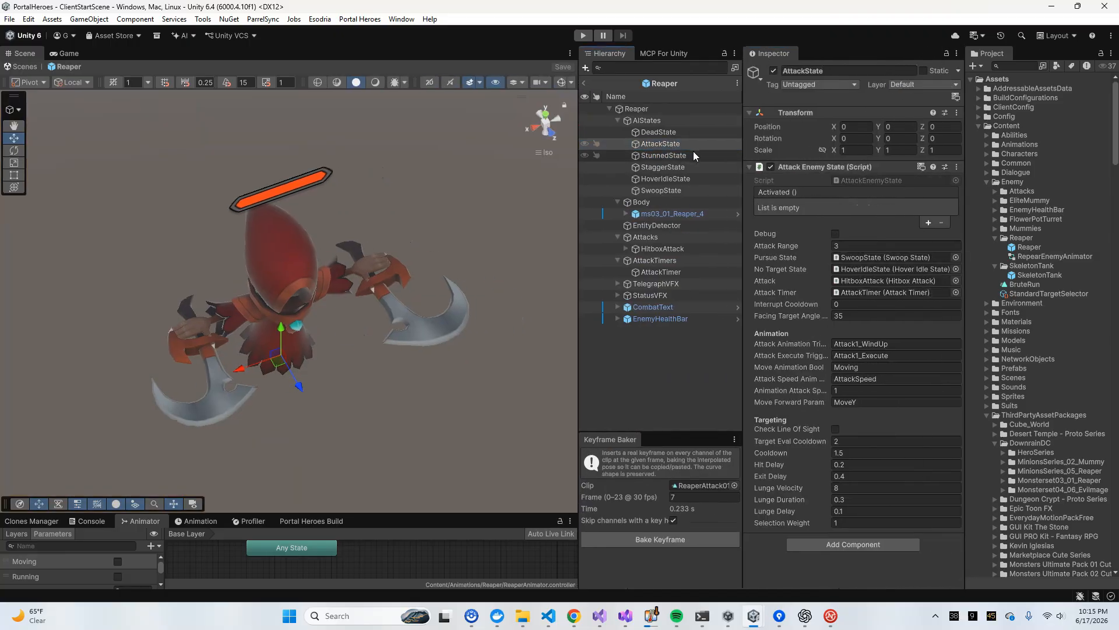
pyautogui.click(669, 190)
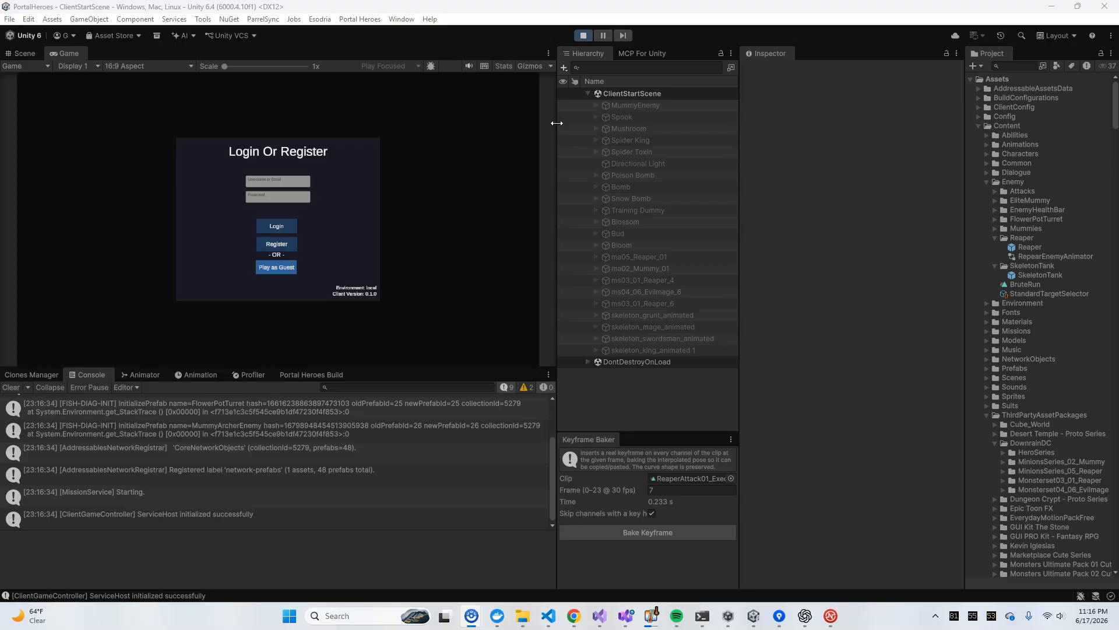
# Enter the world as a guest with the WizFart Argent Veil Mage hero and maximize the game view
pyautogui.moveTo(557, 123); pyautogui.dragTo(618, 140)
pyautogui.moveTo(495, 369); pyautogui.dragTo(483, 430)
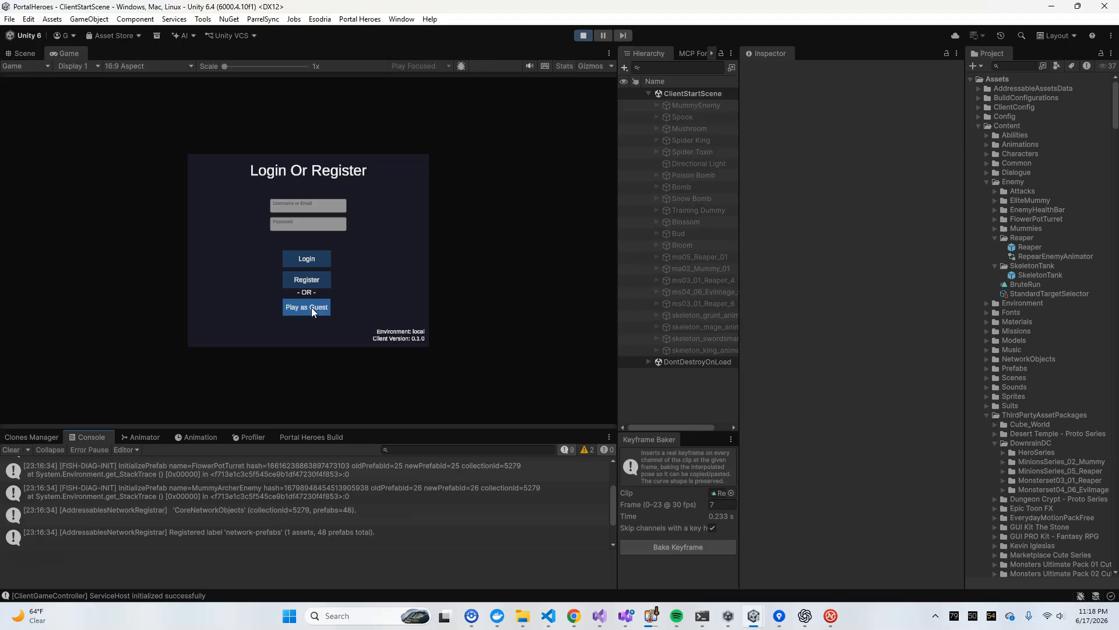
pyautogui.click(312, 307)
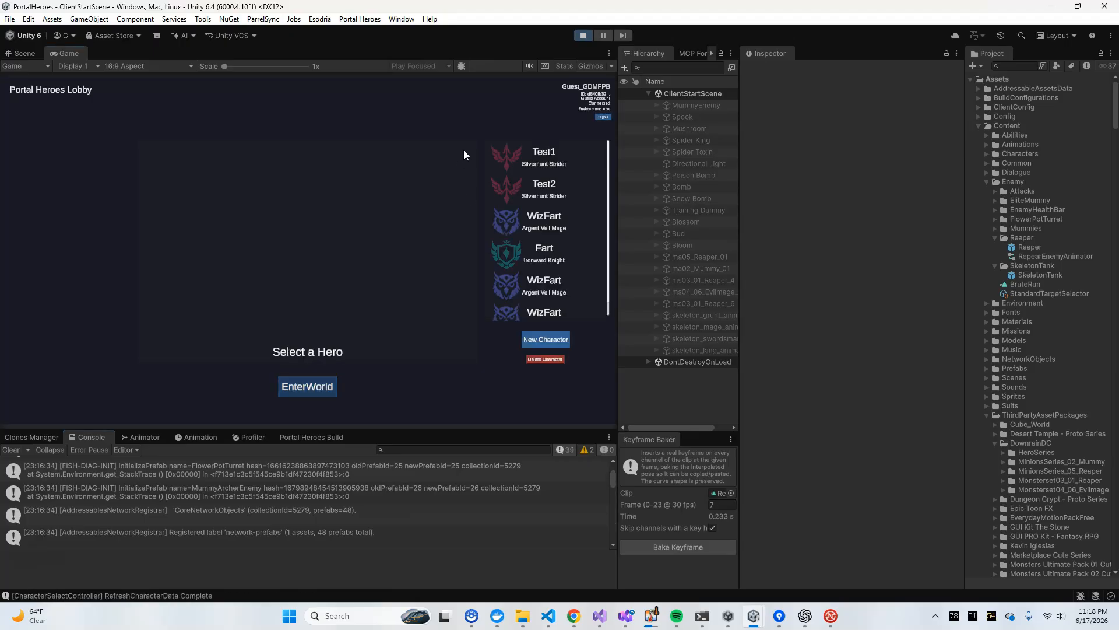
pyautogui.click(538, 241)
pyautogui.click(537, 235)
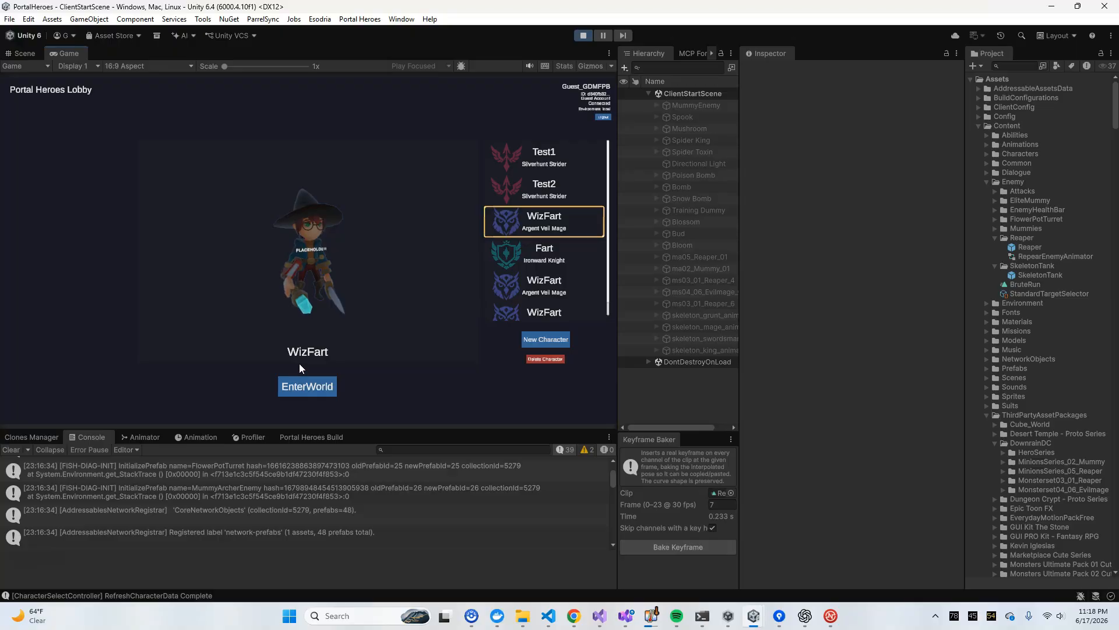
pyautogui.click(307, 387)
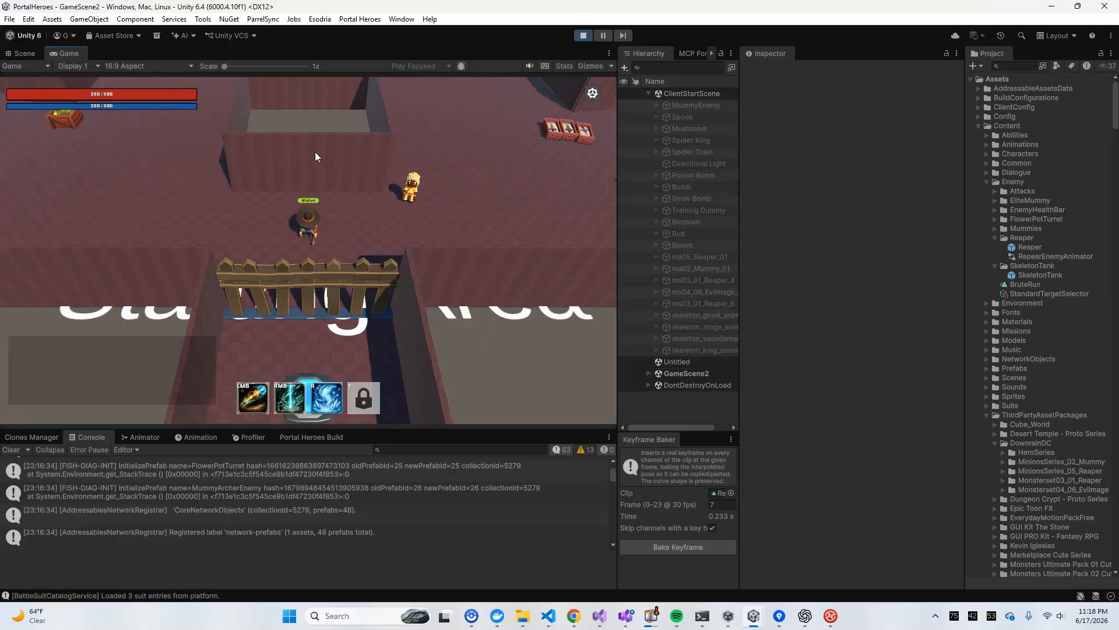
pyautogui.press('a')
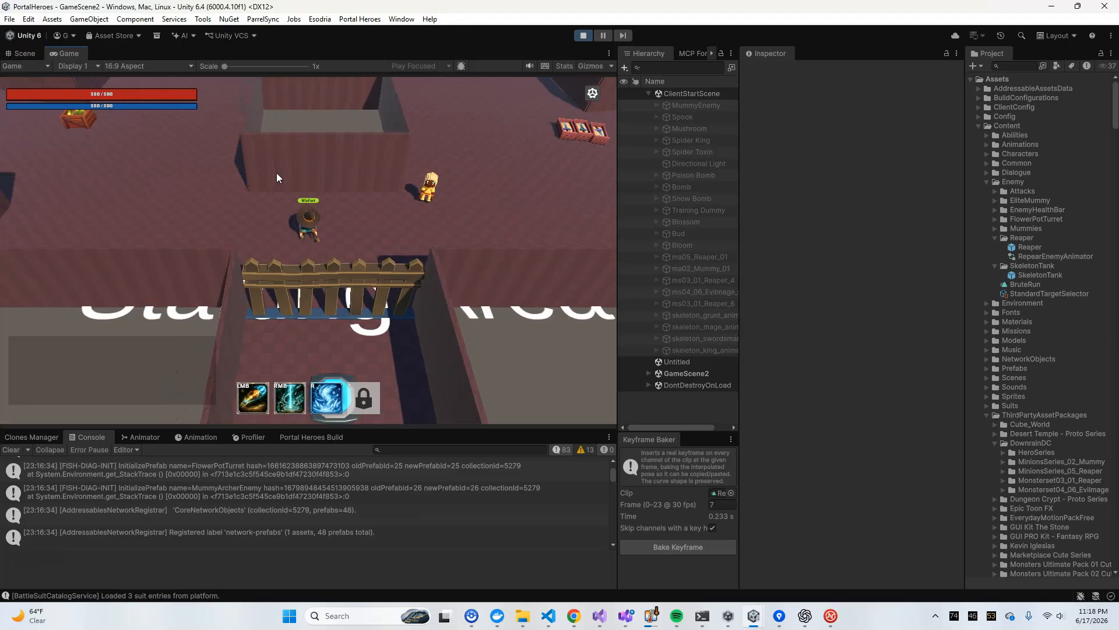
pyautogui.rightClick(65, 56)
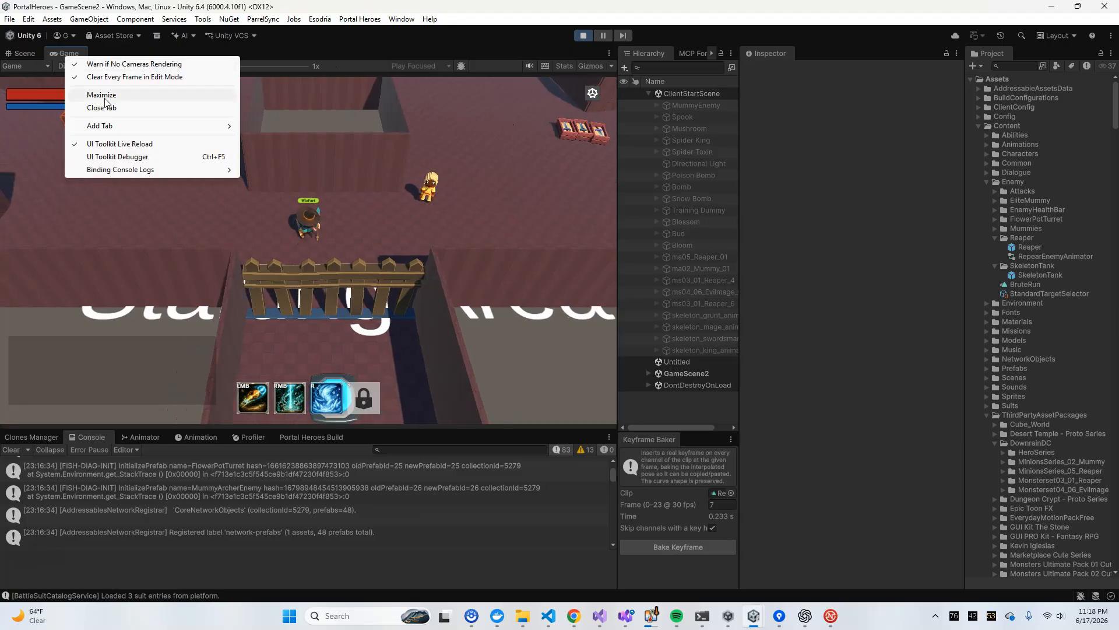
pyautogui.click(128, 95)
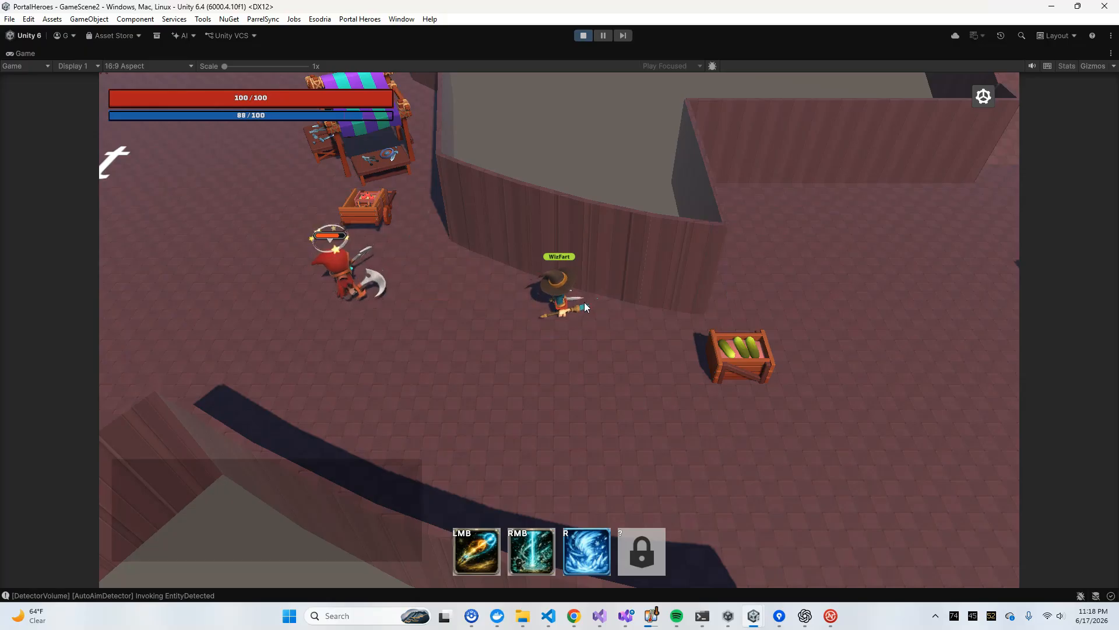
# Engage the Reaper with the mage hero and back away past the melon crate to examine its pursuit and strikes
pyautogui.press('d')
pyautogui.press('s')
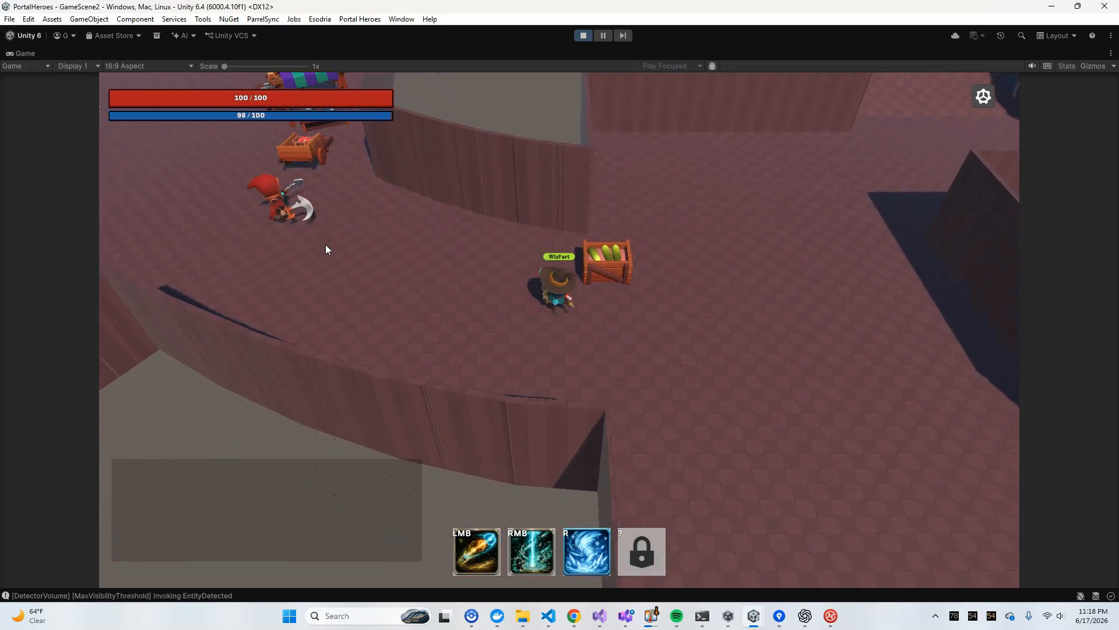
pyautogui.click(325, 244)
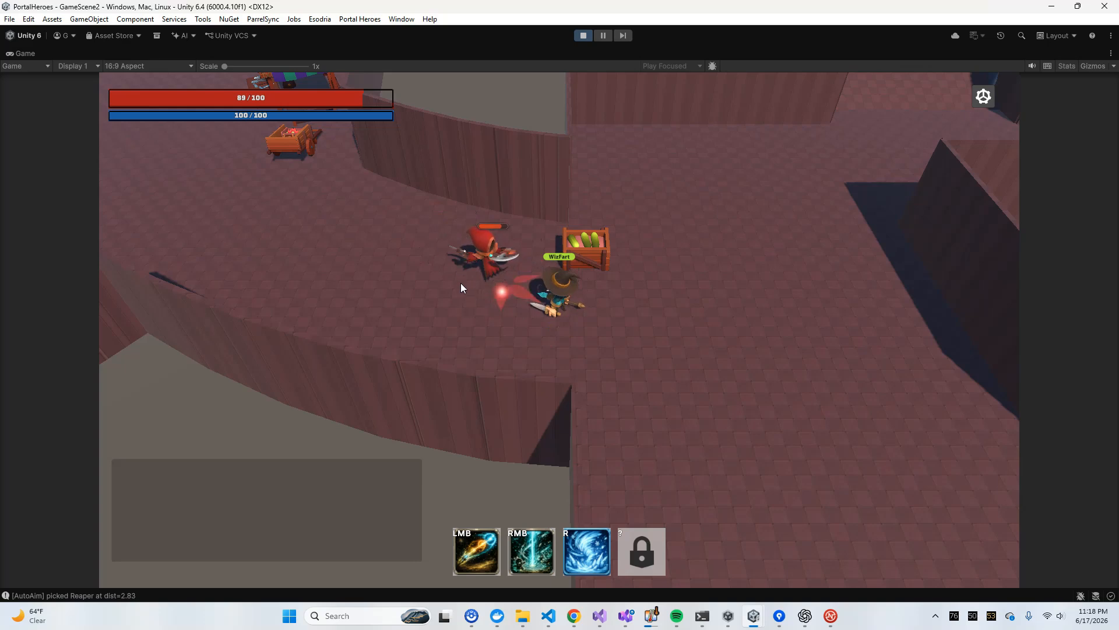
pyautogui.press('s')
pyautogui.press('d')
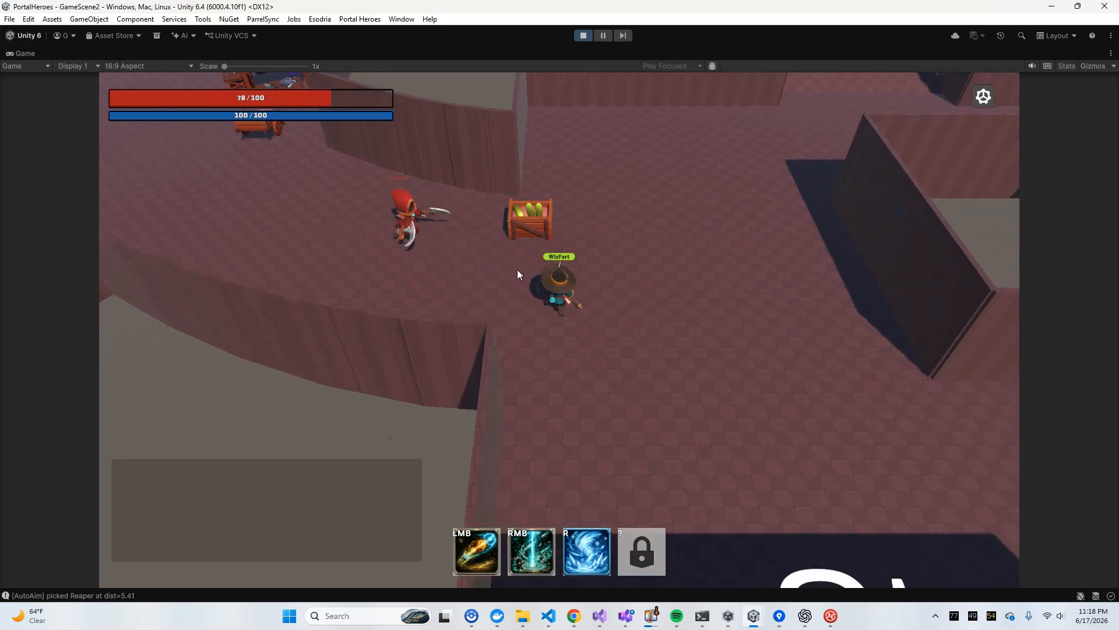
pyautogui.press('w')
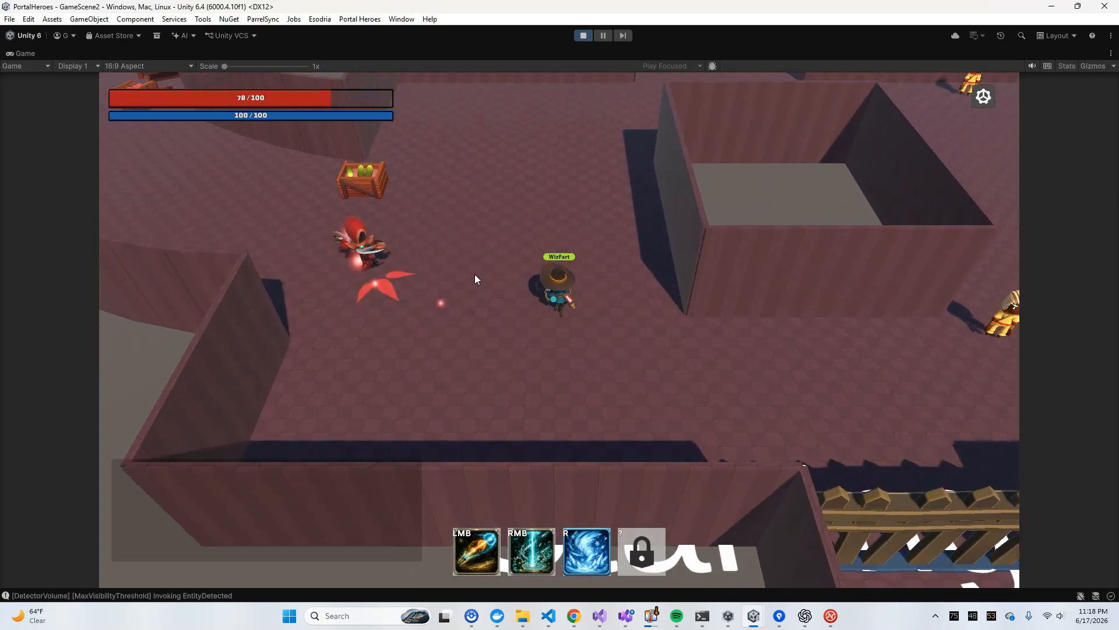
# Run the mage past the crate toward the Market and back to examine the Reaper's telegraph and lunge
pyautogui.press('a')
pyautogui.press('a')
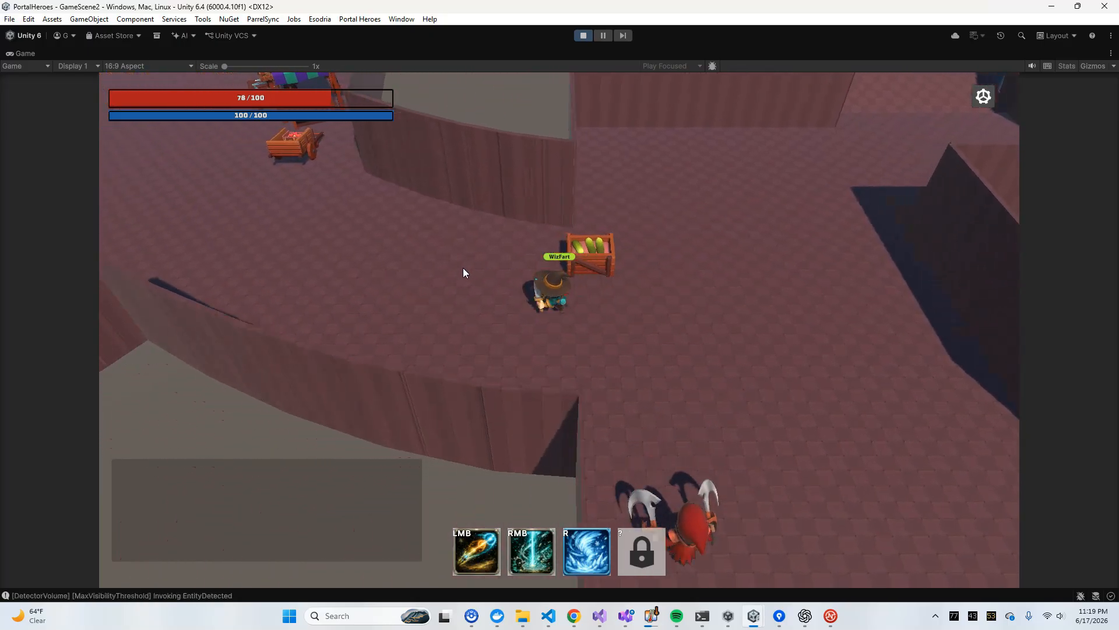
pyautogui.press('a')
pyautogui.press('w')
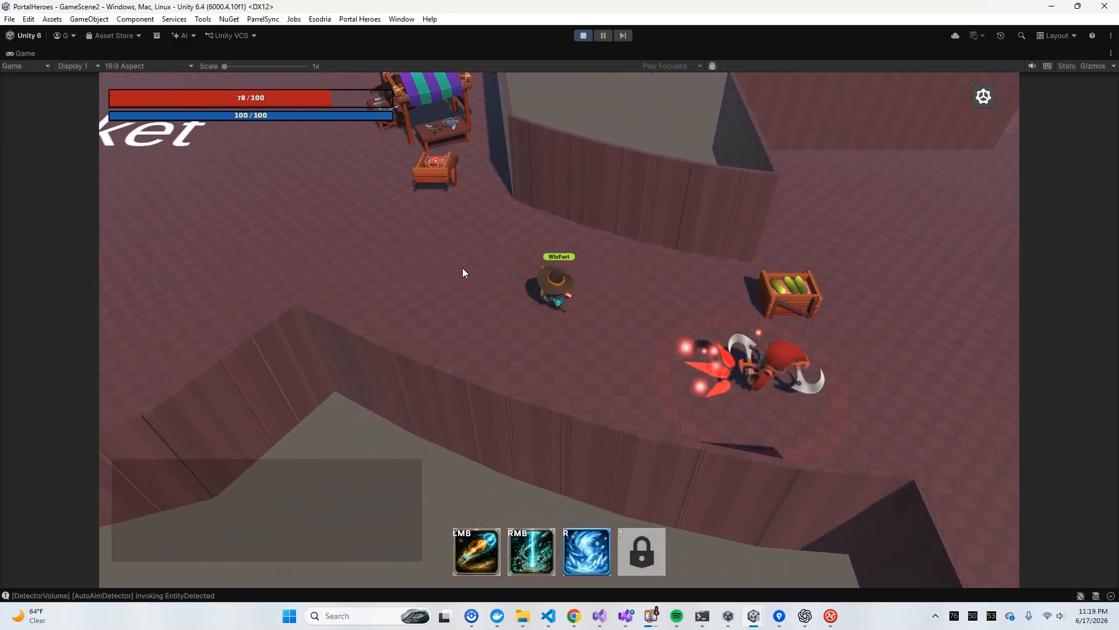
pyautogui.press('d')
pyautogui.press('s')
# Dodge the Reaper in the open area between the crate and the starting area to examine its repeated attacks
pyautogui.press('a')
pyautogui.press('d')
pyautogui.press('s')
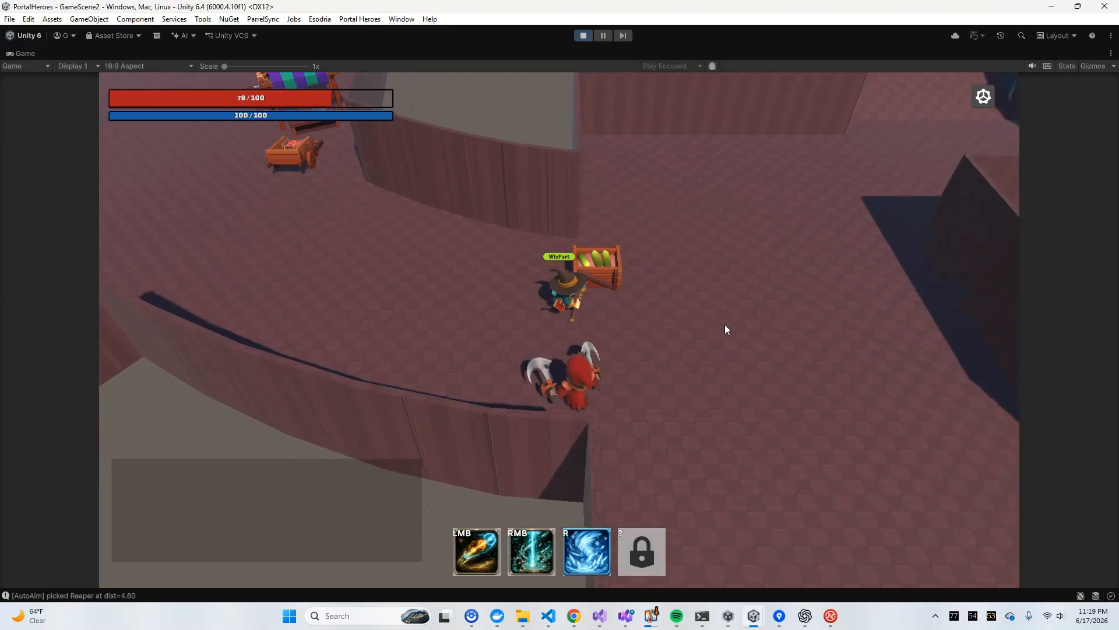
pyautogui.press('w')
pyautogui.press('s')
pyautogui.press('a')
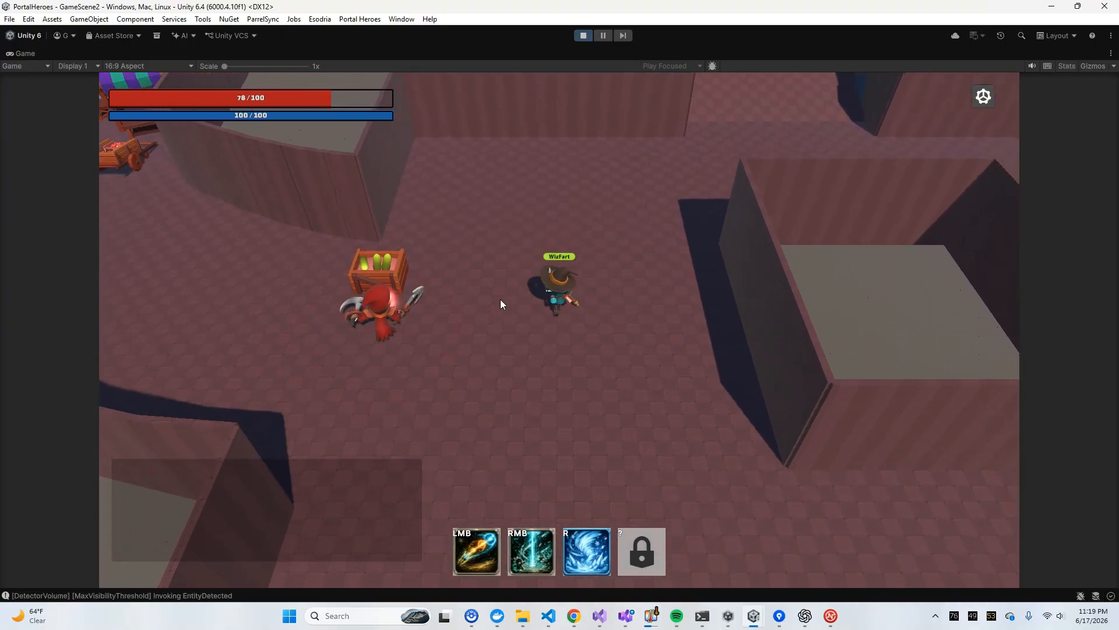
pyautogui.press('d')
pyautogui.press('w')
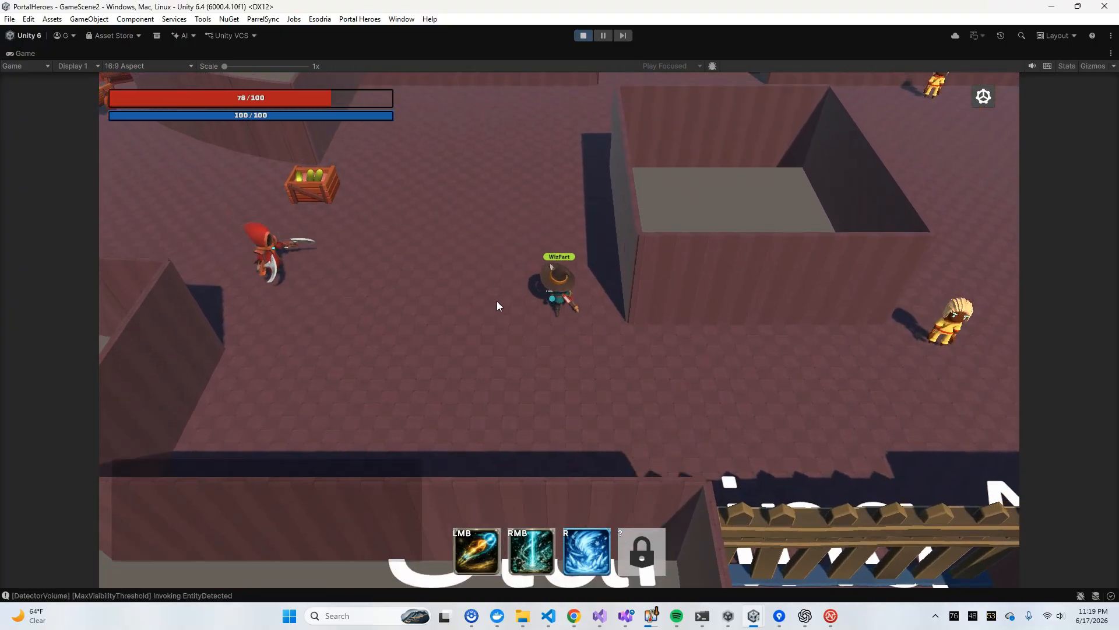
pyautogui.press('a')
pyautogui.press('s')
pyautogui.press('d')
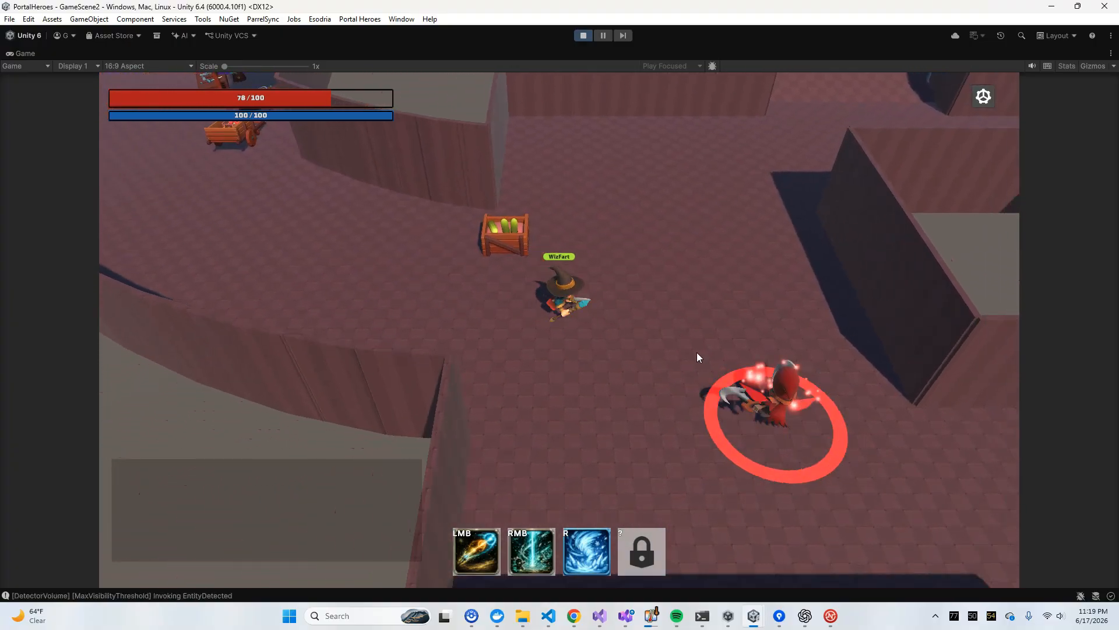
# Dodge the Reaper in the open area below the melon crate to examine its wind-up telegraph and lunges
pyautogui.press('a')
pyautogui.press('w')
pyautogui.press('s')
pyautogui.press('d')
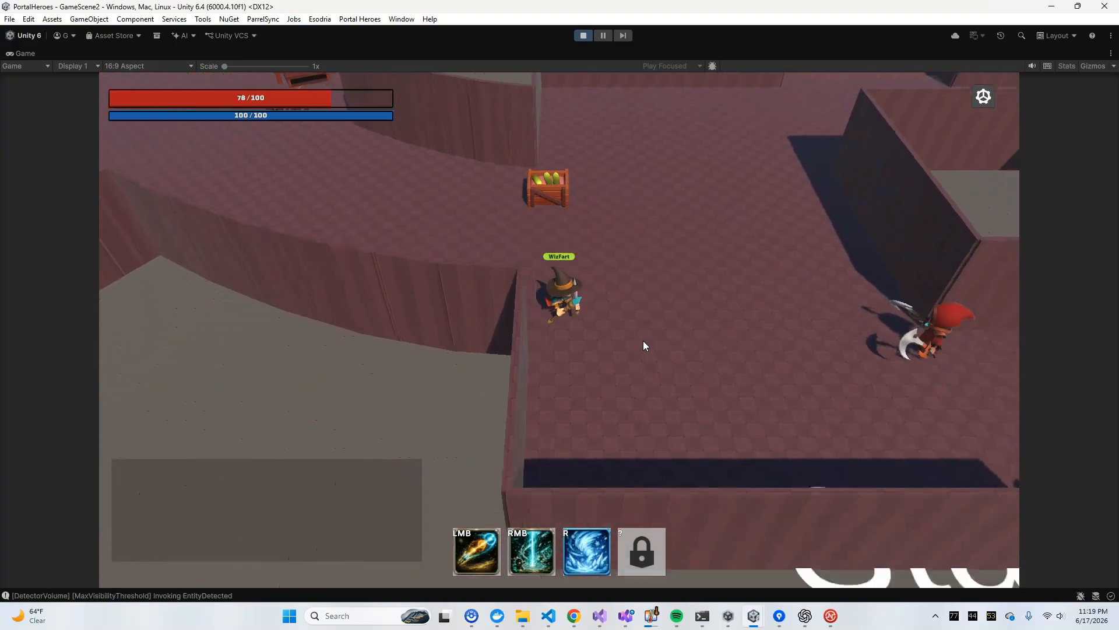
pyautogui.press('w')
pyautogui.press('a')
pyautogui.press('d')
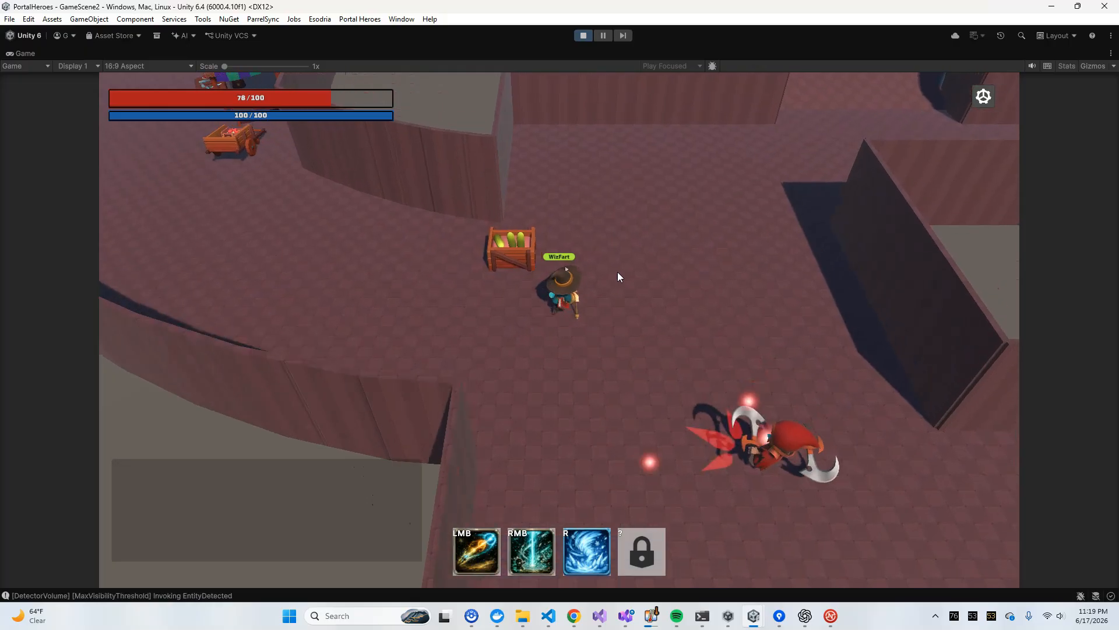
pyautogui.press('s')
pyautogui.press('a')
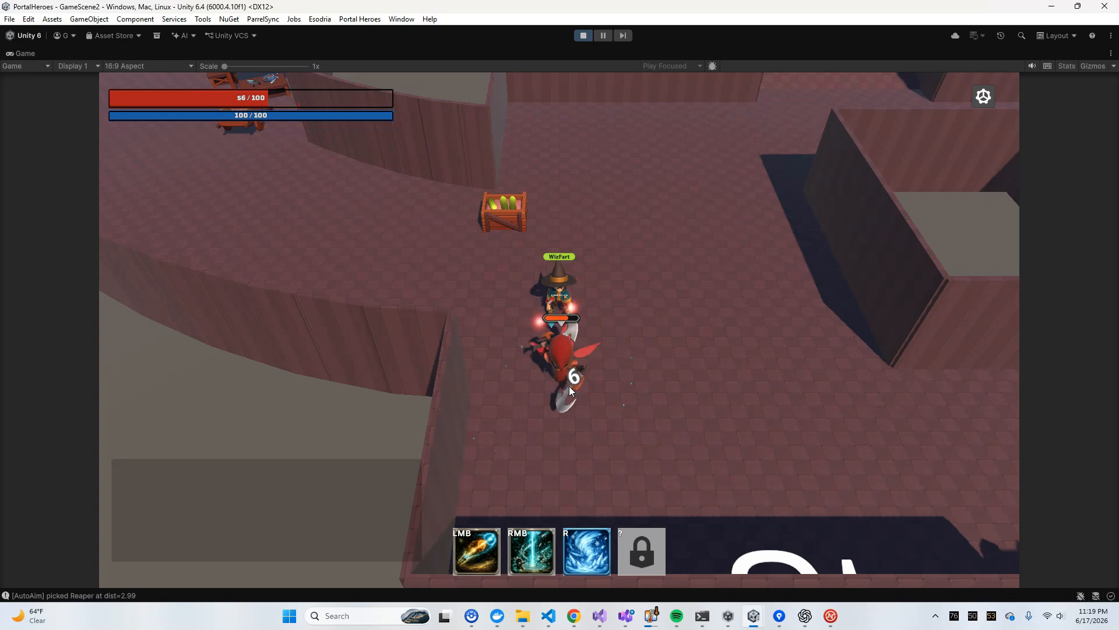
# Strike the Reaper with the mage's beam and projectile abilities near the melon crate to examine its reaction
pyautogui.rightClick(561, 366)
pyautogui.click(561, 355)
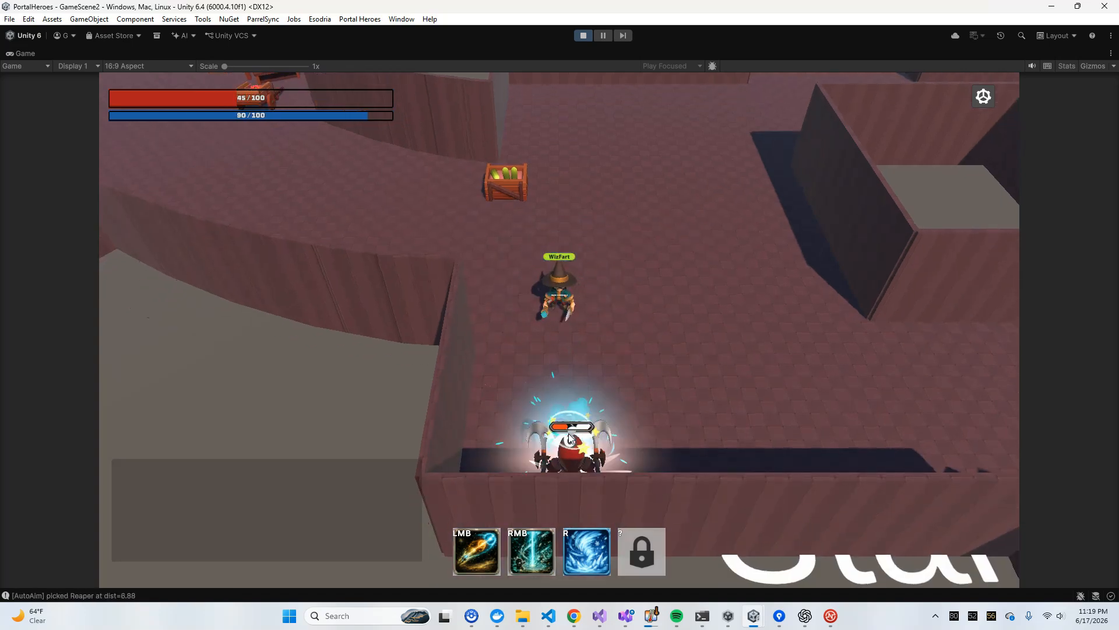
pyautogui.press('d')
pyautogui.click(439, 428)
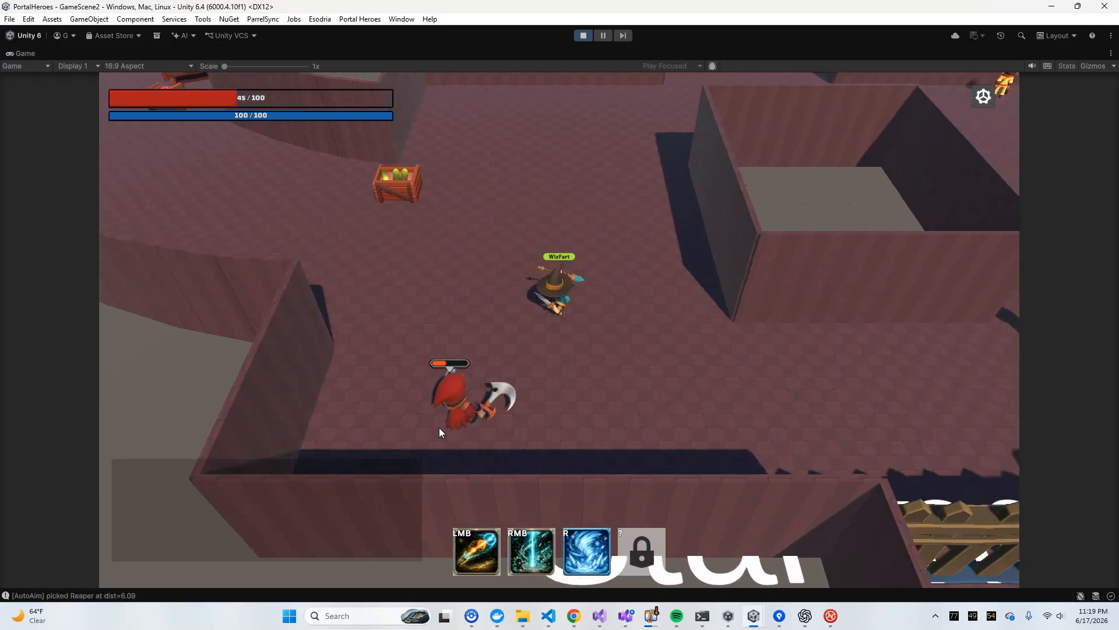
pyautogui.press('w')
pyautogui.press('a')
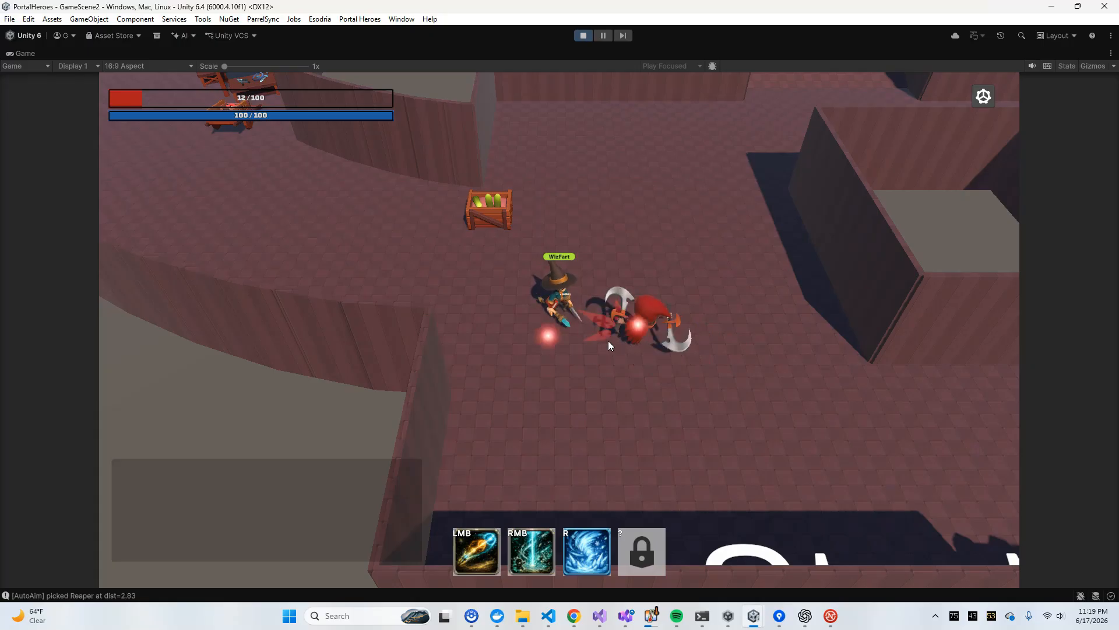
# Run the mage past the melon crate toward the Market with changing directions to examine how the Reaper pursues
pyautogui.press('a')
pyautogui.press('w')
pyautogui.press('w')
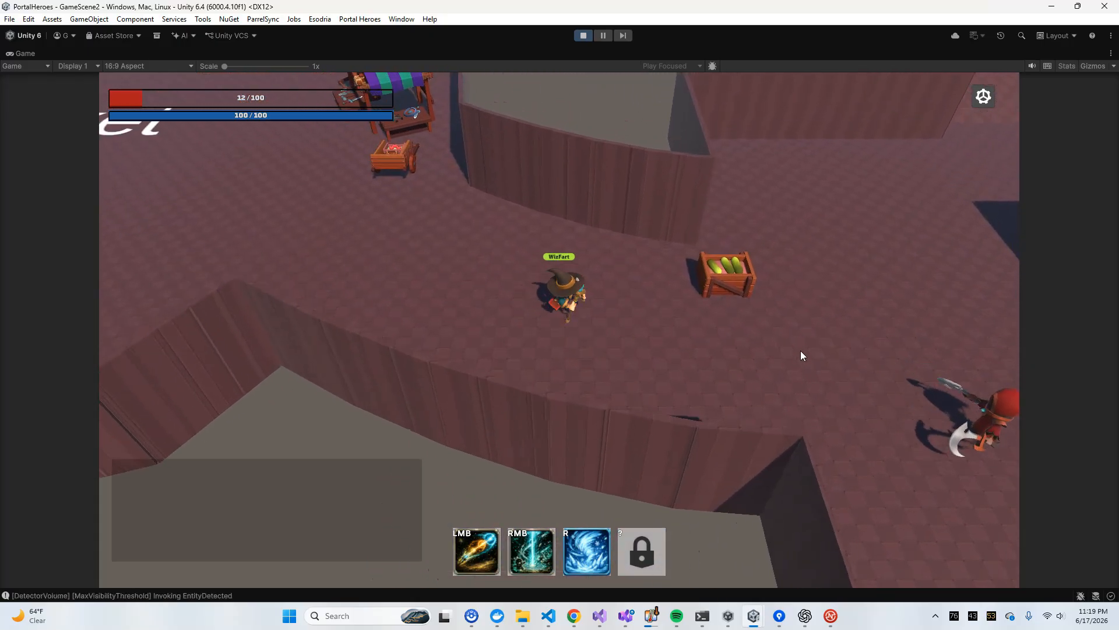
pyautogui.press('d')
pyautogui.press('s')
pyautogui.press('w')
pyautogui.press('a')
pyautogui.press('a')
pyautogui.press('w')
pyautogui.press('d')
pyautogui.press('s')
pyautogui.press('w')
pyautogui.press('a')
pyautogui.press('s')
# Swerve between the melon crate and the Market while firing at the Reaper to examine its lunges
pyautogui.press('w')
pyautogui.press('d')
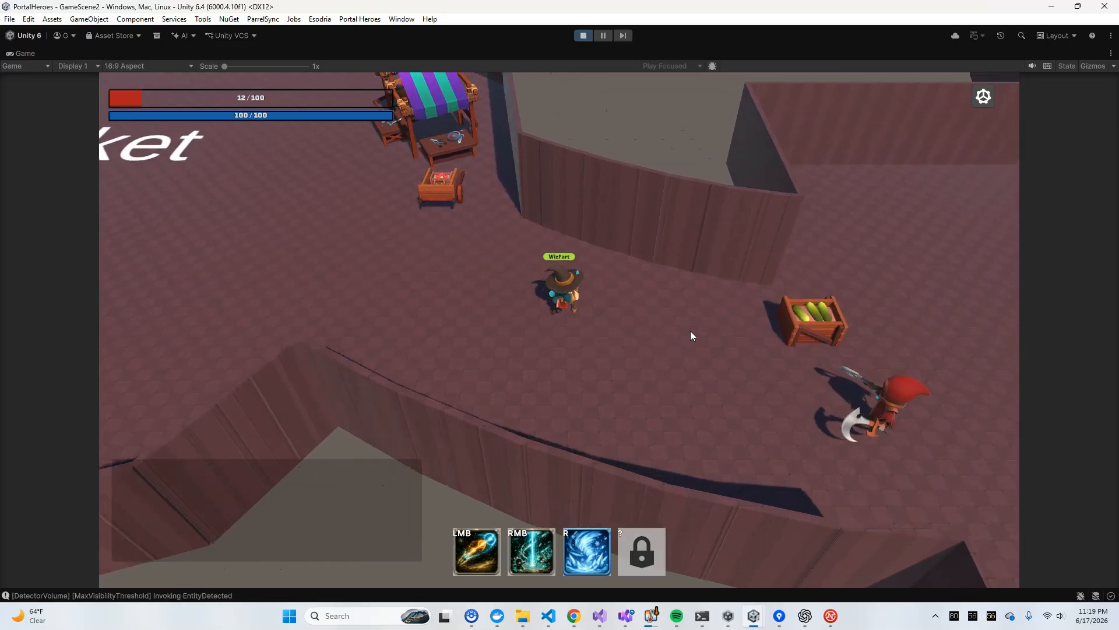
pyautogui.press('s')
pyautogui.click(690, 330)
pyautogui.press('d')
pyautogui.press('w')
pyautogui.click(569, 282)
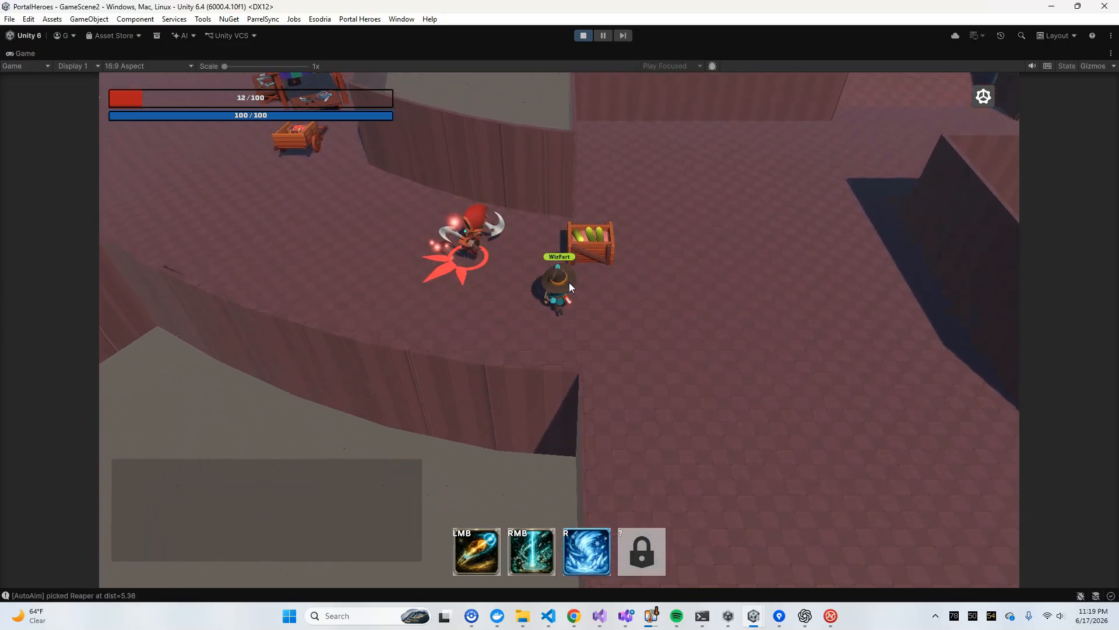
pyautogui.press('a')
pyautogui.press('w')
pyautogui.press('a')
# Fight the Reaper at close range beside the purple-striped market stall to examine its attack timing
pyautogui.press('w')
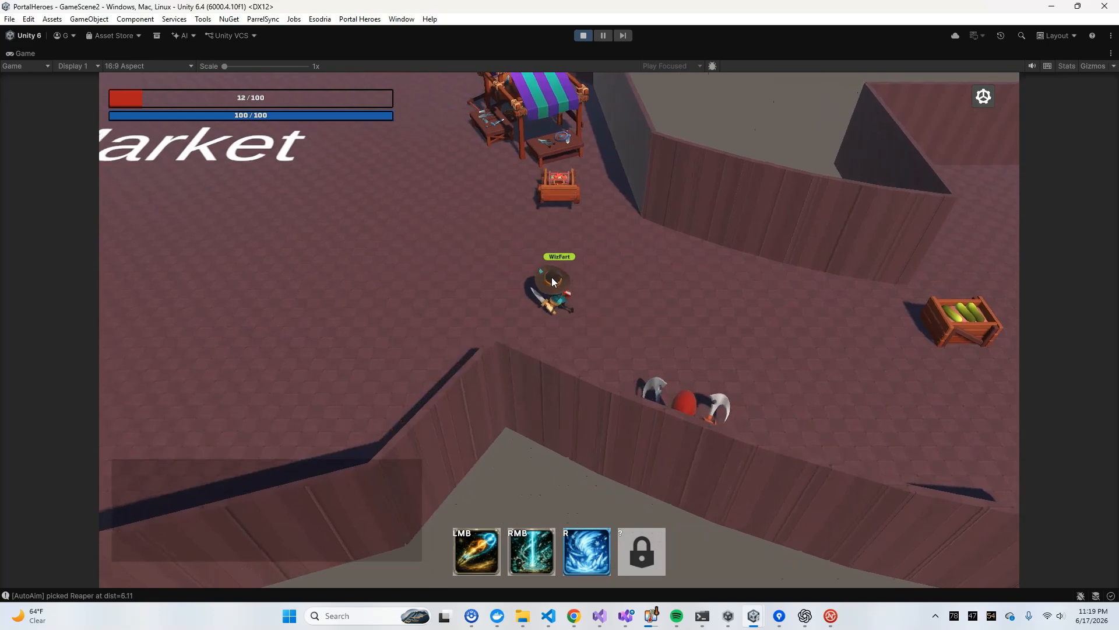
pyautogui.press('d')
pyautogui.press('s')
pyautogui.click(582, 286)
pyautogui.press('d')
pyautogui.press('w')
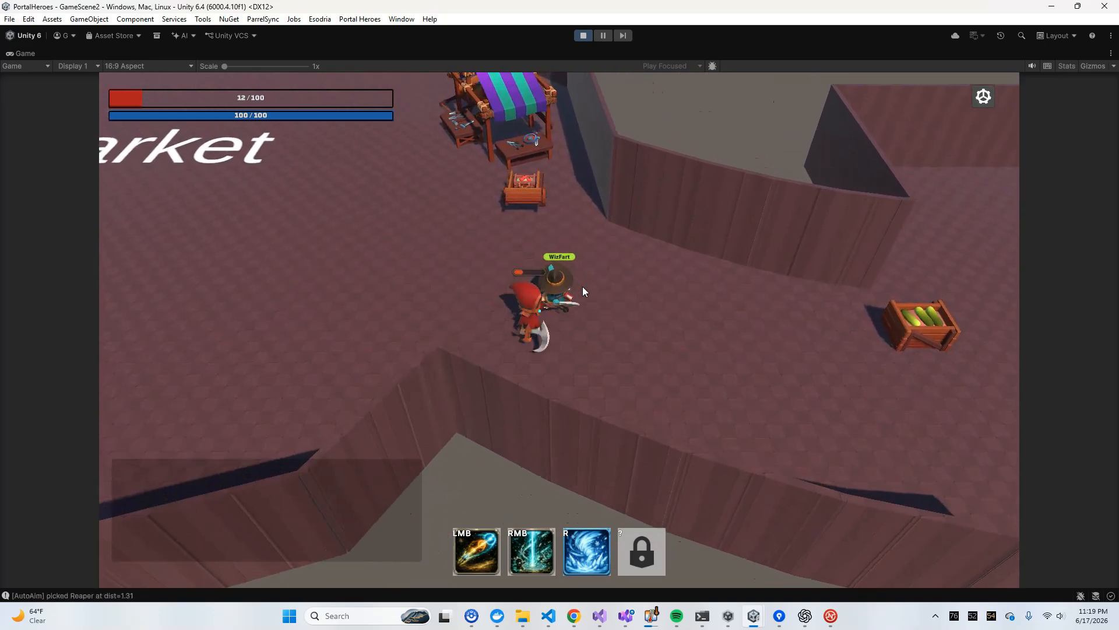
pyautogui.press('a')
pyautogui.press('s')
pyautogui.press('w')
pyautogui.click(568, 275)
pyautogui.press('d')
pyautogui.press('w')
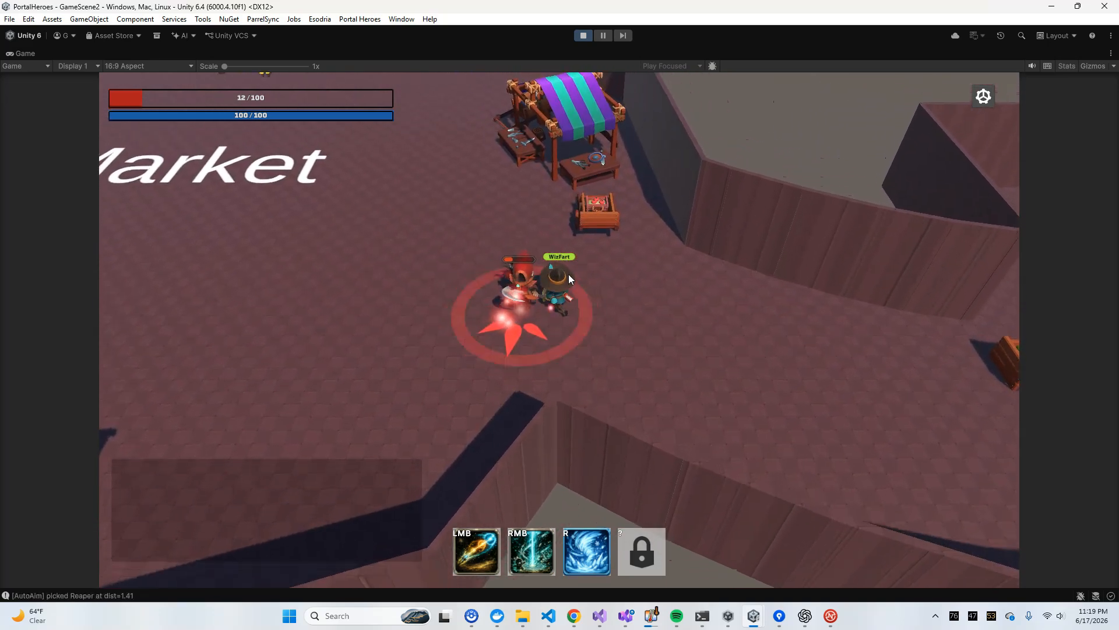
# Weave around the Reaper at the wall corner near the Market while attacking to examine its close-range behaviour
pyautogui.press('a')
pyautogui.press('s')
pyautogui.click(569, 277)
pyautogui.press('d')
pyautogui.press('a')
pyautogui.press('s')
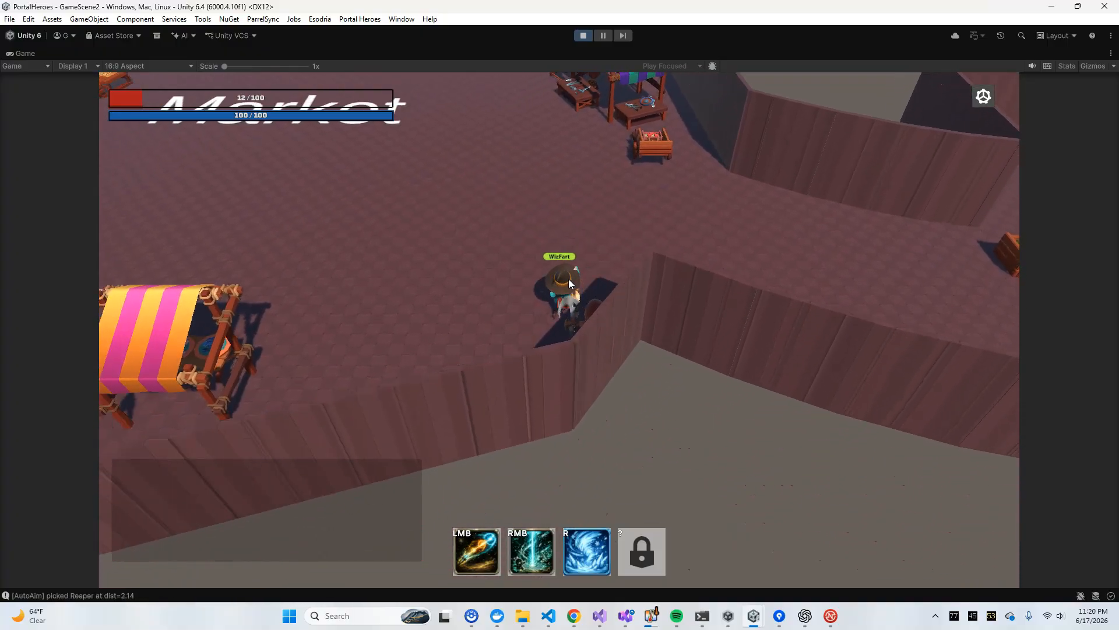
pyautogui.click(569, 284)
pyautogui.press('w')
pyautogui.press('d')
pyautogui.press('s')
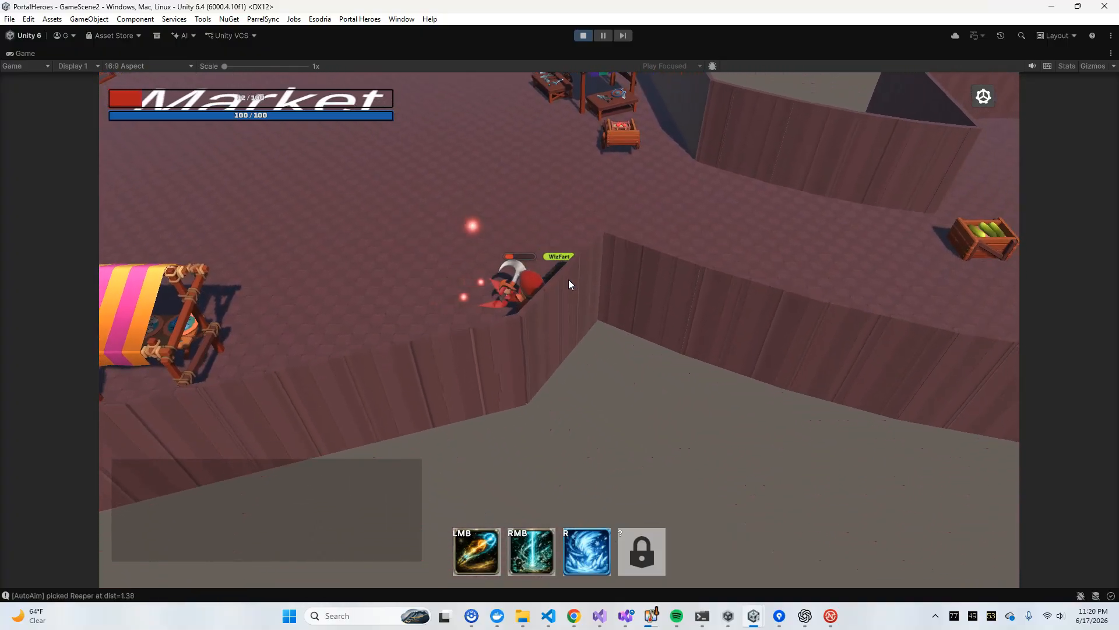
pyautogui.press('a')
pyautogui.click(569, 284)
pyautogui.press('w')
pyautogui.press('a')
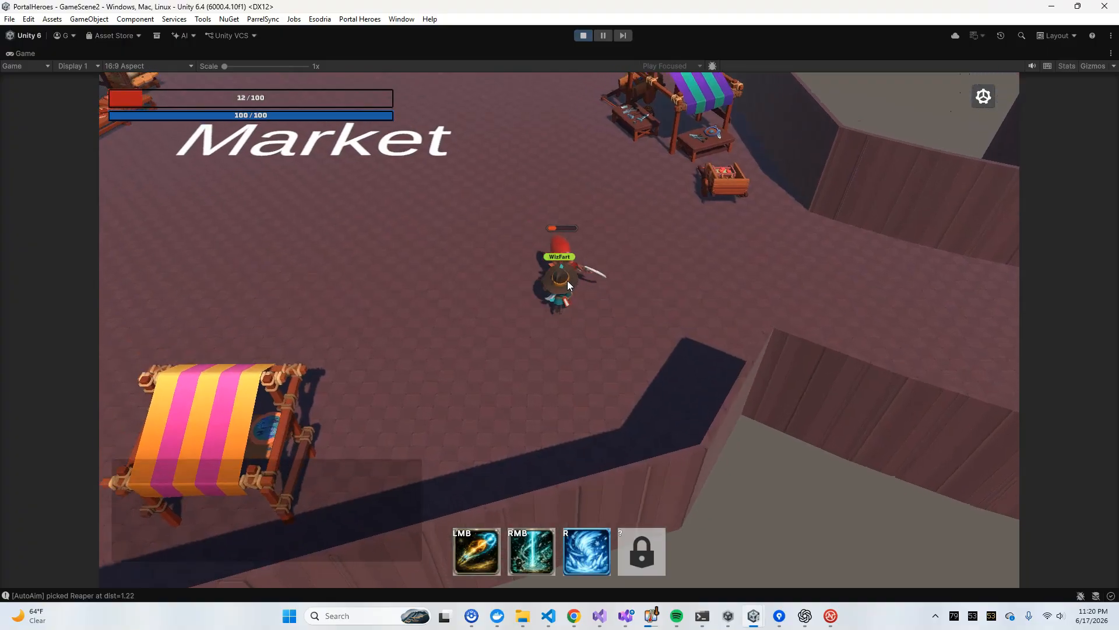
# Circle the Reaper near the orange-striped market stall while attacking to examine its repeated telegraphs and lunges
pyautogui.click(568, 285)
pyautogui.press('w')
pyautogui.press('d')
pyautogui.press('s')
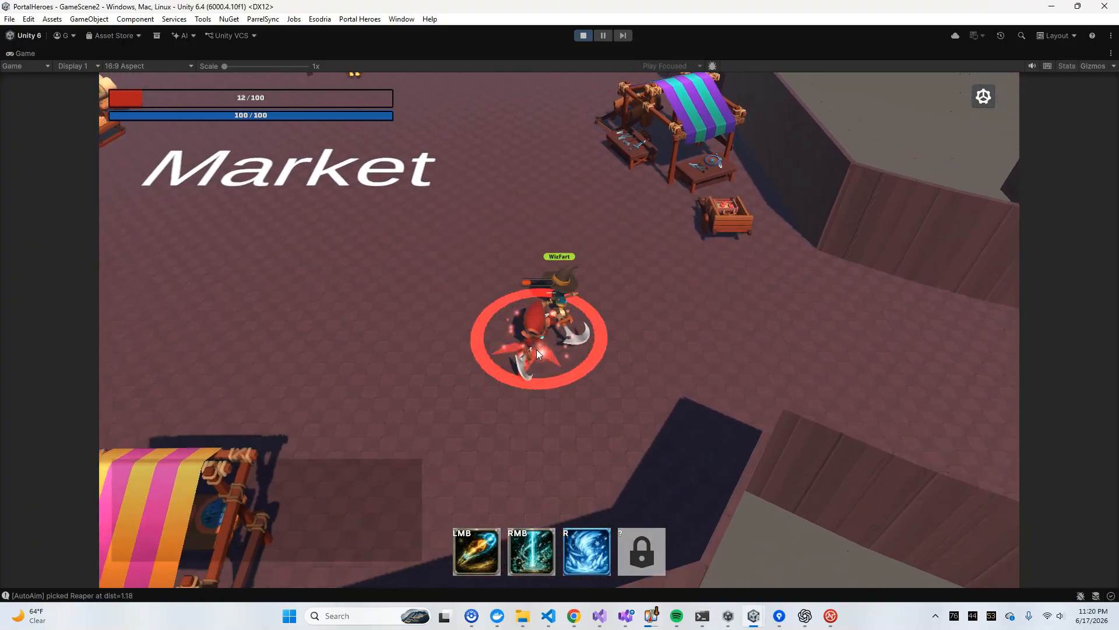
pyautogui.press('s')
pyautogui.press('a')
pyautogui.click(553, 409)
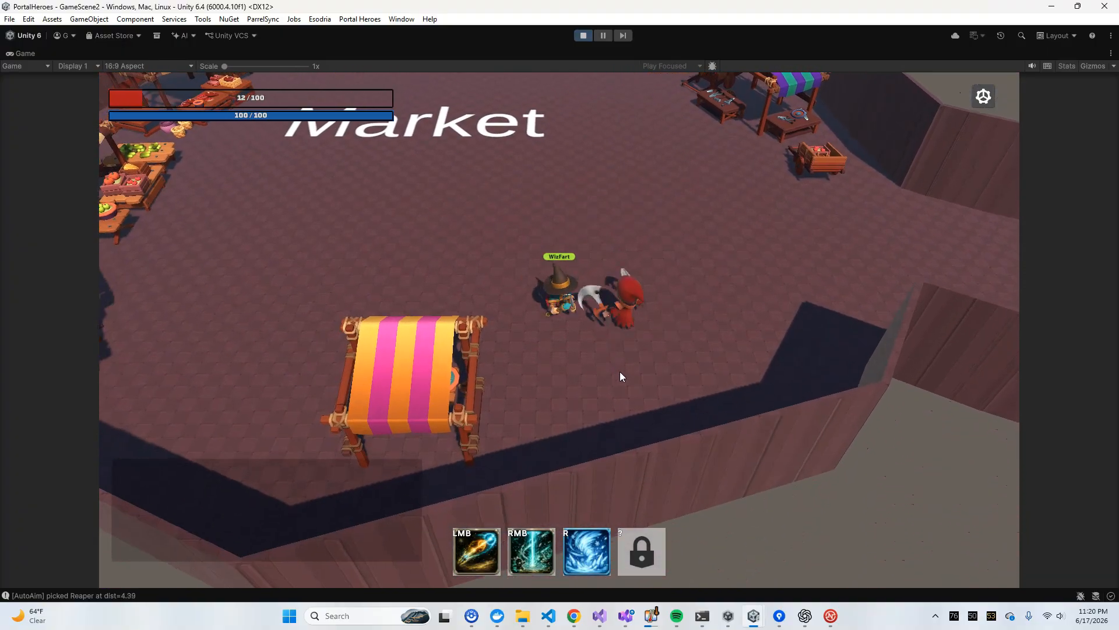
pyautogui.press('d')
pyautogui.press('w')
pyautogui.click(482, 254)
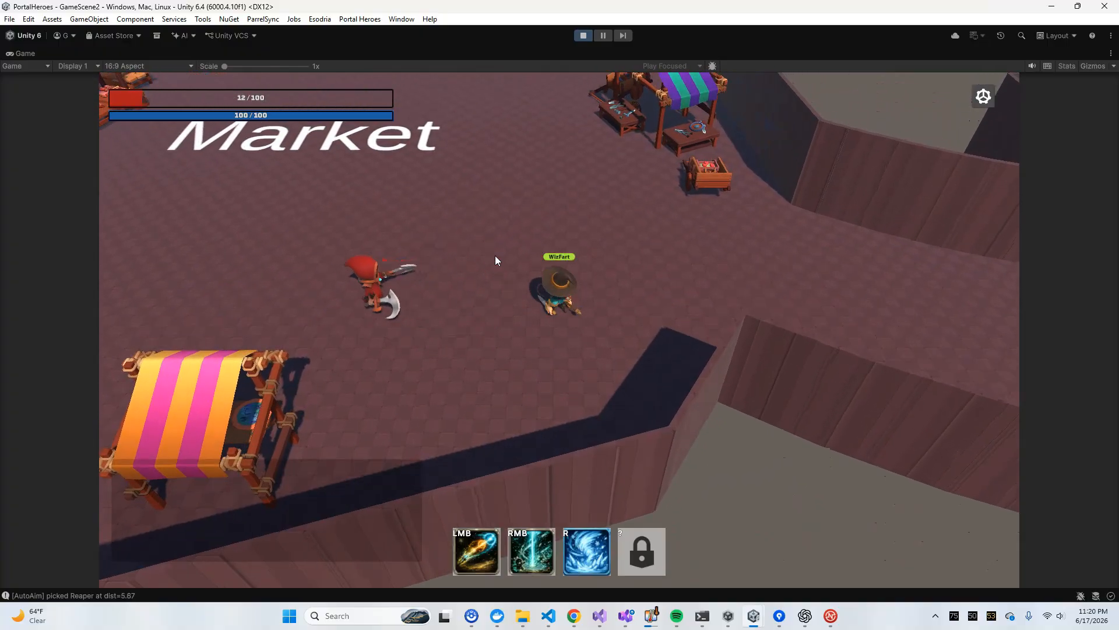
# Lead the Reaper onto the open Market floor and trade basic attacks from a standstill to examine its hits
pyautogui.press('w')
pyautogui.press('a')
pyautogui.click(309, 364)
pyautogui.press('w')
pyautogui.press('a')
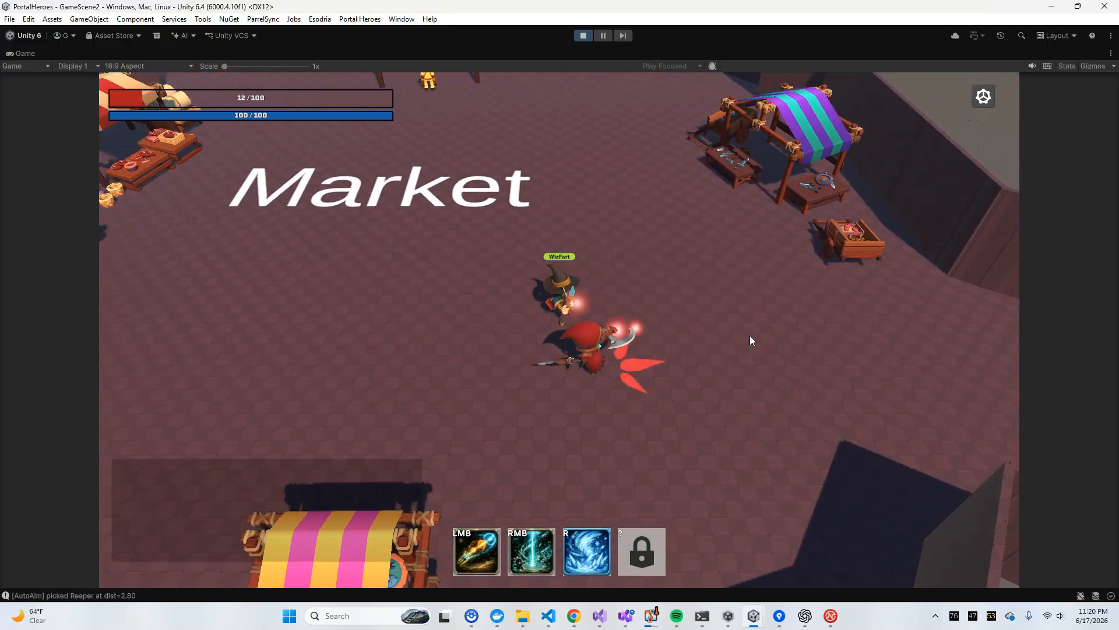
pyautogui.click(691, 321)
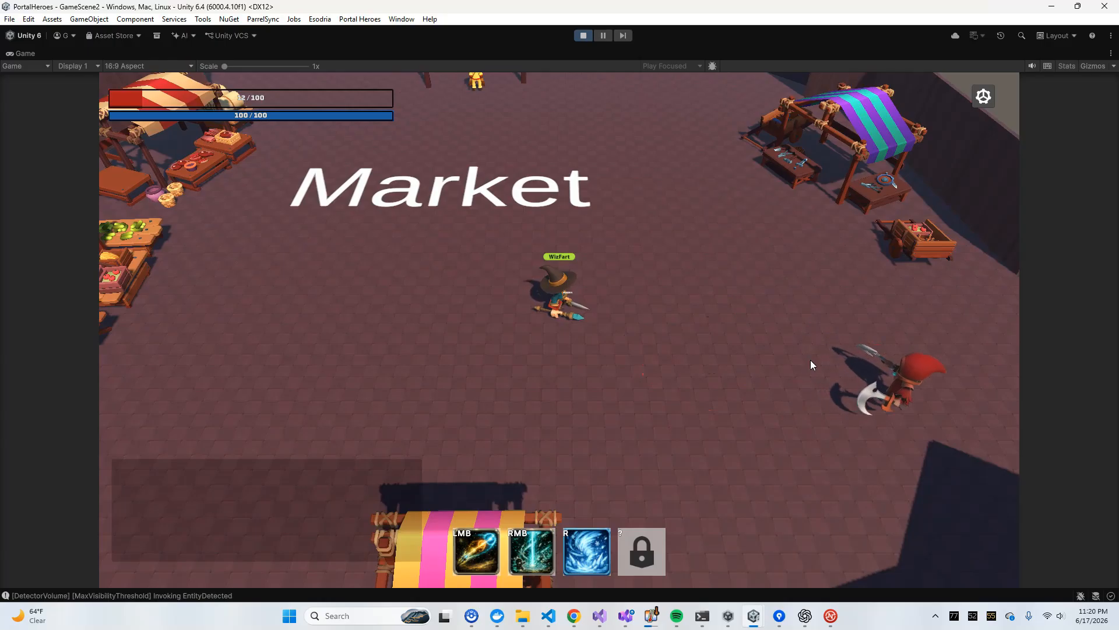
pyautogui.click(567, 321)
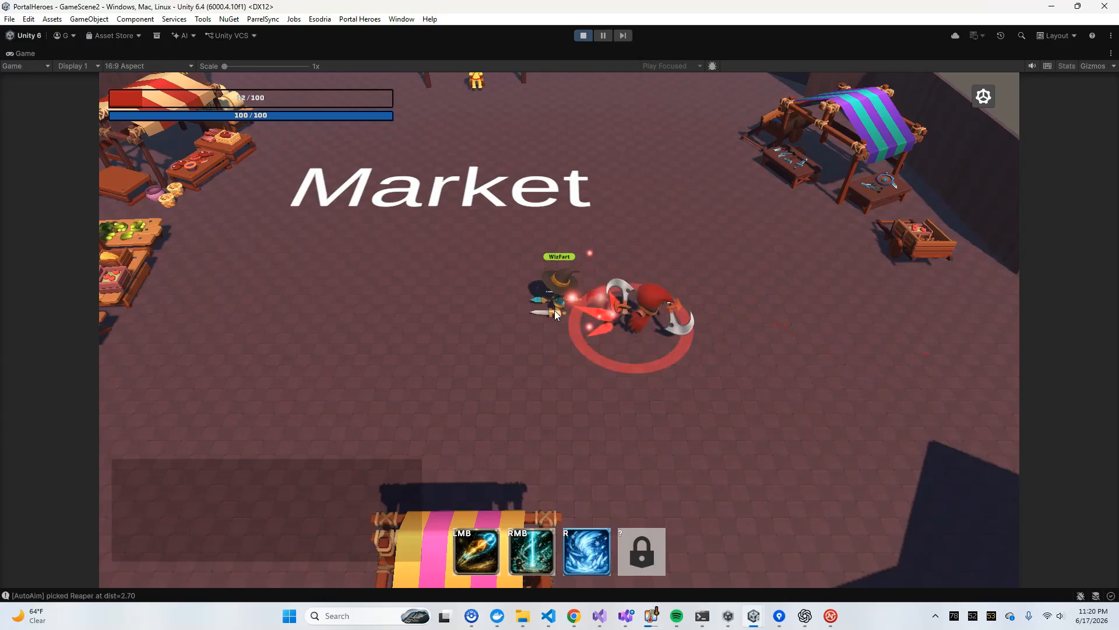
pyautogui.click(584, 310)
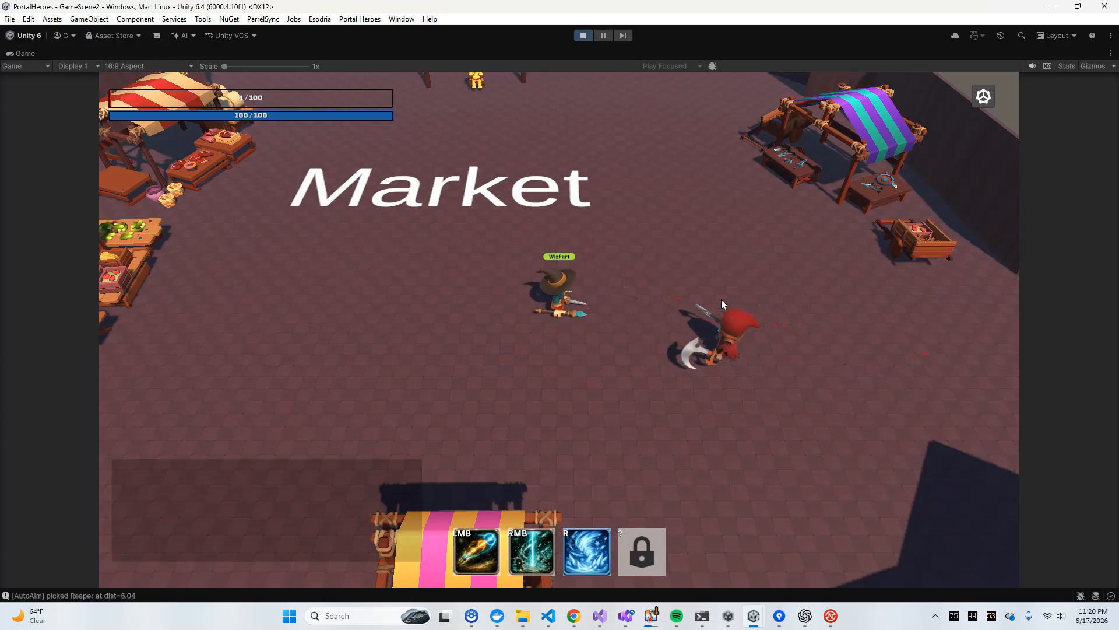
pyautogui.click(575, 321)
pyautogui.click(576, 318)
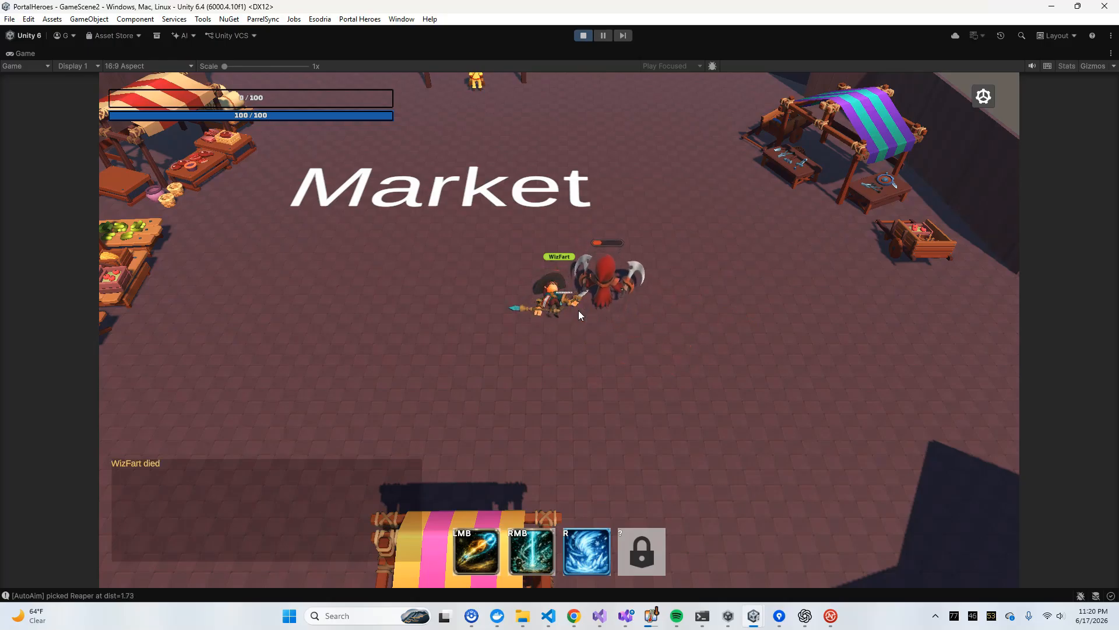
# Re-engage the Reaper with the respawned mage on the Market floor to examine its next attack cycle
pyautogui.click(632, 278)
pyautogui.press('a')
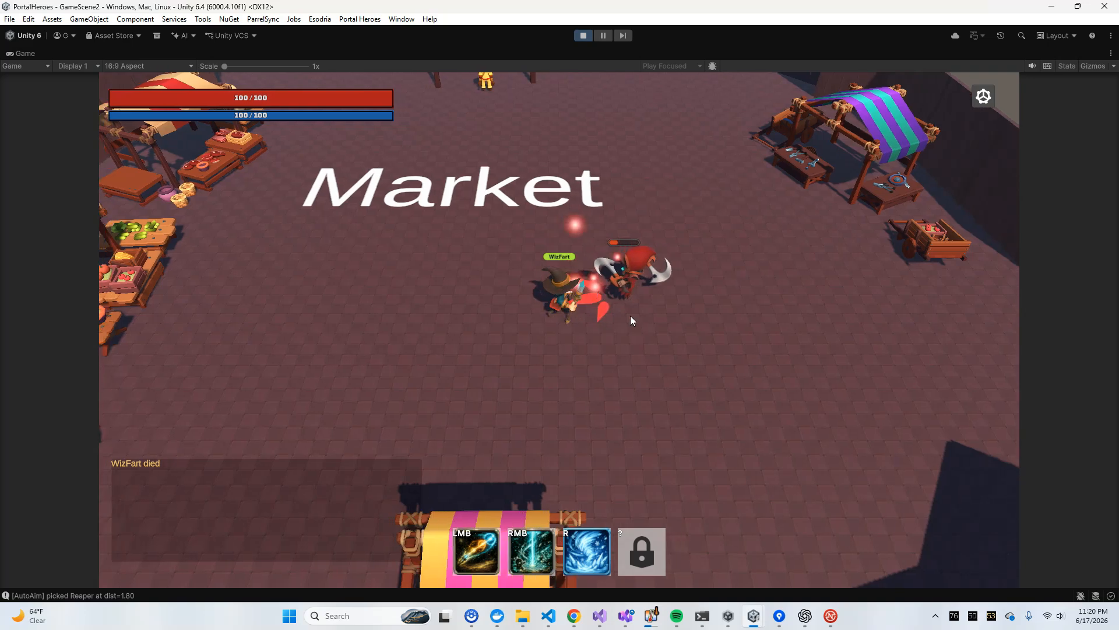
pyautogui.press('s')
pyautogui.press('d')
pyautogui.press('w')
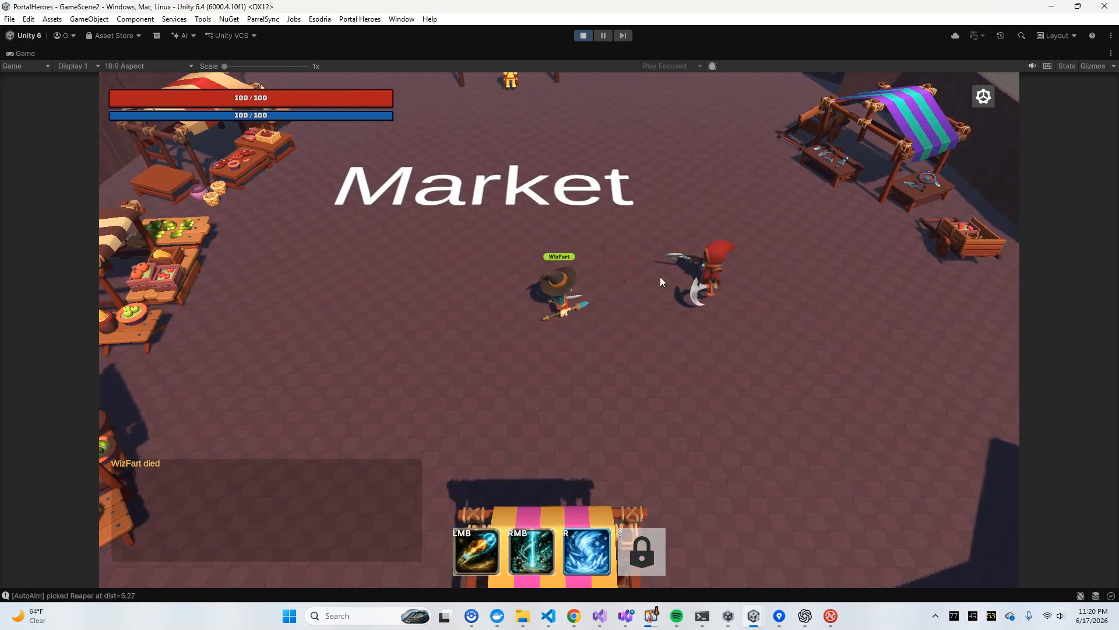
pyautogui.click(658, 279)
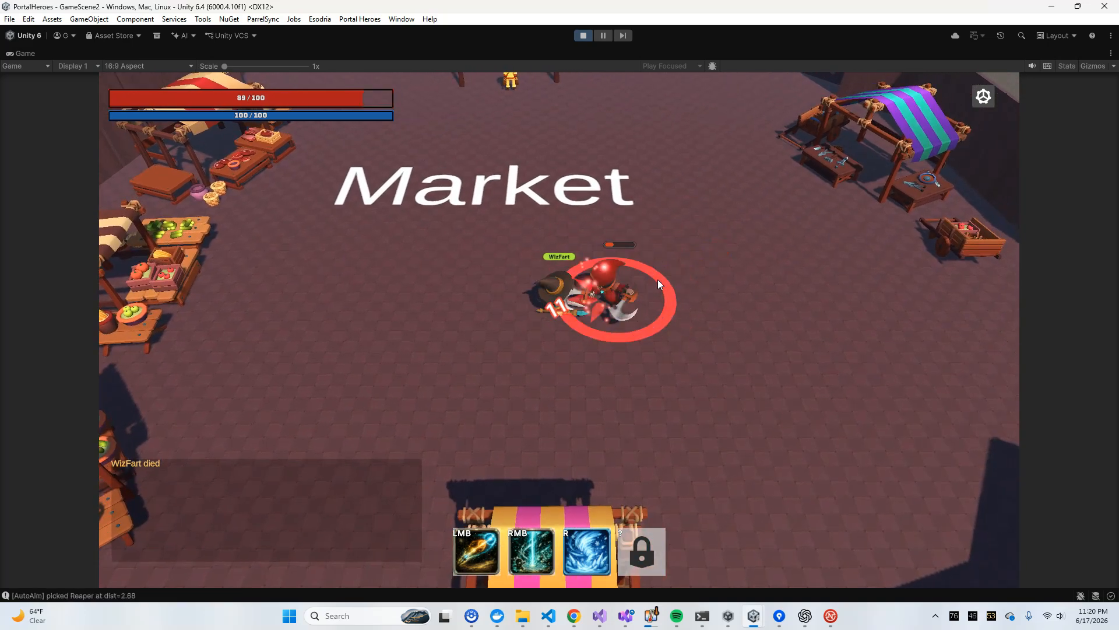
# Back the mage away and finish off the Reaper with ranged abilities to examine its death behaviour
pyautogui.press('a')
pyautogui.press('w')
pyautogui.moveTo(656, 369)
pyautogui.mouseDown(button='right')
pyautogui.moveTo(680, 380)
pyautogui.moveTo(726, 375)
pyautogui.mouseUp(button='right')
pyautogui.click(758, 370)
pyautogui.press('s')
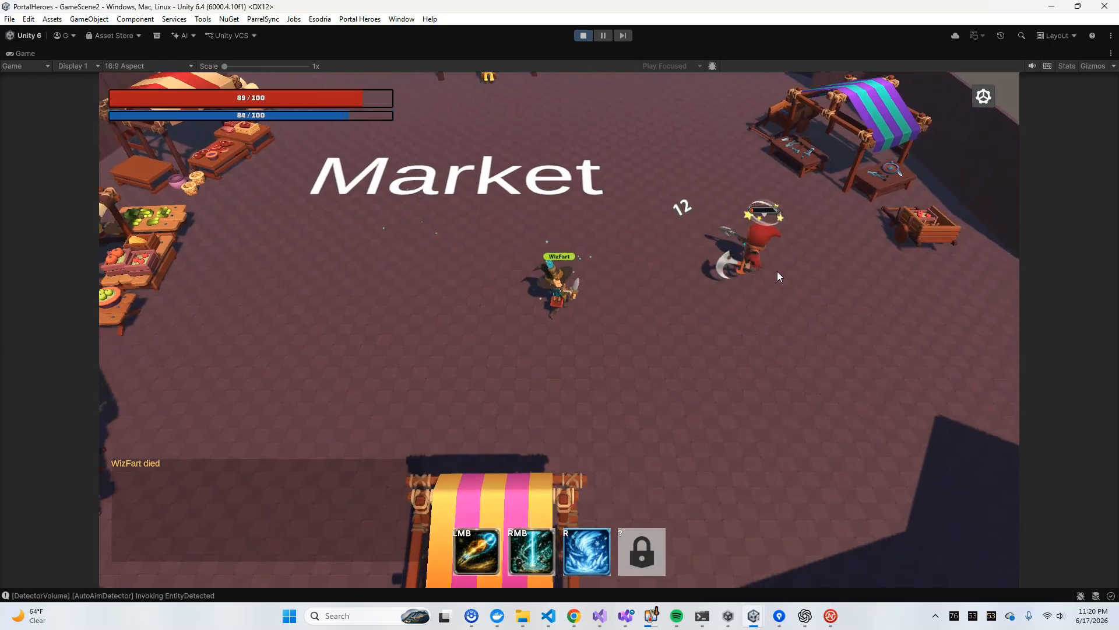
pyautogui.click(754, 237)
pyautogui.click(754, 237)
pyautogui.click(755, 236)
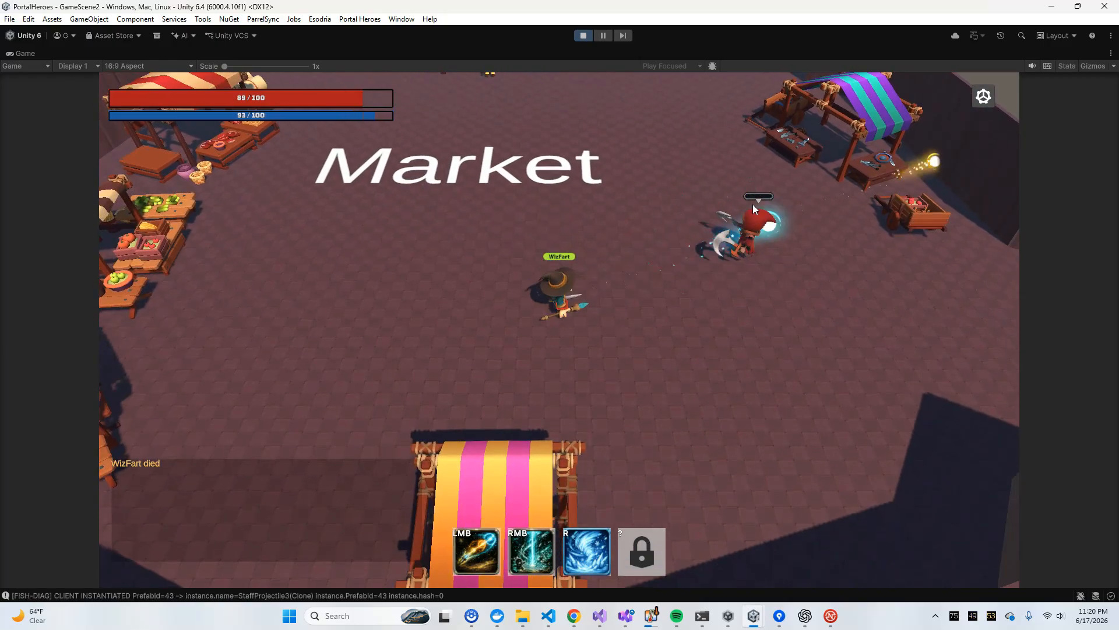
# Stop play mode and open the Reaper prefab for editing
pyautogui.click(583, 36)
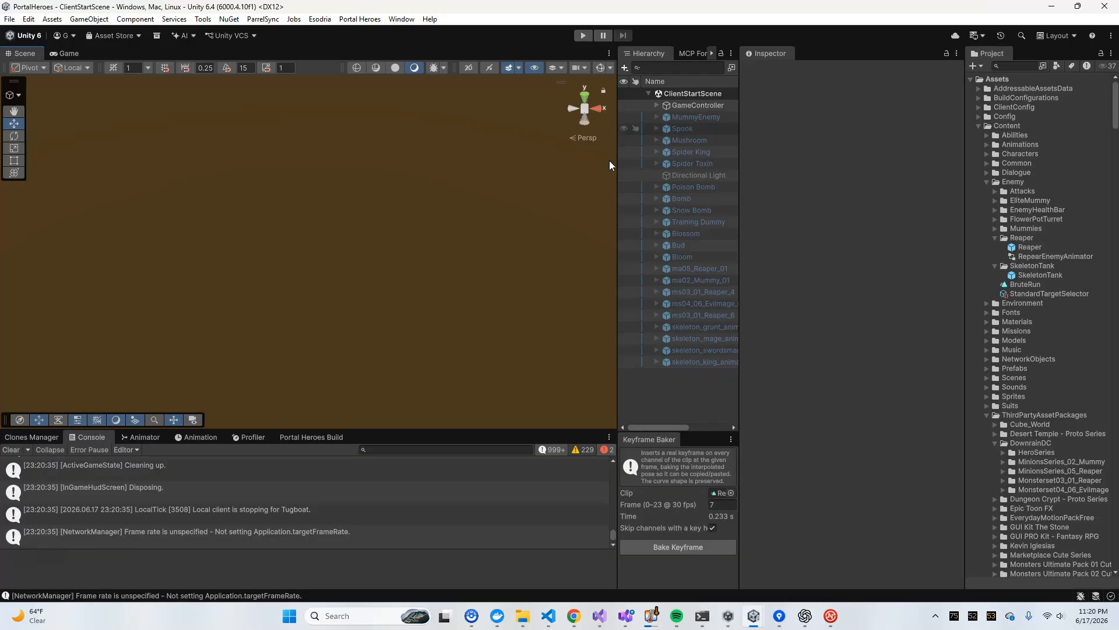
pyautogui.click(1023, 248)
pyautogui.click(938, 83)
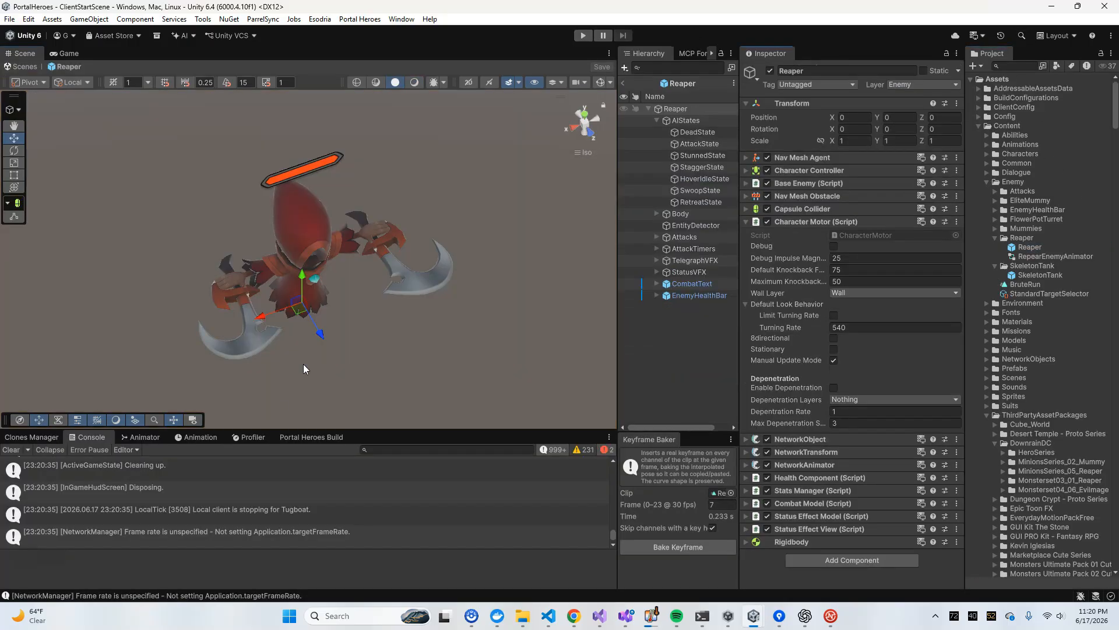
# Show the ms03_01_Reaper_4 model's ReaperAnimator graph in an enlarged Animator view with a wider parameter list
pyautogui.click(140, 436)
pyautogui.moveTo(190, 431); pyautogui.dragTo(190, 293)
pyautogui.click(657, 214)
pyautogui.click(706, 225)
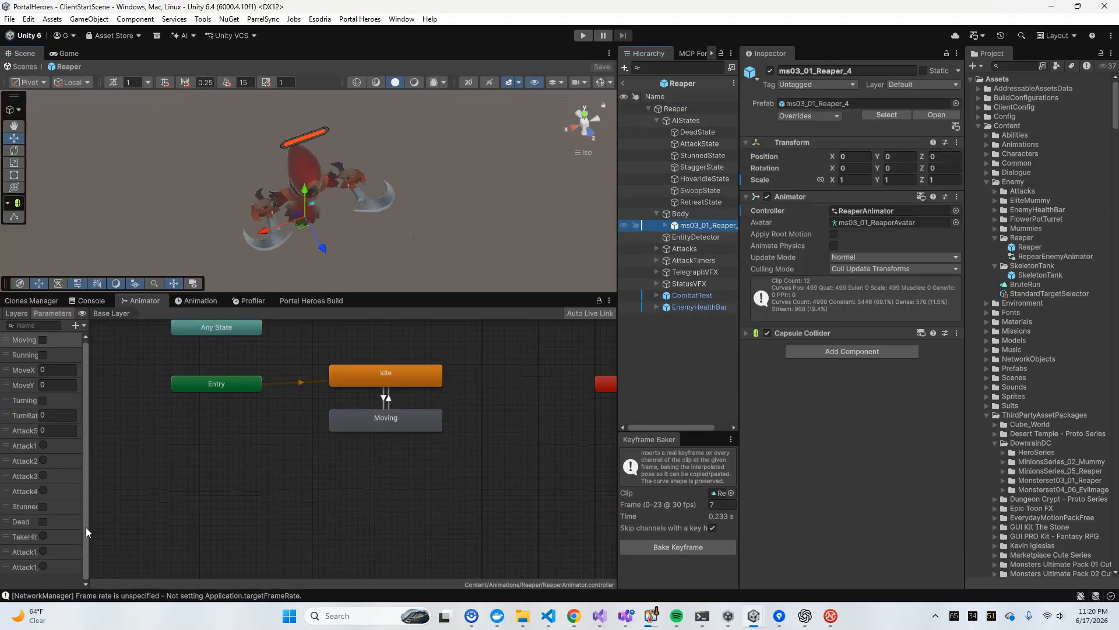
pyautogui.moveTo(87, 532); pyautogui.dragTo(155, 518)
# Open the ReaperAnimator's Dead layer and inspect its Idle to Dead transition
pyautogui.click(12, 305)
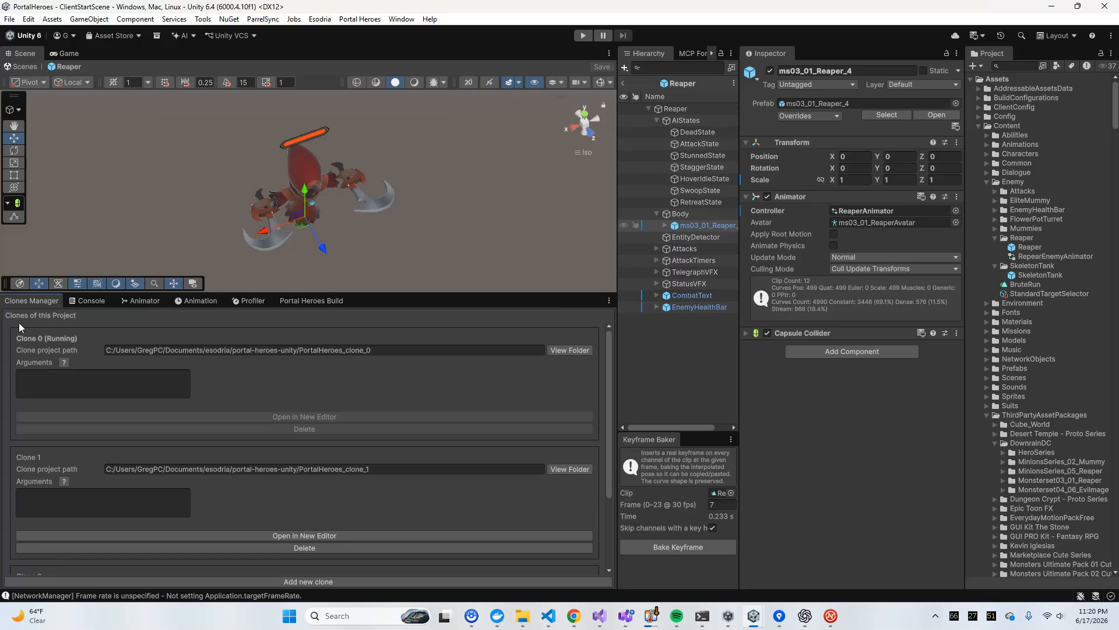
pyautogui.click(194, 302)
pyautogui.click(135, 302)
pyautogui.click(16, 314)
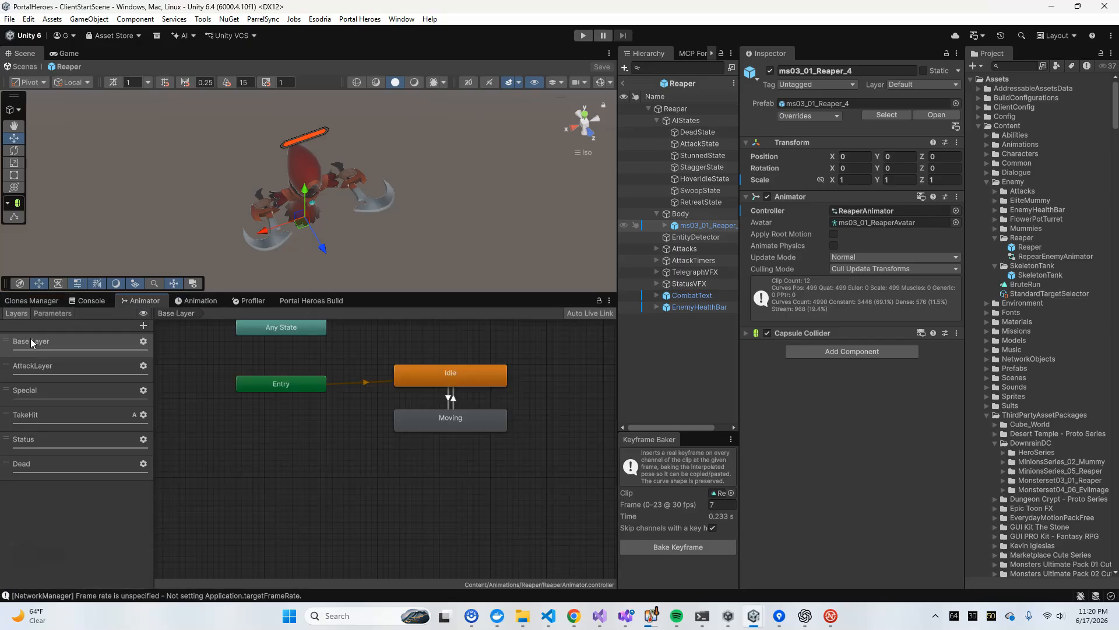
pyautogui.click(24, 439)
pyautogui.click(22, 463)
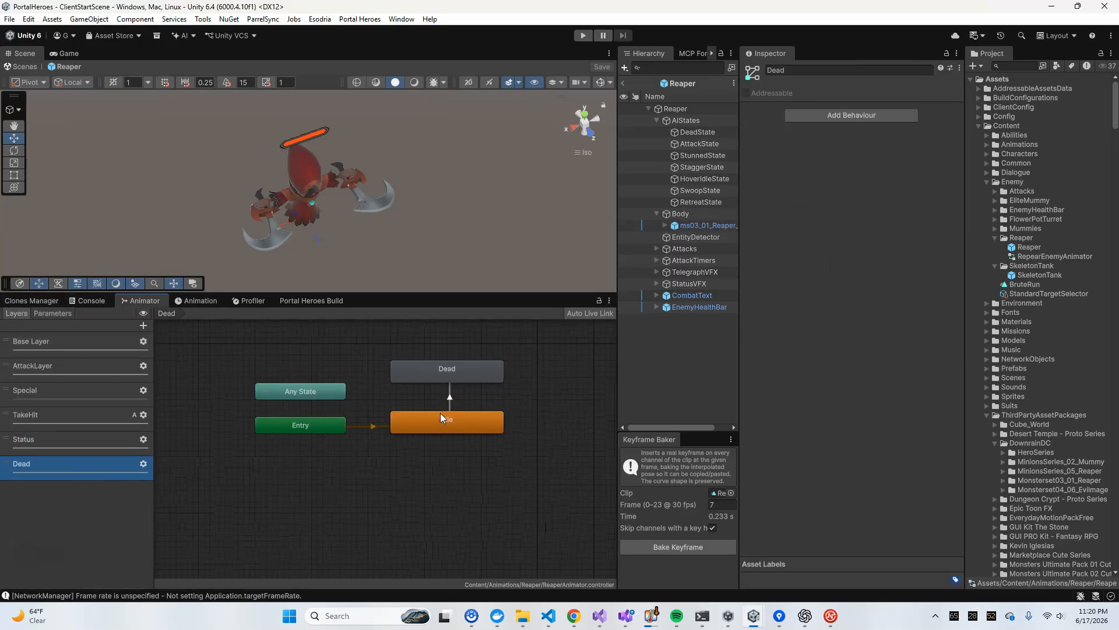
pyautogui.click(450, 396)
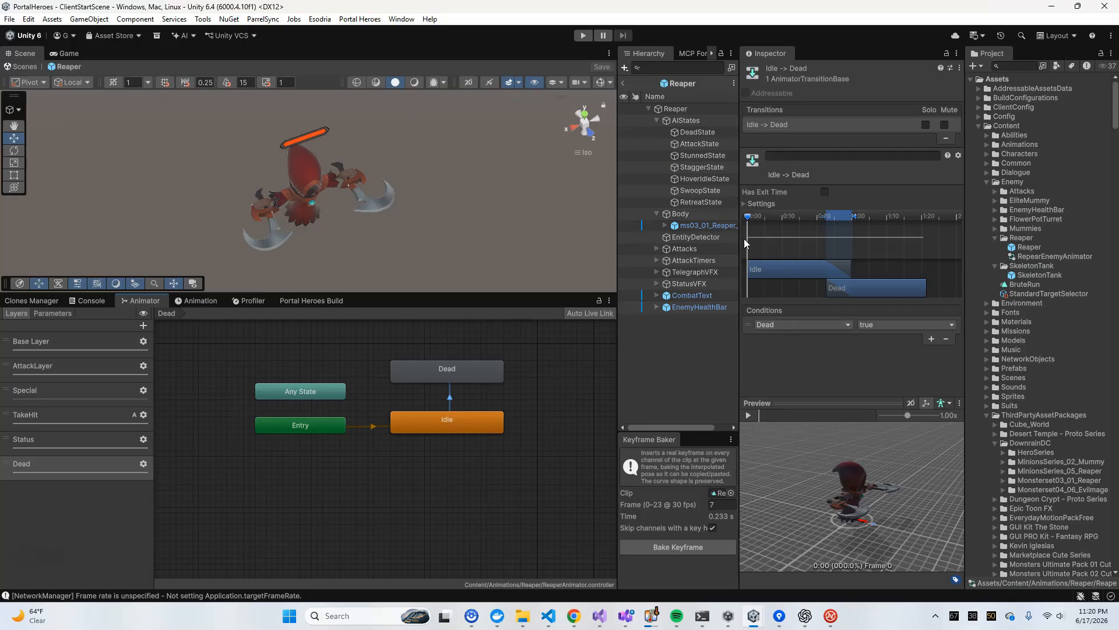
# Assign the ReaperDie clip from the Animations/Reaper folder as the Dead state's motion
pyautogui.click(747, 417)
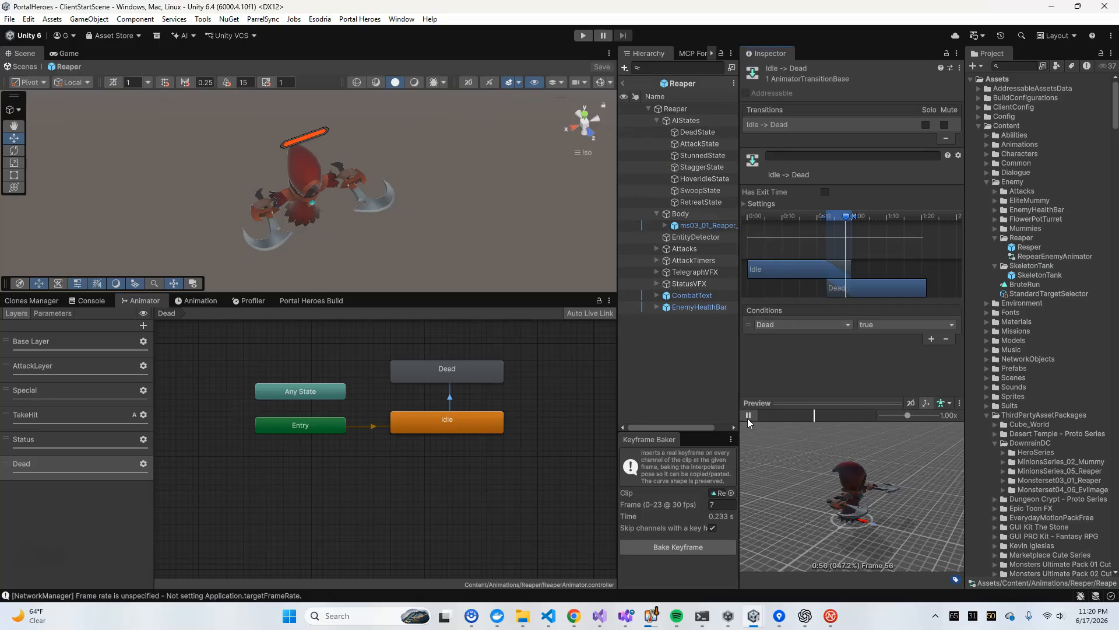
pyautogui.click(430, 367)
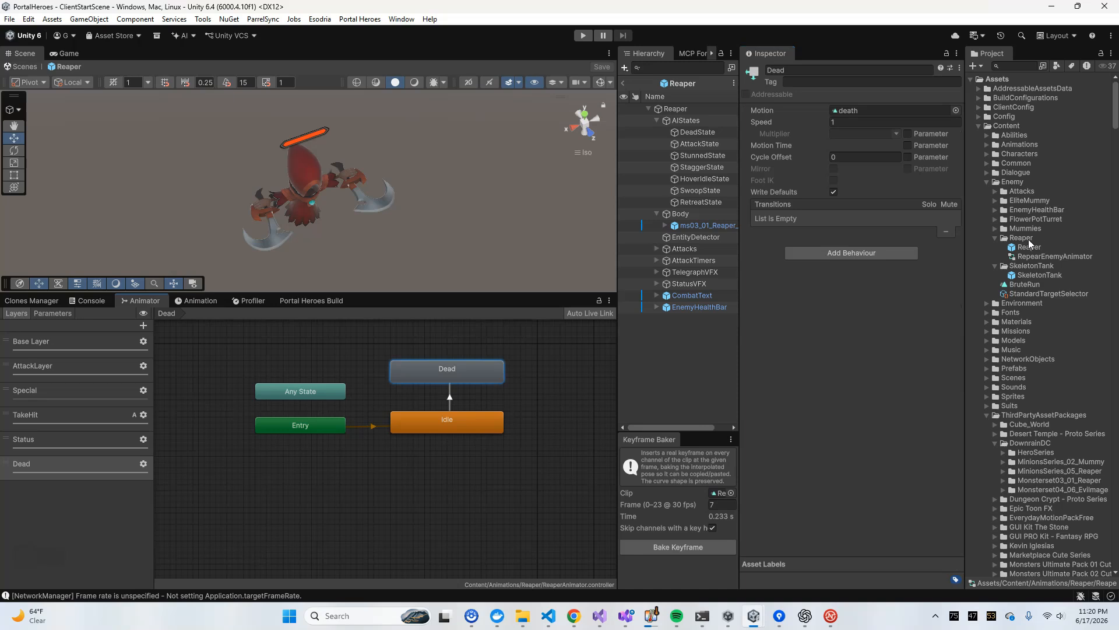
pyautogui.click(995, 238)
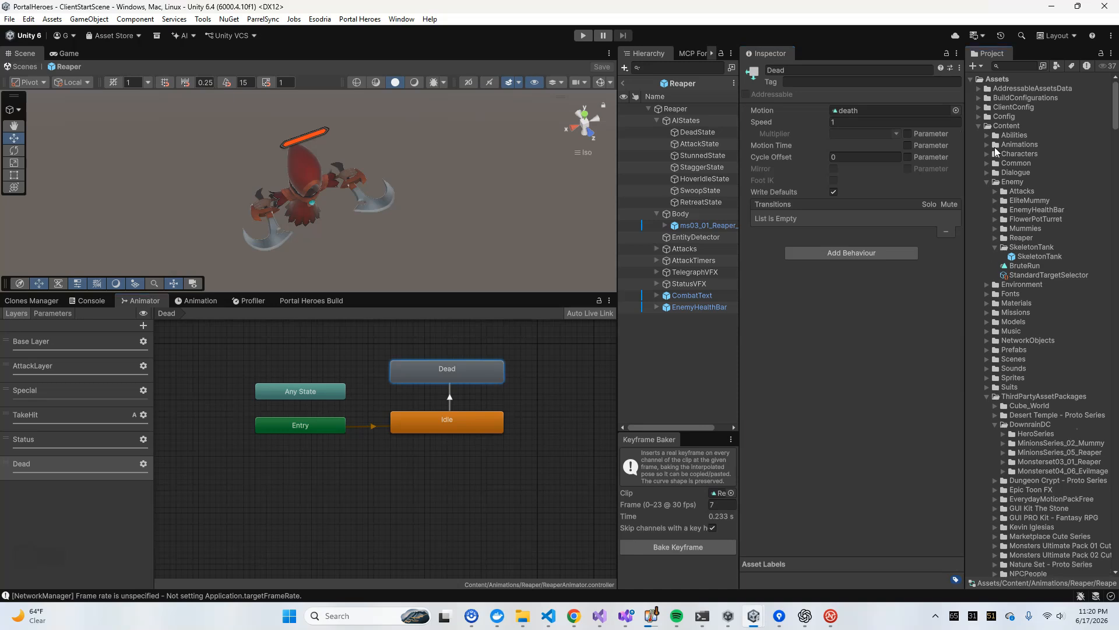
pyautogui.click(987, 145)
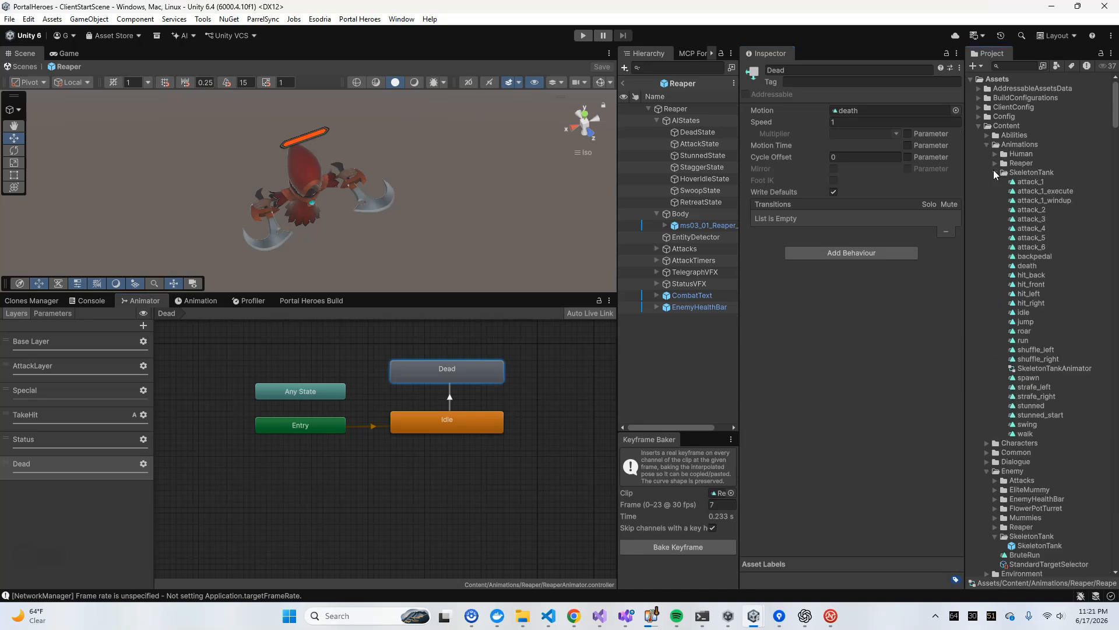
pyautogui.click(994, 162)
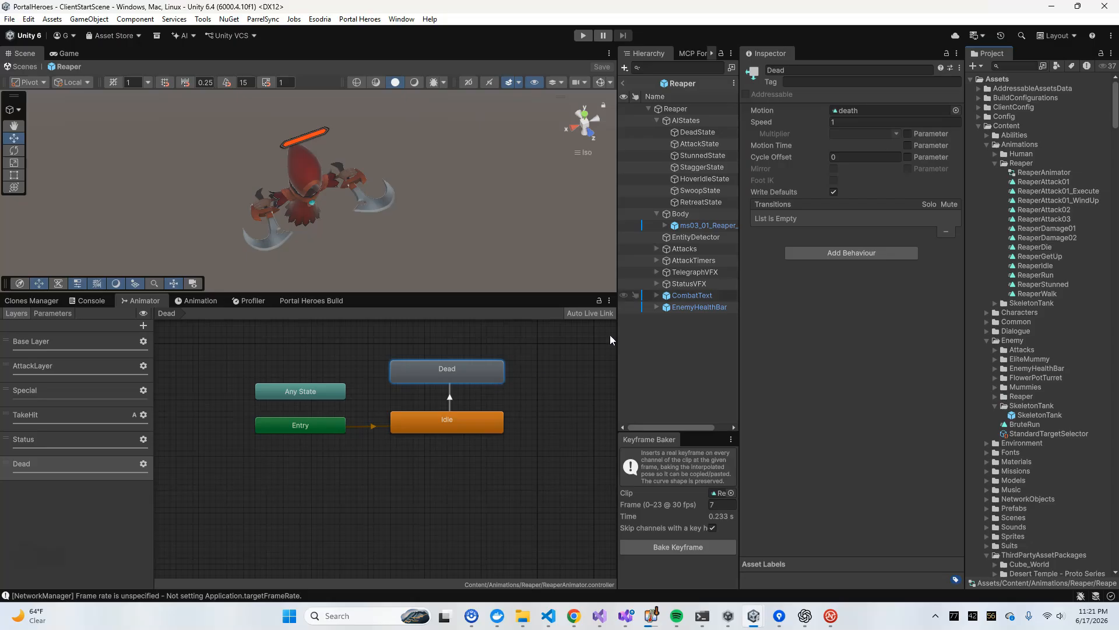
pyautogui.moveTo(1035, 247); pyautogui.dragTo(836, 117)
# Preview the Idle to Dead transition in an enlarged, re-angled animation preview
pyautogui.click(450, 398)
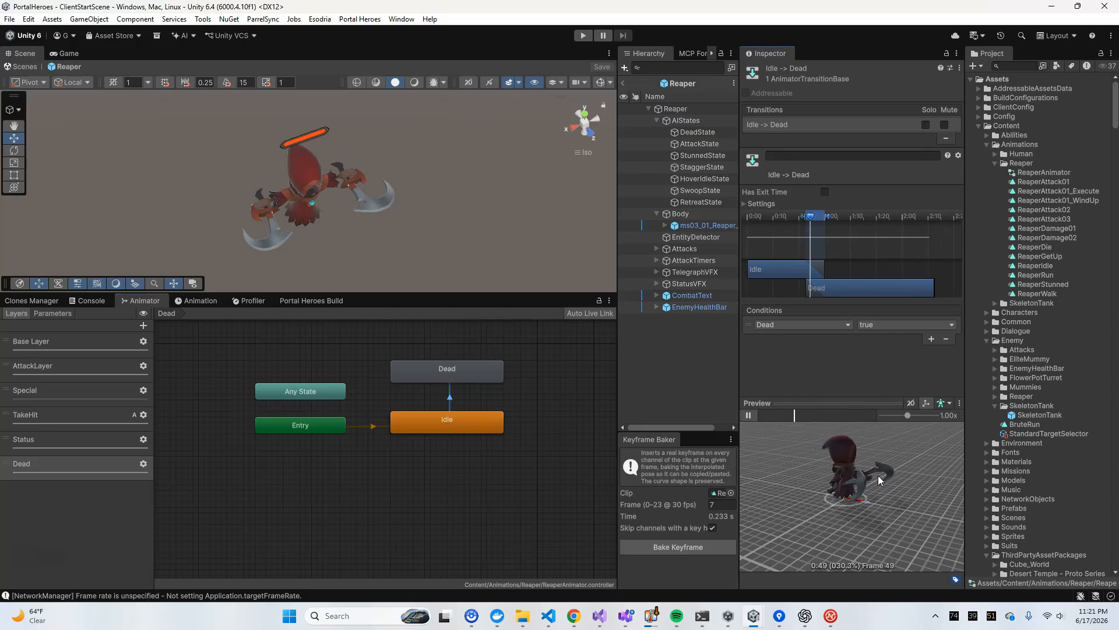
pyautogui.moveTo(840, 399); pyautogui.dragTo(840, 277)
pyautogui.moveTo(894, 450); pyautogui.dragTo(835, 393)
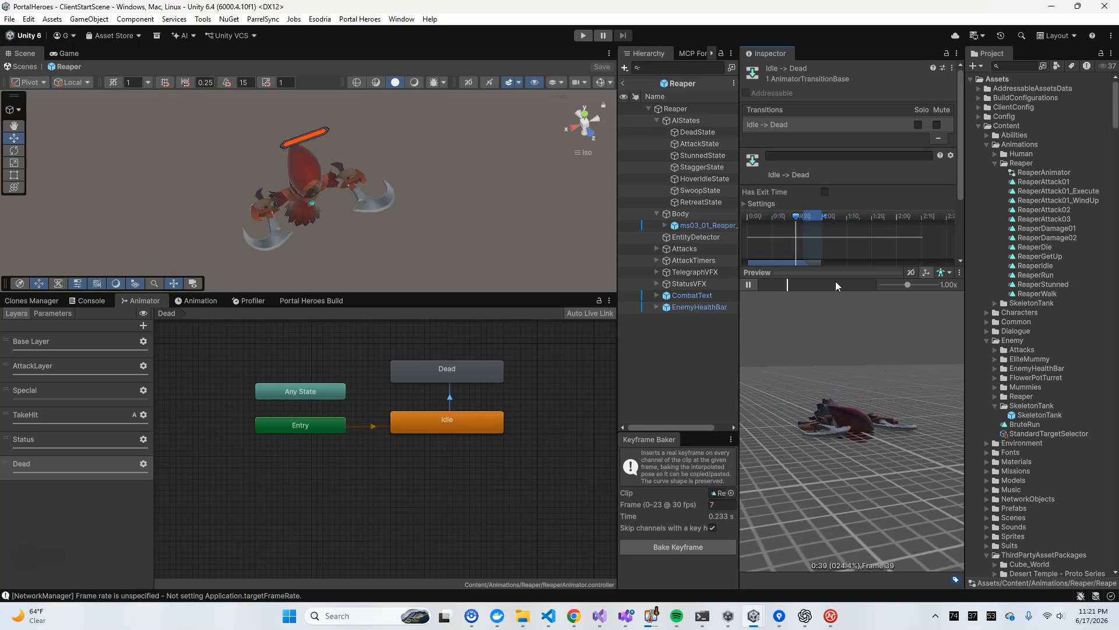
# Set the Dead state's speed to 2
pyautogui.click(447, 371)
pyautogui.click(878, 122)
pyautogui.write('2')
# Replay the Idle to Dead transition and inspect the DeadState object's Dead Enemy State settings
pyautogui.click(449, 397)
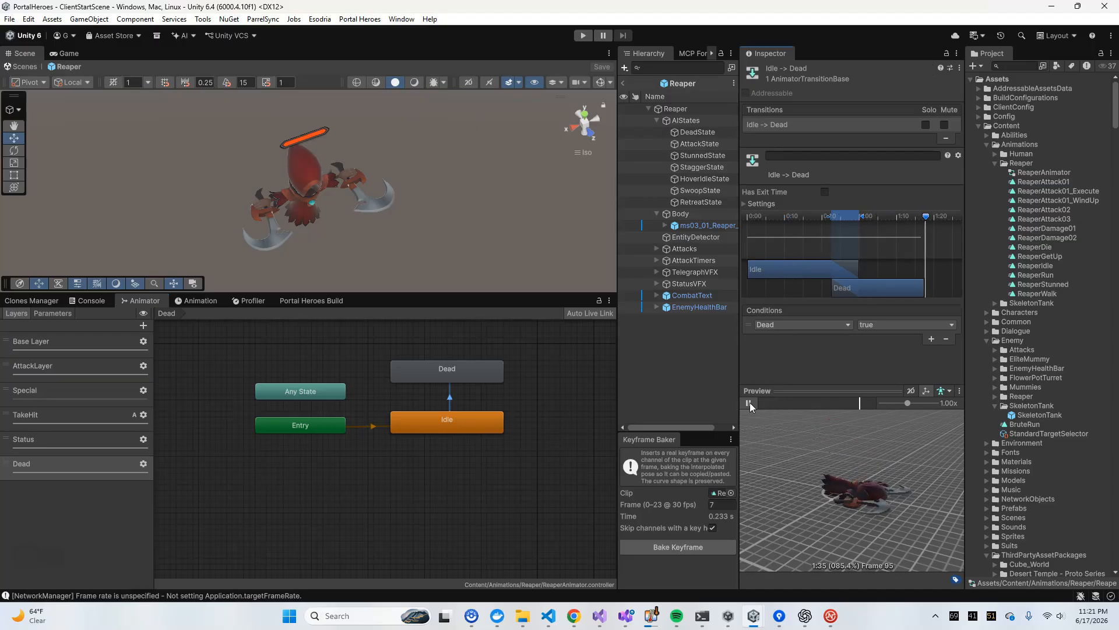
pyautogui.moveTo(854, 459); pyautogui.dragTo(846, 495)
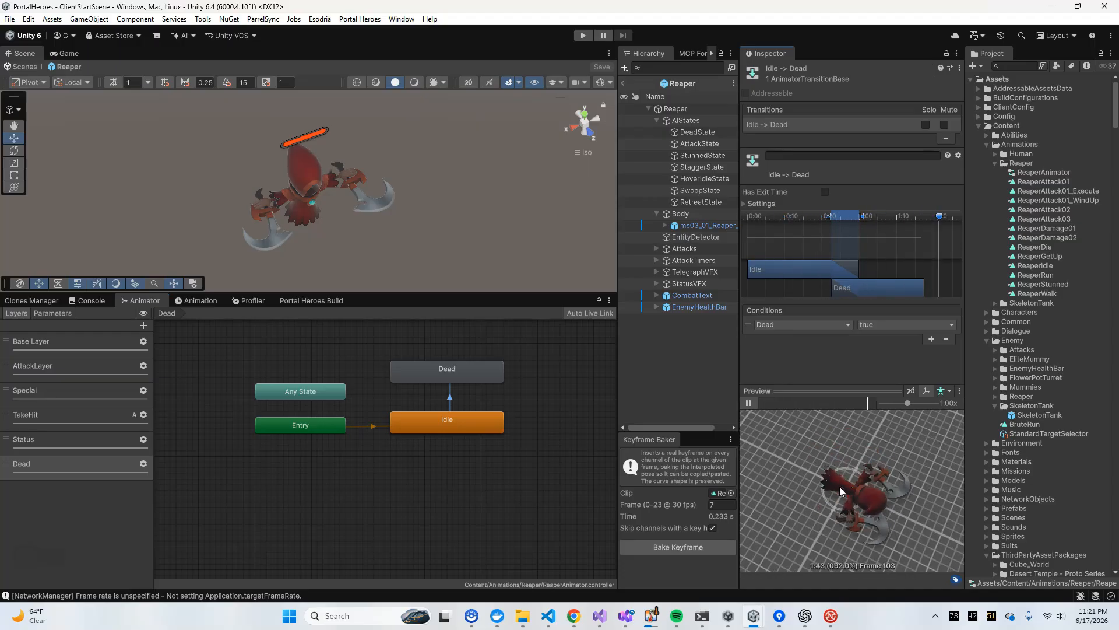
pyautogui.click(541, 341)
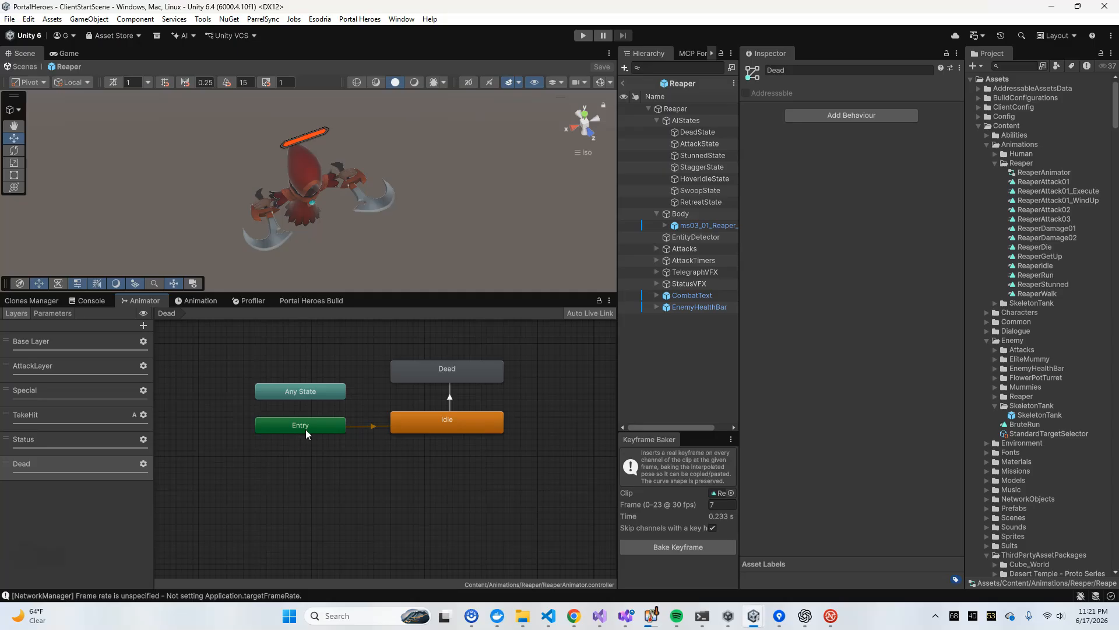
pyautogui.click(444, 403)
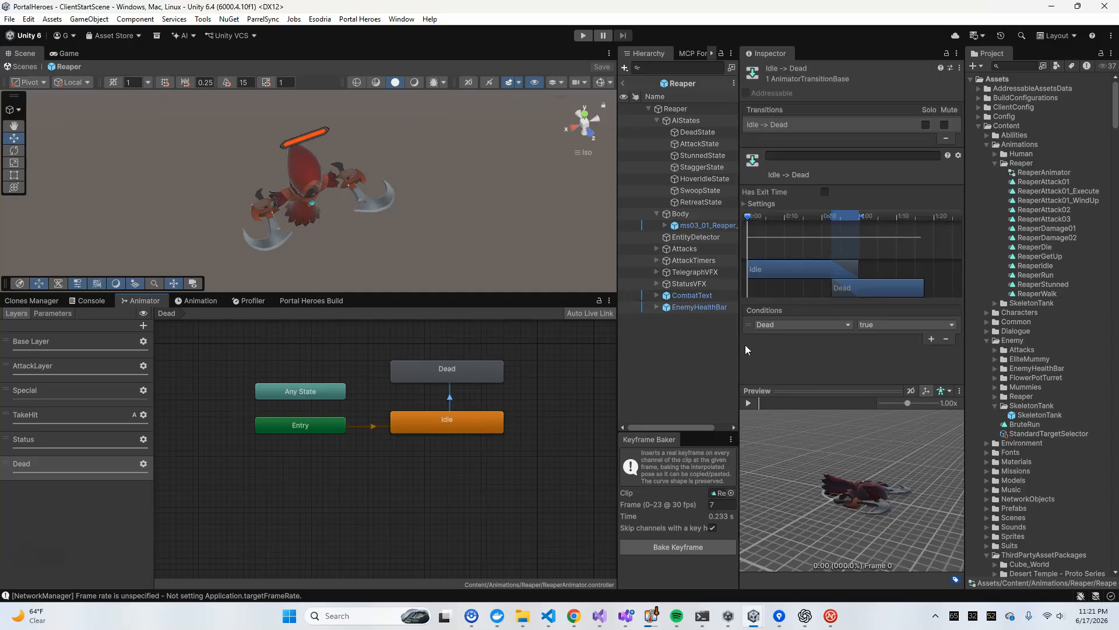
pyautogui.click(694, 131)
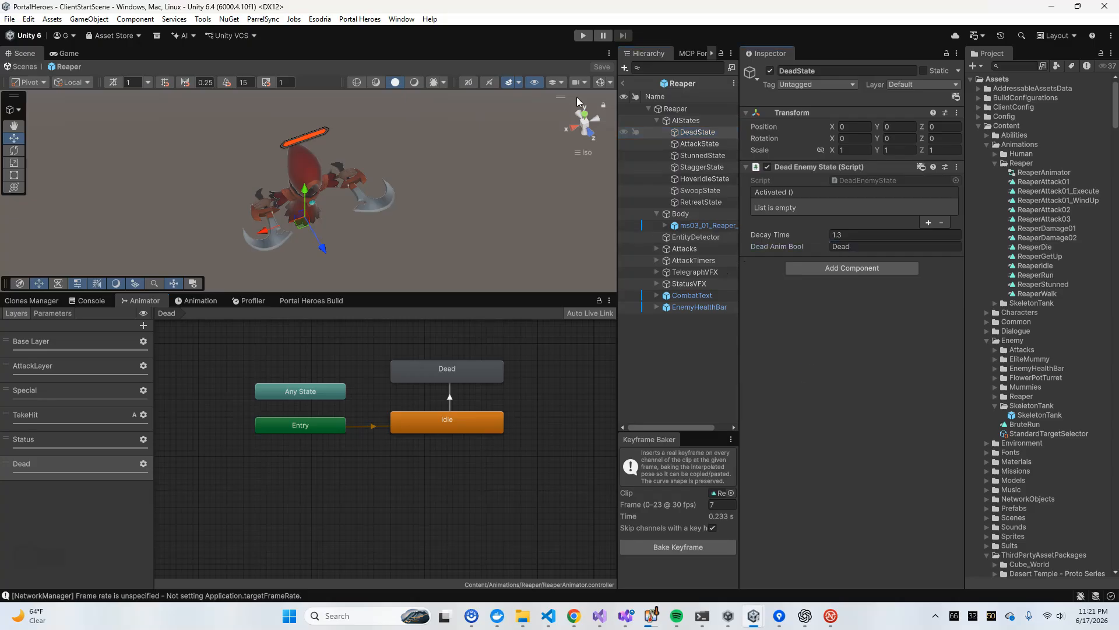
# Start play mode as a guest and enter the world with the existing character in an enlarged Game view
pyautogui.click(629, 82)
pyautogui.click(583, 36)
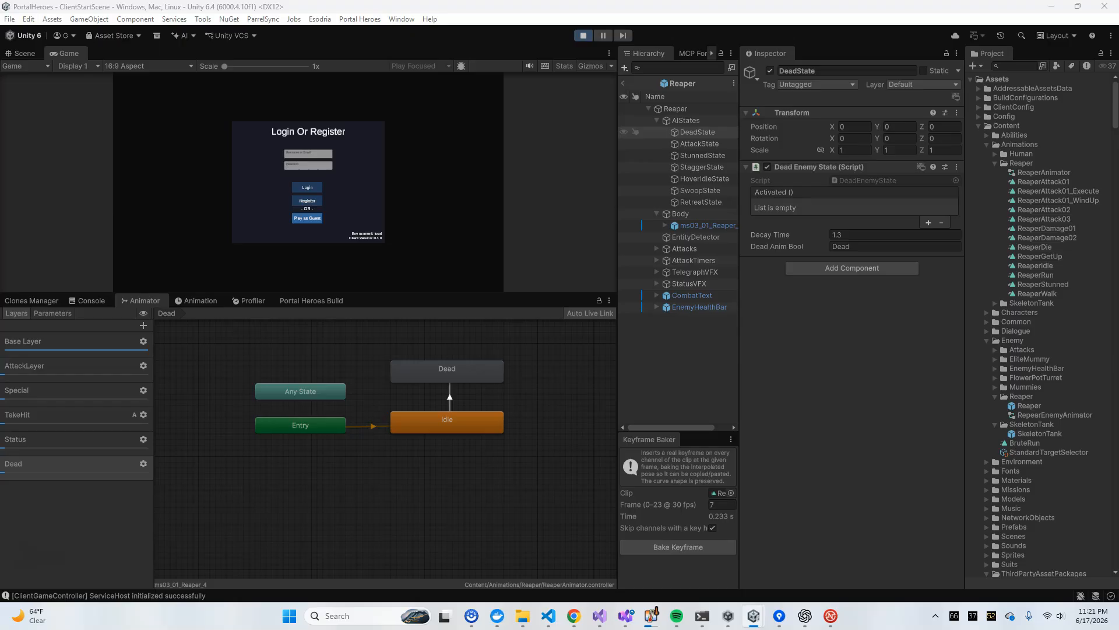
pyautogui.click(308, 218)
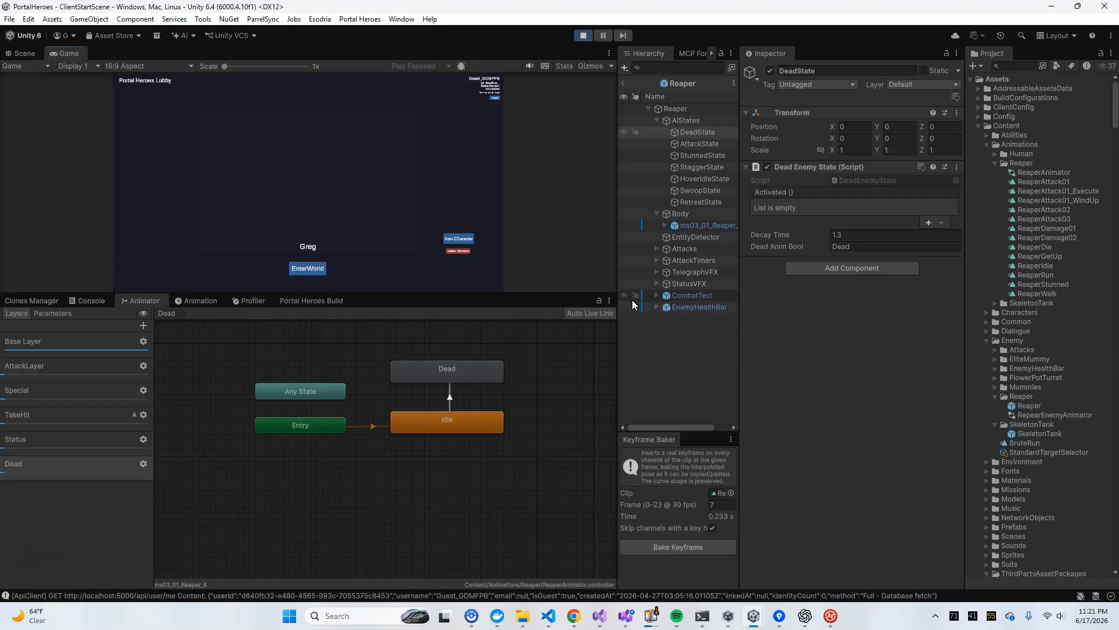
pyautogui.click(515, 178)
pyautogui.click(522, 192)
pyautogui.click(517, 149)
pyautogui.click(307, 354)
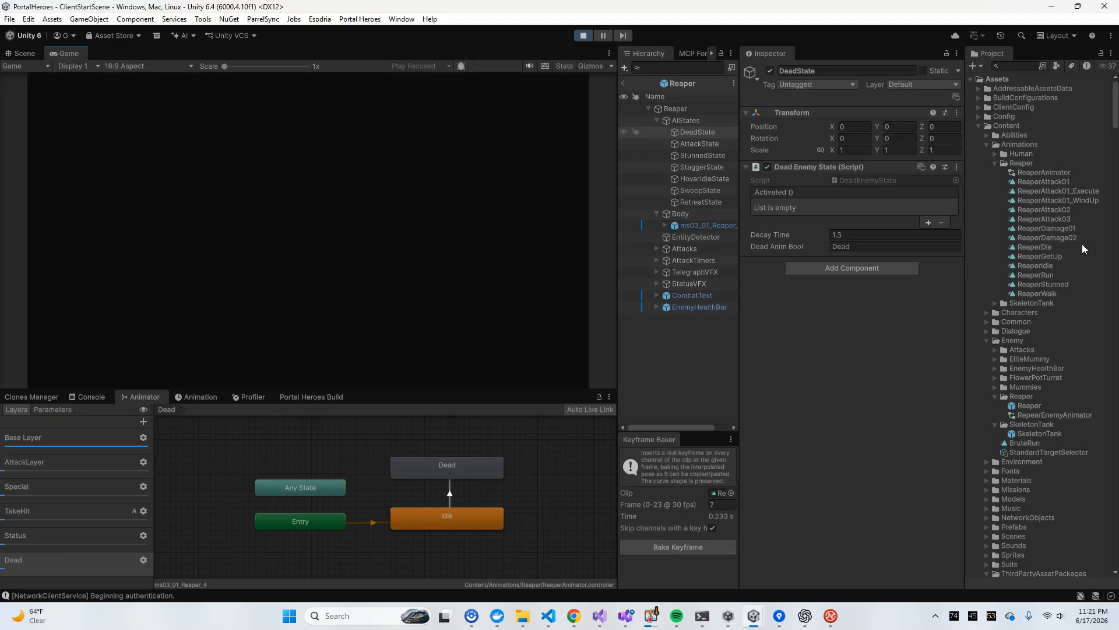
pyautogui.click(406, 136)
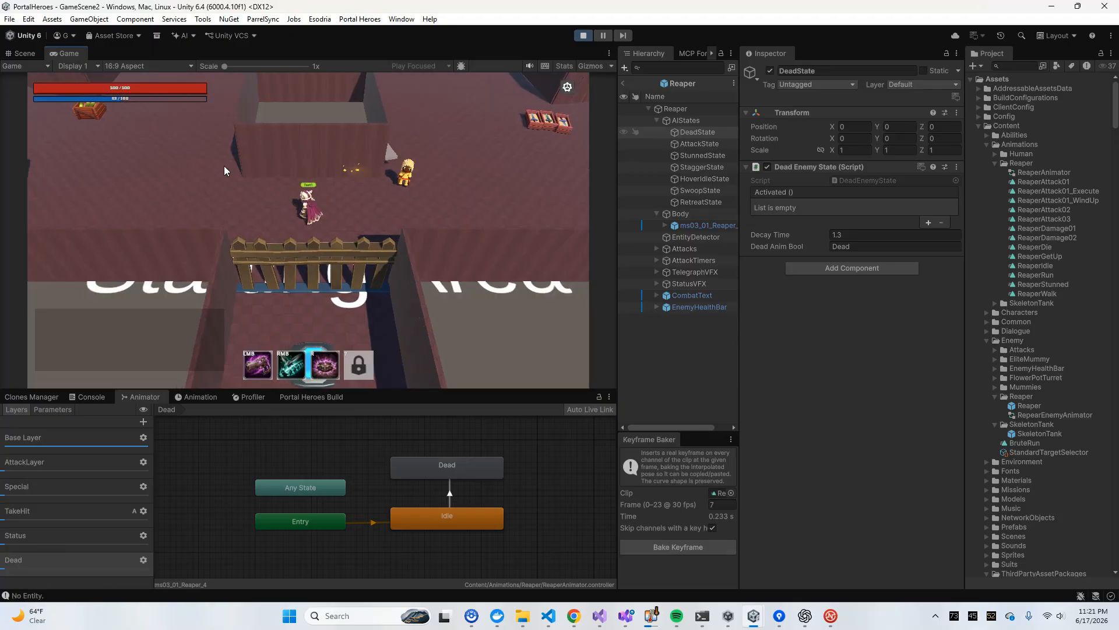
# Walk the mage to the Reaper near the crate and start attacking it
pyautogui.press('a')
pyautogui.press('w')
pyautogui.press('w')
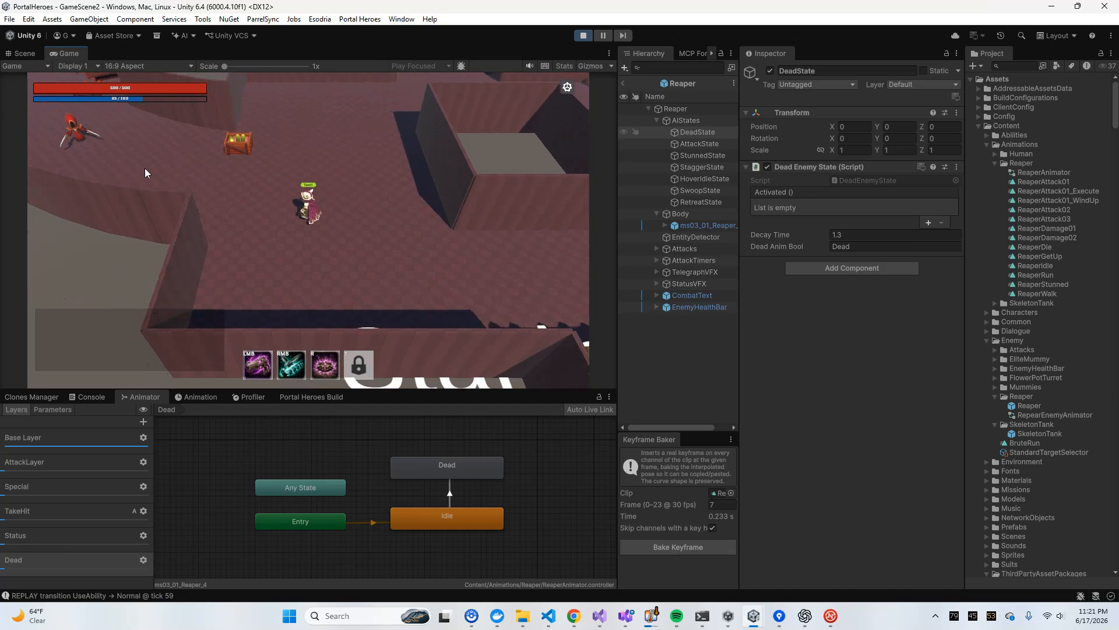
pyautogui.click(233, 155)
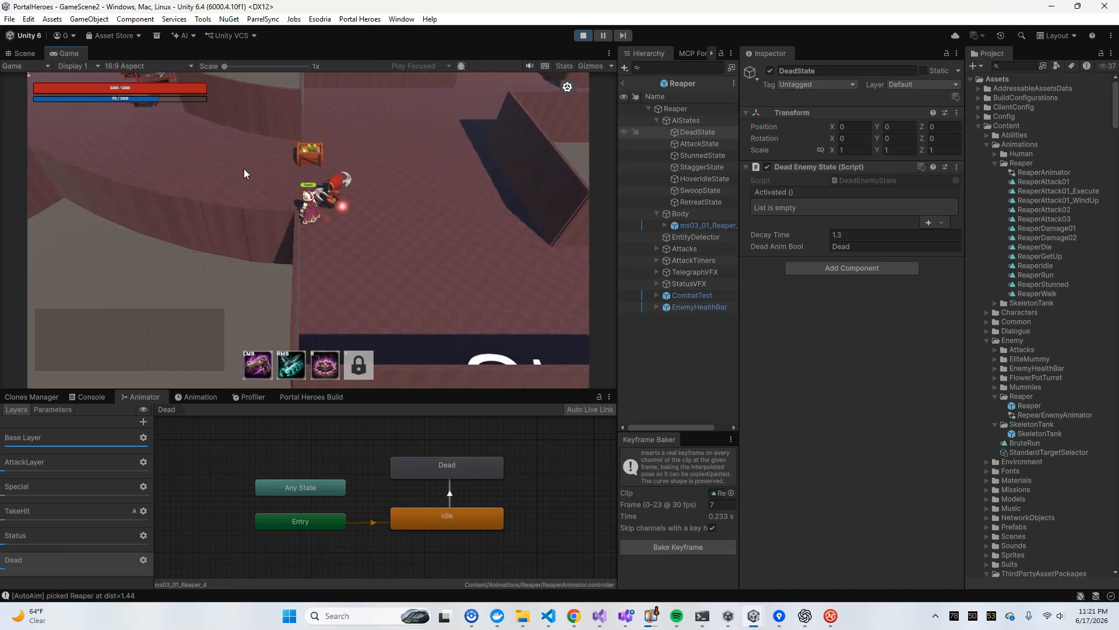
pyautogui.click(327, 200)
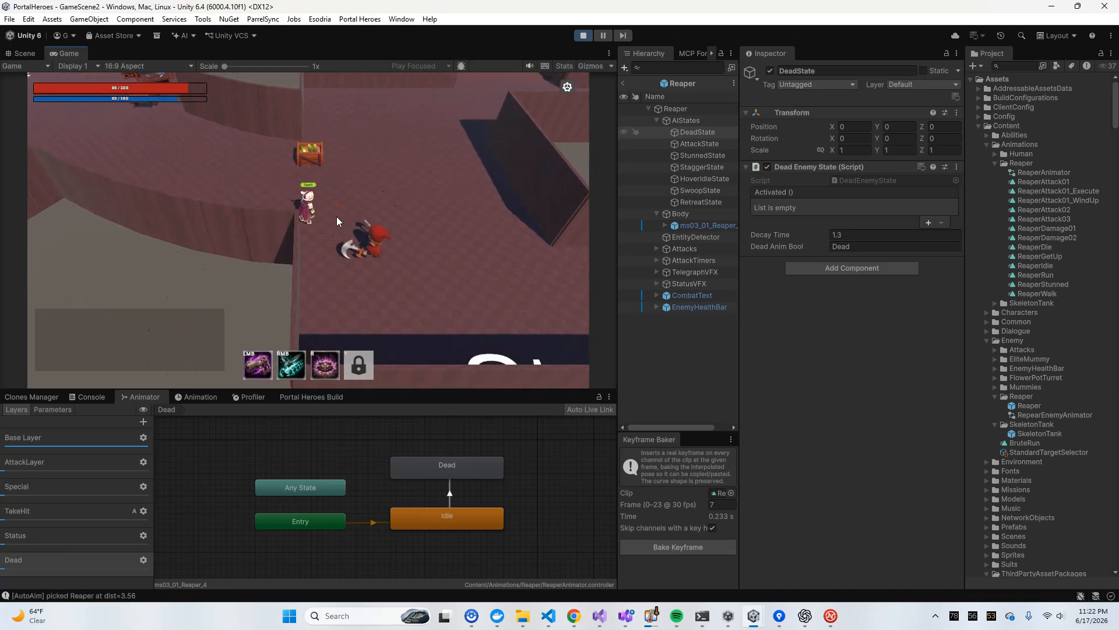
pyautogui.press('d')
pyautogui.press('w')
pyautogui.press('s')
pyautogui.click(282, 204)
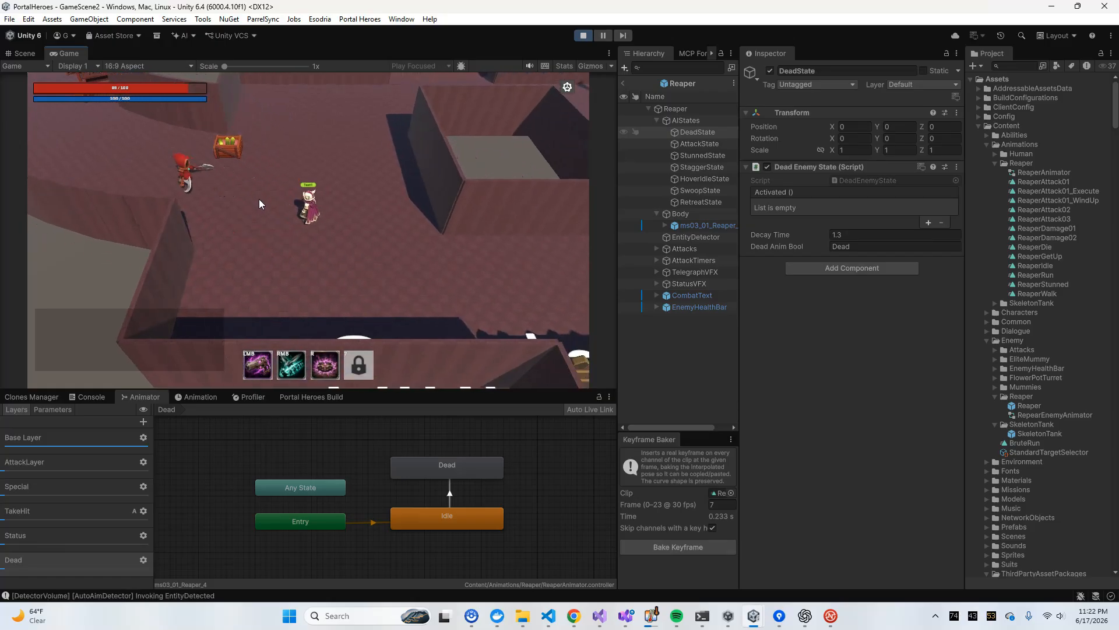
# Keep attacking the Reaper while moving the mage past the crate towards the market stall
pyautogui.press('w')
pyautogui.press('a')
pyautogui.click(259, 199)
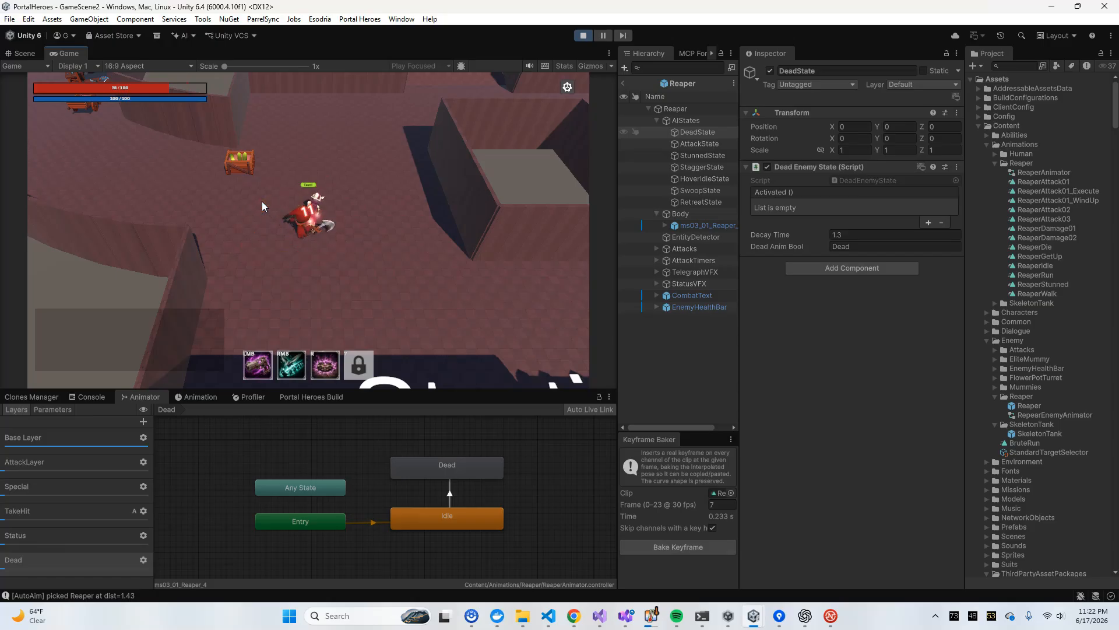
pyautogui.press('a')
pyautogui.click(264, 204)
pyautogui.press('w')
pyautogui.press('d')
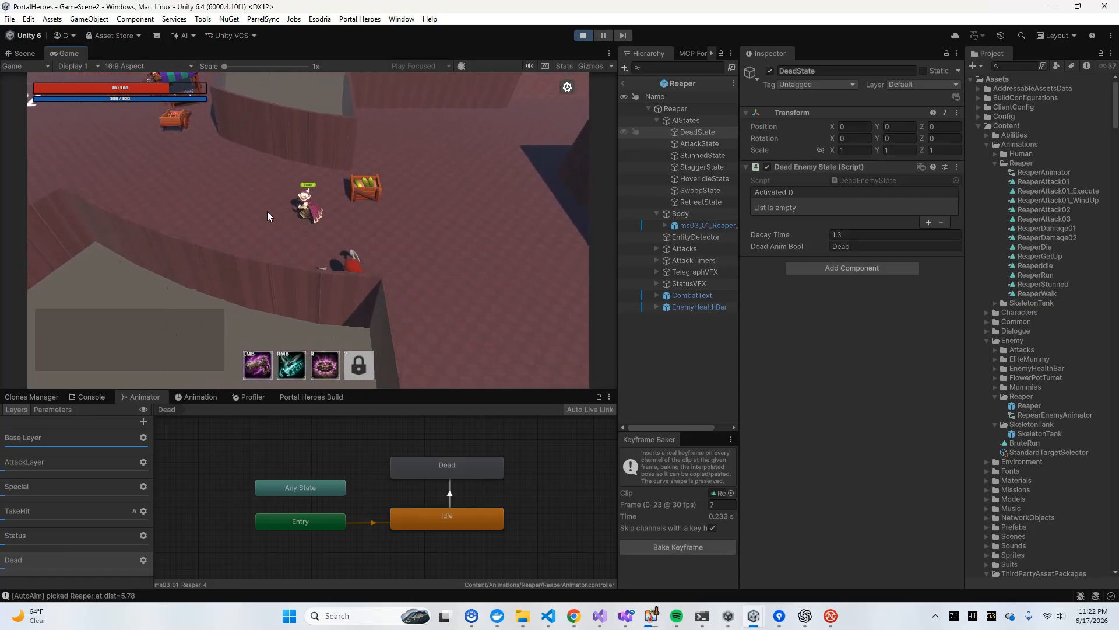
pyautogui.click(267, 212)
pyautogui.click(280, 211)
pyautogui.press('w')
pyautogui.press('a')
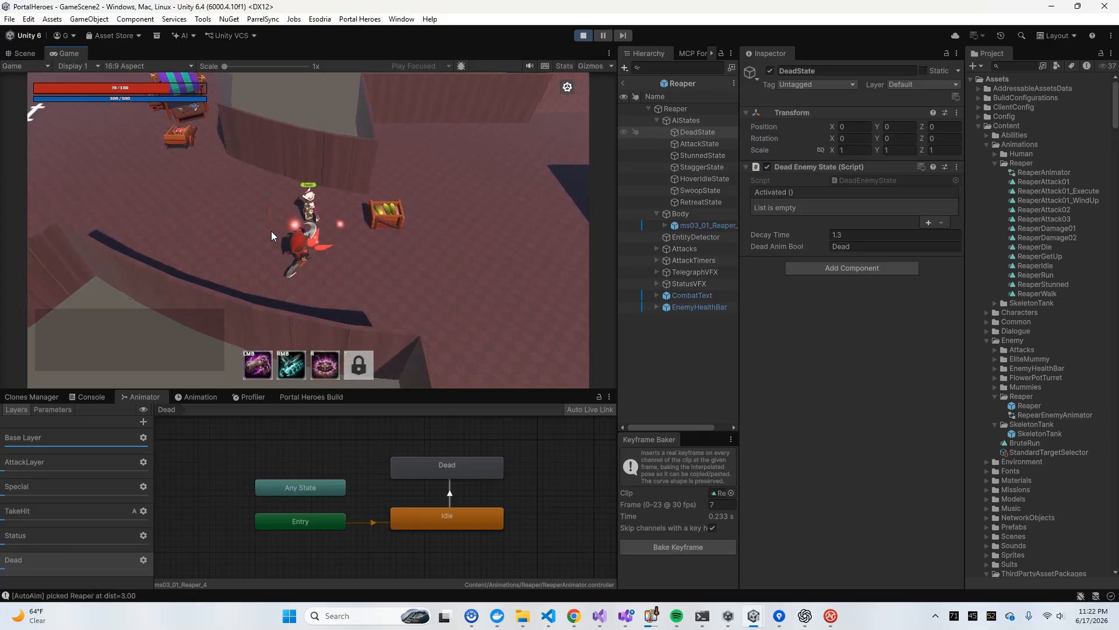
# Attack the Reaper at close range and dodge its swoops in the passage below the curved wall
pyautogui.click(272, 232)
pyautogui.press('a')
pyautogui.press('s')
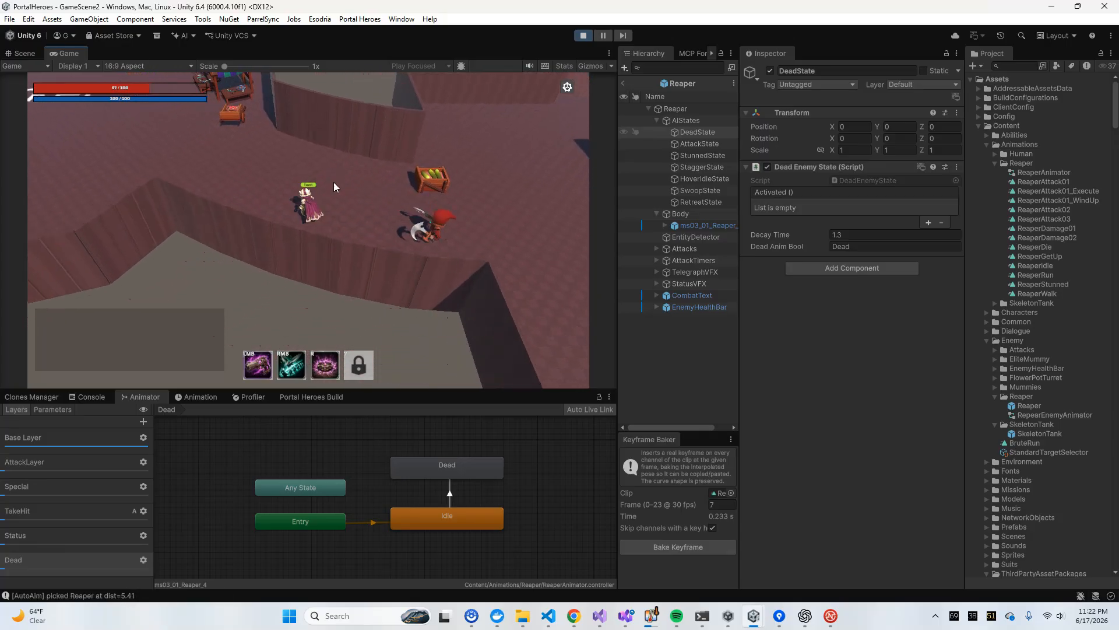
pyautogui.press('w')
pyautogui.press('d')
pyautogui.press('d')
pyautogui.press('s')
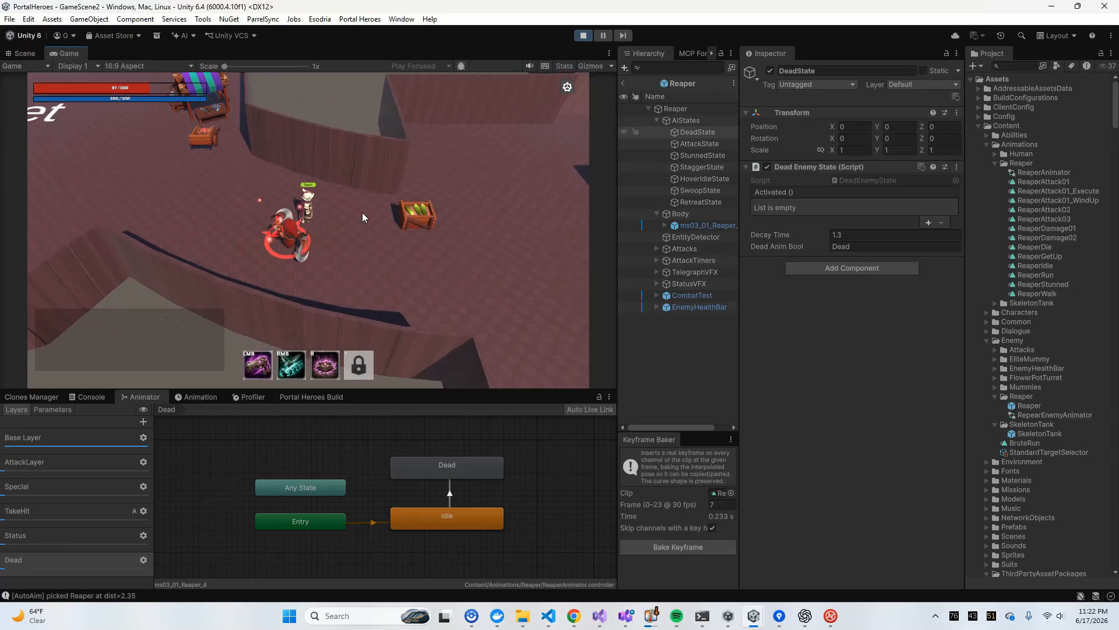
# Kill the Reaper from a distance with the mage's abilities to check its death animation
pyautogui.press('w')
pyautogui.rightClick(200, 235)
pyautogui.click(135, 260)
pyautogui.click(134, 260)
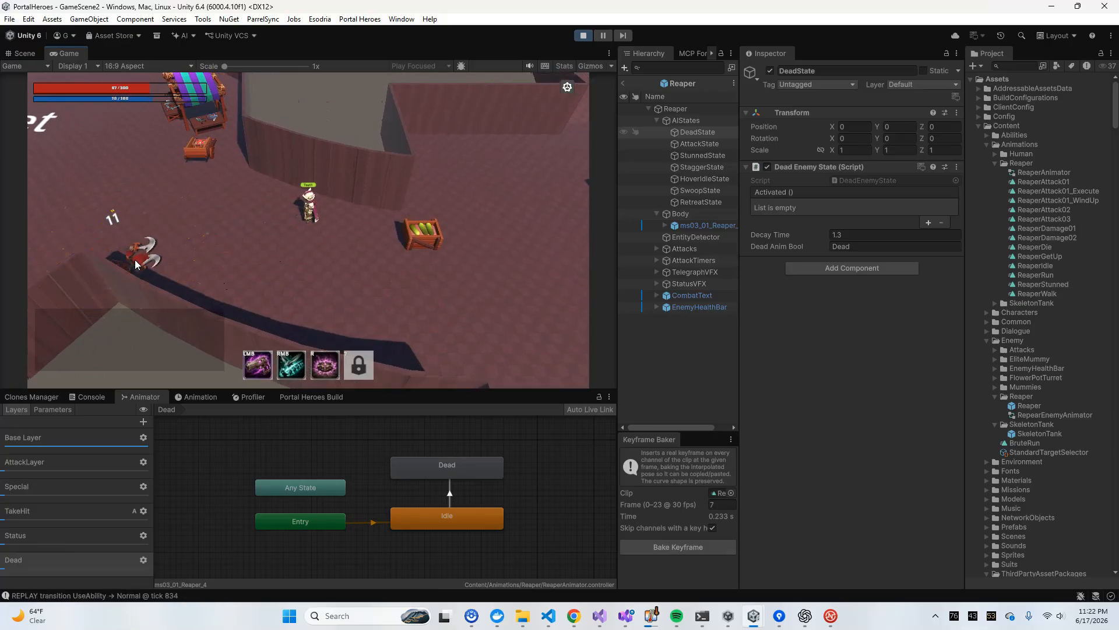
pyautogui.press('a')
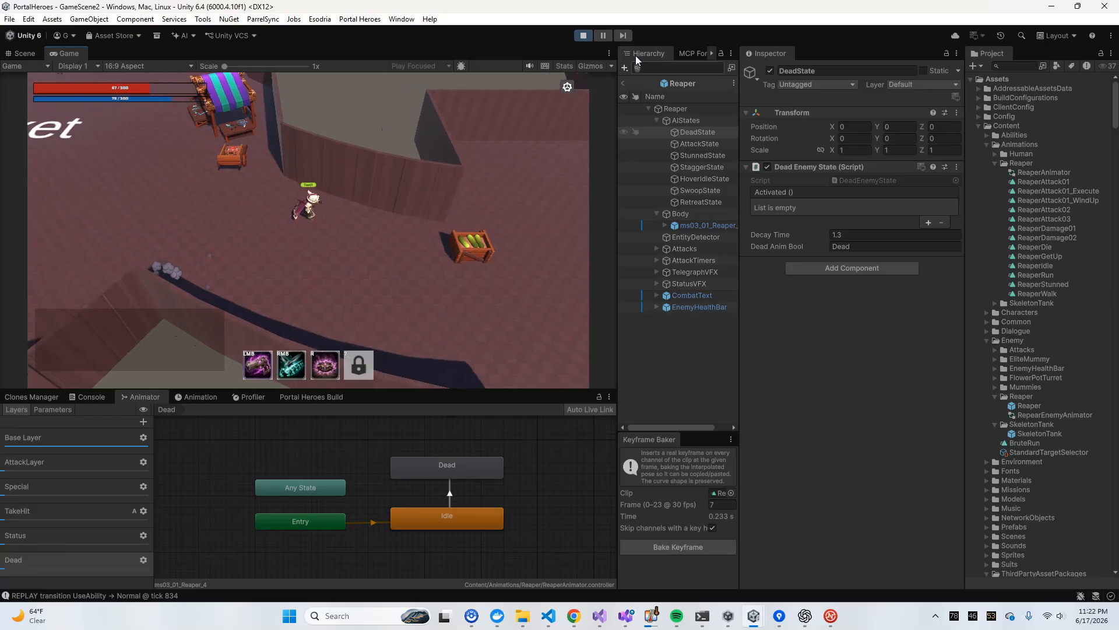